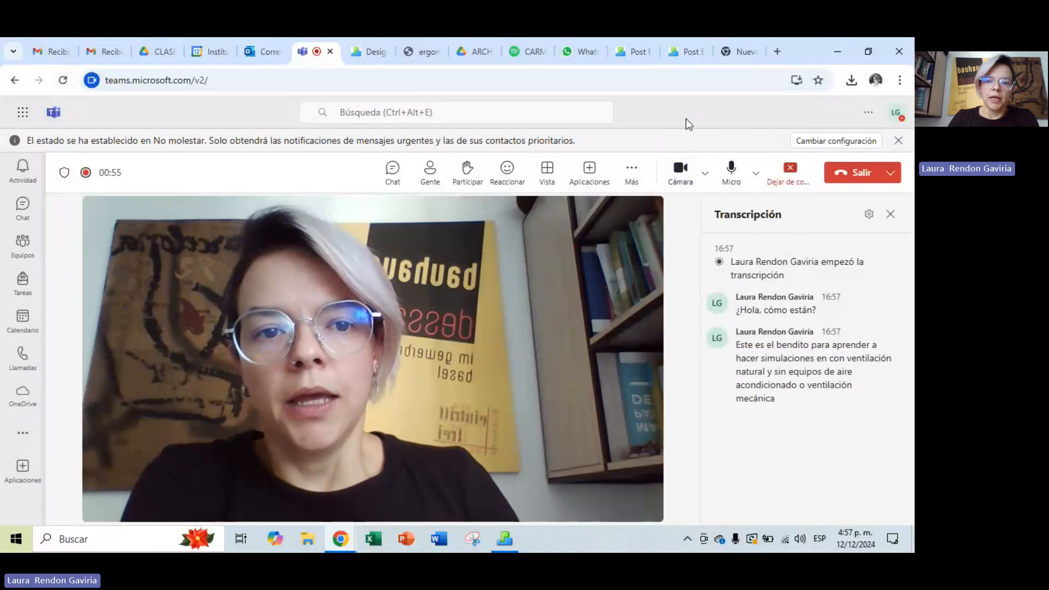
Switch to DesignBuilder and set the model options to Calculated natural ventilation with infiltration units of 1-ac/h.
{"action": "left_click", "coordinate": [506, 544]}
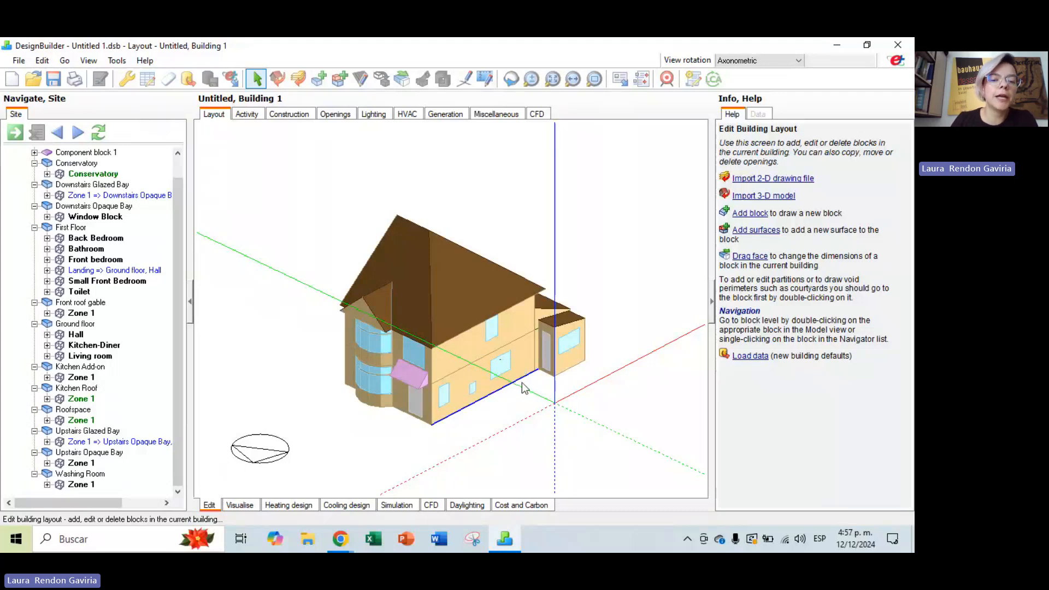
{"action": "middle_click_drag", "start_coordinate": [391, 428], "coordinate": [468, 403]}
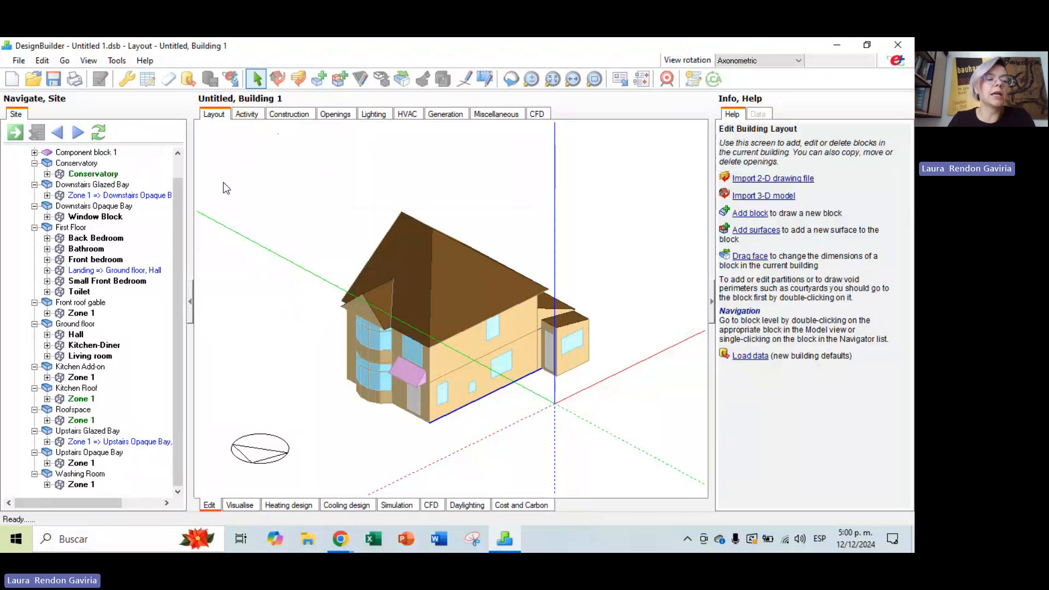
{"action": "left_click", "coordinate": [126, 81]}
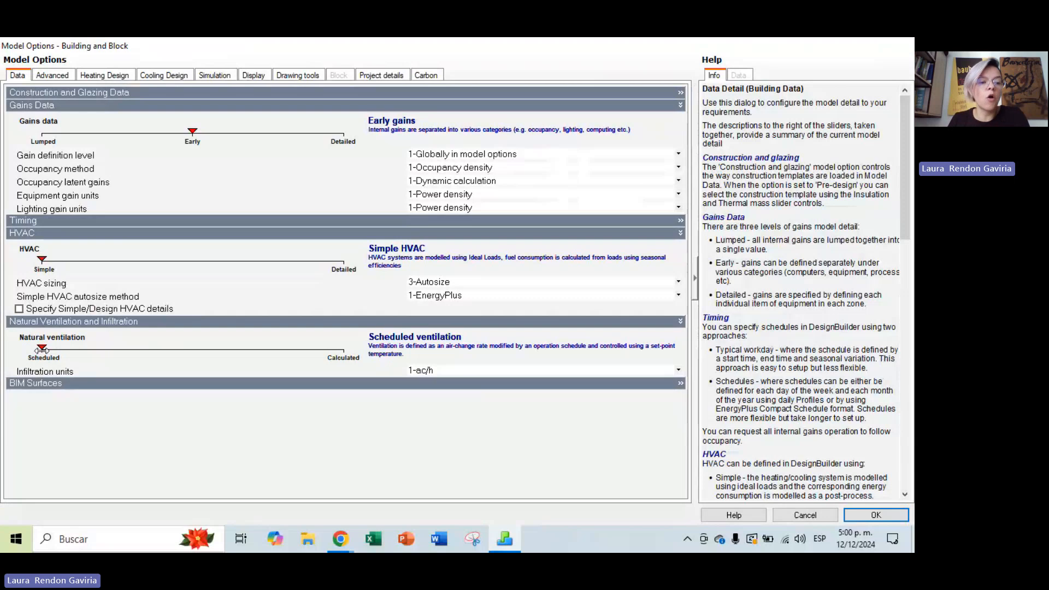
{"action": "left_click_drag", "start_coordinate": [323, 363], "coordinate": [328, 361]}
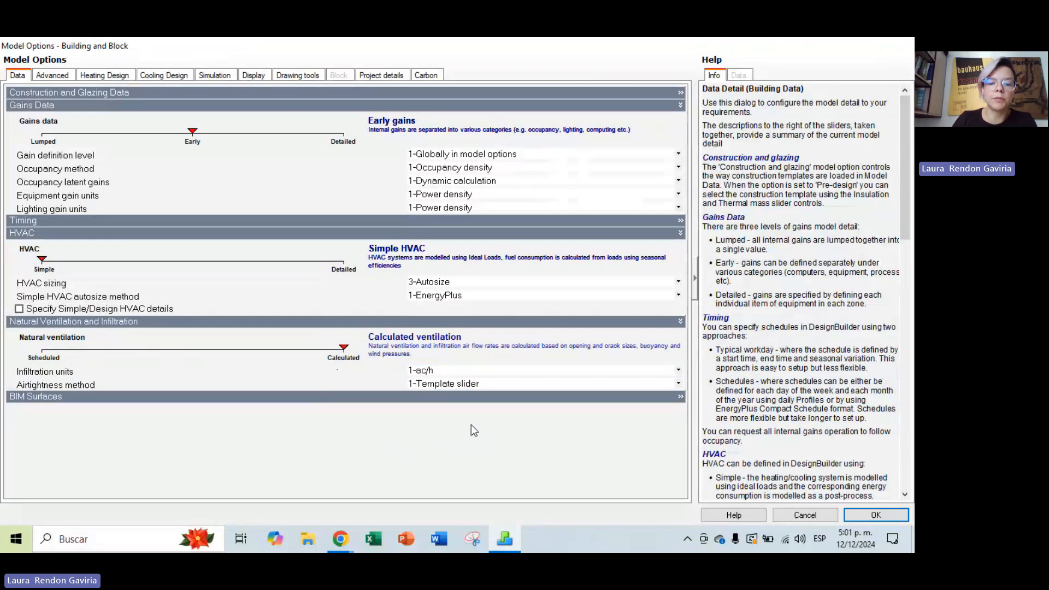
{"action": "left_click", "coordinate": [474, 371]}
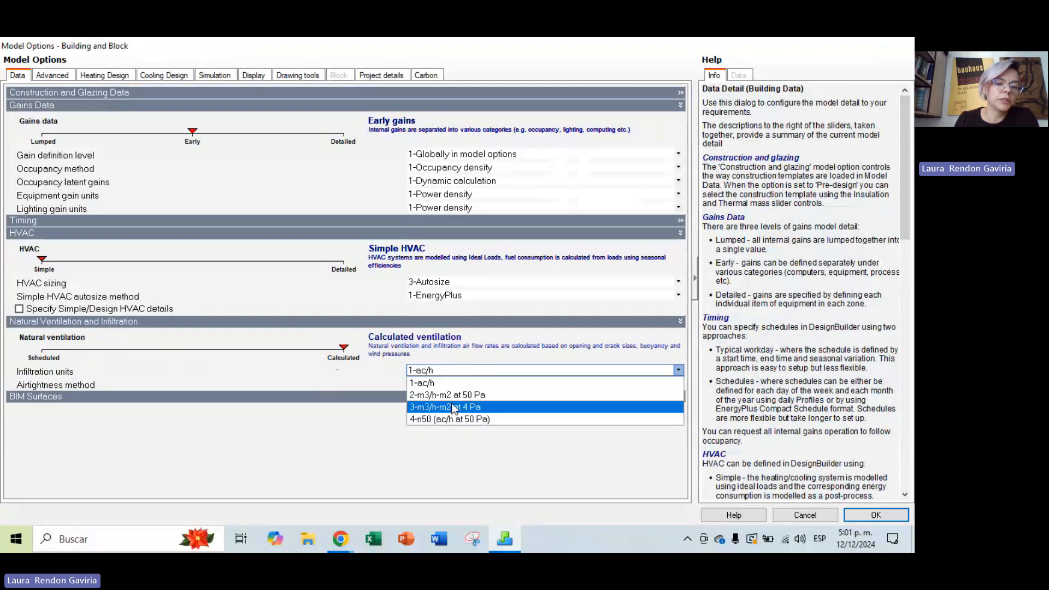
{"action": "left_click", "coordinate": [449, 383]}
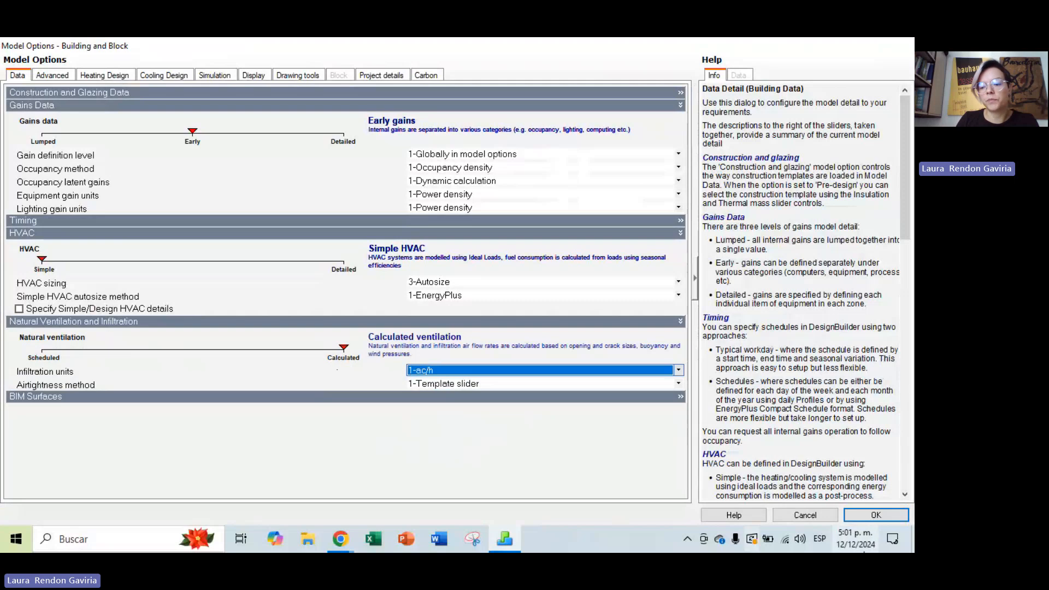
{"action": "left_click", "coordinate": [878, 518]}
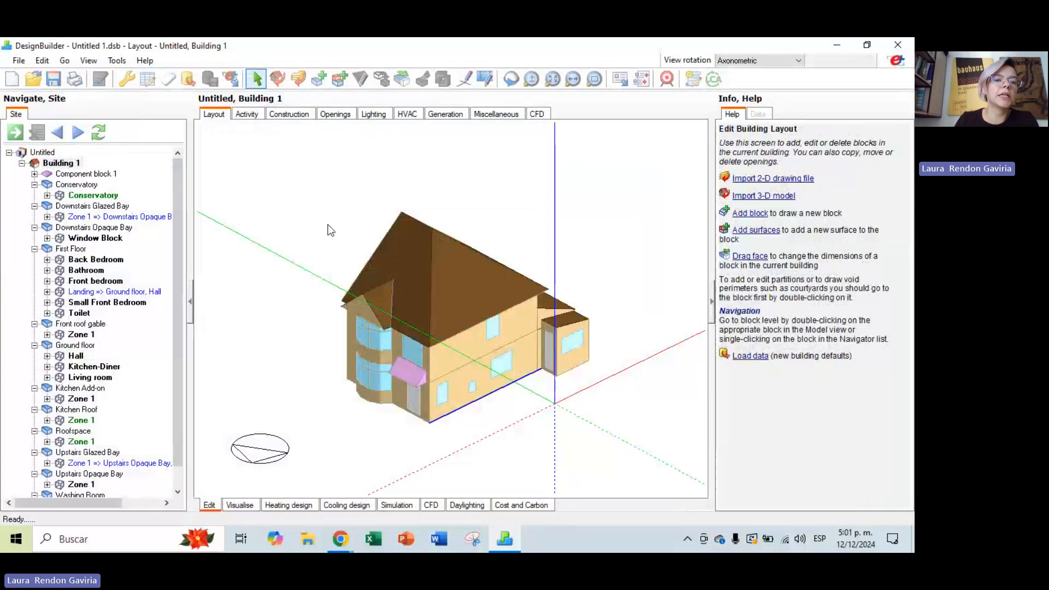
Examine the operation schedule and free aperture settings of Building 1's external windows.
{"action": "left_click", "coordinate": [327, 116]}
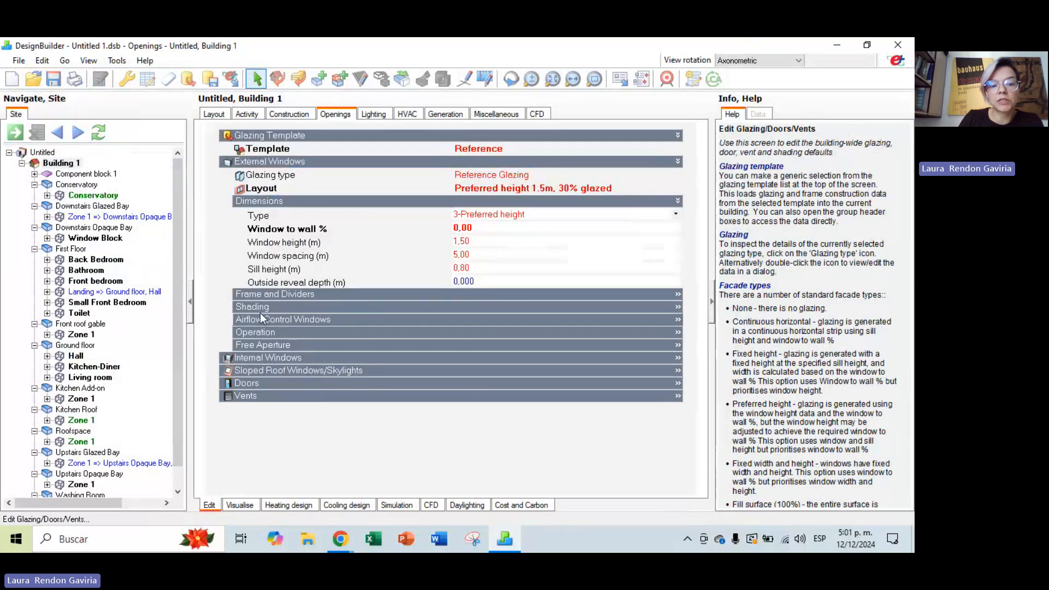
{"action": "left_click", "coordinate": [267, 335]}
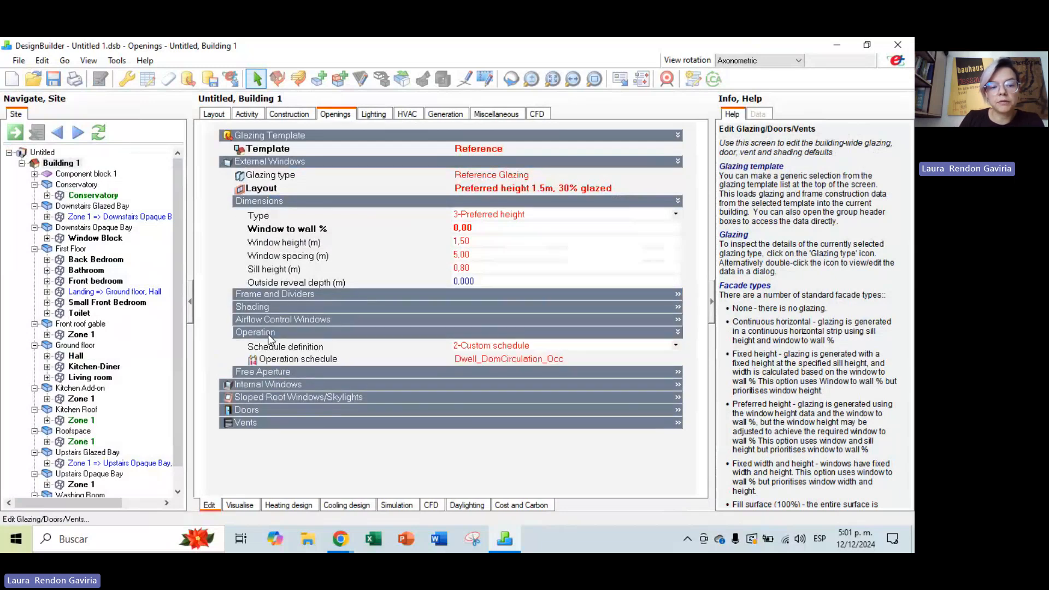
{"action": "left_click", "coordinate": [300, 375]}
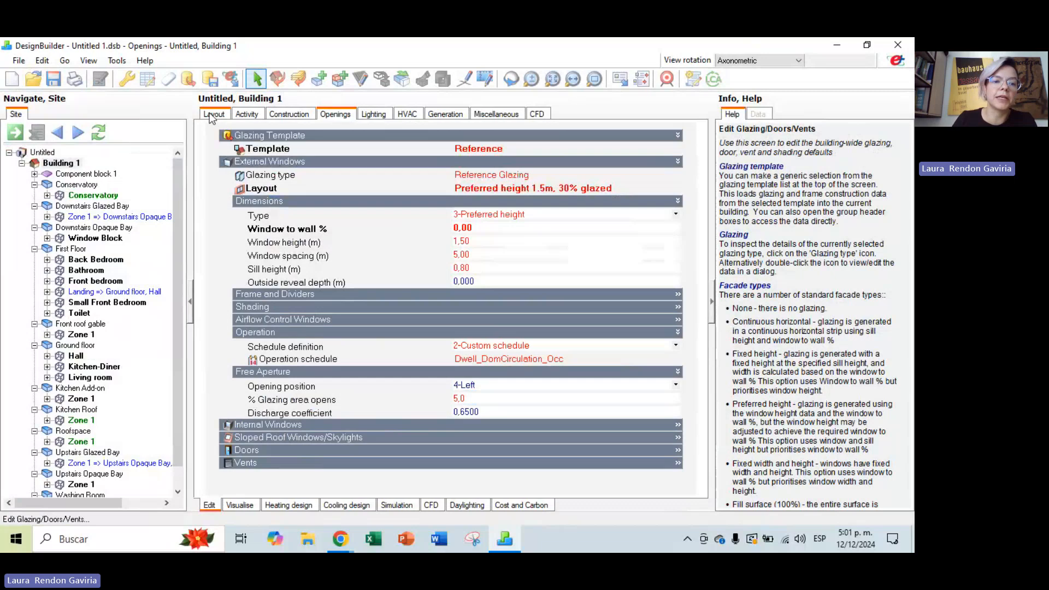
Duplicate the Common circulation areas activity template in the Residential spaces category.
{"action": "left_click", "coordinate": [246, 115]}
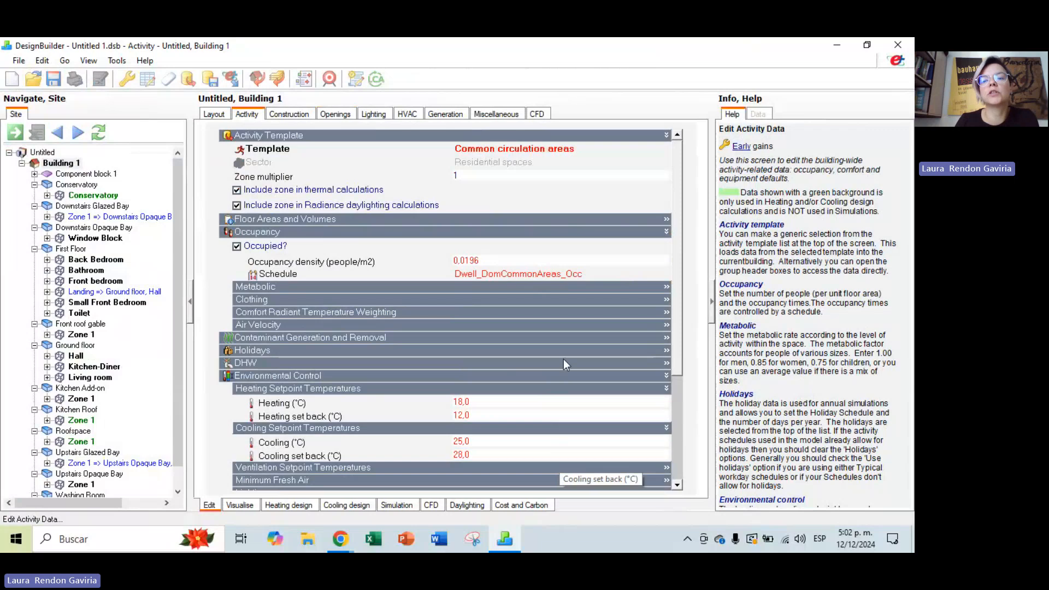
{"action": "left_click", "coordinate": [513, 151]}
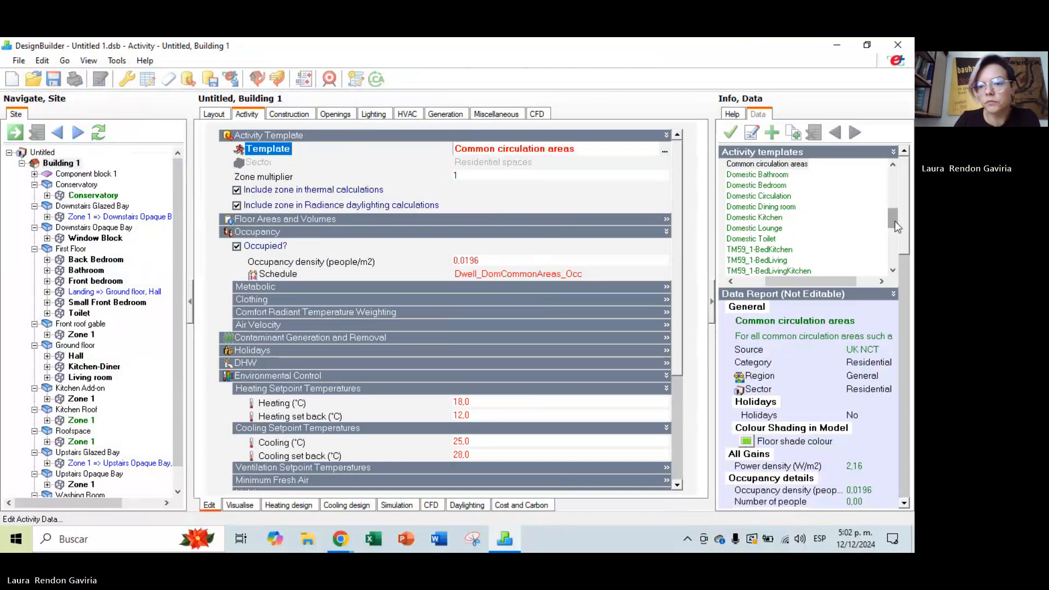
{"action": "left_click_drag", "start_coordinate": [897, 221], "coordinate": [896, 211]}
{"action": "left_click_drag", "start_coordinate": [822, 280], "coordinate": [787, 287]}
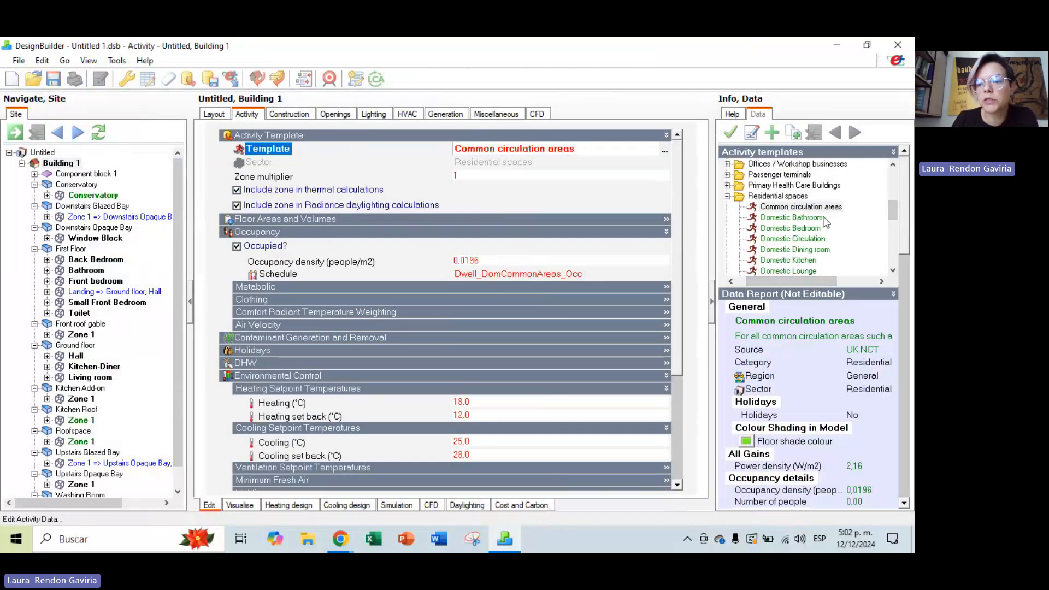
{"action": "scroll", "coordinate": [836, 233], "scroll_direction": "down", "scroll_amount": 3}
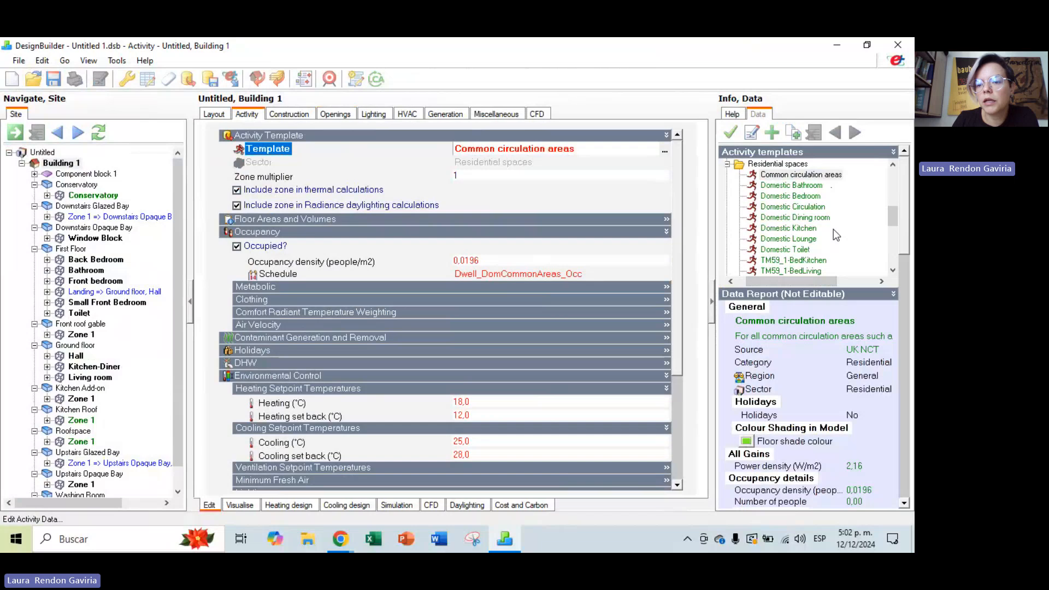
{"action": "scroll", "coordinate": [834, 228], "scroll_direction": "up", "scroll_amount": 4}
{"action": "left_click", "coordinate": [800, 239]}
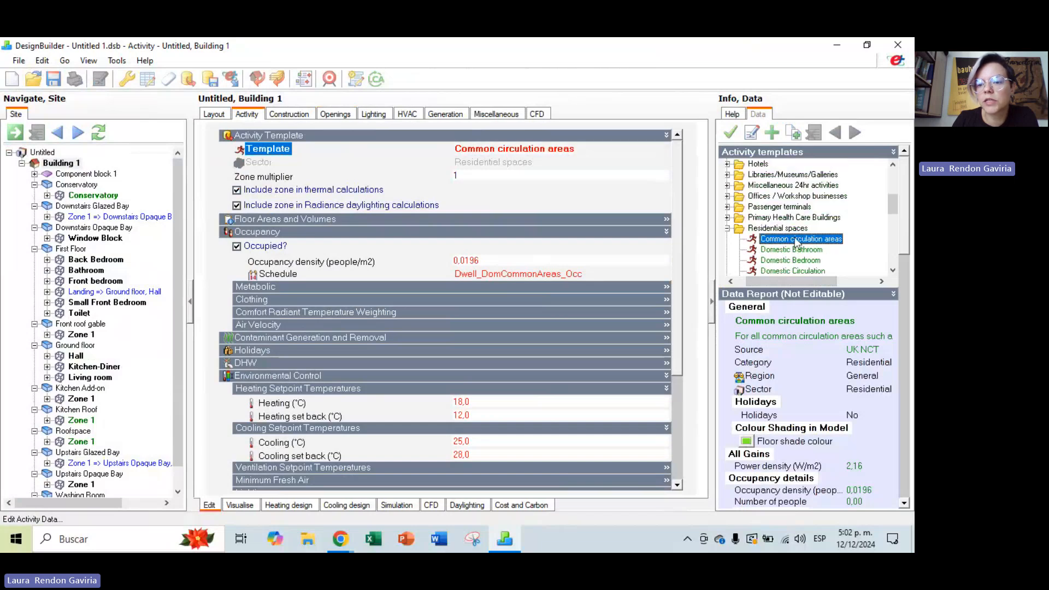
{"action": "left_click", "coordinate": [793, 133]}
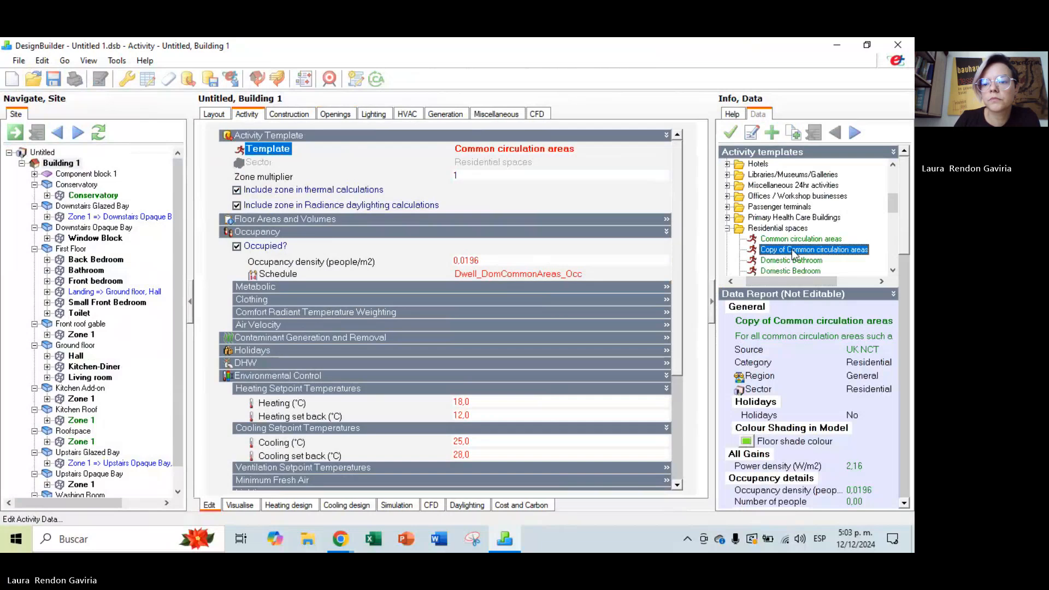
Rename the copied activity template as A_Casa followed by the owner's first name.
{"action": "left_click", "coordinate": [753, 134]}
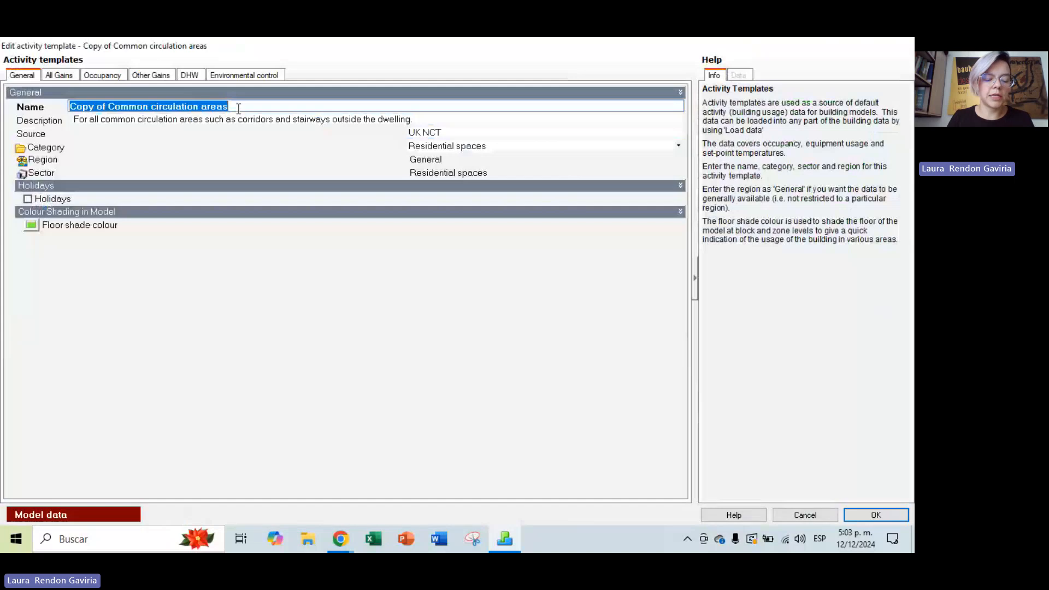
{"action": "type", "text": "A"}
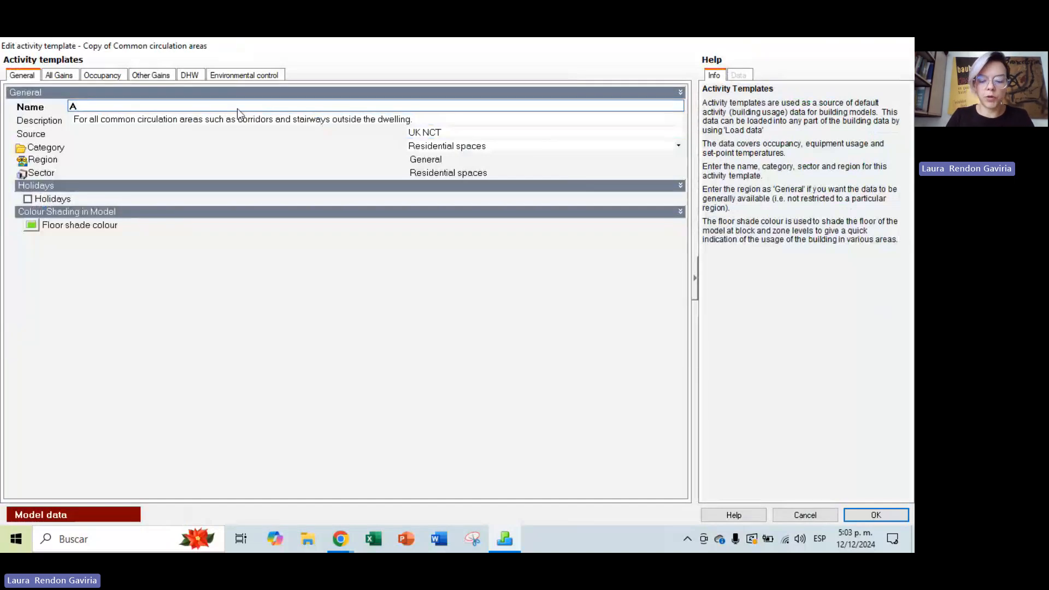
{"action": "type", "text": "_"}
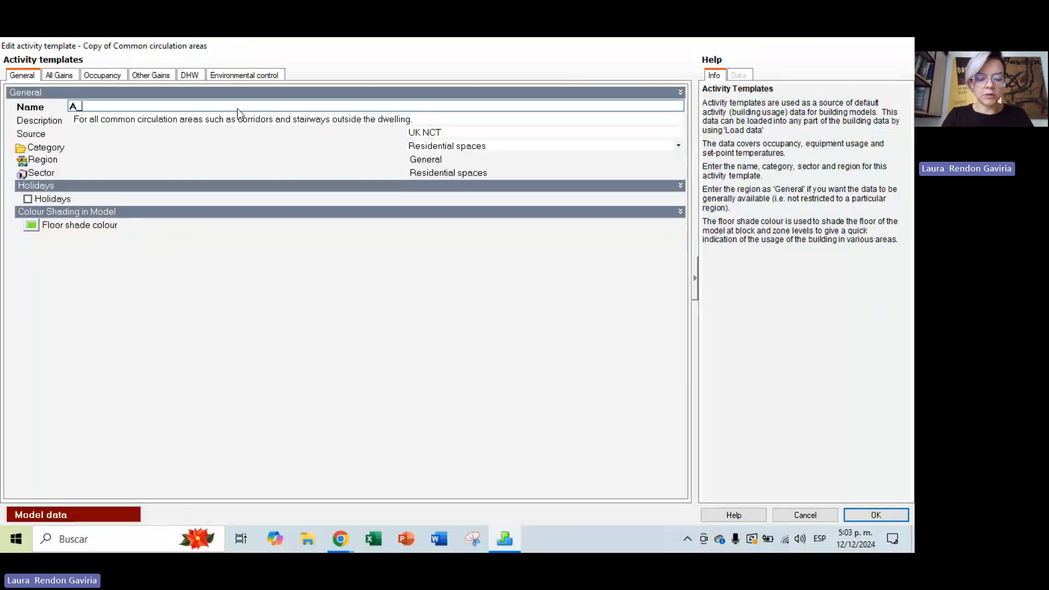
{"action": "type", "text": "Casa Laura"}
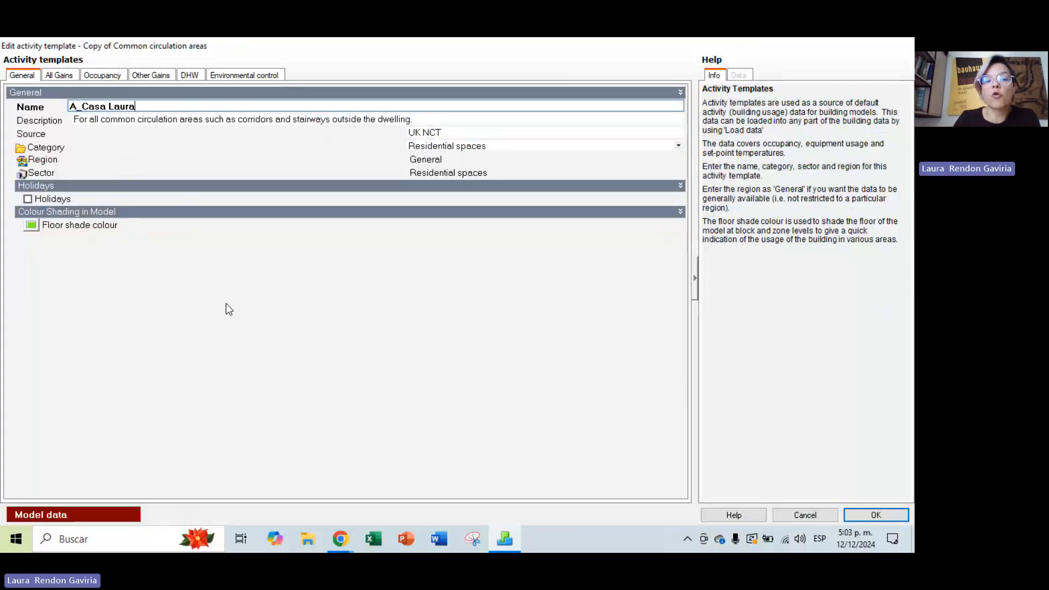
Review the renamed template's gains, occupancy, DHW and environmental control settings, then save it and assign it to Building 1.
{"action": "left_click", "coordinate": [61, 77]}
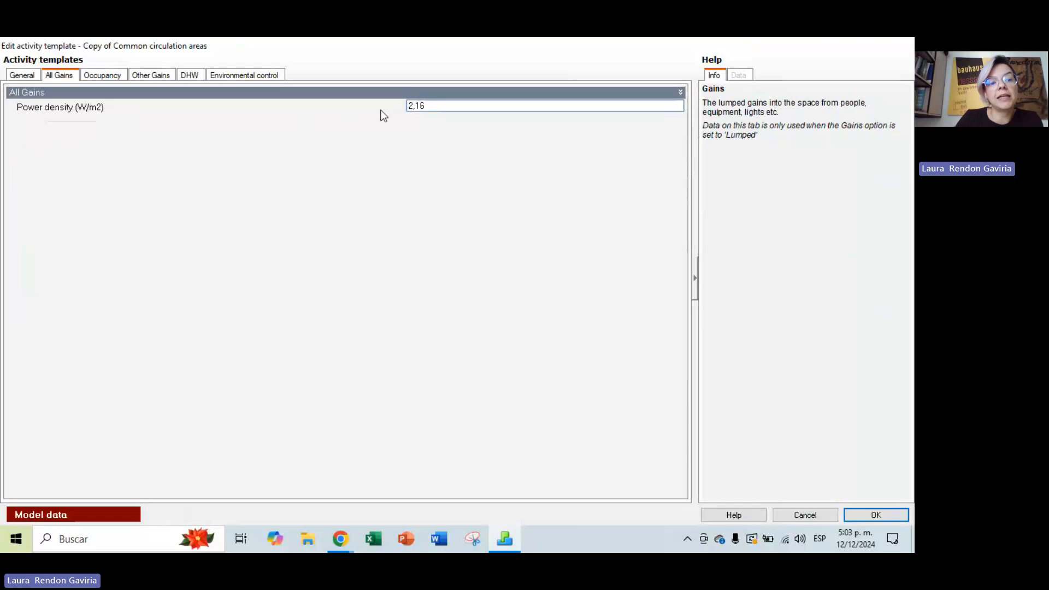
{"action": "left_click", "coordinate": [100, 77]}
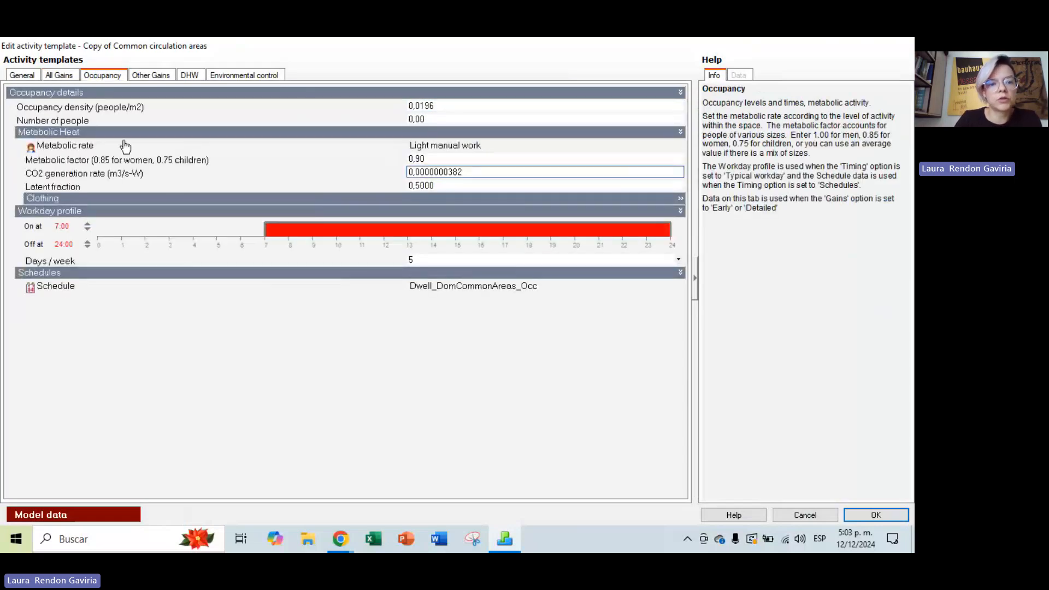
{"action": "left_click", "coordinate": [190, 76]}
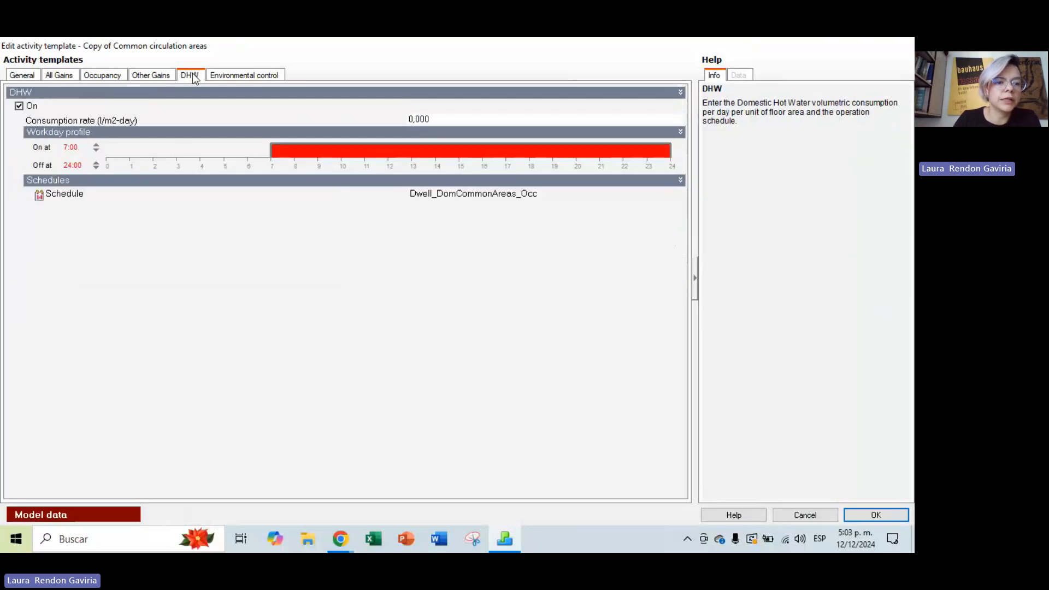
{"action": "left_click", "coordinate": [220, 78]}
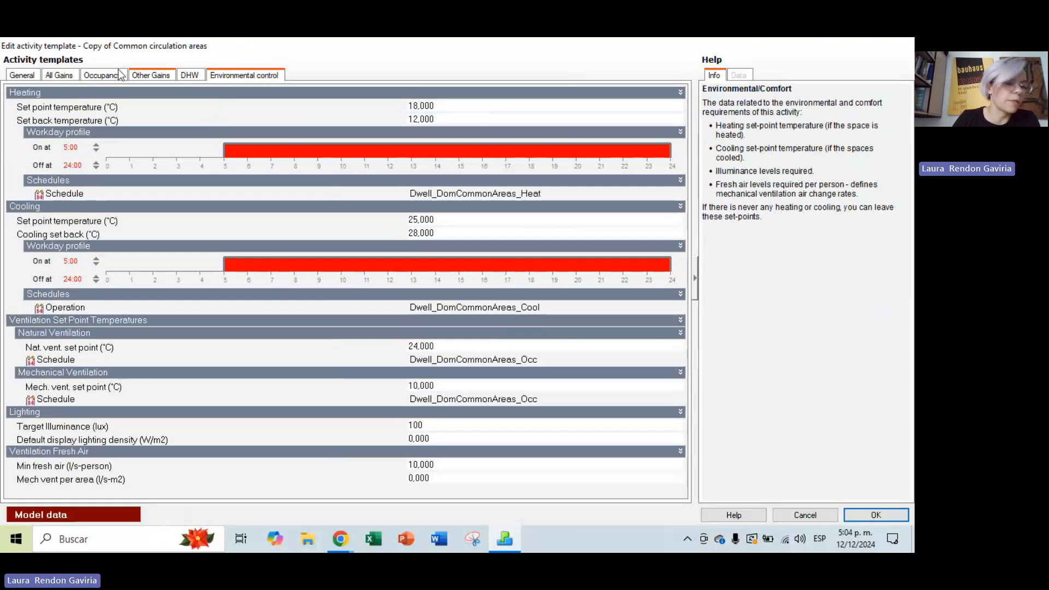
{"action": "left_click", "coordinate": [22, 77]}
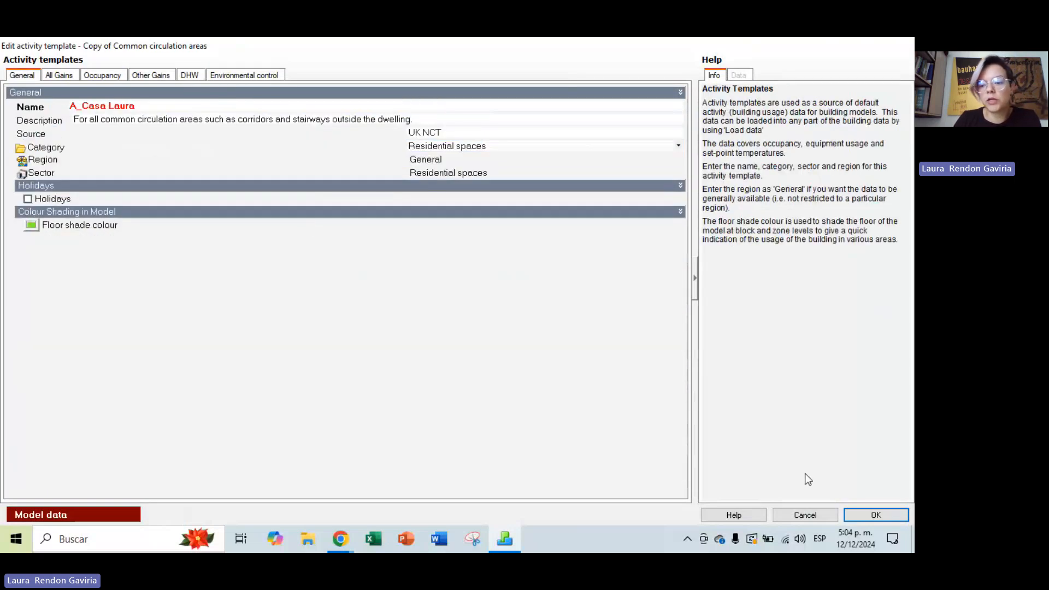
{"action": "left_click", "coordinate": [862, 519]}
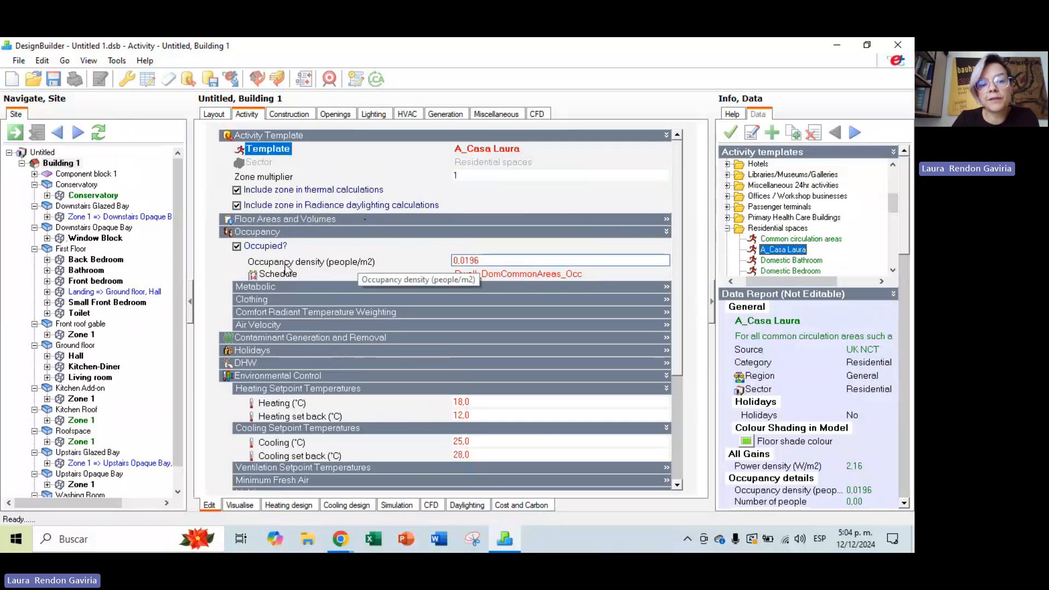
Keep Building 1 set as occupied and duplicate the Dwell_DomBed_Occ schedule in Residential spaces for its occupancy.
{"action": "left_click", "coordinate": [239, 249]}
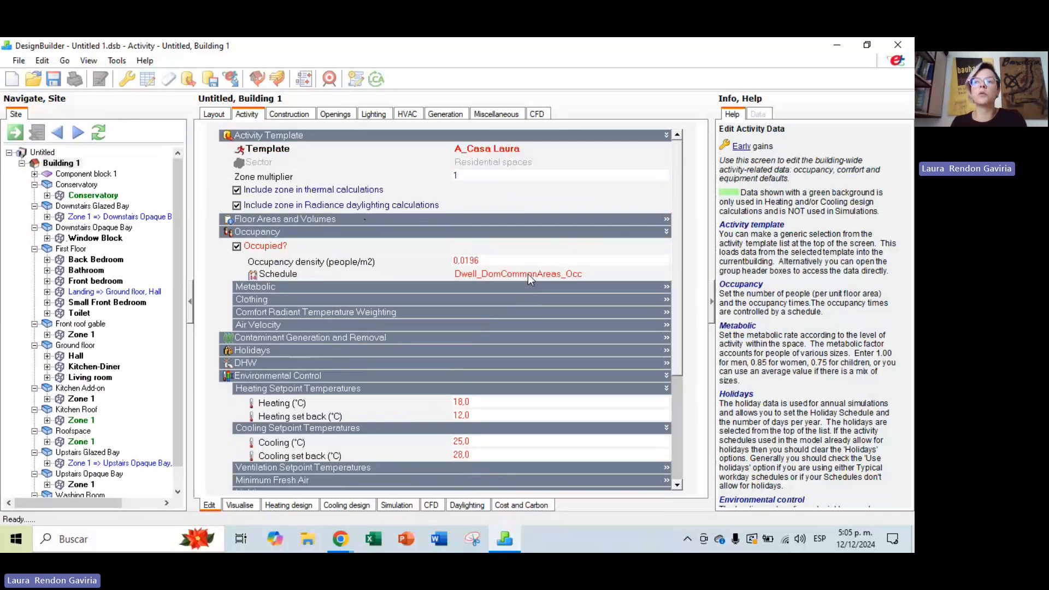
{"action": "left_click", "coordinate": [528, 274]}
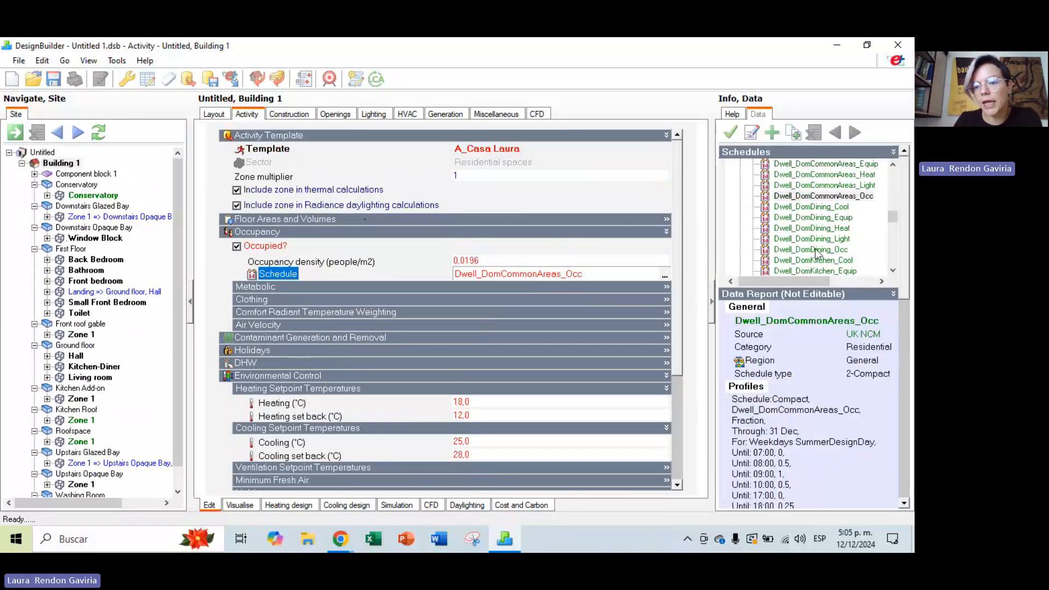
{"action": "scroll", "coordinate": [816, 253], "scroll_direction": "up", "scroll_amount": 5}
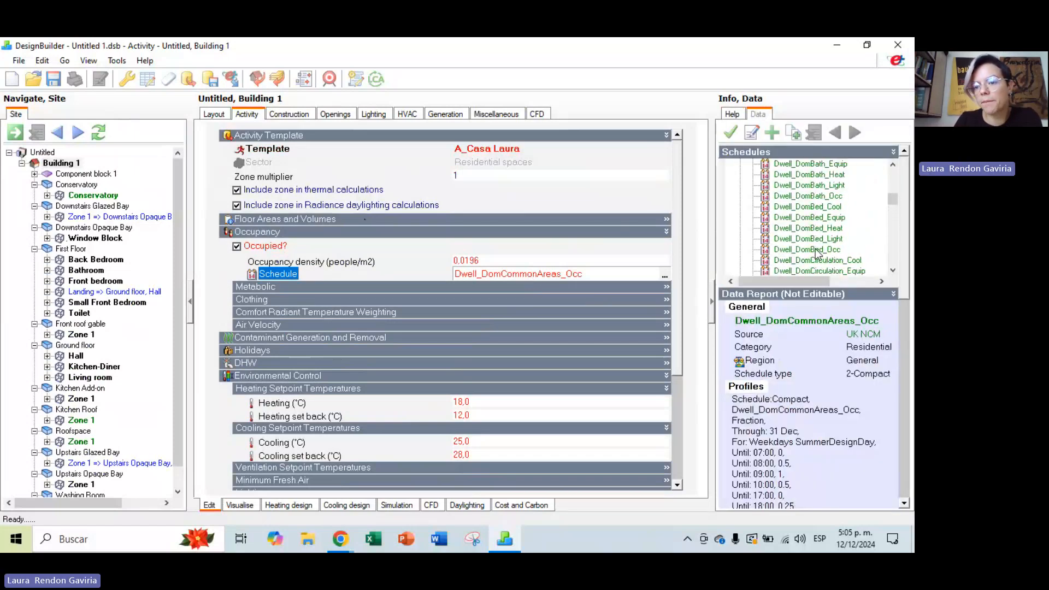
{"action": "scroll", "coordinate": [816, 253], "scroll_direction": "up", "scroll_amount": 1}
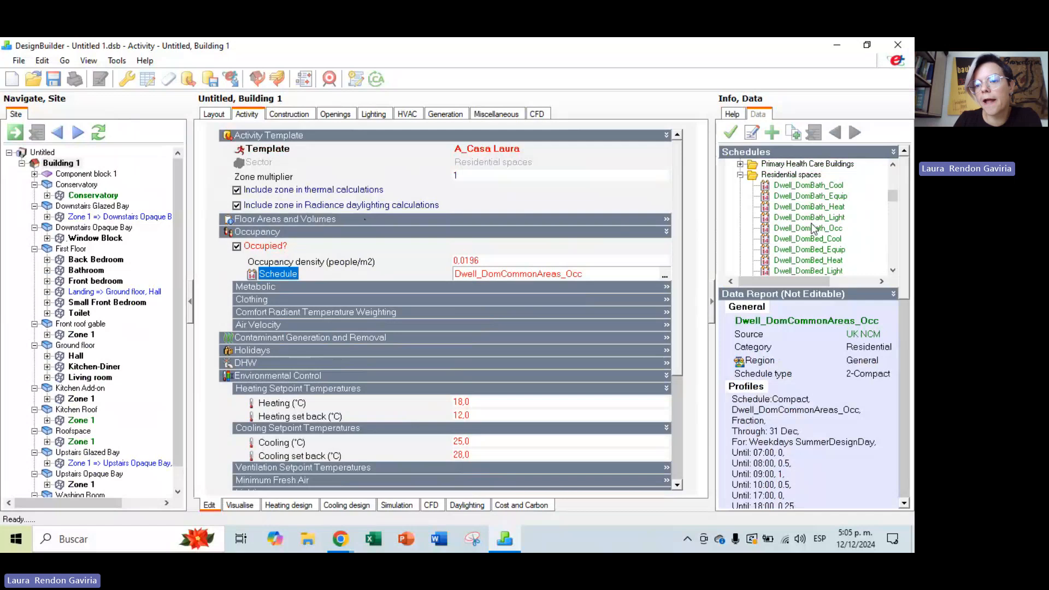
{"action": "scroll", "coordinate": [815, 229], "scroll_direction": "down", "scroll_amount": 1}
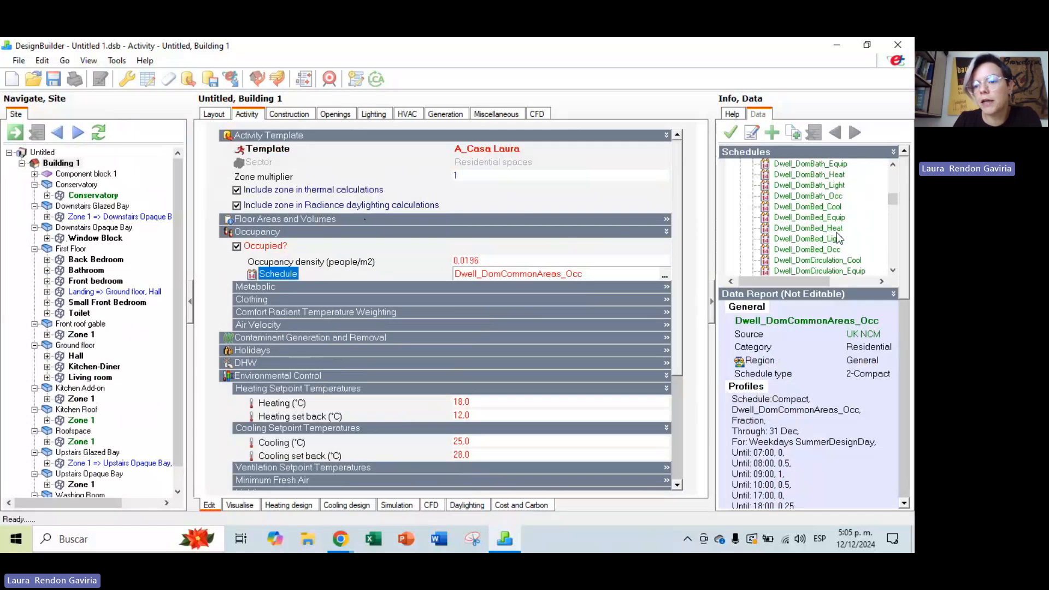
{"action": "left_click", "coordinate": [818, 253]}
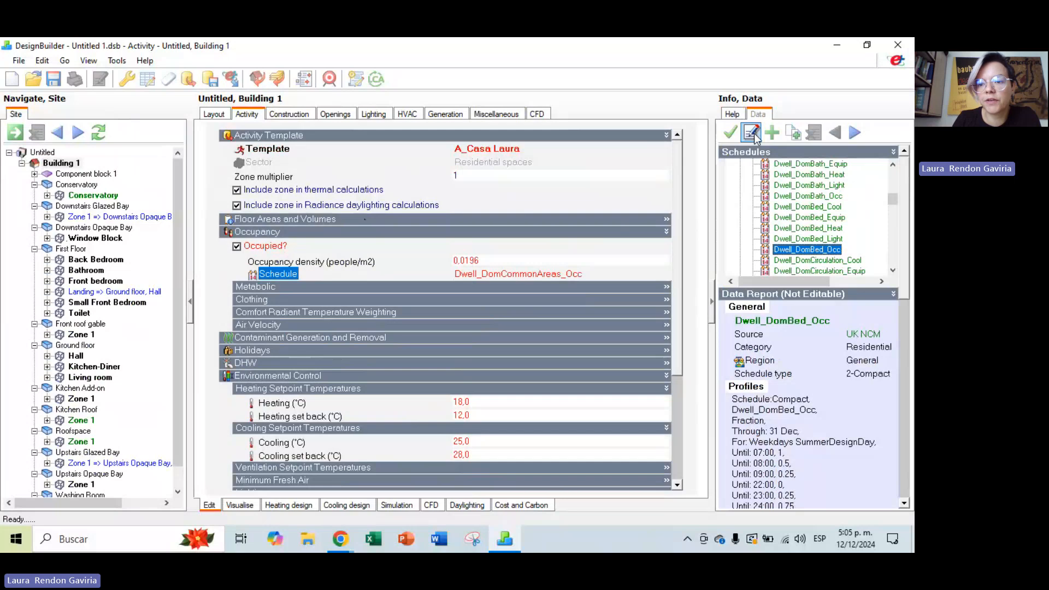
{"action": "left_click", "coordinate": [793, 132]}
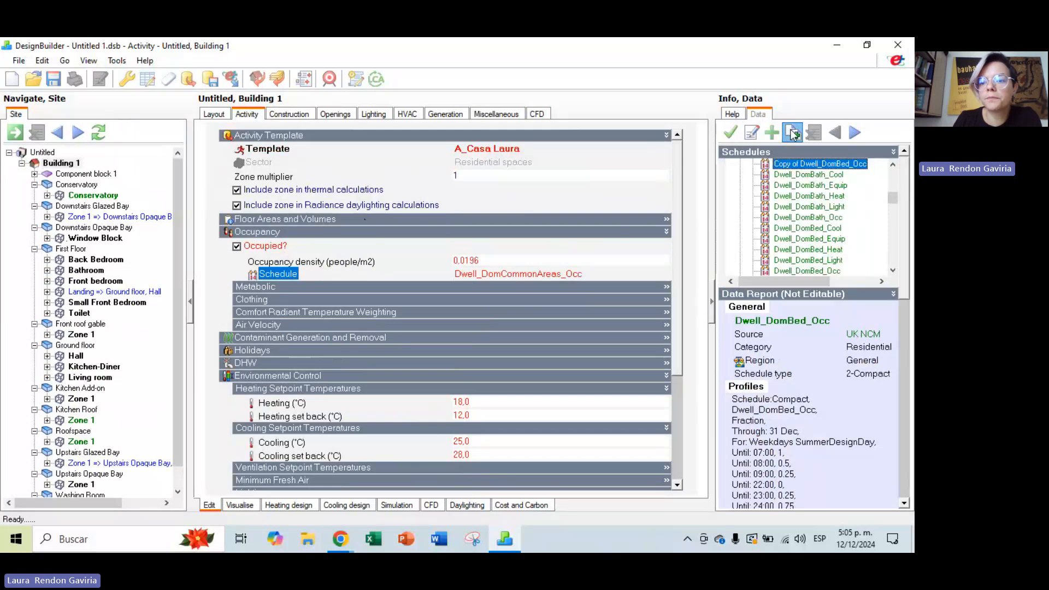
Rename the copied occupancy schedule as A_Dormitorio and set its schedule type to 1-7/12 Schedule.
{"action": "left_click", "coordinate": [750, 136]}
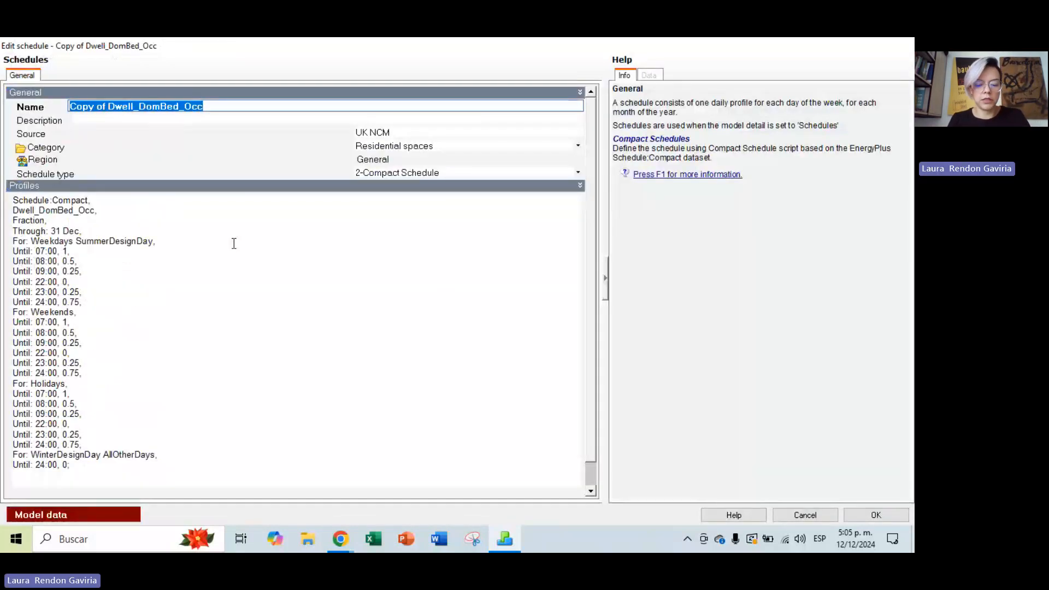
{"action": "type", "text": "A"}
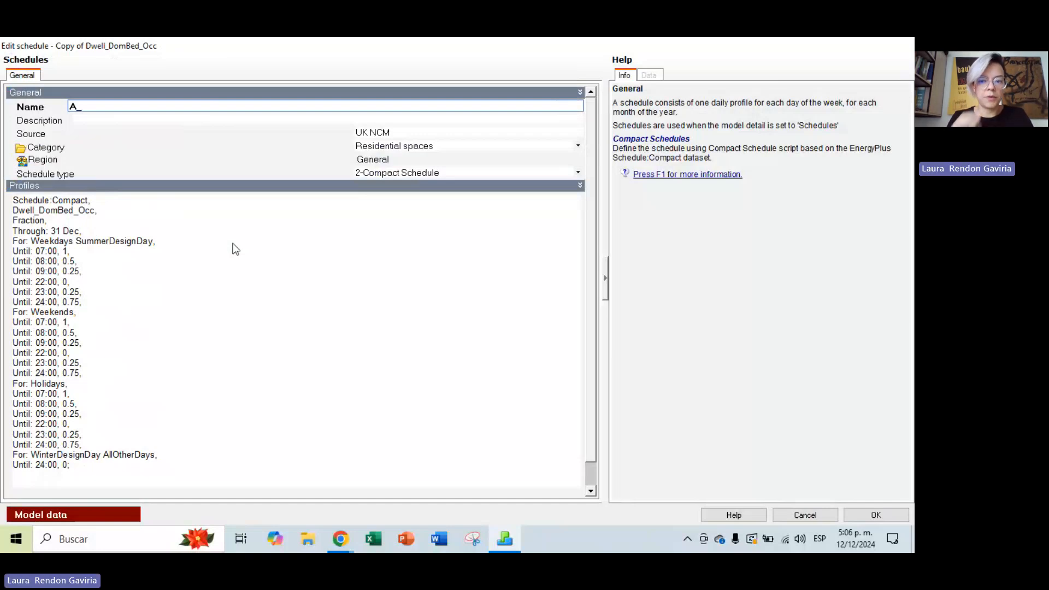
{"action": "type", "text": "_Do"}
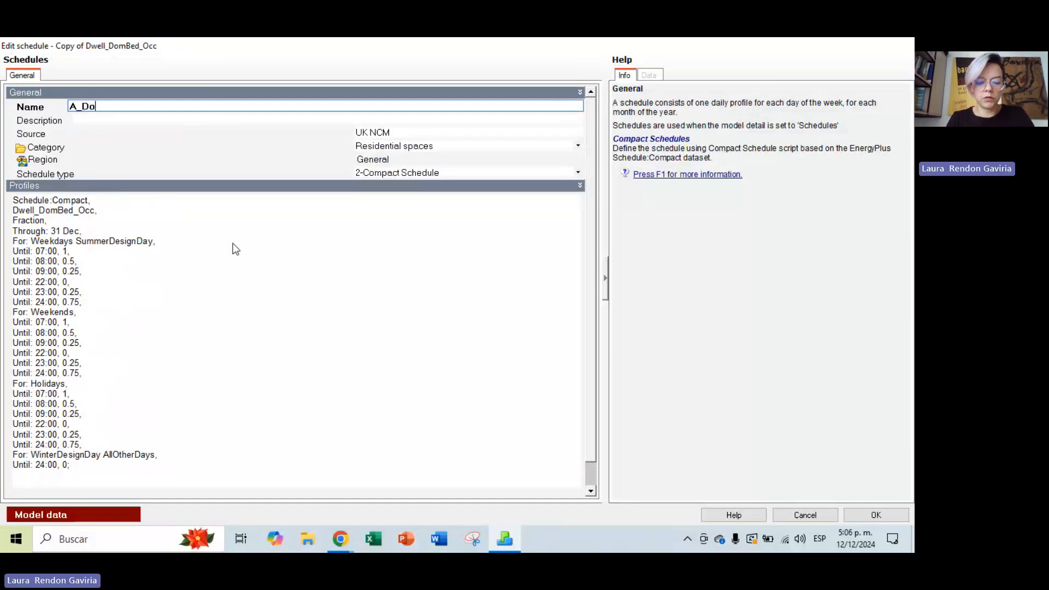
{"action": "type", "text": "rmitorio"}
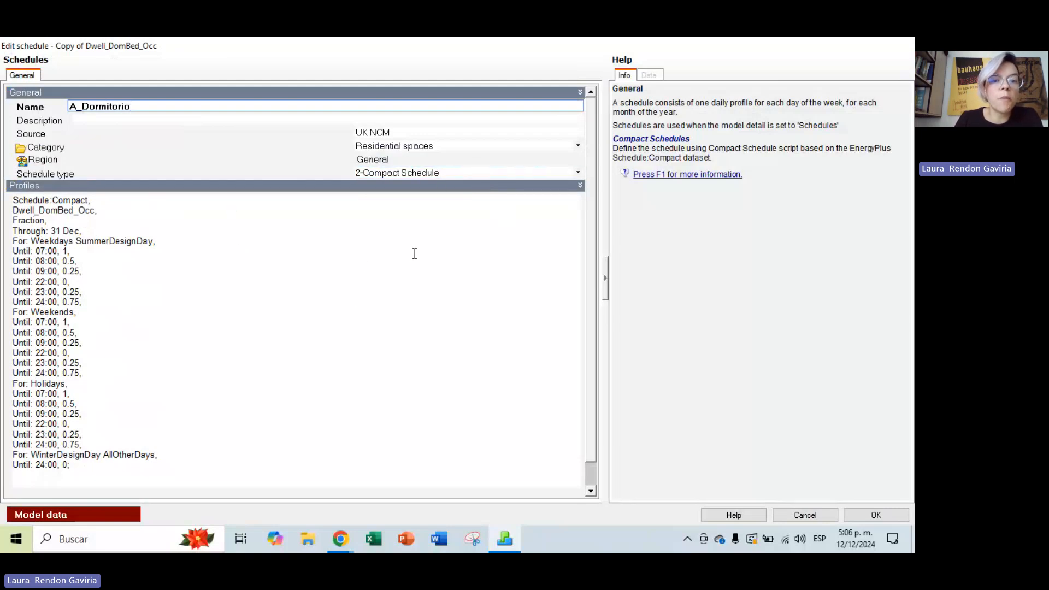
{"action": "left_click", "coordinate": [518, 171]}
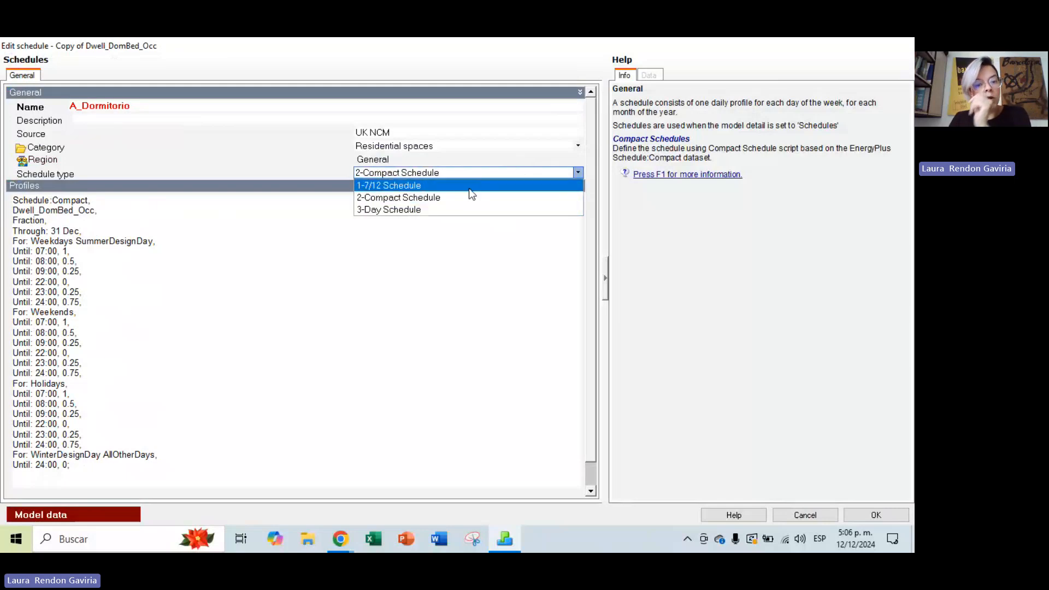
{"action": "key", "text": "Escape"}
{"action": "key", "text": "Up"}
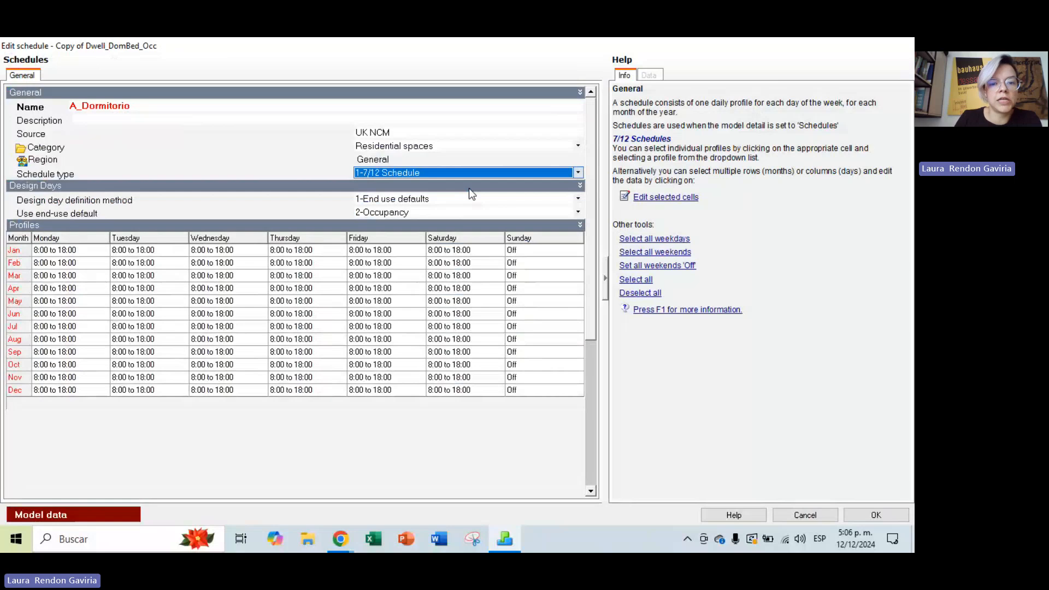
Try the 3-Day and 2-Compact schedule types for A_Dormitorio and return it to 1-7/12 Schedule.
{"action": "left_click", "coordinate": [55, 252]}
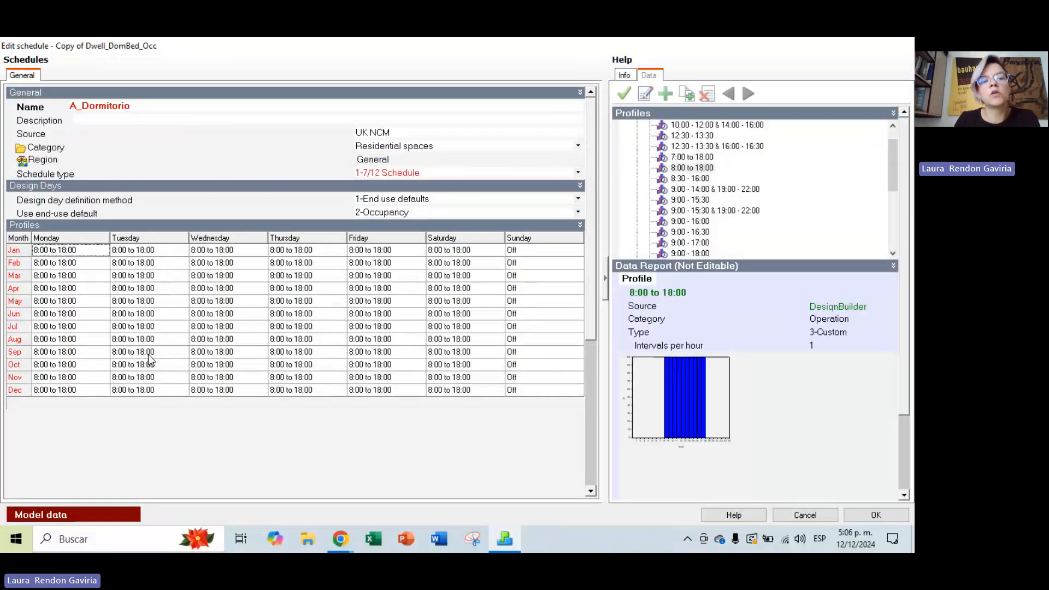
{"action": "left_click", "coordinate": [414, 198]}
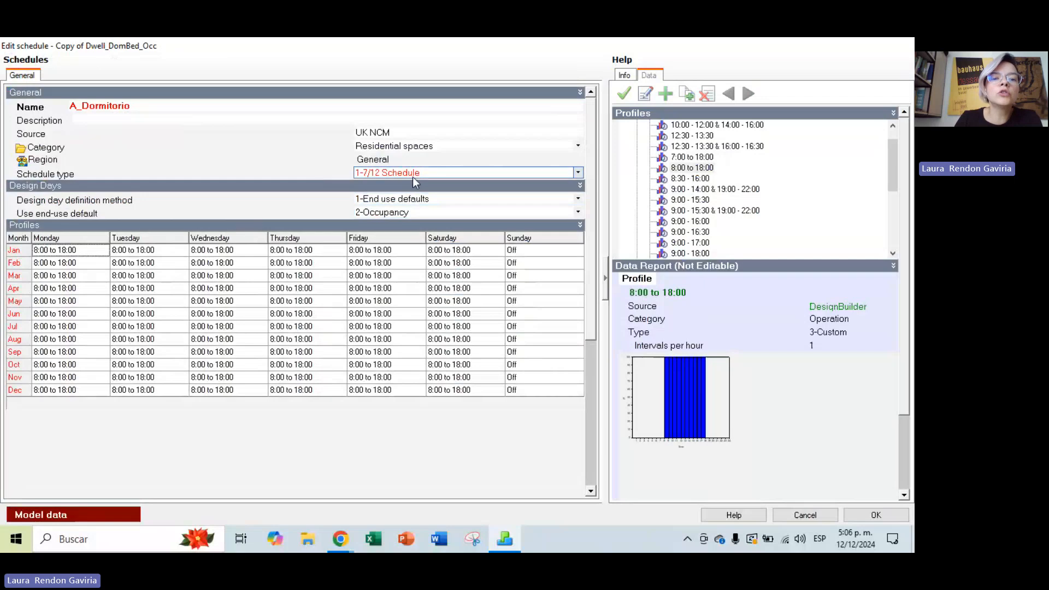
{"action": "left_click", "coordinate": [412, 174]}
{"action": "left_click", "coordinate": [410, 181]}
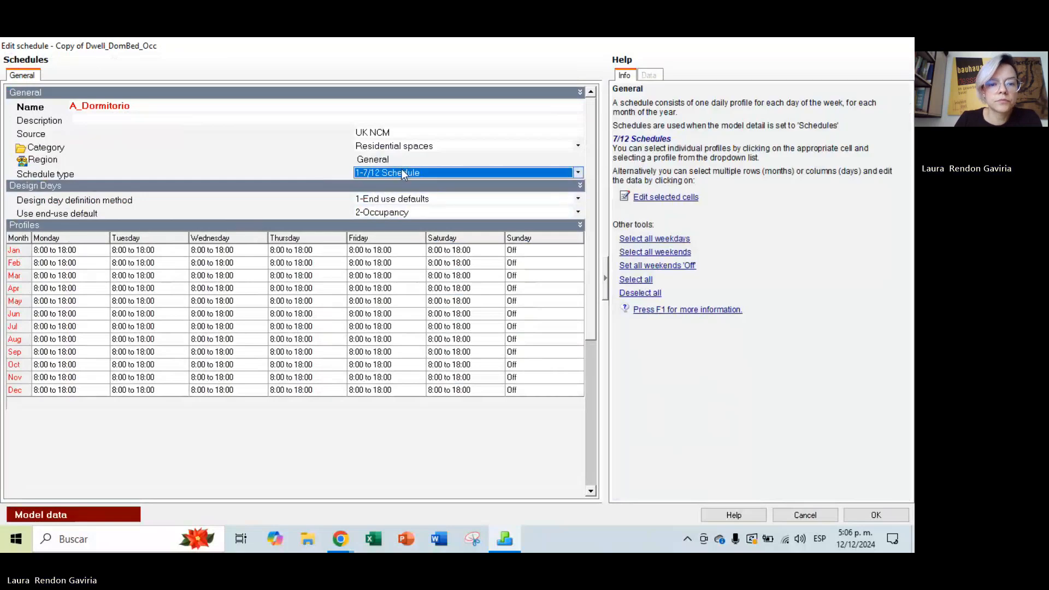
{"action": "left_click", "coordinate": [402, 171]}
{"action": "left_click", "coordinate": [388, 209]}
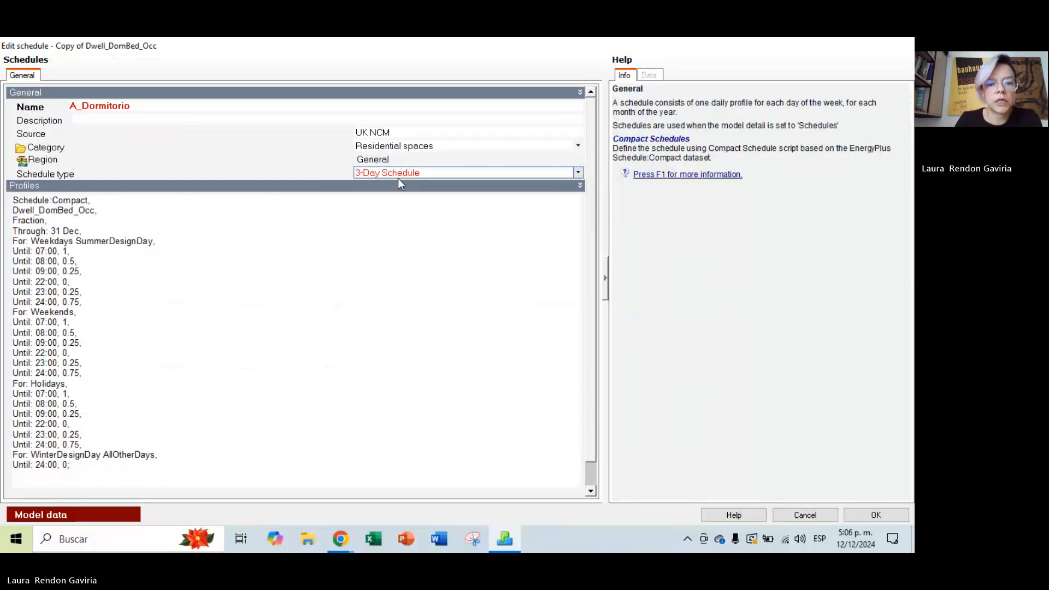
{"action": "left_click", "coordinate": [398, 174]}
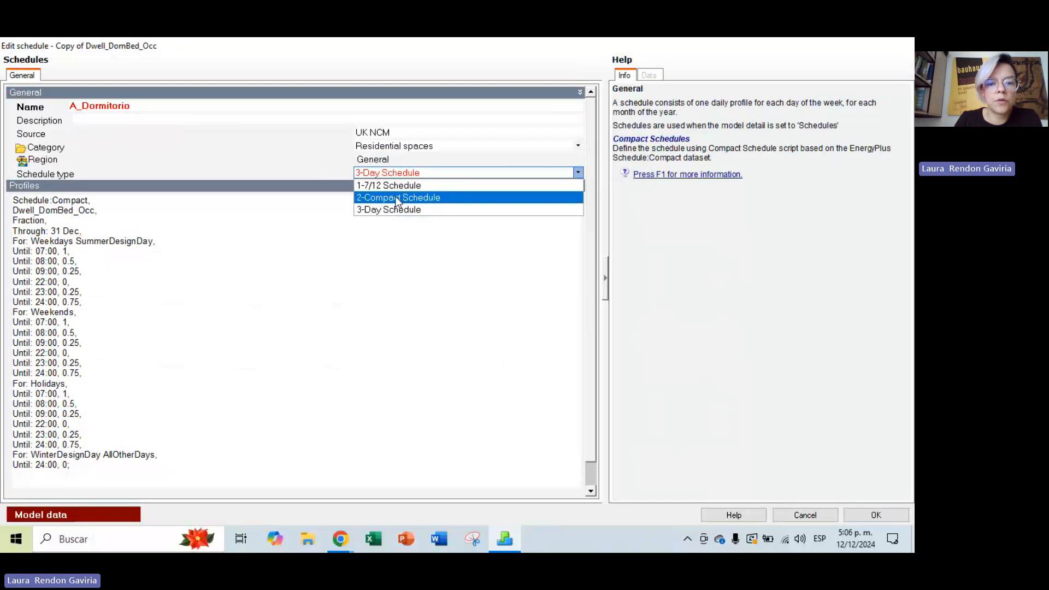
{"action": "left_click", "coordinate": [397, 198]}
{"action": "left_click", "coordinate": [402, 173]}
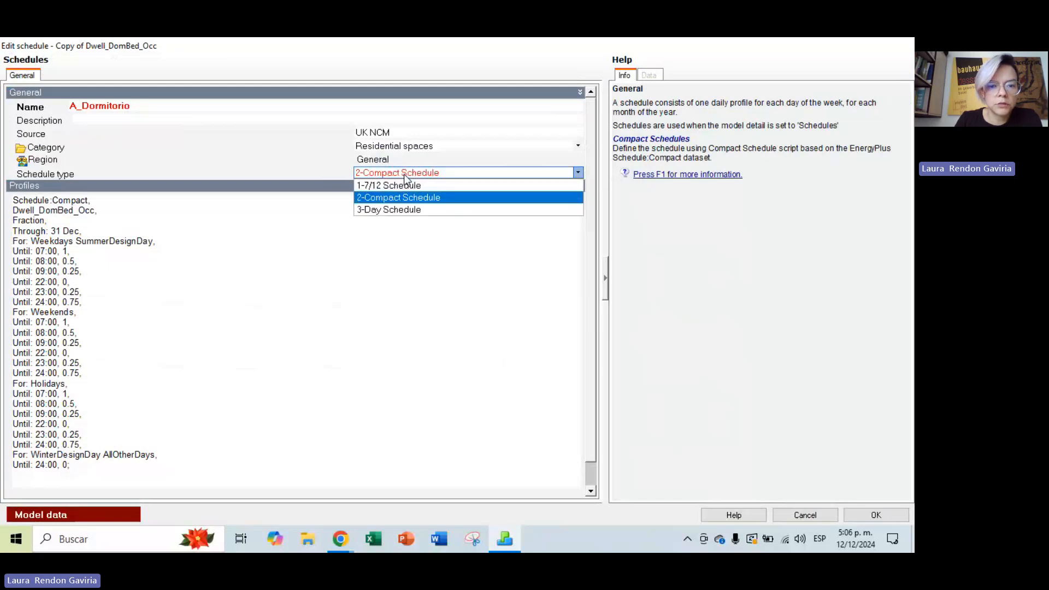
{"action": "left_click", "coordinate": [398, 211]}
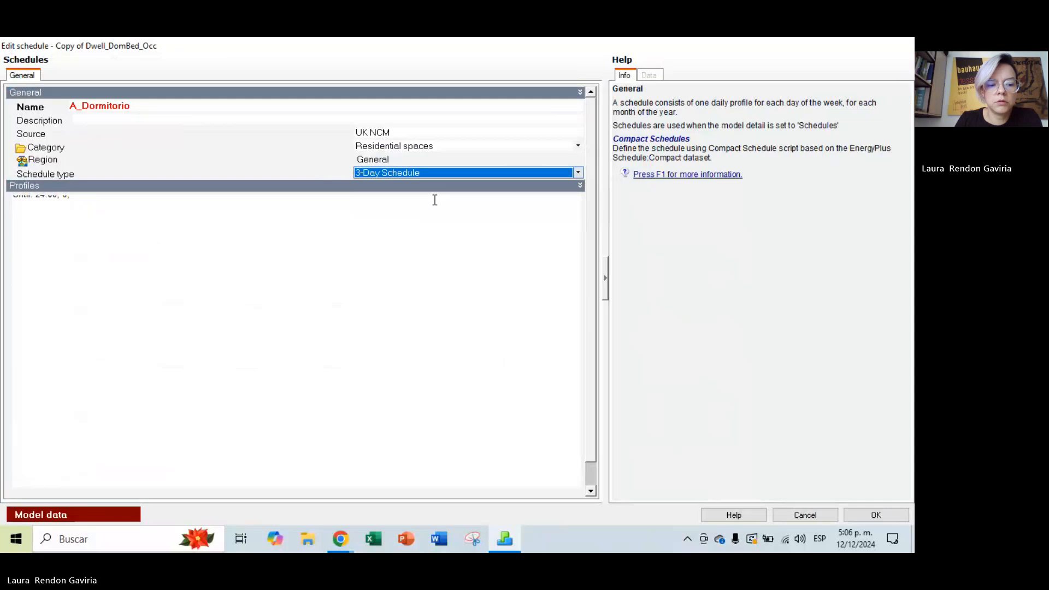
{"action": "left_click", "coordinate": [408, 172]}
{"action": "key", "text": "Escape"}
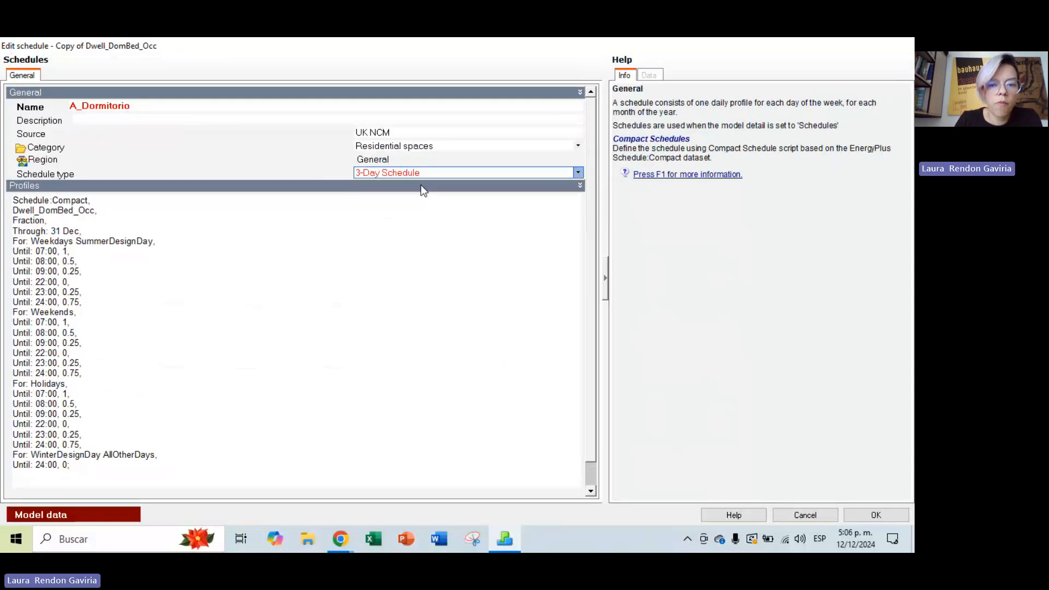
{"action": "key", "text": "Up"}
{"action": "key", "text": "Up"}
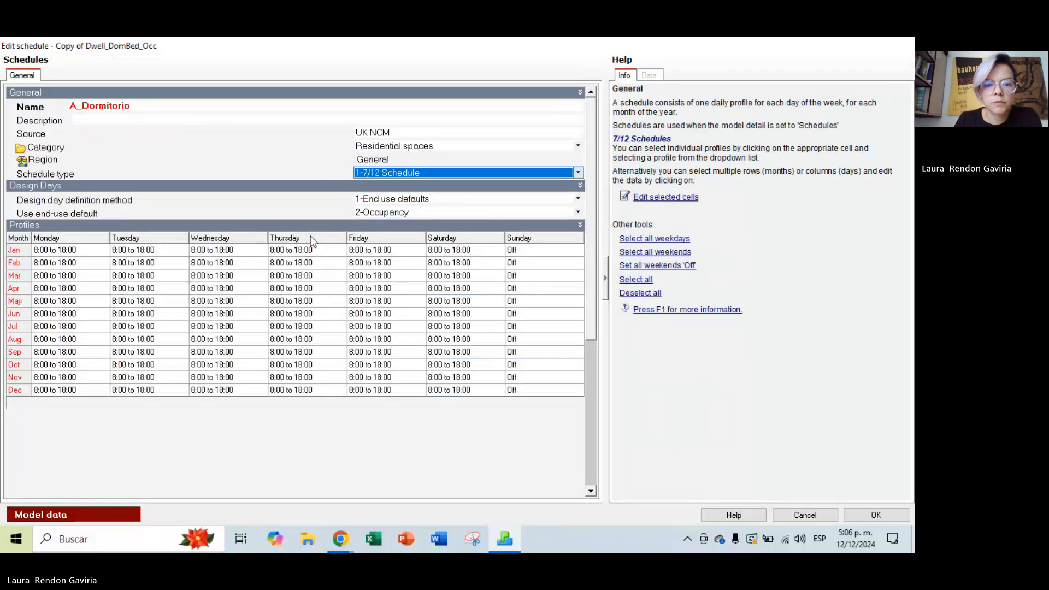
Try the 2-Profiles design day definition method and restore 1-End use defaults.
{"action": "left_click", "coordinate": [399, 200]}
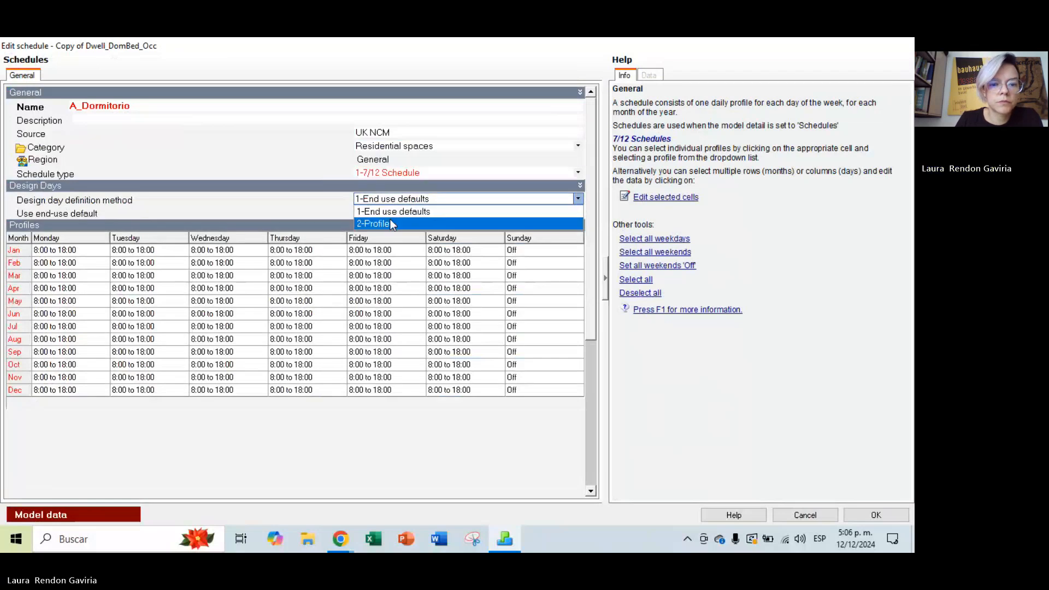
{"action": "left_click", "coordinate": [390, 219]}
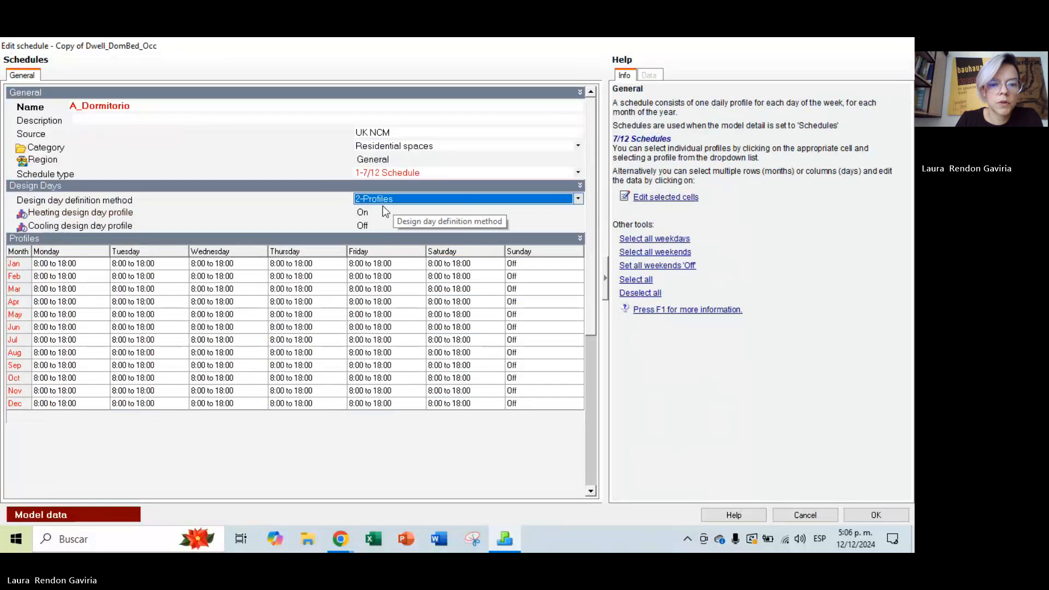
{"action": "left_click", "coordinate": [384, 201]}
{"action": "left_click", "coordinate": [393, 212]}
{"action": "left_click", "coordinate": [395, 213]}
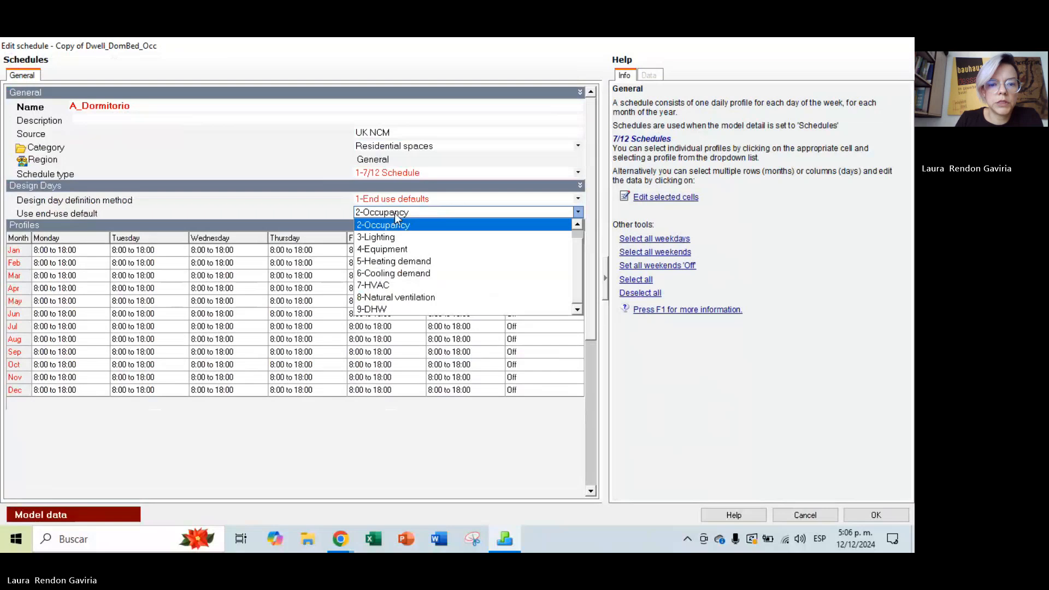
Try the 3-Day Schedule type once more and set A_Dormitorio back to 1-7/12 Schedule.
{"action": "left_click", "coordinate": [395, 173]}
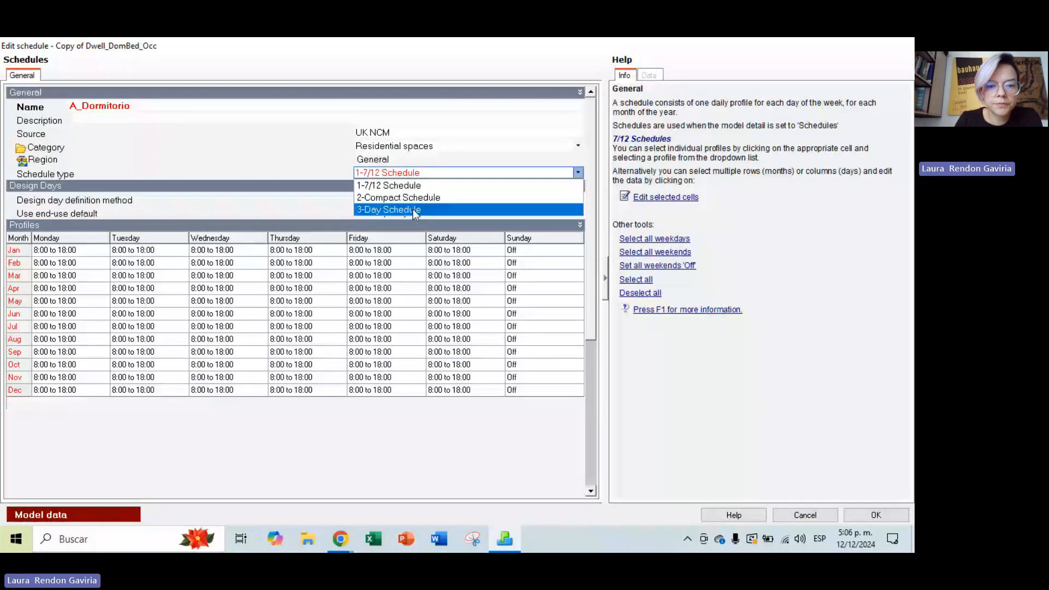
{"action": "left_click", "coordinate": [394, 209]}
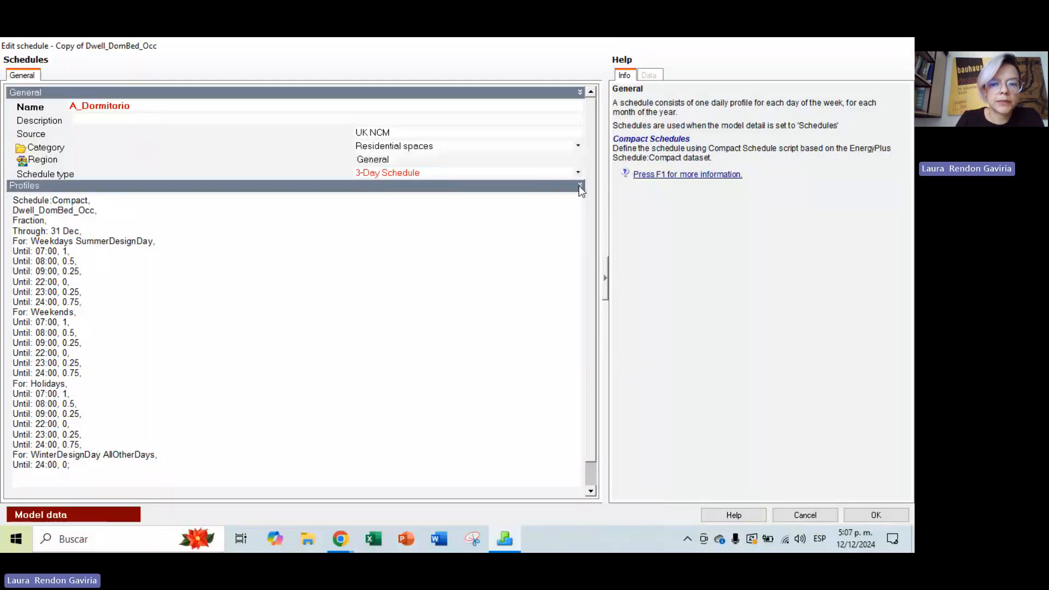
{"action": "scroll", "coordinate": [585, 475], "scroll_direction": "down", "scroll_amount": 2}
{"action": "scroll", "coordinate": [585, 474], "scroll_direction": "up", "scroll_amount": 1}
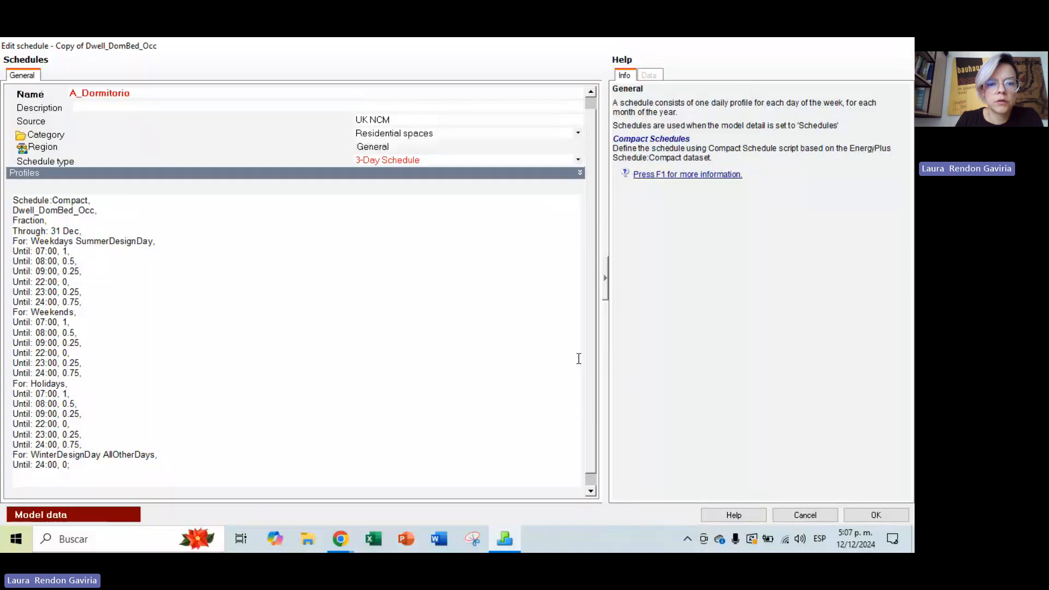
{"action": "left_click", "coordinate": [436, 160]}
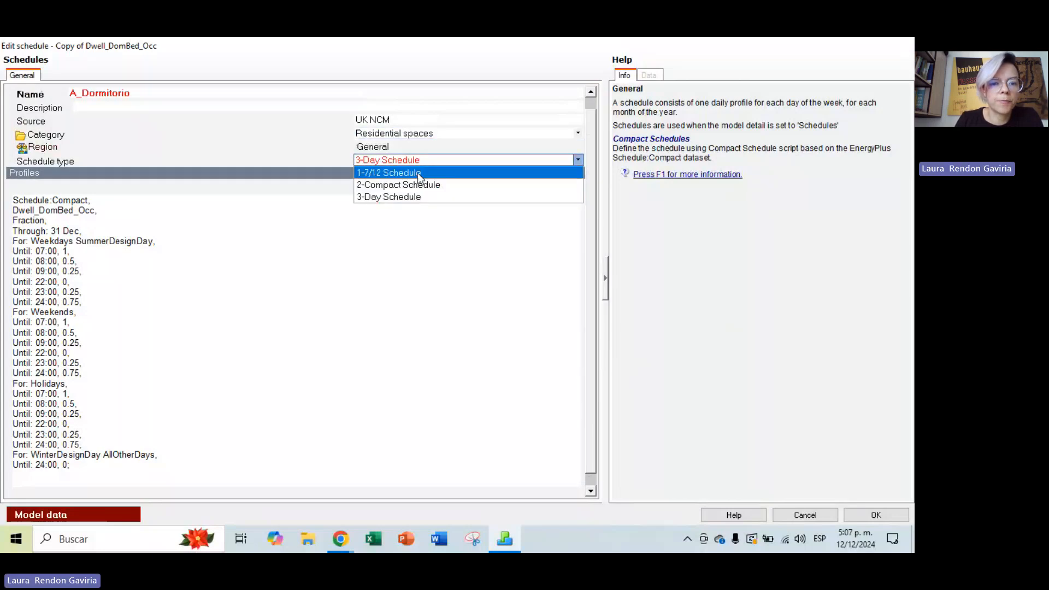
{"action": "left_click", "coordinate": [418, 172]}
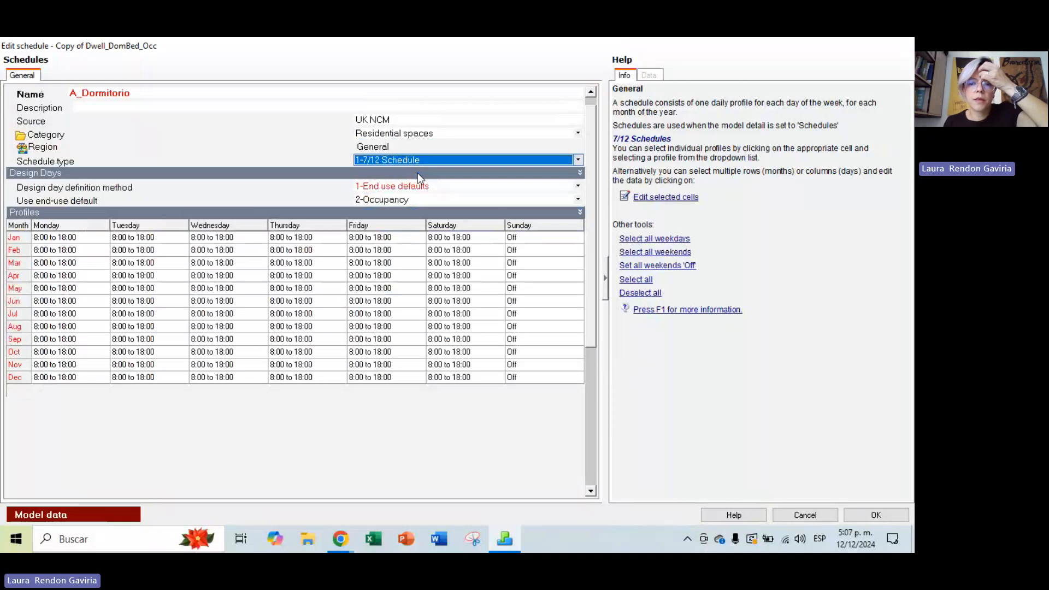
Edit the selected cells of the A_Dormitorio schedule and duplicate the 8:00 to 18:00 profile.
{"action": "left_click", "coordinate": [653, 199]}
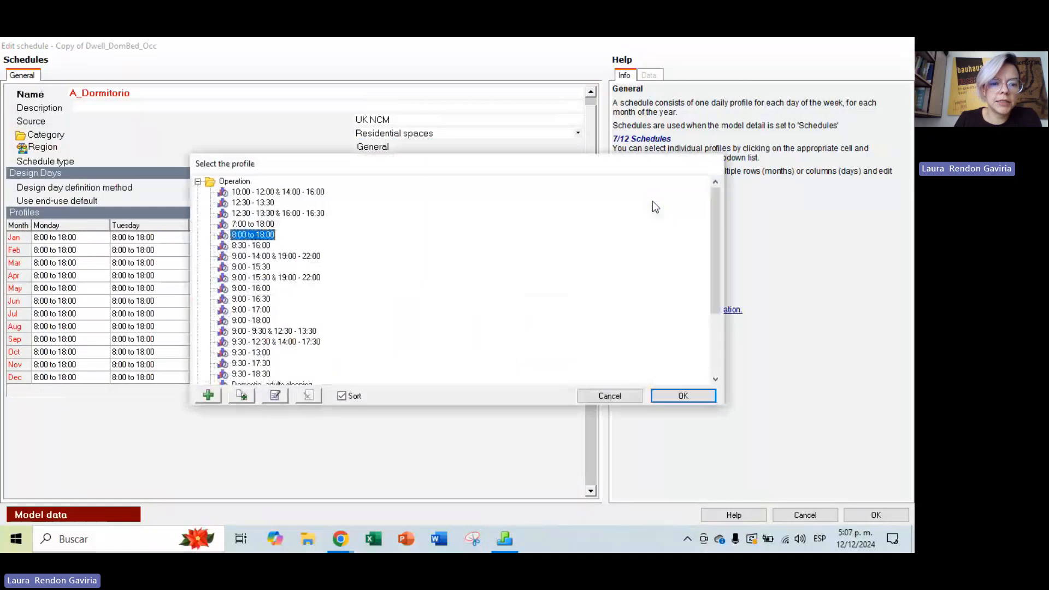
{"action": "left_click", "coordinate": [242, 395]}
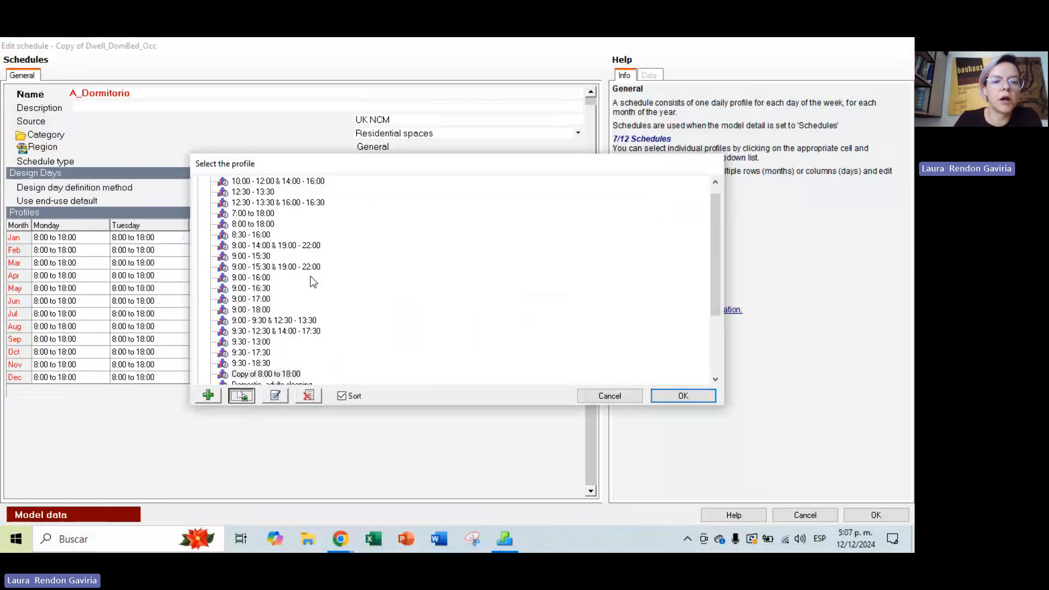
Edit the copy of the 8:00 to 18:00 profile and try naming it A_10pm a 6am.
{"action": "left_click", "coordinate": [275, 396]}
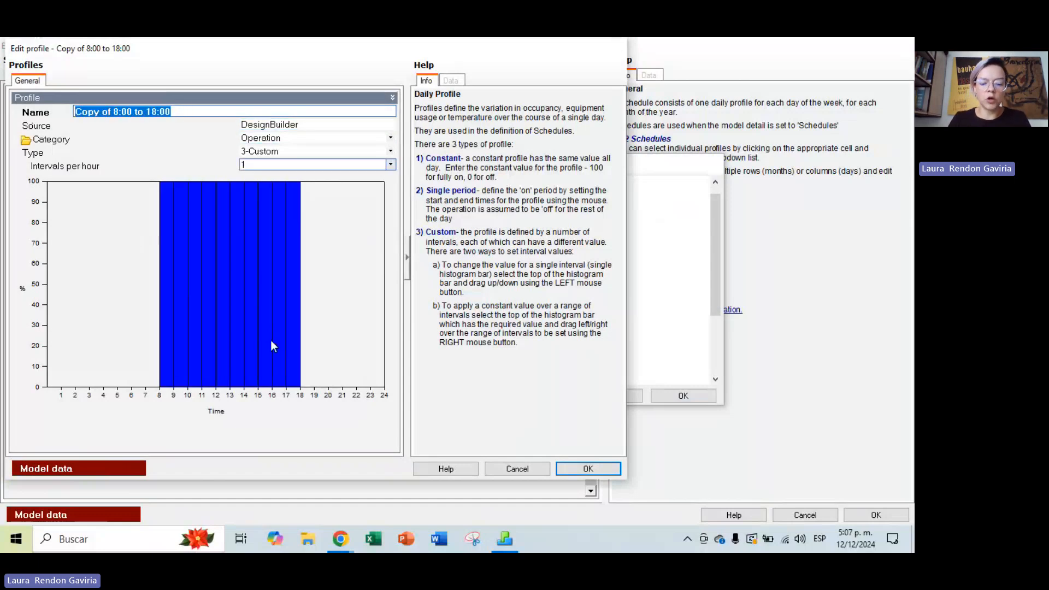
{"action": "mouse_move", "coordinate": [272, 341]}
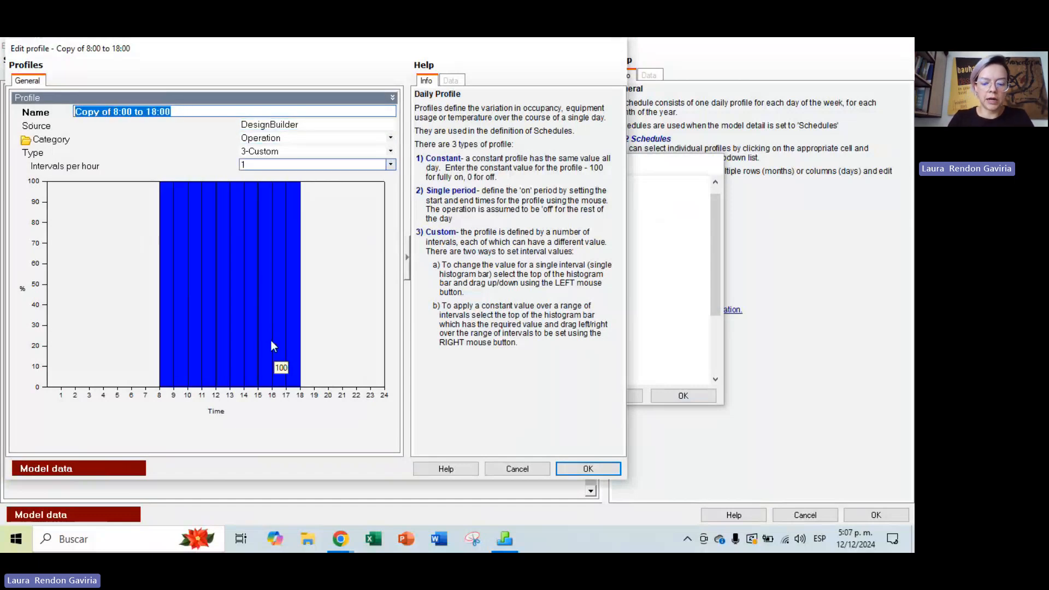
{"action": "type", "text": "A"}
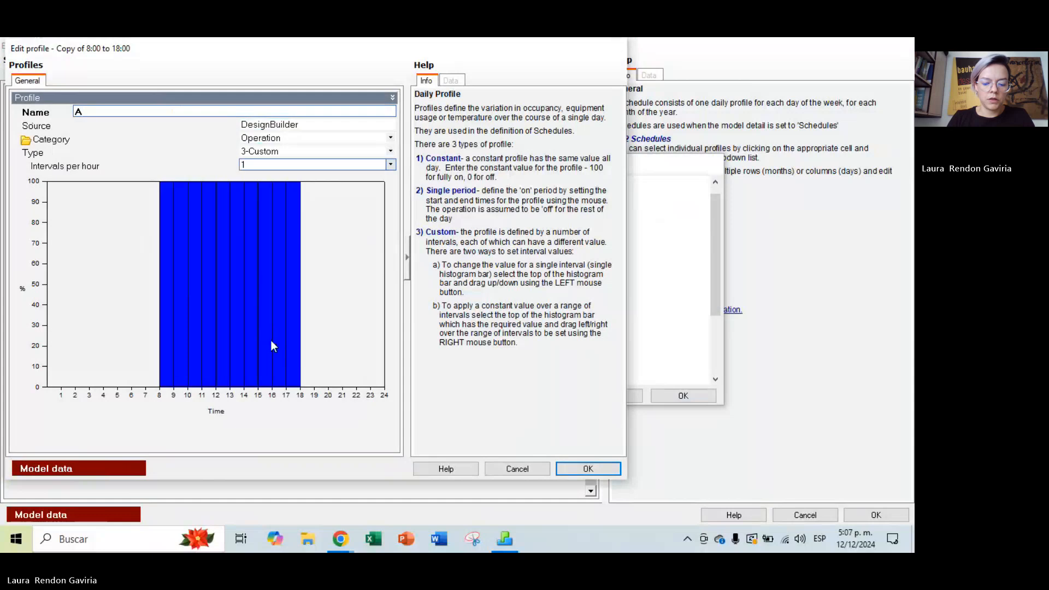
{"action": "type", "text": "_10"}
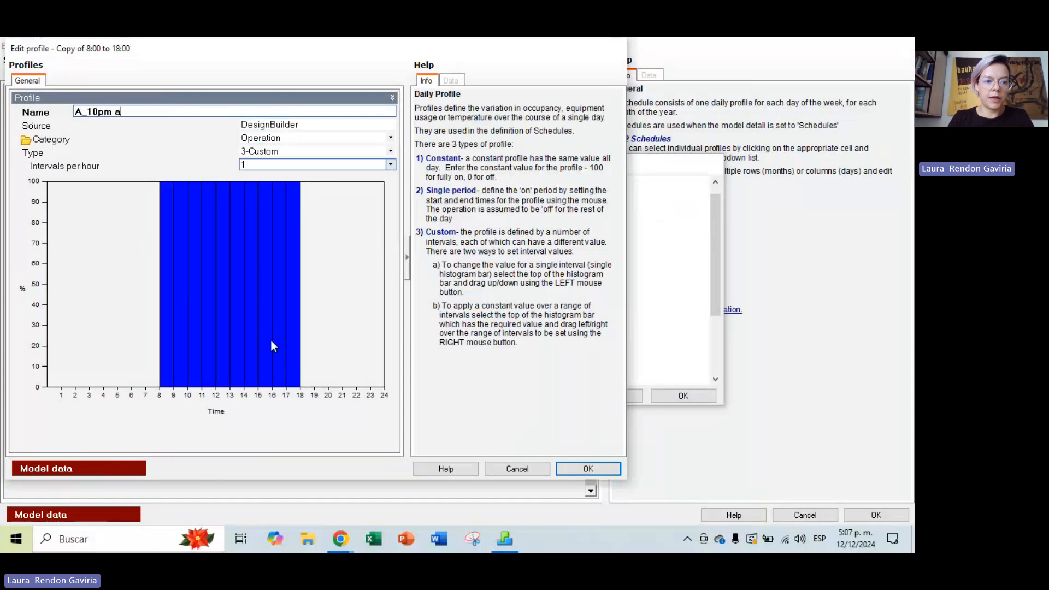
{"action": "type", "text": "pm a 6am"}
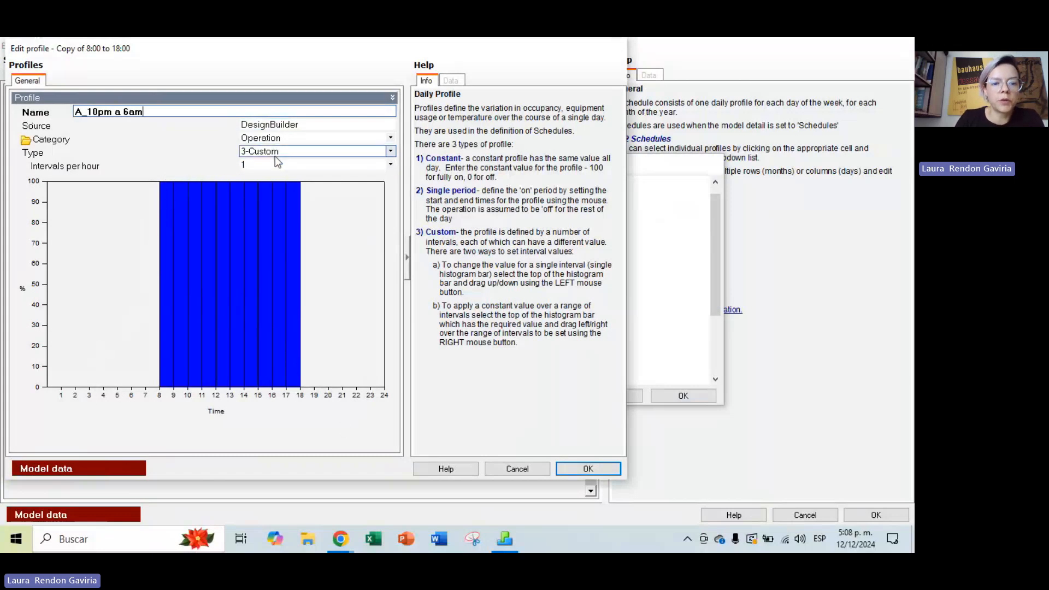
Try lowering the 16:00 to 18:00 bars to 0% and the 15:00 to 16:00 bar to about 65%, discarding the profile edits.
{"action": "left_click_drag", "start_coordinate": [292, 186], "coordinate": [292, 391]}
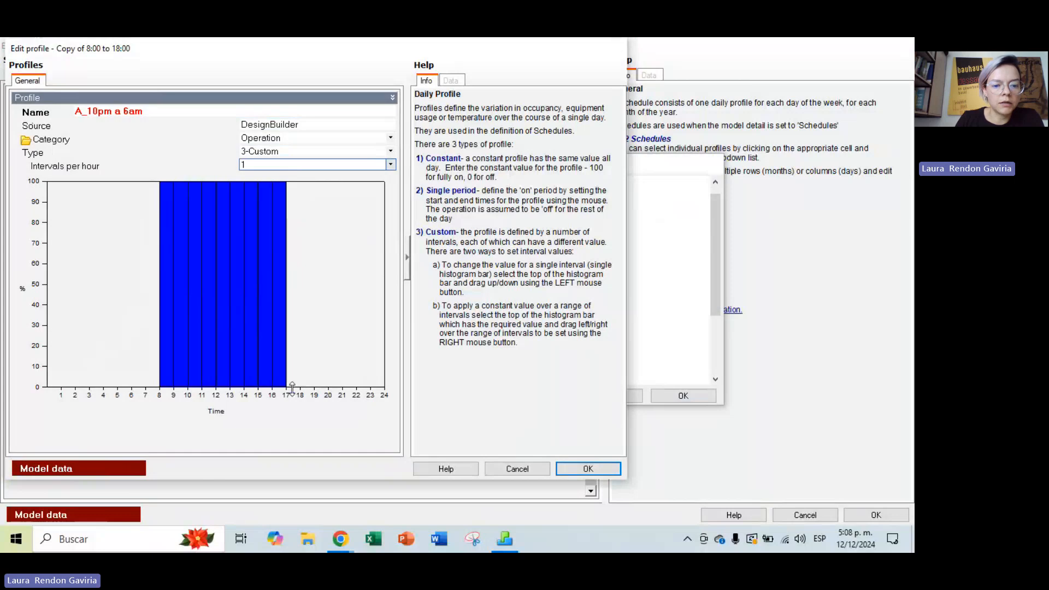
{"action": "left_click_drag", "start_coordinate": [282, 185], "coordinate": [283, 387]}
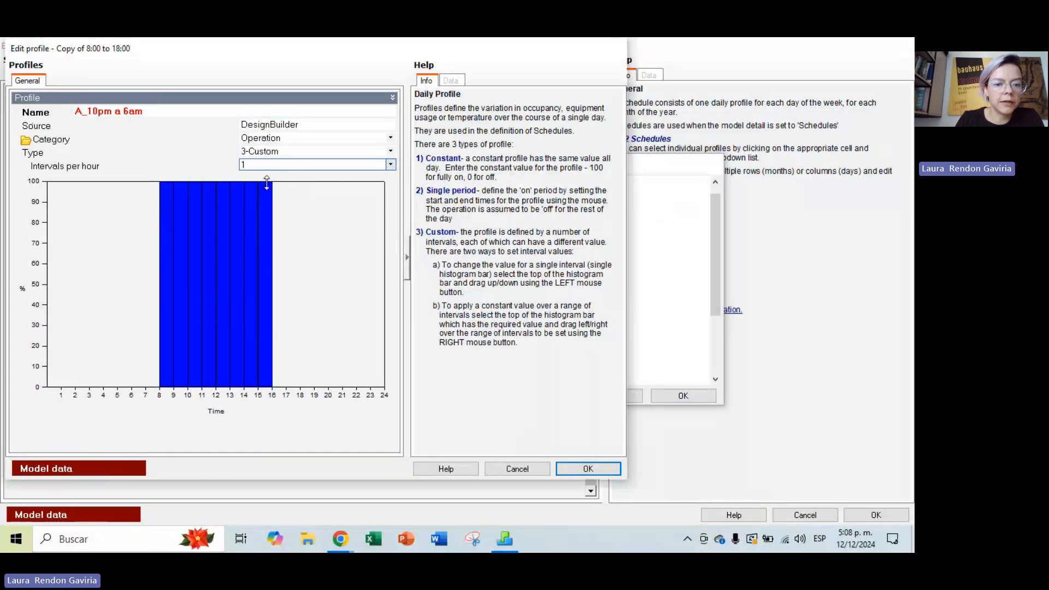
{"action": "left_click_drag", "start_coordinate": [267, 183], "coordinate": [268, 253]}
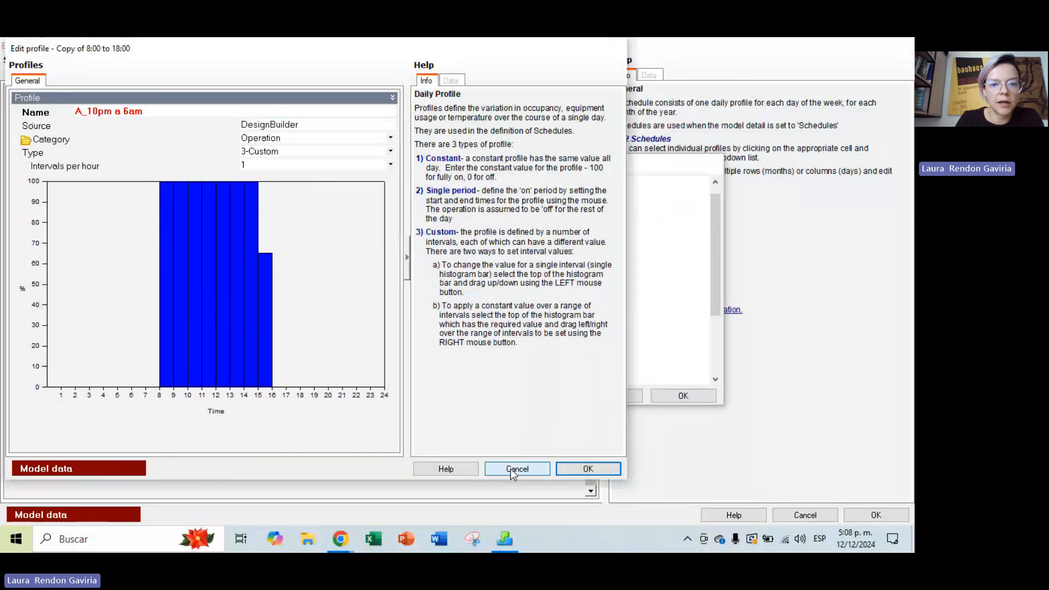
{"action": "left_click", "coordinate": [511, 469]}
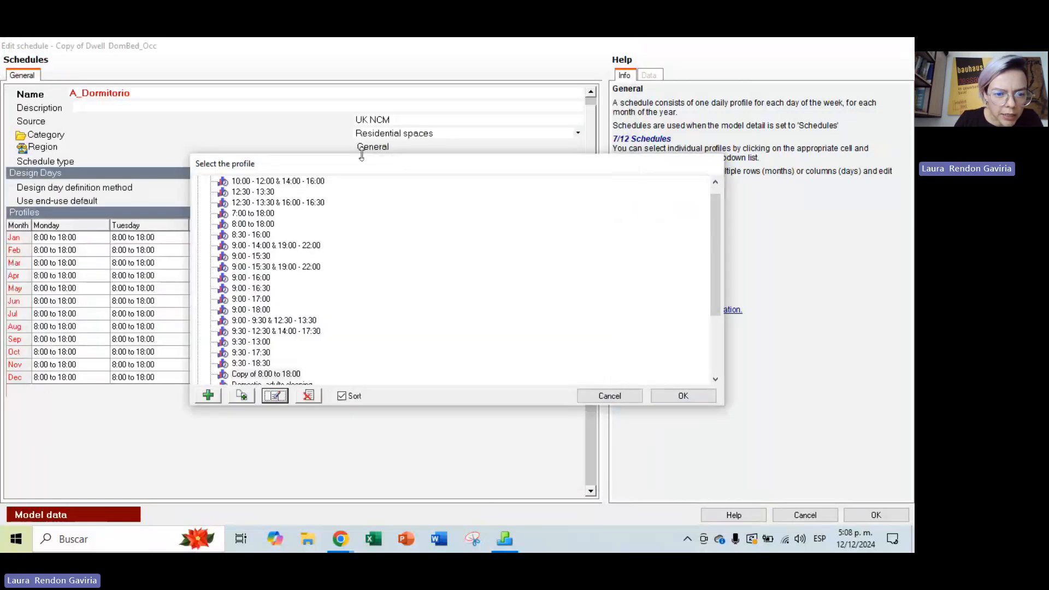
Delete the copied 8:00 to 18:00 profile from the Operation profiles.
{"action": "scroll", "coordinate": [272, 343], "scroll_direction": "up", "scroll_amount": 1}
{"action": "scroll", "coordinate": [272, 344], "scroll_direction": "down", "scroll_amount": 2}
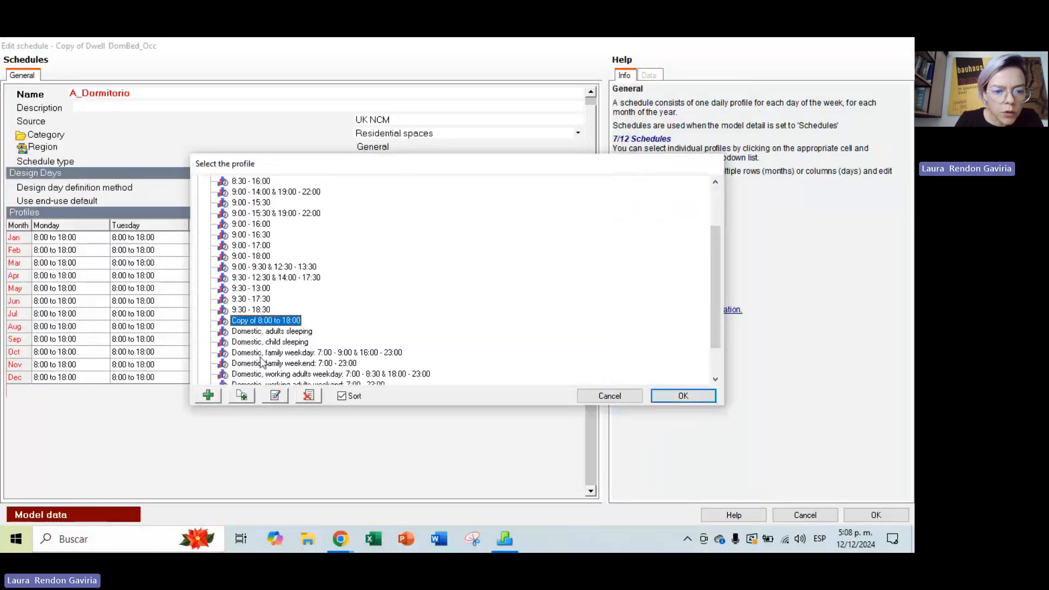
{"action": "left_click", "coordinate": [310, 396]}
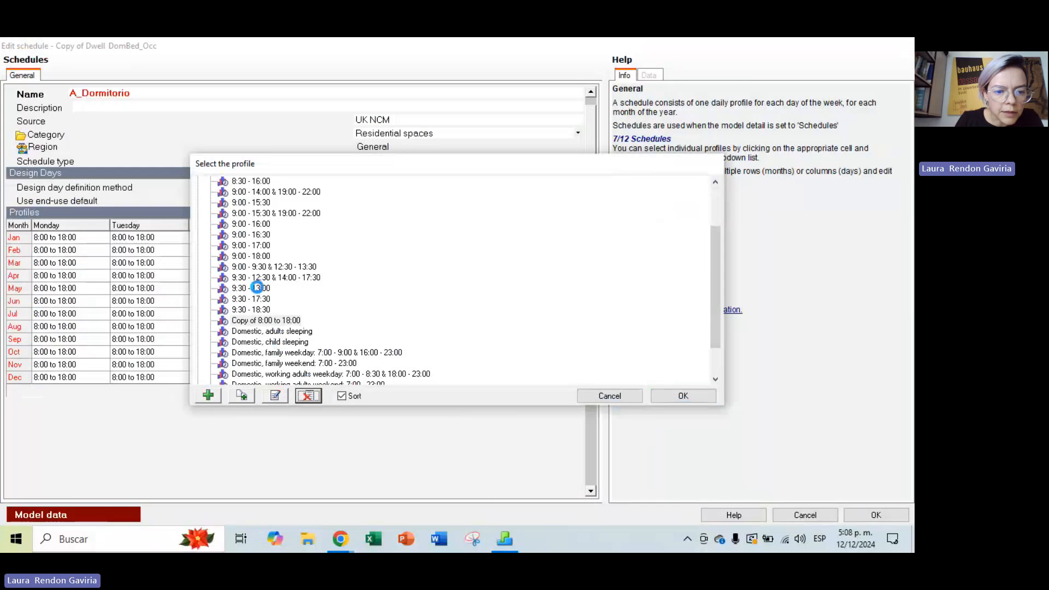
{"action": "left_click", "coordinate": [462, 333]}
Duplicate the Domestic, child sleeping profile and open the copy for editing.
{"action": "scroll", "coordinate": [254, 203], "scroll_direction": "up", "scroll_amount": 2}
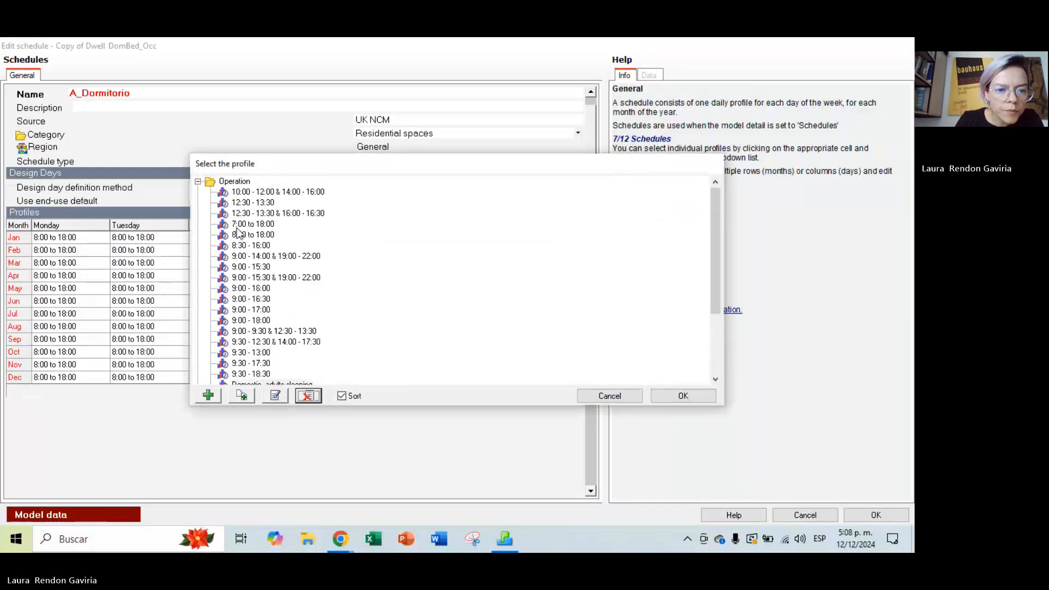
{"action": "scroll", "coordinate": [252, 261], "scroll_direction": "down", "scroll_amount": 3}
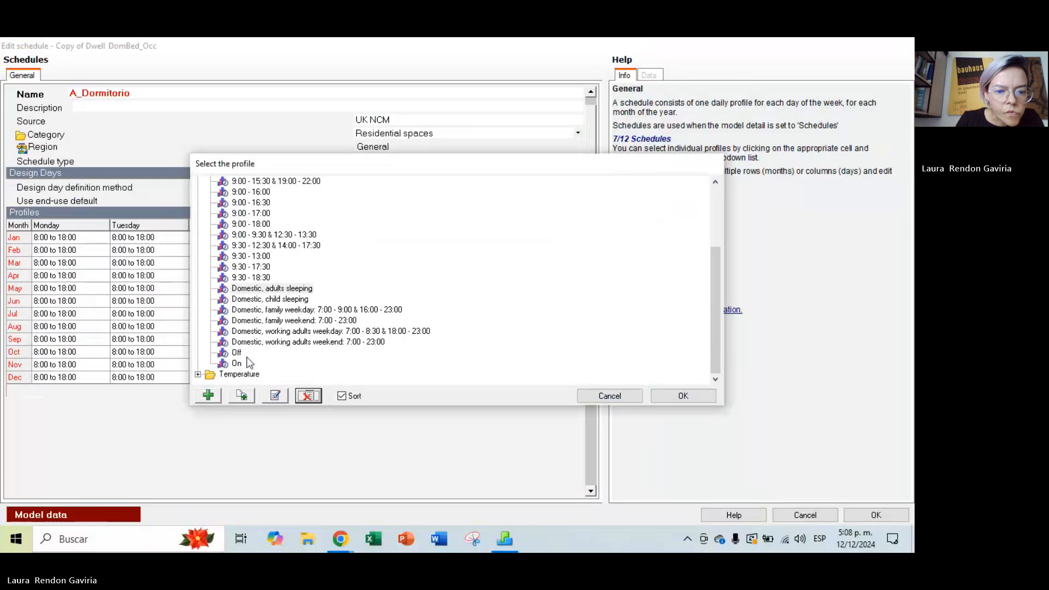
{"action": "left_click", "coordinate": [279, 300]}
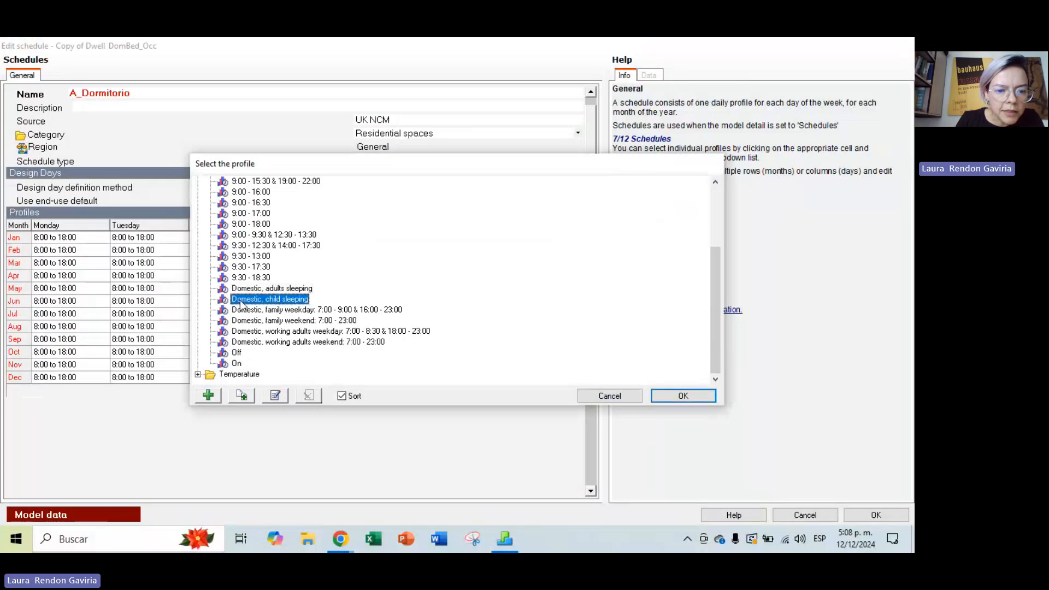
{"action": "left_click", "coordinate": [276, 397]}
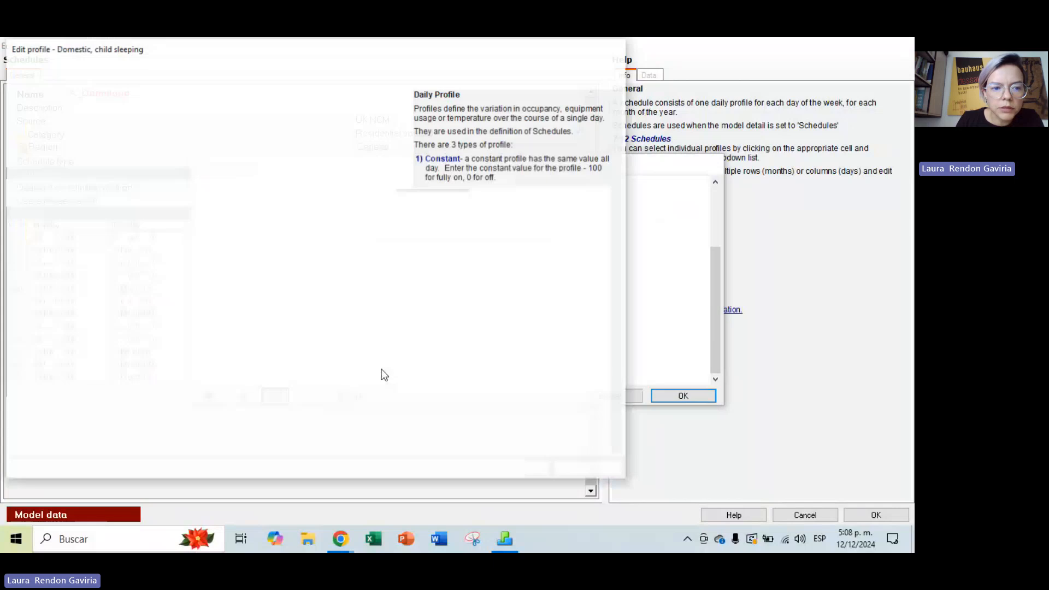
{"action": "key", "text": "Escape"}
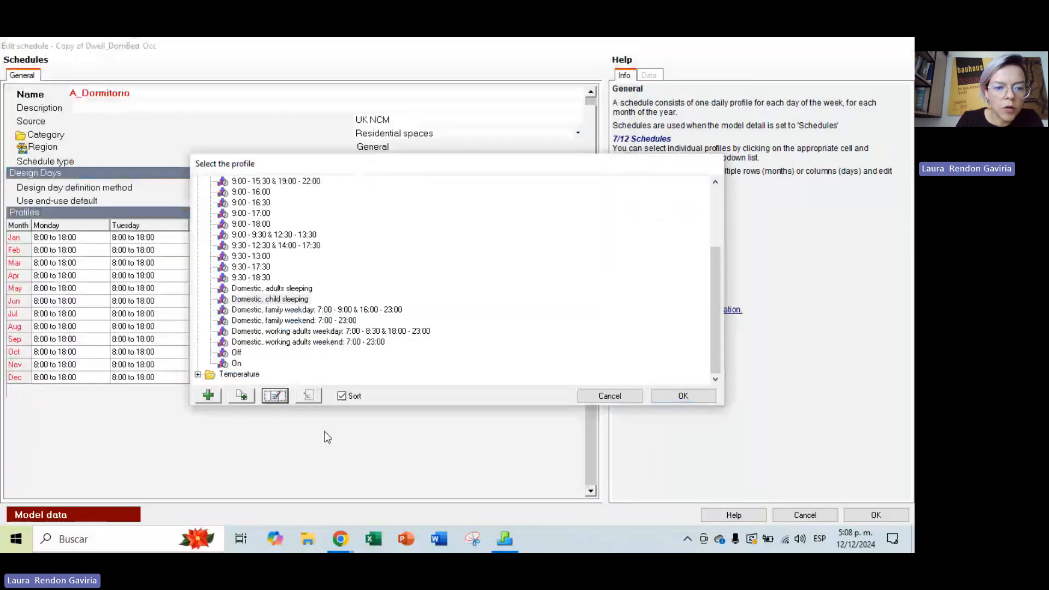
{"action": "left_click", "coordinate": [241, 396]}
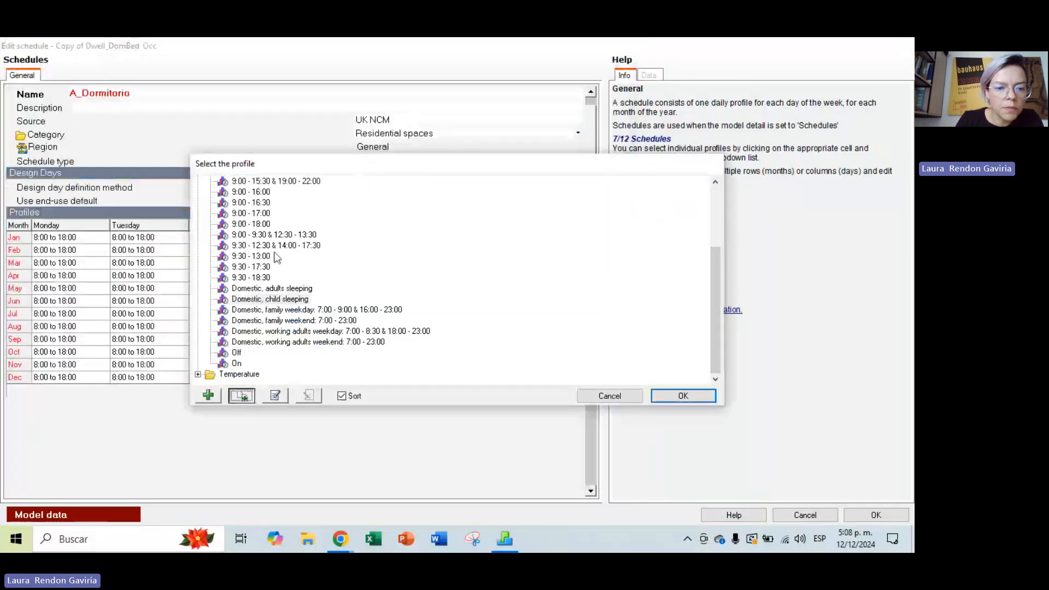
{"action": "left_click", "coordinate": [277, 397]}
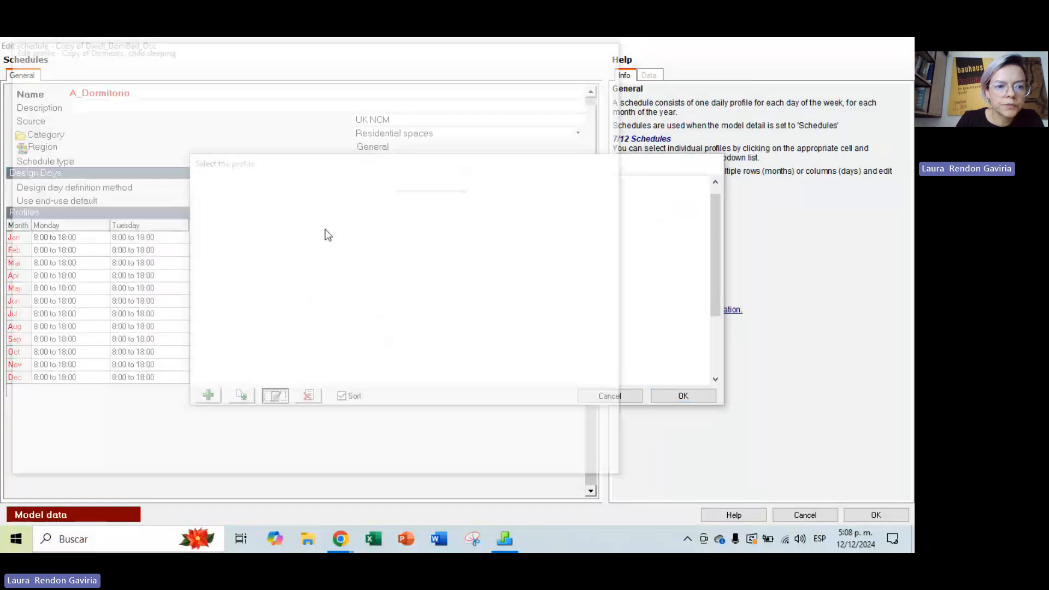
Name the copied profile A_10pm a 6am and set its type to 3-Custom.
{"action": "type", "text": "A"}
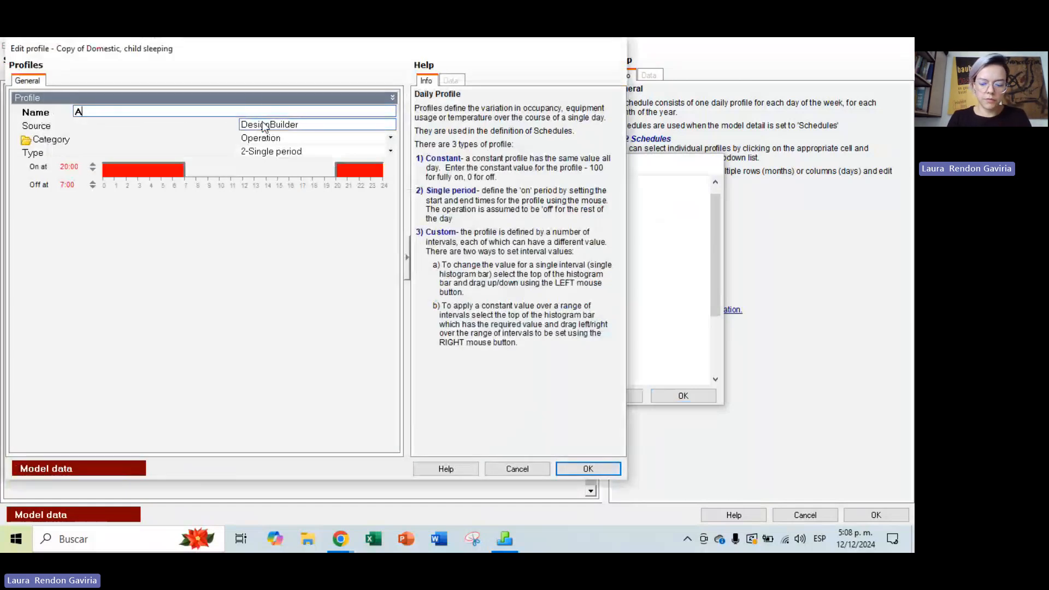
{"action": "type", "text": "_"}
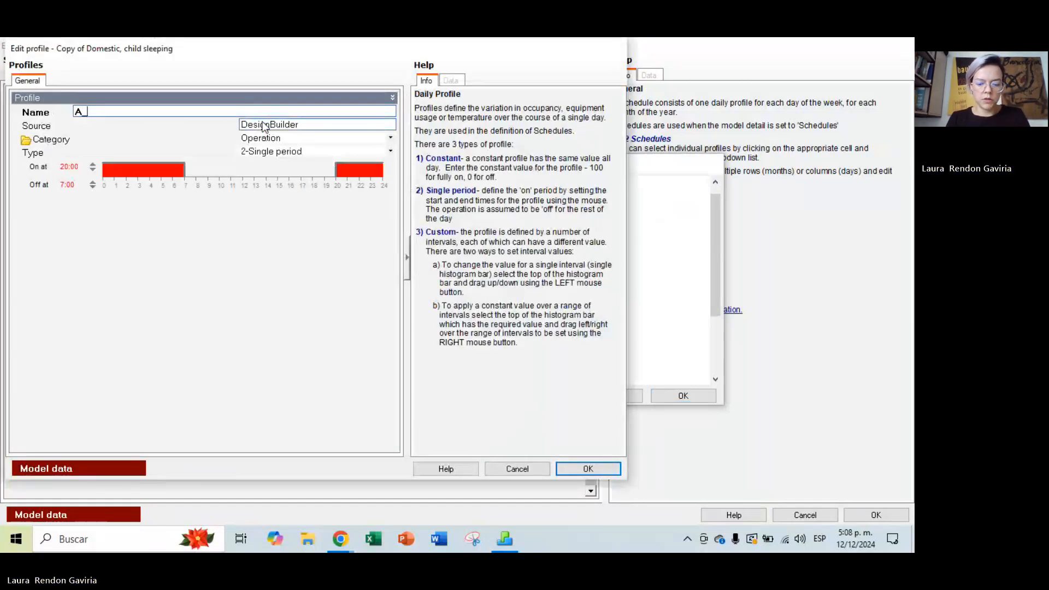
{"action": "type", "text": "10pm a 6am"}
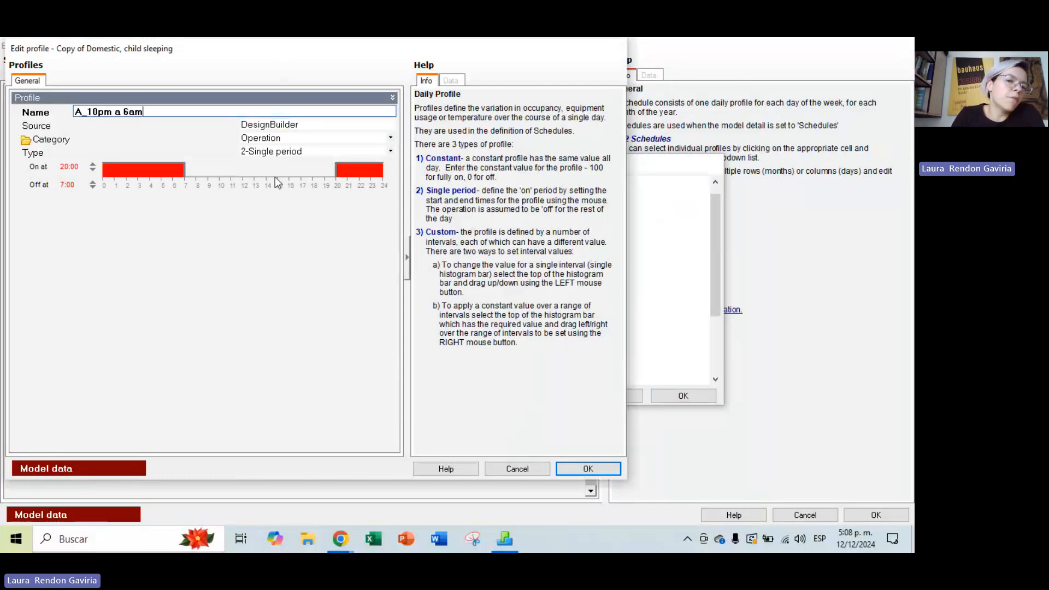
{"action": "left_click", "coordinate": [311, 153]}
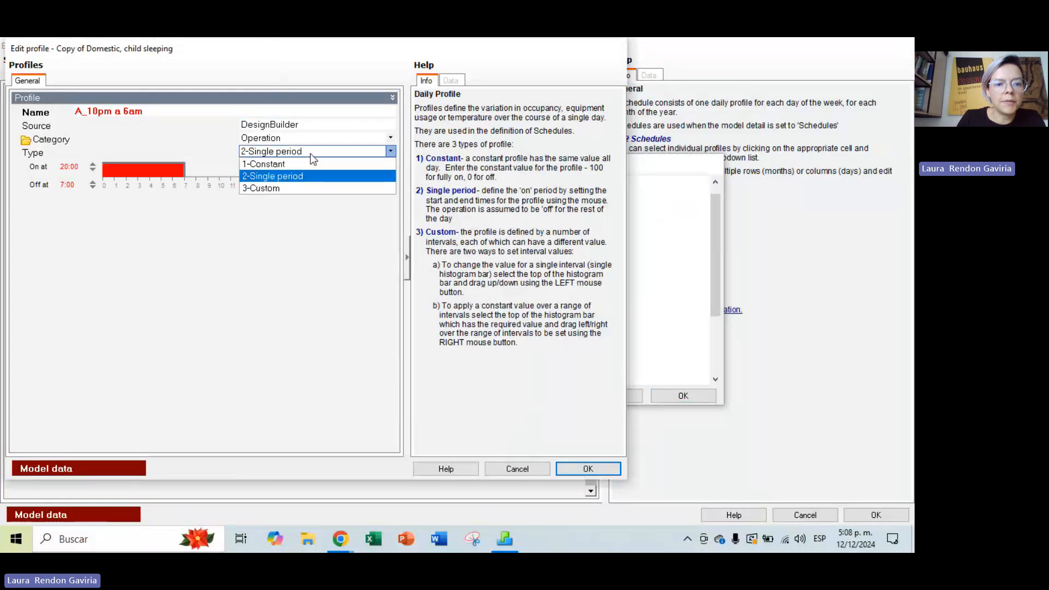
{"action": "left_click", "coordinate": [282, 186]}
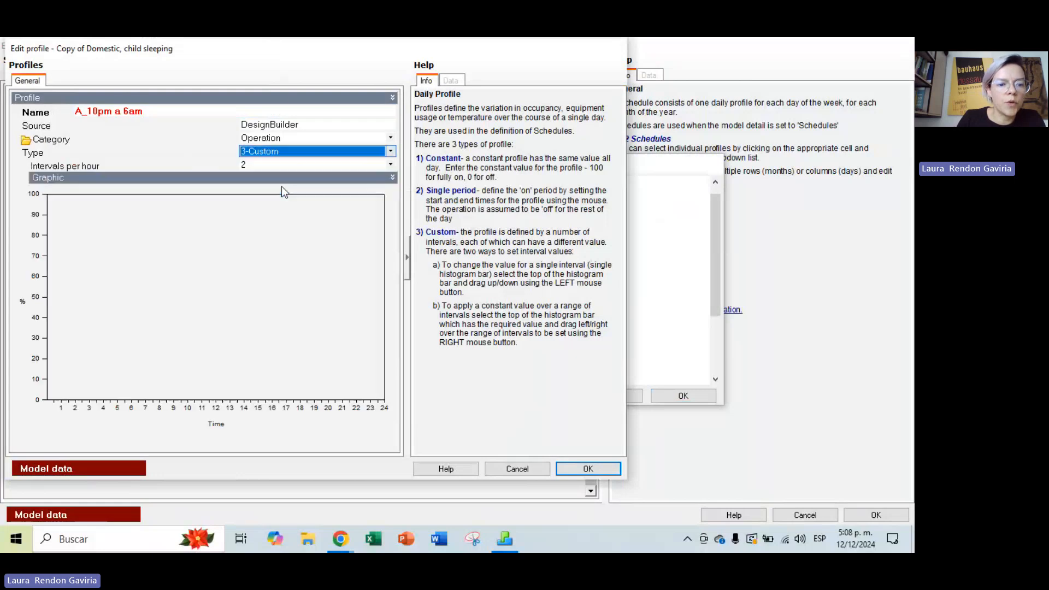
Try raising the 19:30 to 20:00 bar to about 25% and lower it back to 0%.
{"action": "left_click", "coordinate": [328, 392]}
{"action": "left_click_drag", "start_coordinate": [328, 393], "coordinate": [325, 348]}
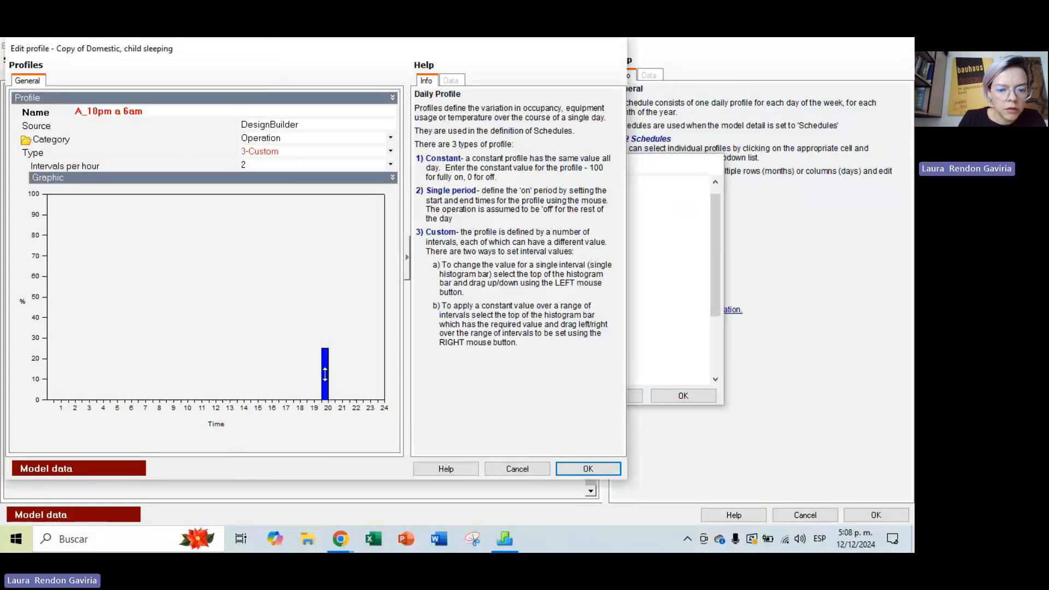
{"action": "left_click_drag", "start_coordinate": [325, 349], "coordinate": [325, 399]}
Raise the four half-hour bars from 22:00 to 24:00 to 100% in the profile graph.
{"action": "left_click", "coordinate": [355, 399]}
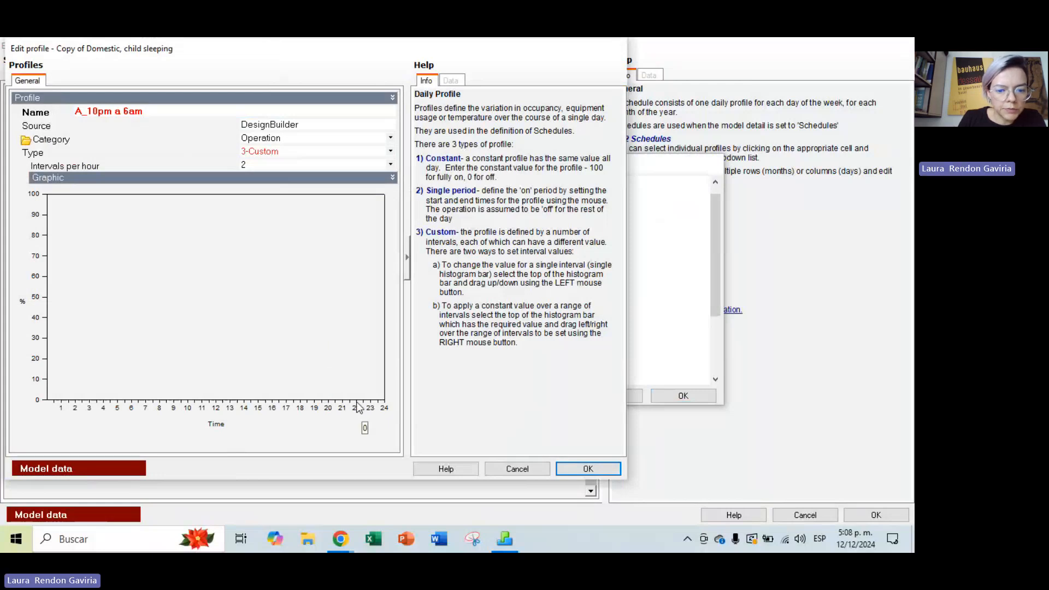
{"action": "left_click_drag", "start_coordinate": [355, 399], "coordinate": [361, 254]}
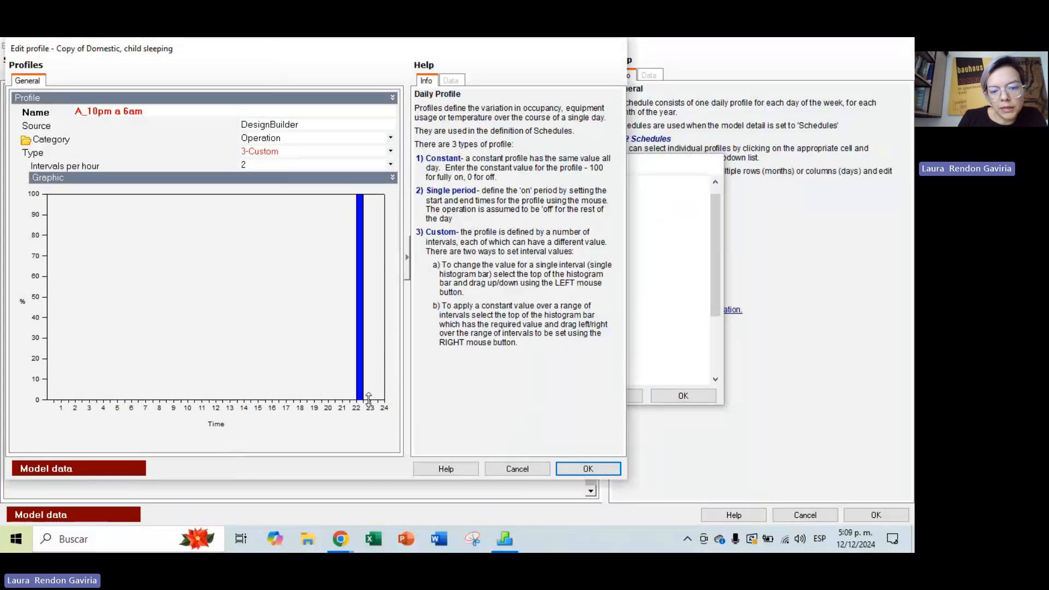
{"action": "left_click_drag", "start_coordinate": [369, 399], "coordinate": [357, 198]}
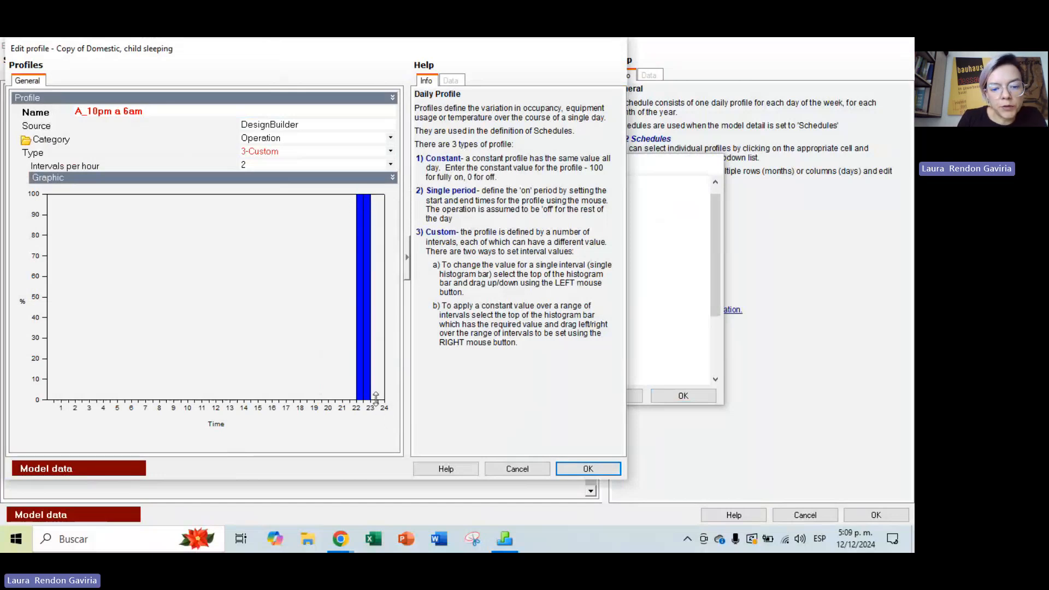
{"action": "left_click_drag", "start_coordinate": [376, 398], "coordinate": [374, 197]}
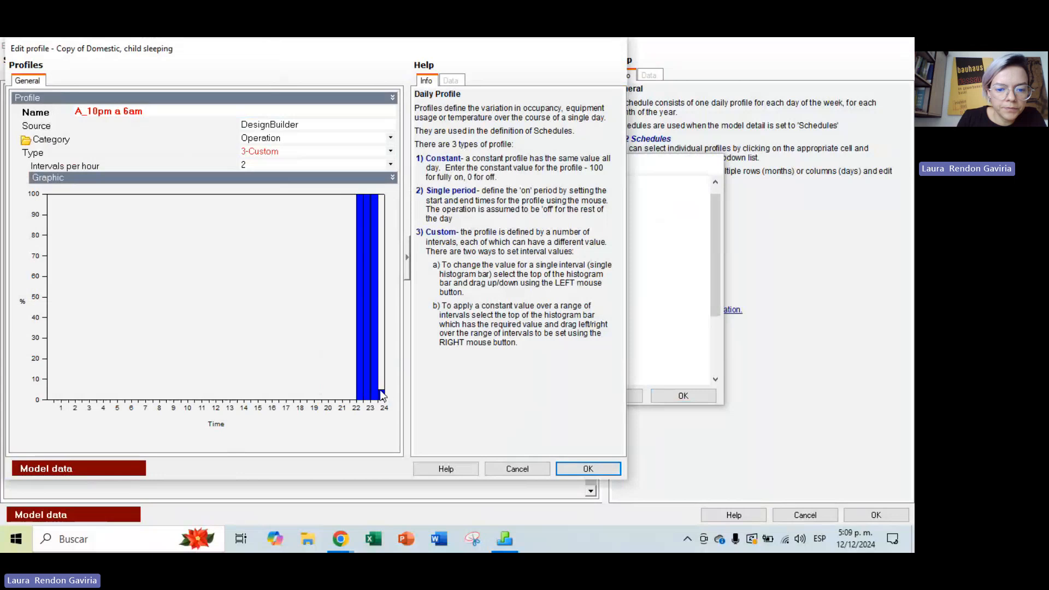
{"action": "left_click_drag", "start_coordinate": [384, 400], "coordinate": [379, 191]}
Raise the half-hour bars from 0:00 to 3:00 to 100% in the profile graph.
{"action": "left_click_drag", "start_coordinate": [51, 400], "coordinate": [58, 201]}
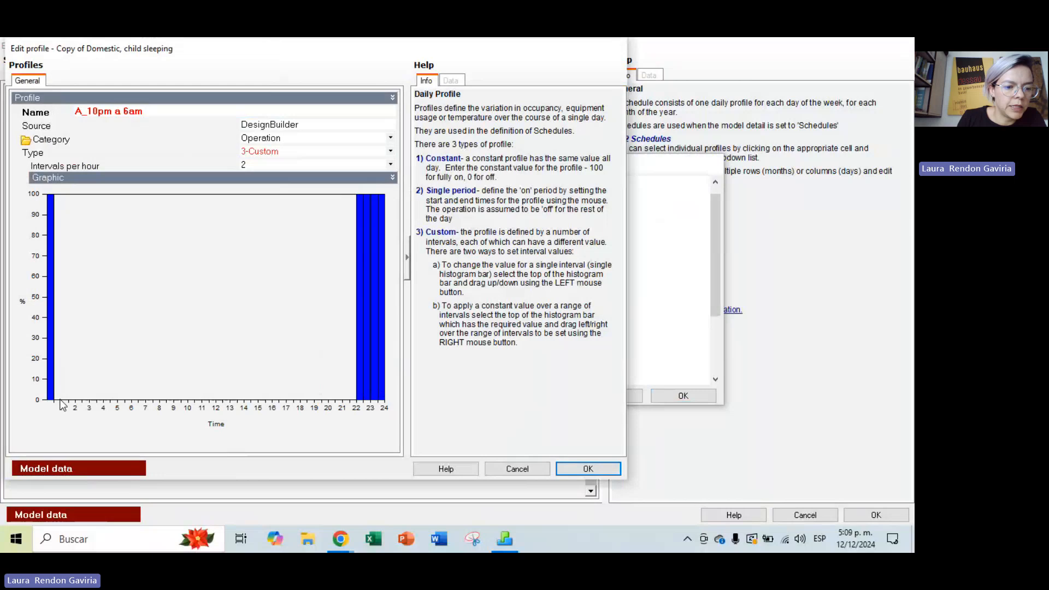
{"action": "left_click_drag", "start_coordinate": [60, 405], "coordinate": [61, 198]}
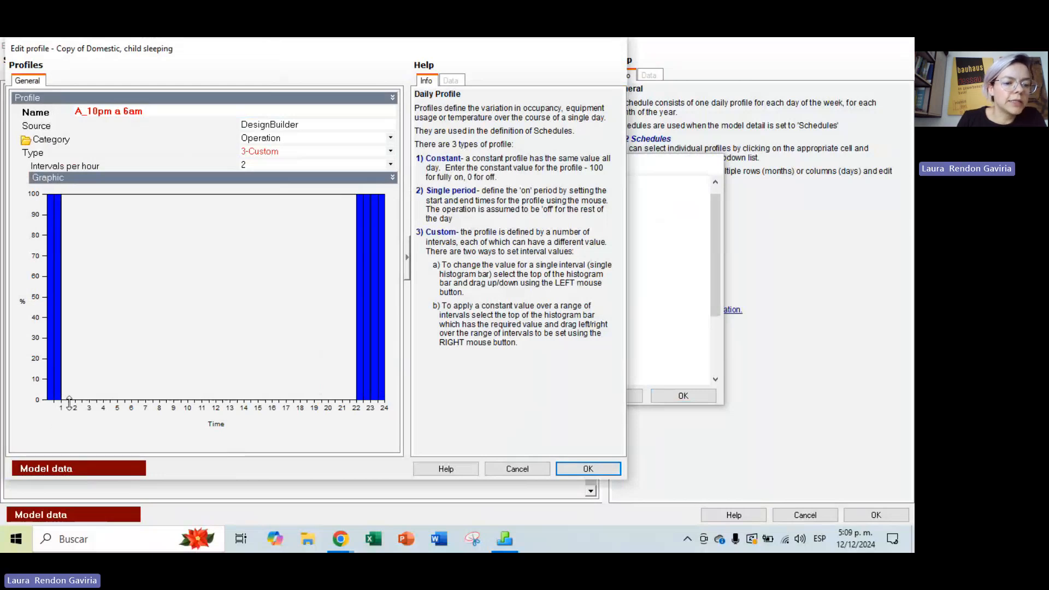
{"action": "left_click_drag", "start_coordinate": [67, 400], "coordinate": [63, 192]}
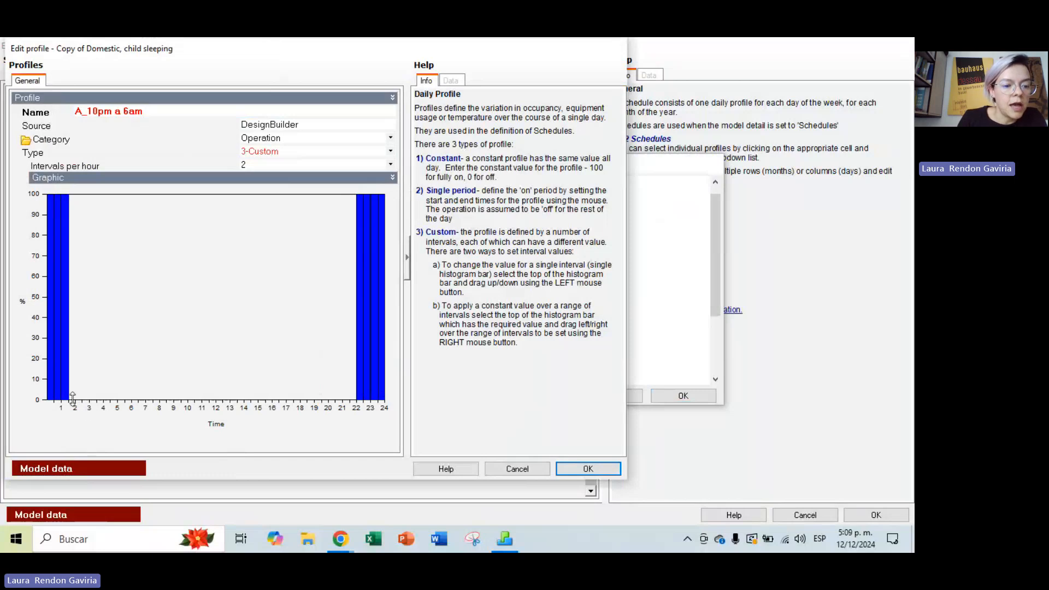
{"action": "left_click_drag", "start_coordinate": [73, 401], "coordinate": [77, 192]}
{"action": "left_click_drag", "start_coordinate": [79, 401], "coordinate": [91, 276]}
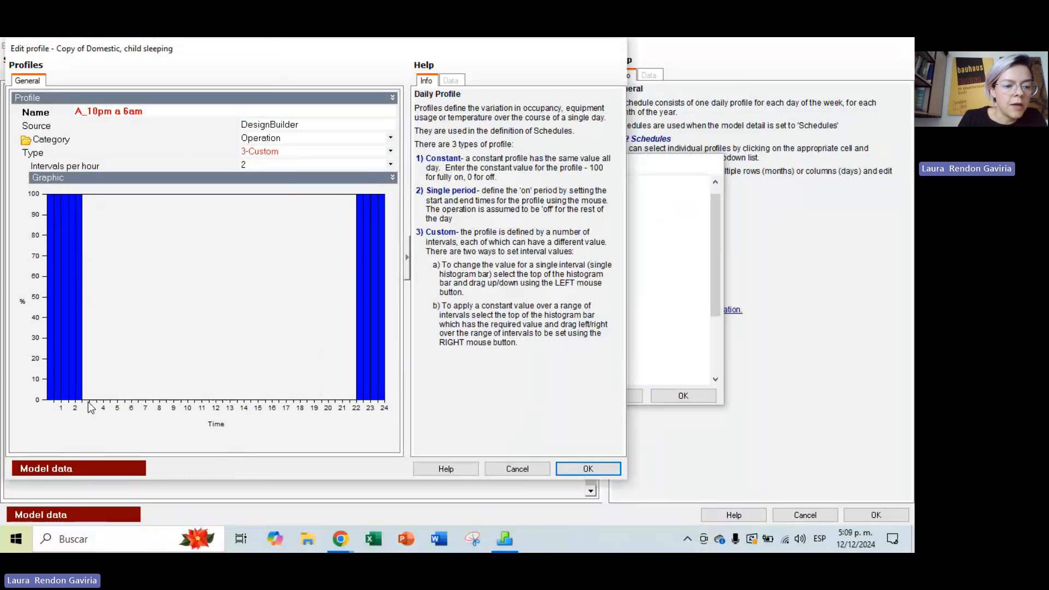
{"action": "left_click_drag", "start_coordinate": [85, 399], "coordinate": [85, 195]}
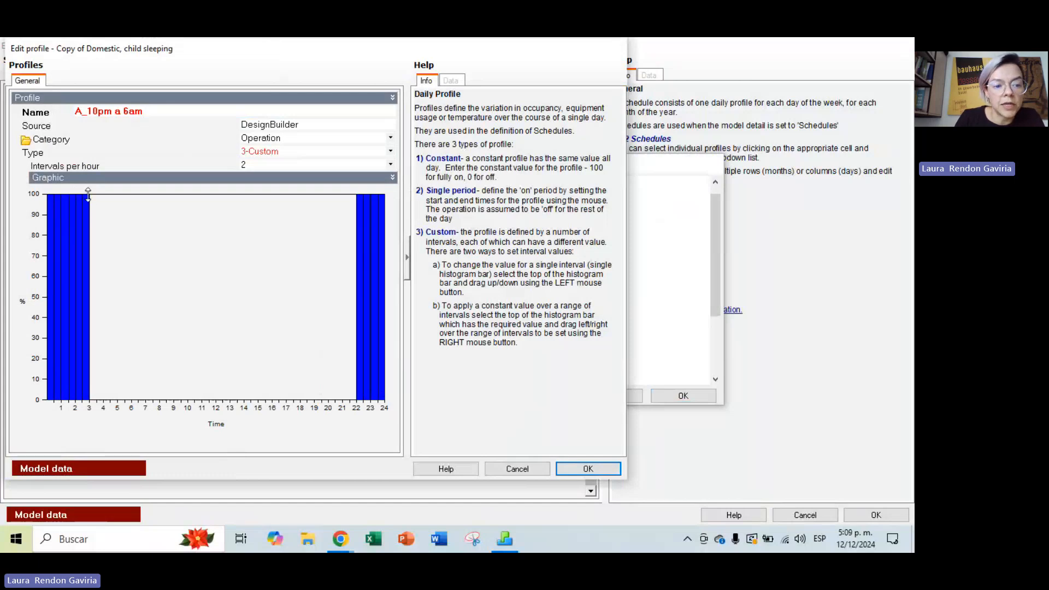
Raise the half-hour bars from 3:00 to 6:00 to 100% in the profile graph.
{"action": "left_click_drag", "start_coordinate": [97, 320], "coordinate": [101, 246]}
{"action": "left_click_drag", "start_coordinate": [103, 282], "coordinate": [100, 305]}
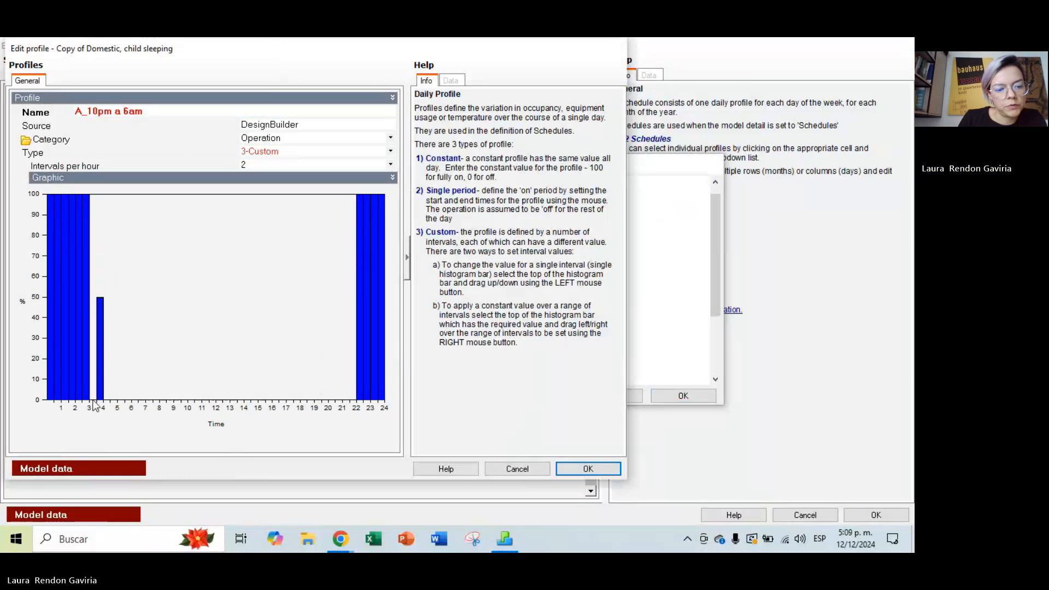
{"action": "left_click_drag", "start_coordinate": [93, 400], "coordinate": [93, 195]}
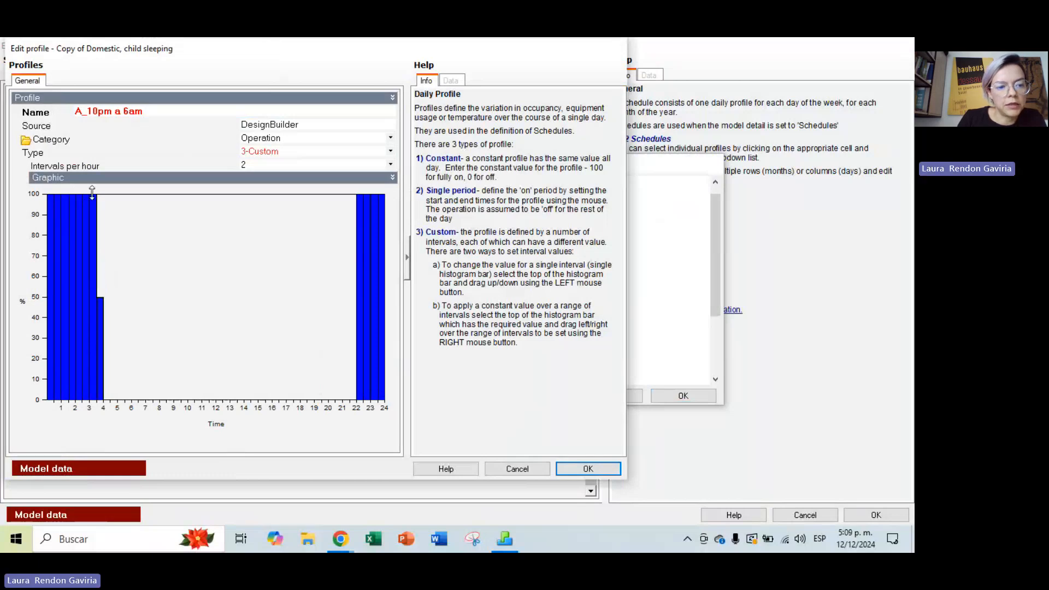
{"action": "left_click_drag", "start_coordinate": [102, 310], "coordinate": [103, 194]}
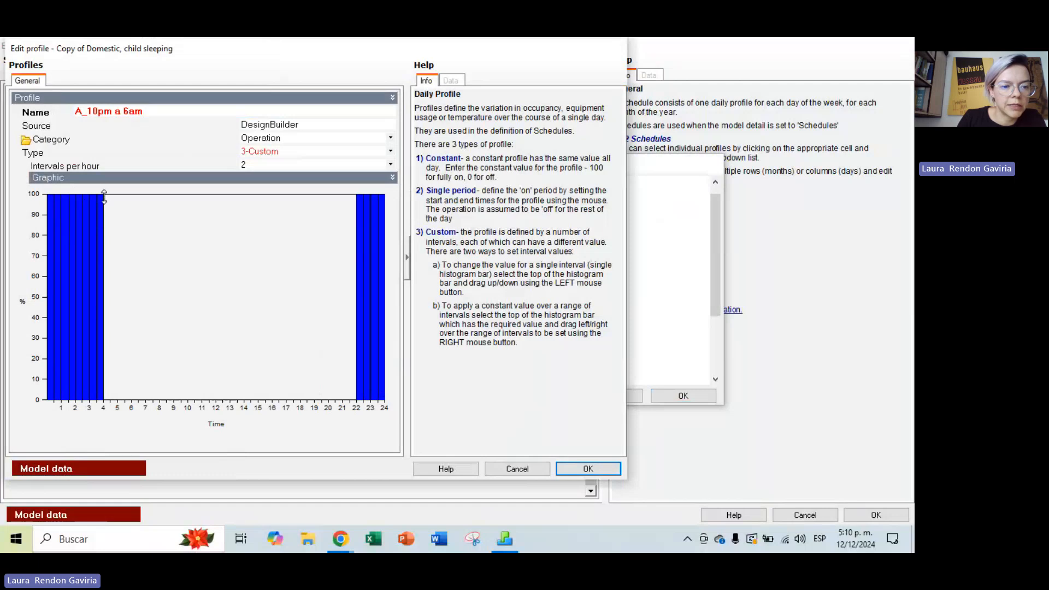
{"action": "left_click_drag", "start_coordinate": [107, 400], "coordinate": [116, 185]}
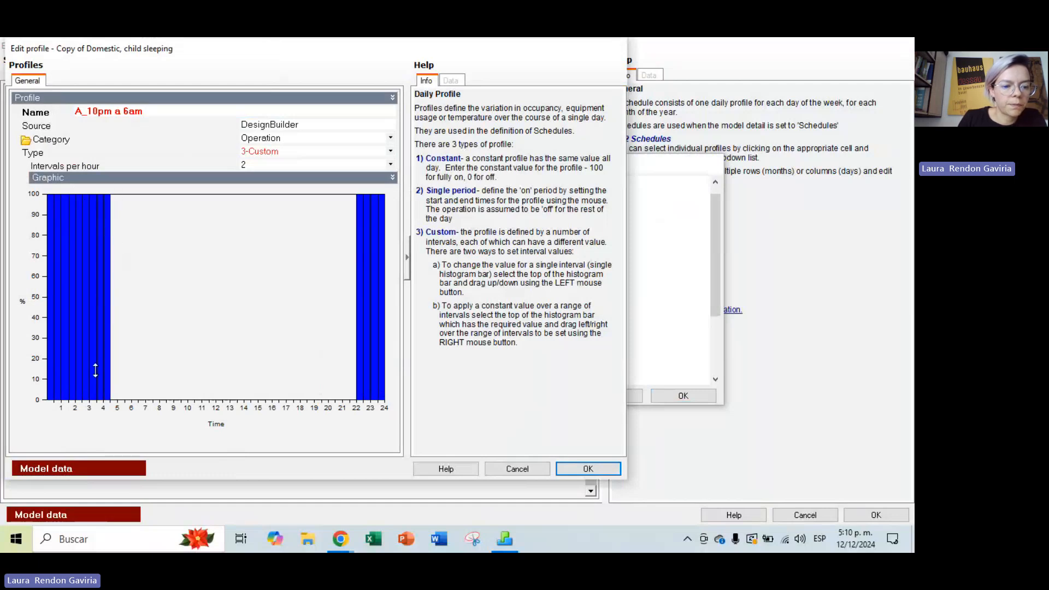
{"action": "left_click_drag", "start_coordinate": [118, 398], "coordinate": [117, 235]}
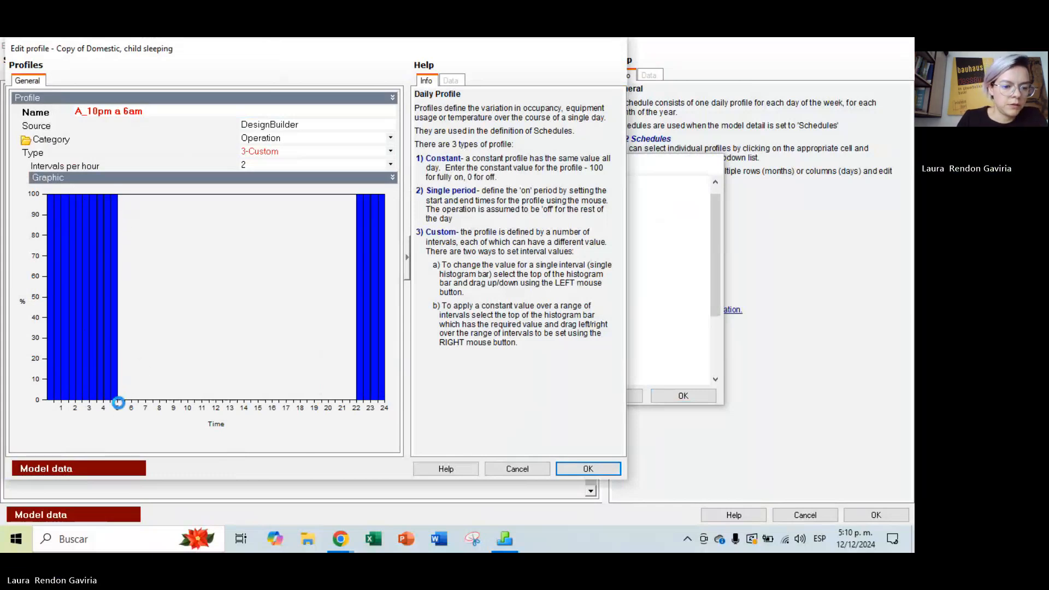
{"action": "left_click_drag", "start_coordinate": [122, 399], "coordinate": [121, 189]}
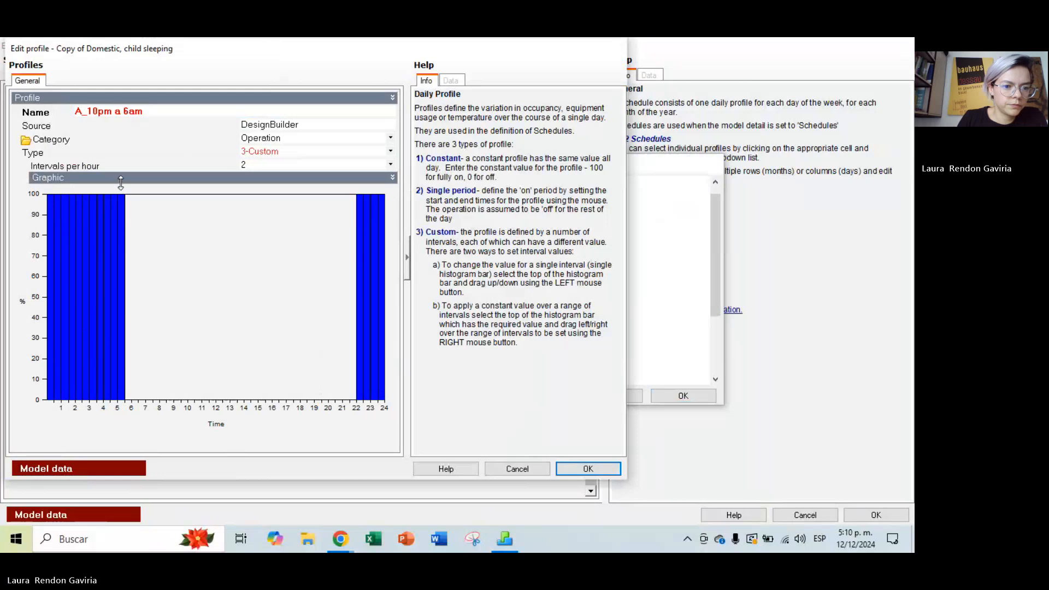
{"action": "left_click_drag", "start_coordinate": [132, 400], "coordinate": [134, 201]}
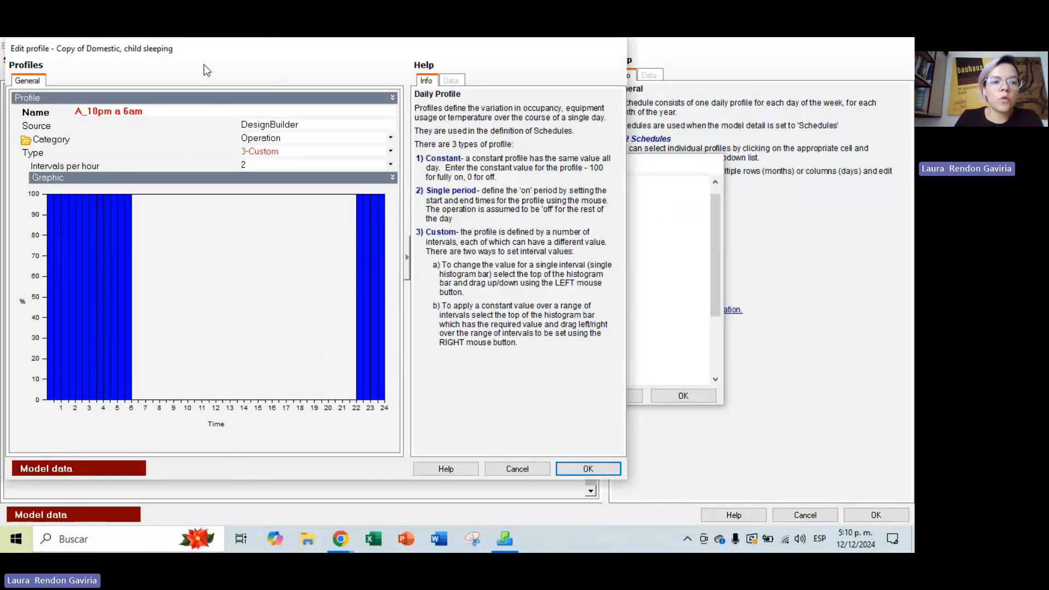
Save the A_10pm a 6am profile and assign it to January Monday in the A_Dormitorio schedule.
{"action": "left_click", "coordinate": [146, 142]}
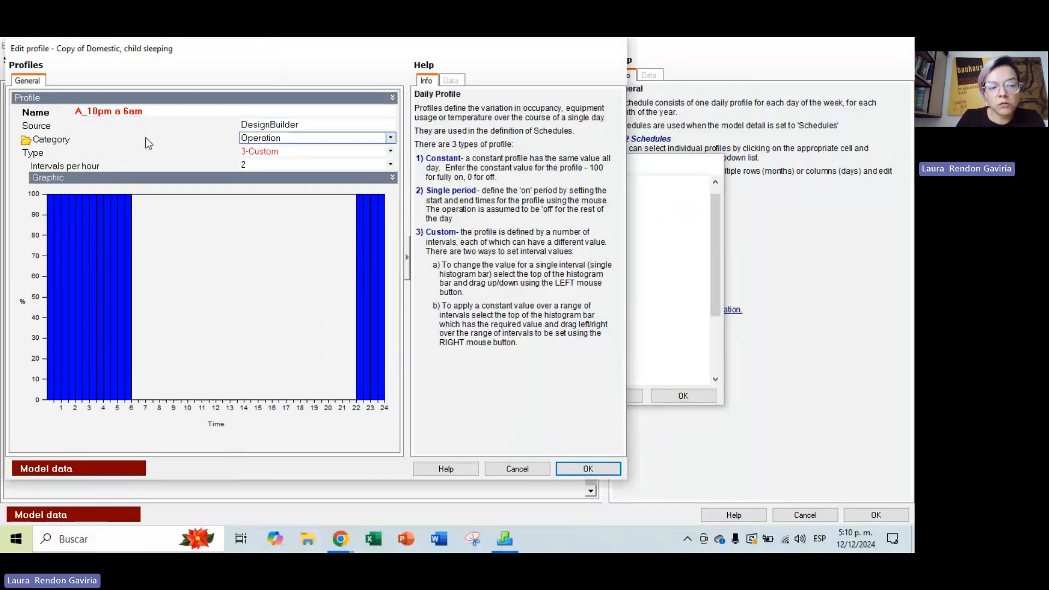
{"action": "left_click", "coordinate": [109, 111]}
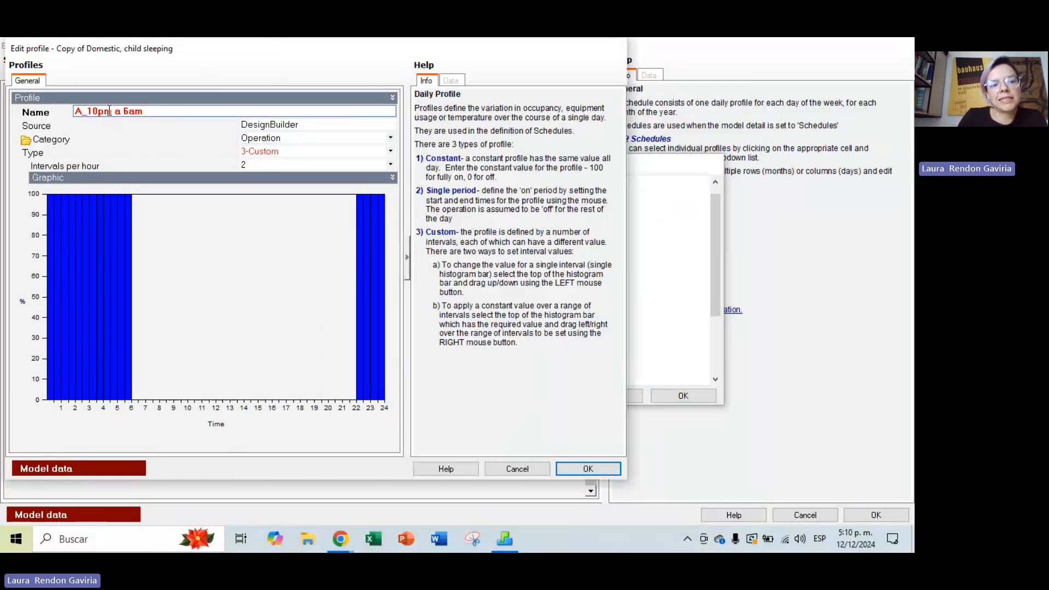
{"action": "key", "text": "Return"}
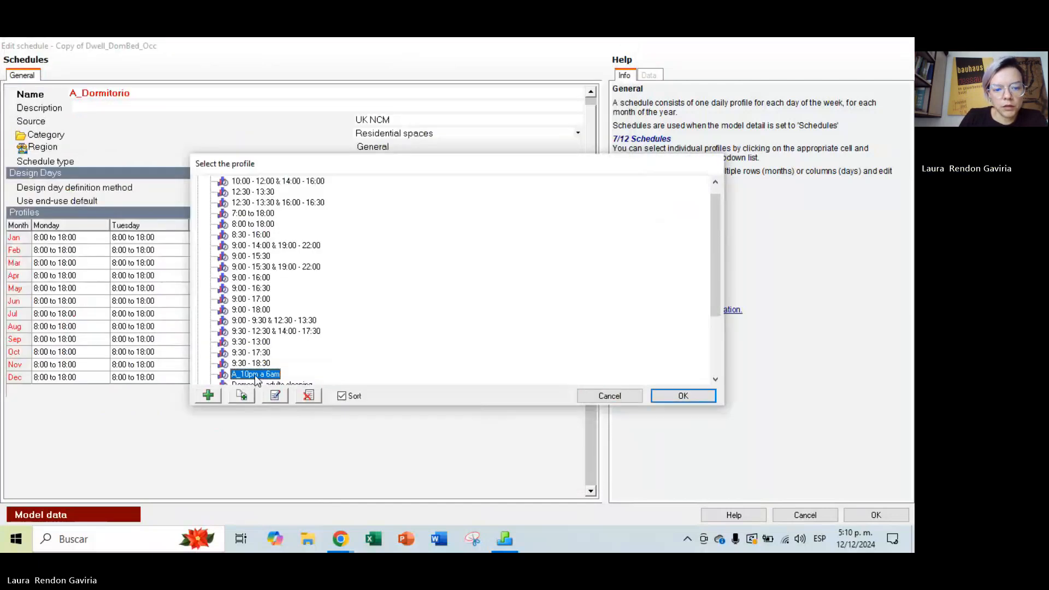
{"action": "double_click", "coordinate": [256, 376]}
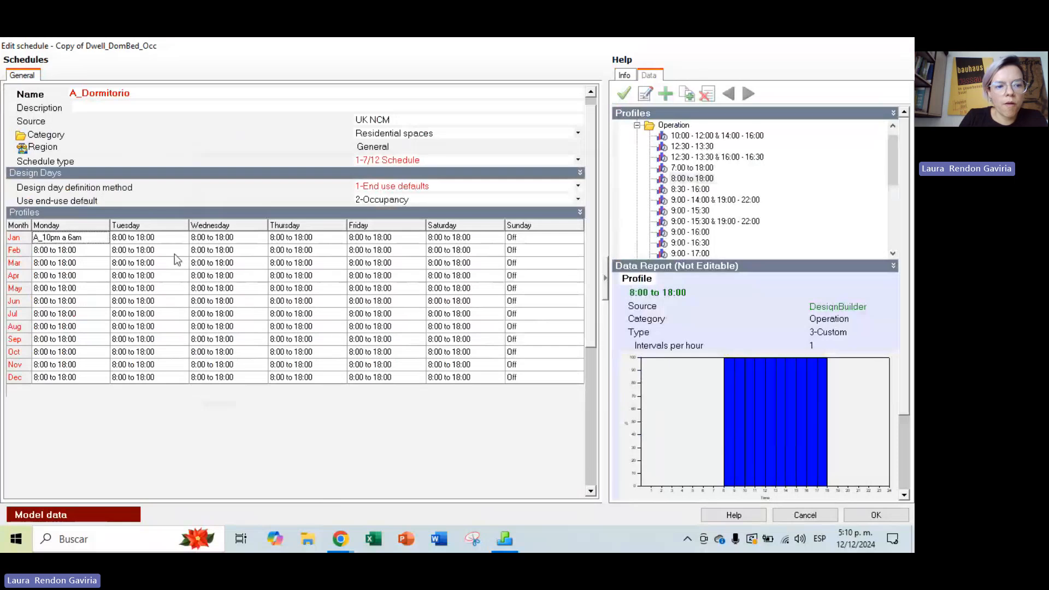
Assign the A_10pm a 6am profile to every day of all twelve months and save the A_Dormitorio schedule.
{"action": "left_click", "coordinate": [87, 250]}
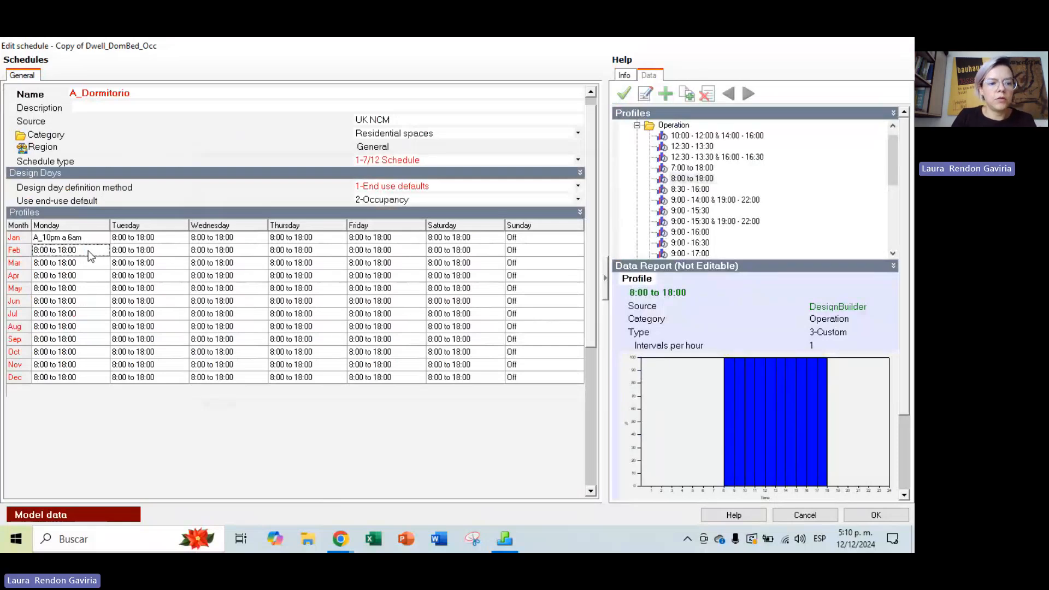
{"action": "left_click", "coordinate": [82, 378]}
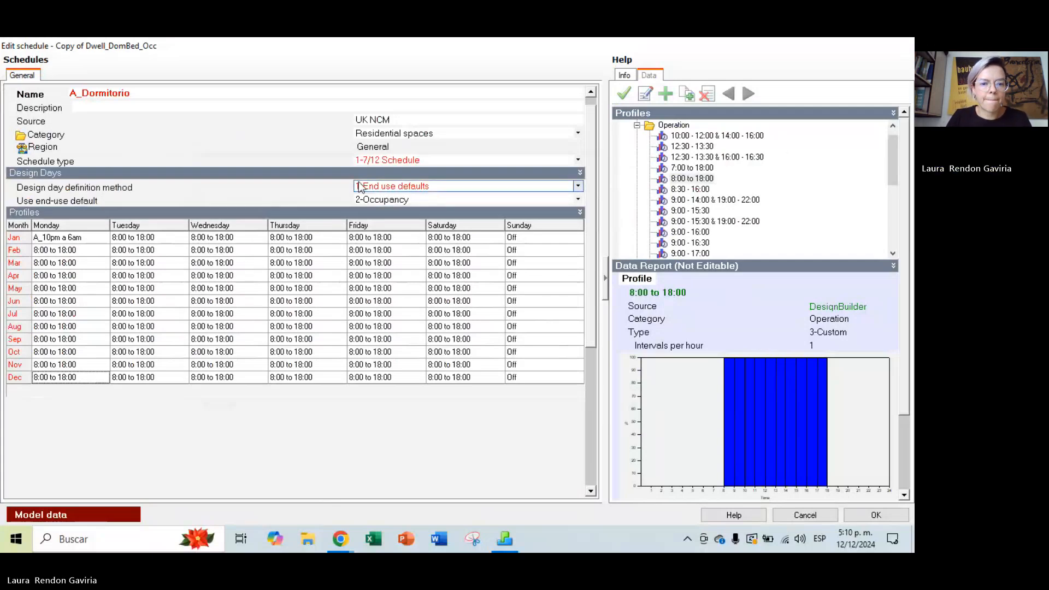
{"action": "left_click", "coordinate": [391, 188]}
{"action": "left_click", "coordinate": [392, 188]}
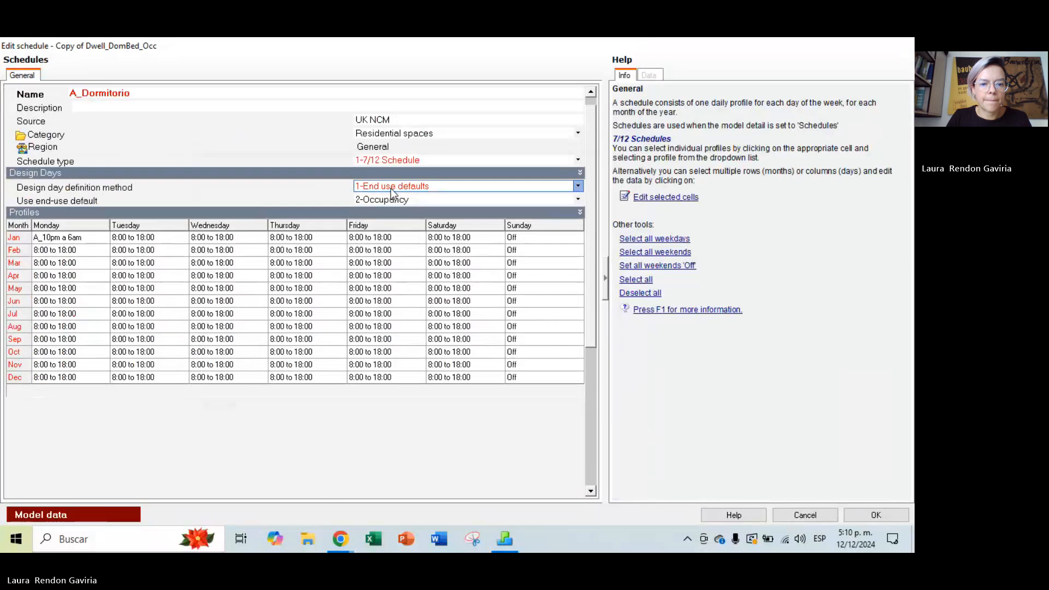
{"action": "left_click_drag", "start_coordinate": [77, 230], "coordinate": [529, 241]}
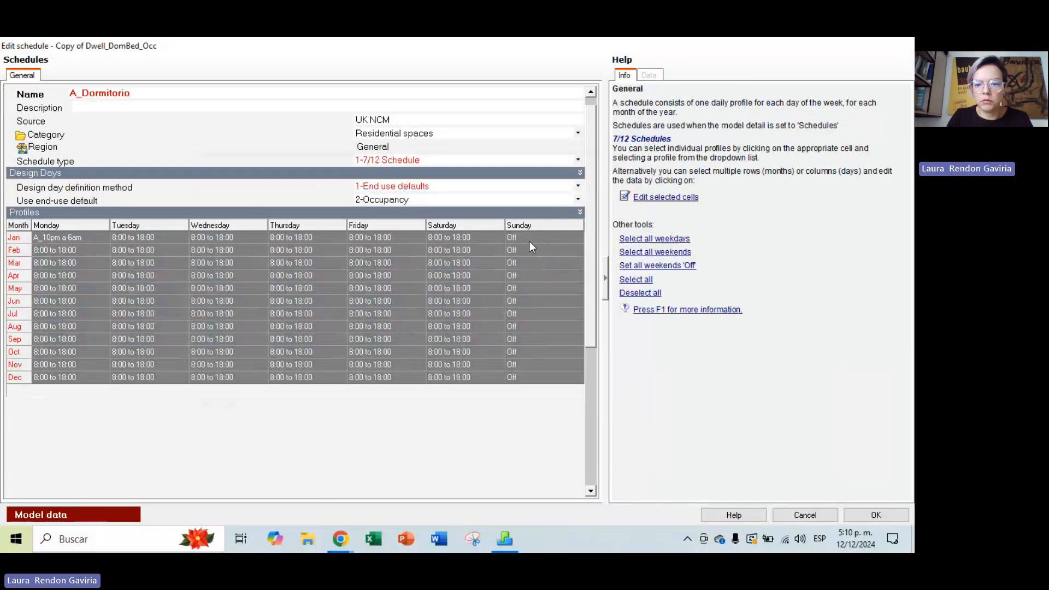
{"action": "left_click", "coordinate": [666, 200]}
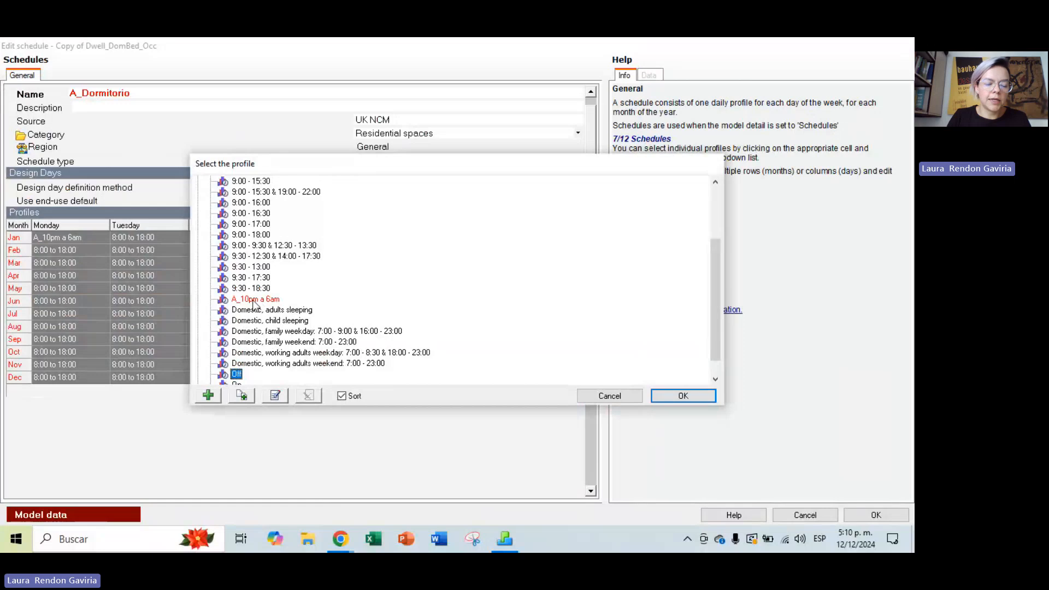
{"action": "double_click", "coordinate": [271, 299]}
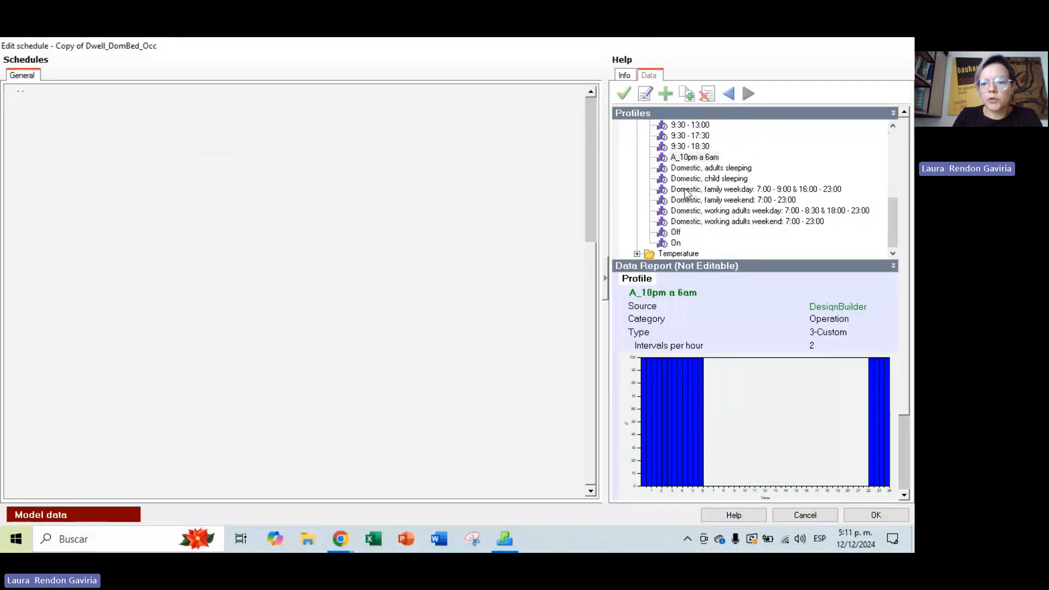
{"action": "scroll", "coordinate": [688, 197], "scroll_direction": "up", "scroll_amount": 2}
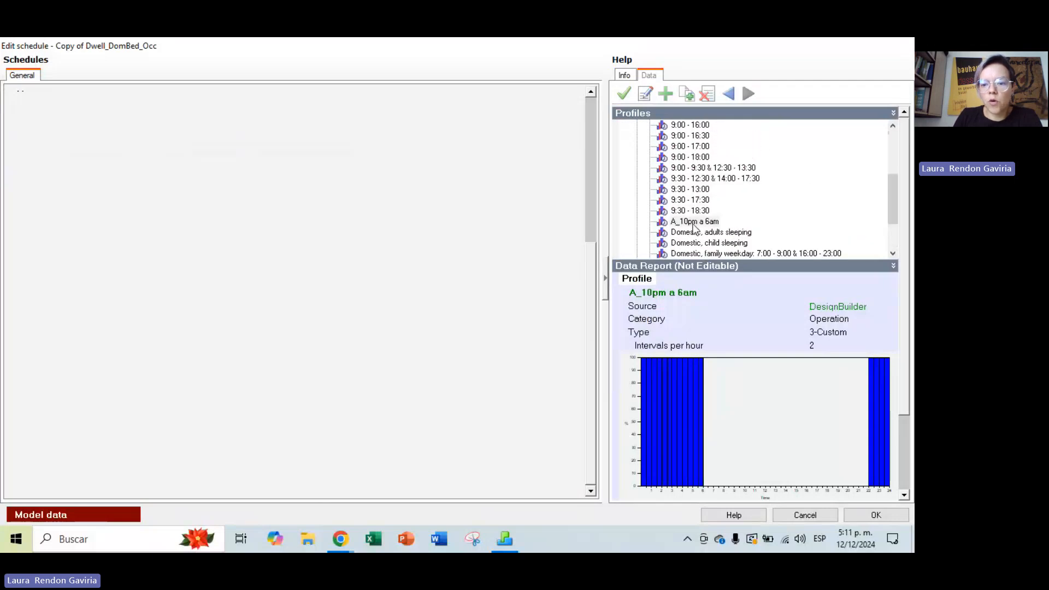
{"action": "scroll", "coordinate": [695, 228], "scroll_direction": "up", "scroll_amount": 3}
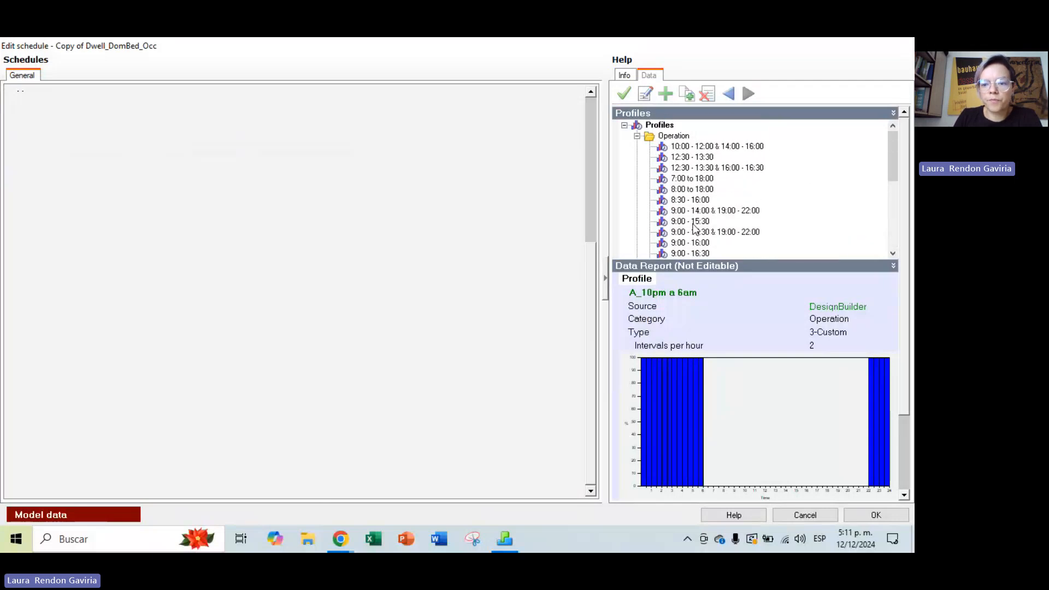
{"action": "left_click", "coordinate": [874, 515]}
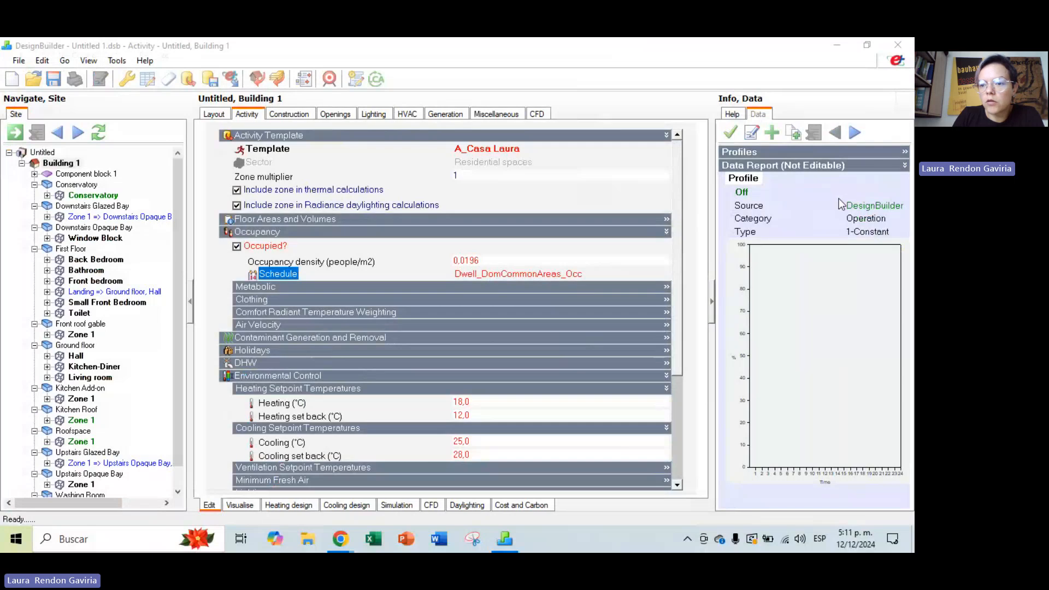
Set Building 1's occupancy schedule to A_Dormitorio from the Residential spaces category.
{"action": "left_click", "coordinate": [774, 153]}
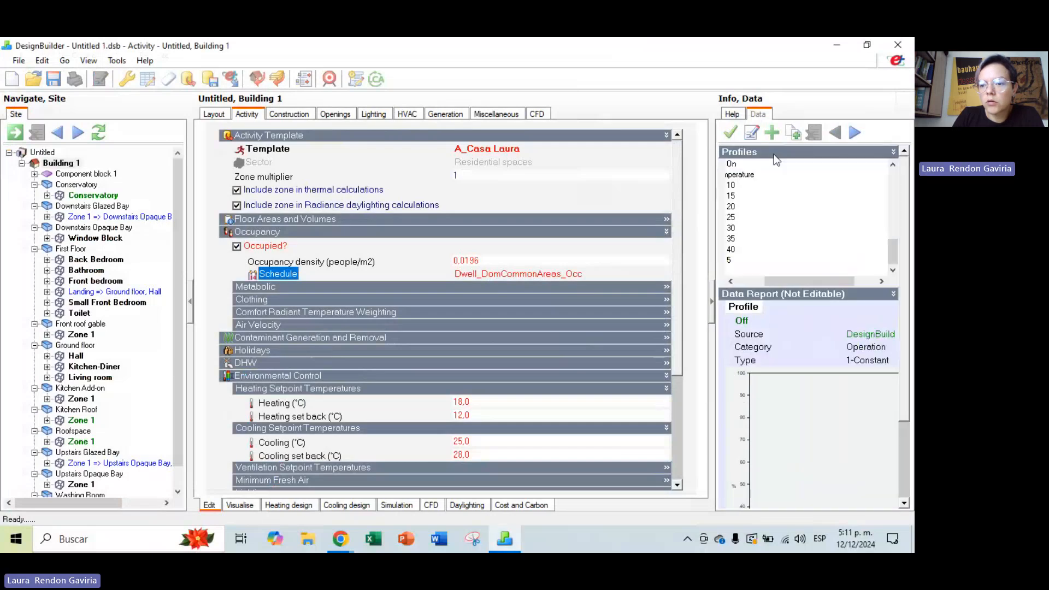
{"action": "left_click", "coordinate": [894, 151]}
{"action": "left_click", "coordinate": [904, 166]}
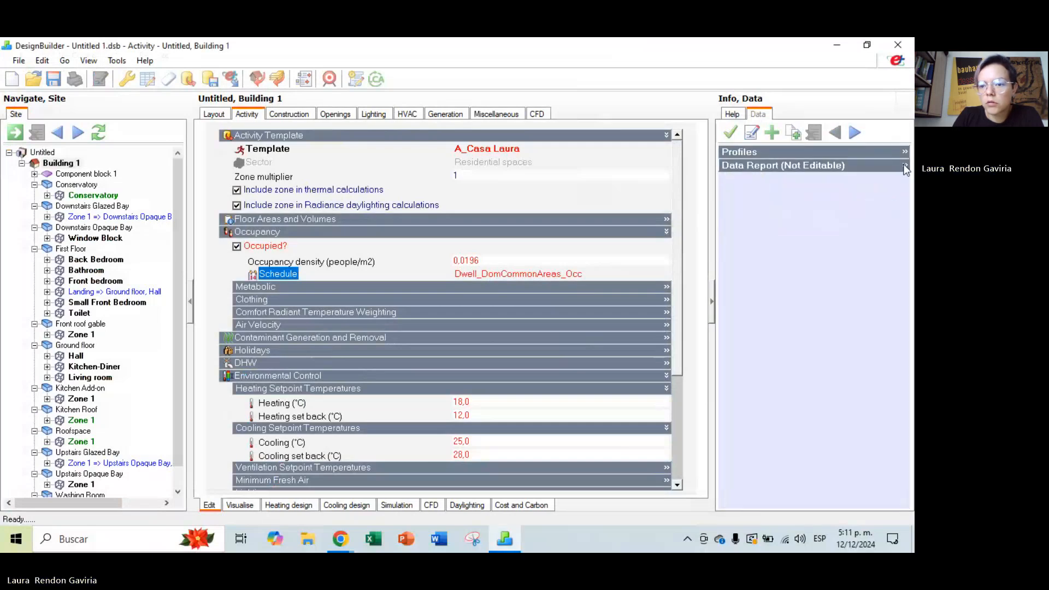
{"action": "left_click", "coordinate": [513, 274]}
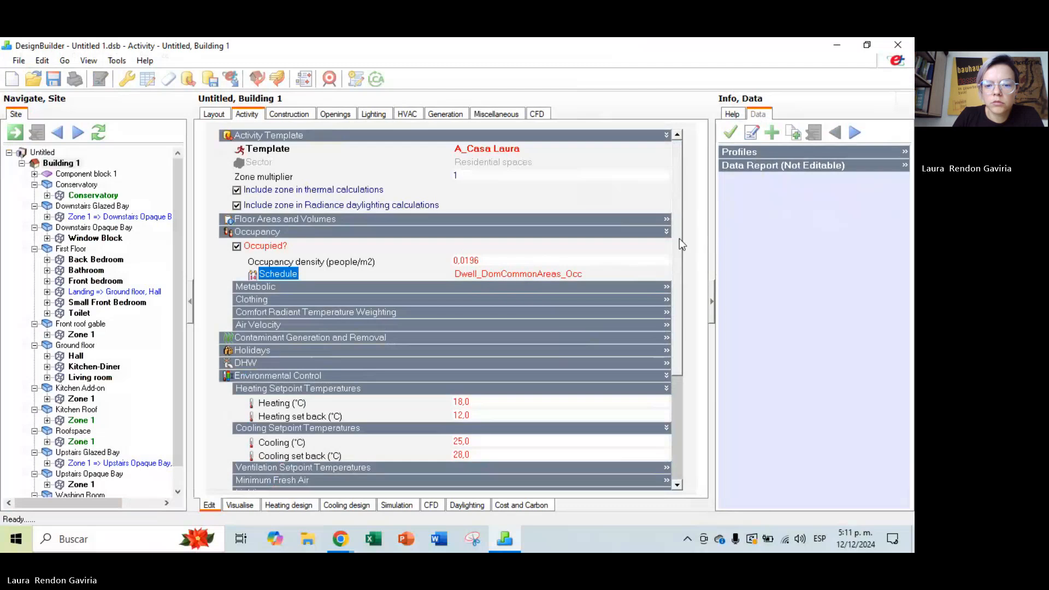
{"action": "scroll", "coordinate": [794, 228], "scroll_direction": "up", "scroll_amount": 5}
{"action": "scroll", "coordinate": [794, 228], "scroll_direction": "up", "scroll_amount": 2}
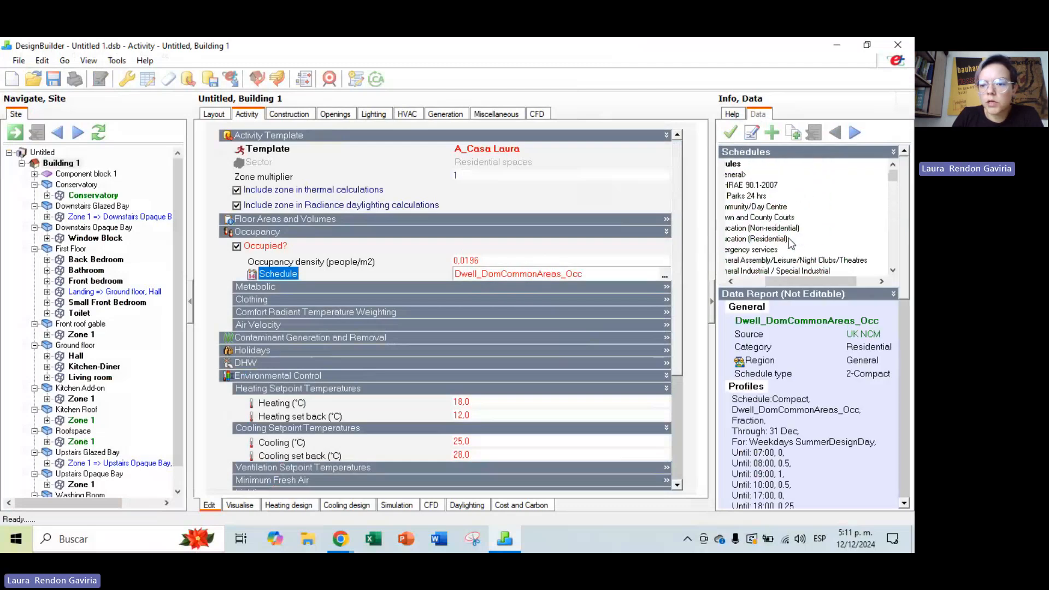
{"action": "left_click_drag", "start_coordinate": [796, 282], "coordinate": [784, 281]}
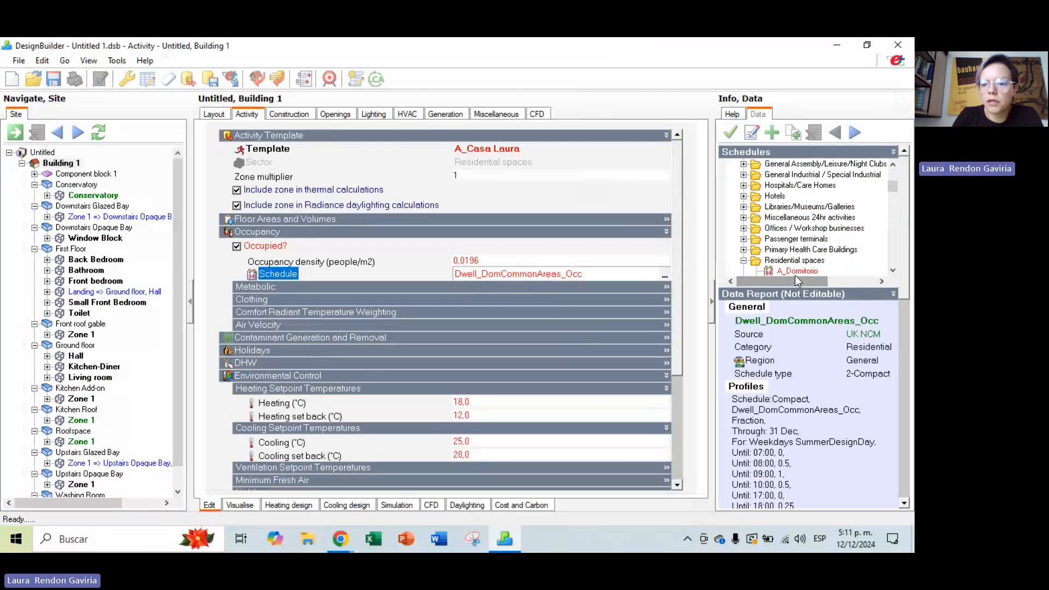
{"action": "left_click", "coordinate": [797, 272]}
{"action": "double_click", "coordinate": [798, 261]}
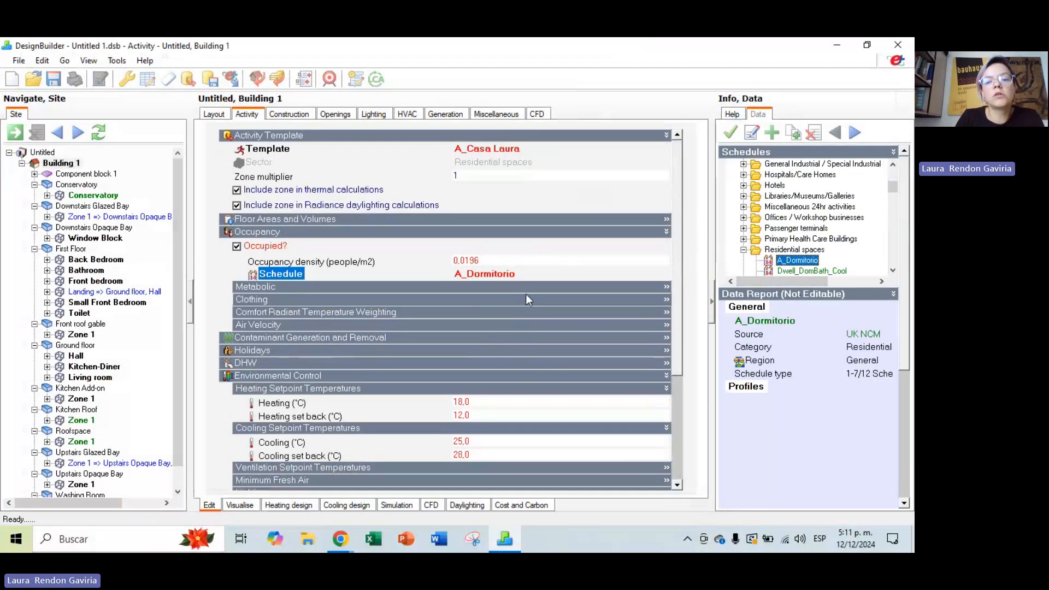
Expand and examine the occupancy settings for metabolic activity, clothing, comfort radiant temperature weighting and air velocity.
{"action": "left_click", "coordinate": [651, 287]}
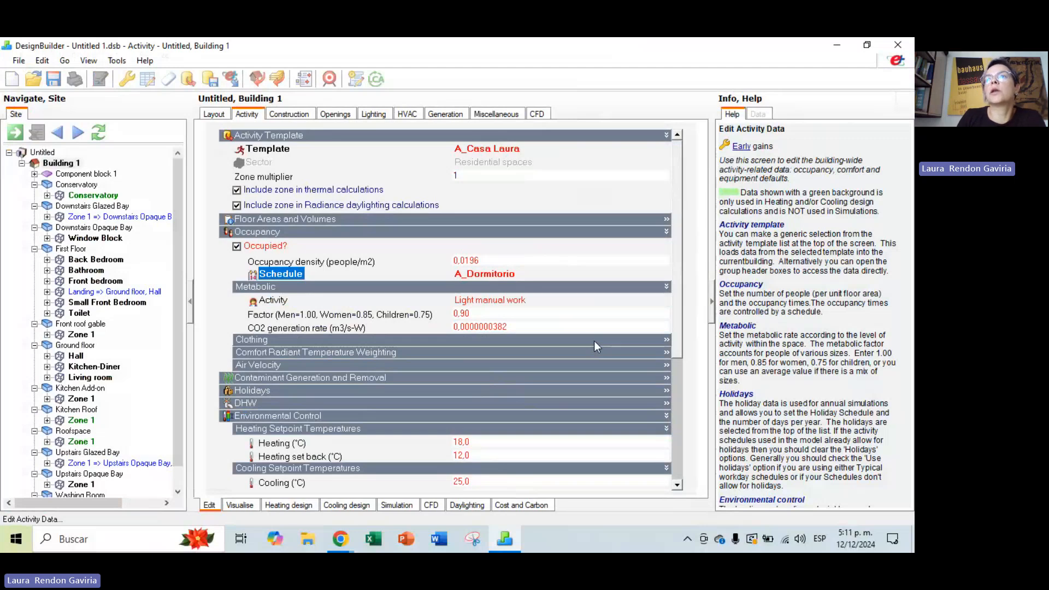
{"action": "left_click", "coordinate": [562, 340]}
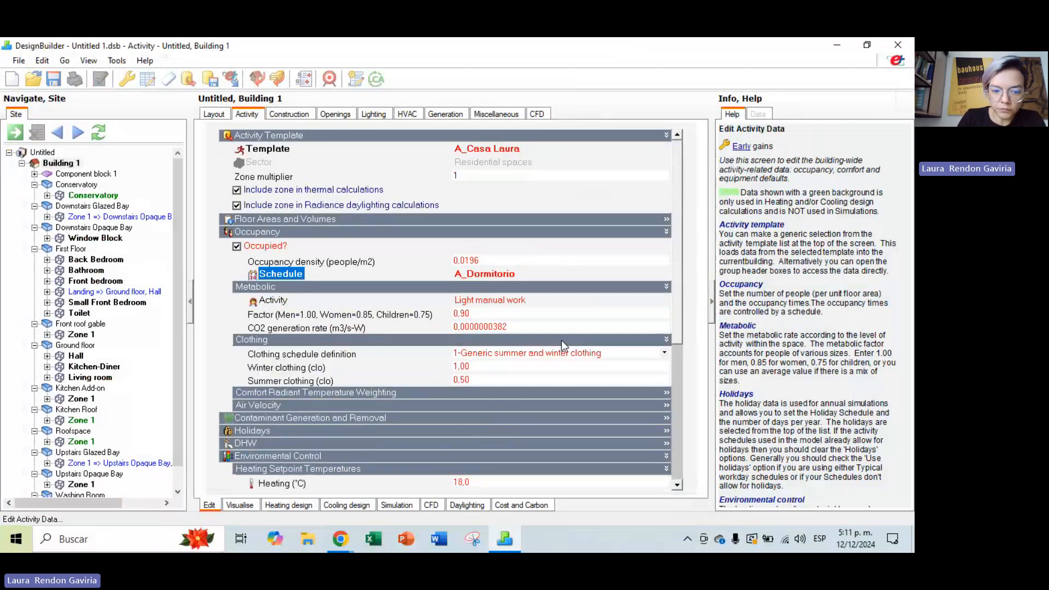
{"action": "left_click", "coordinate": [541, 366]}
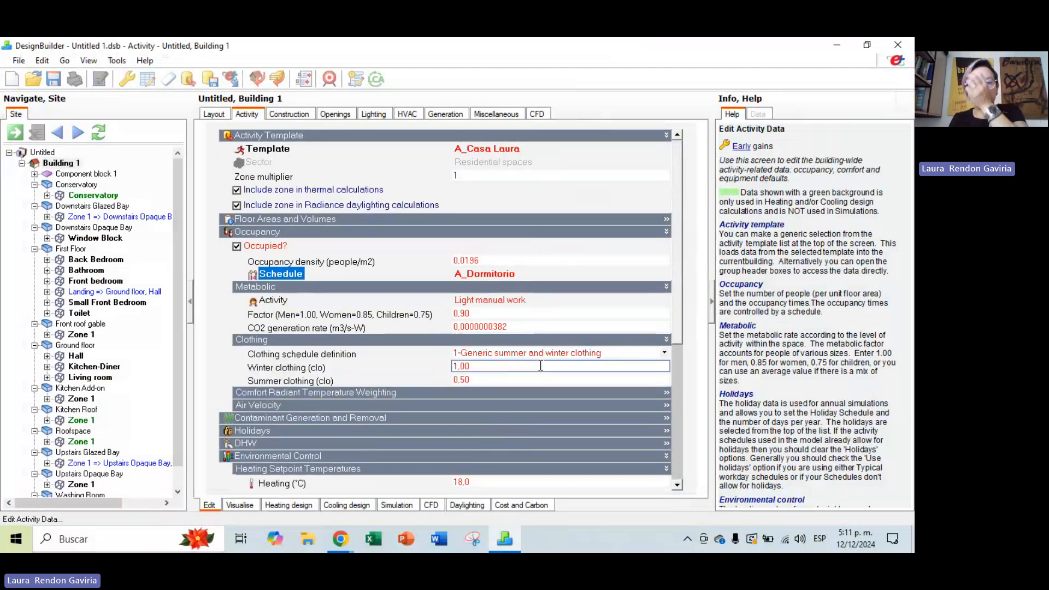
{"action": "key", "text": "Return"}
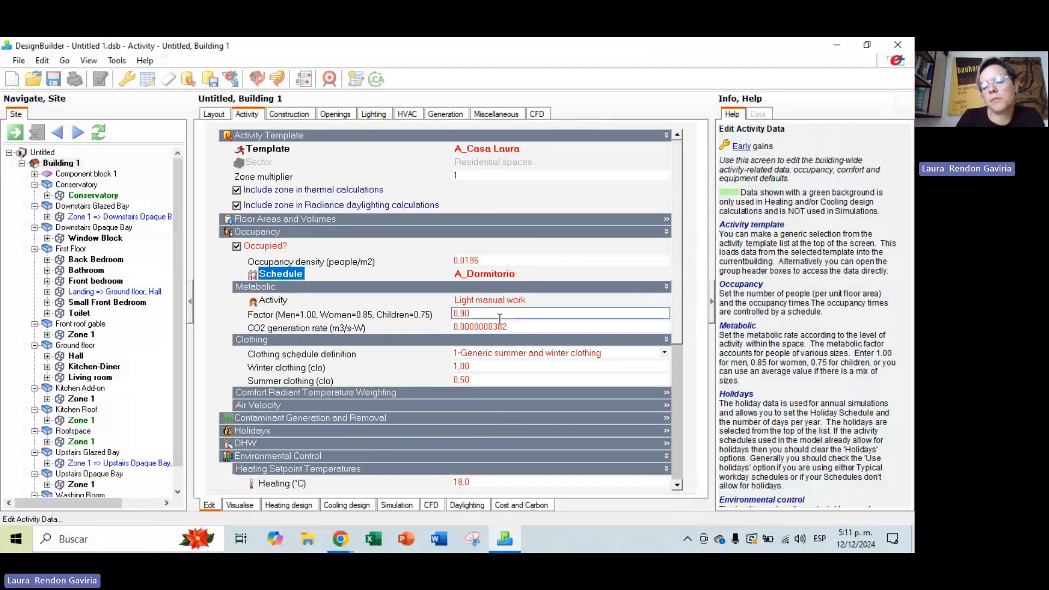
{"action": "left_click", "coordinate": [519, 366]}
{"action": "key", "text": "Return"}
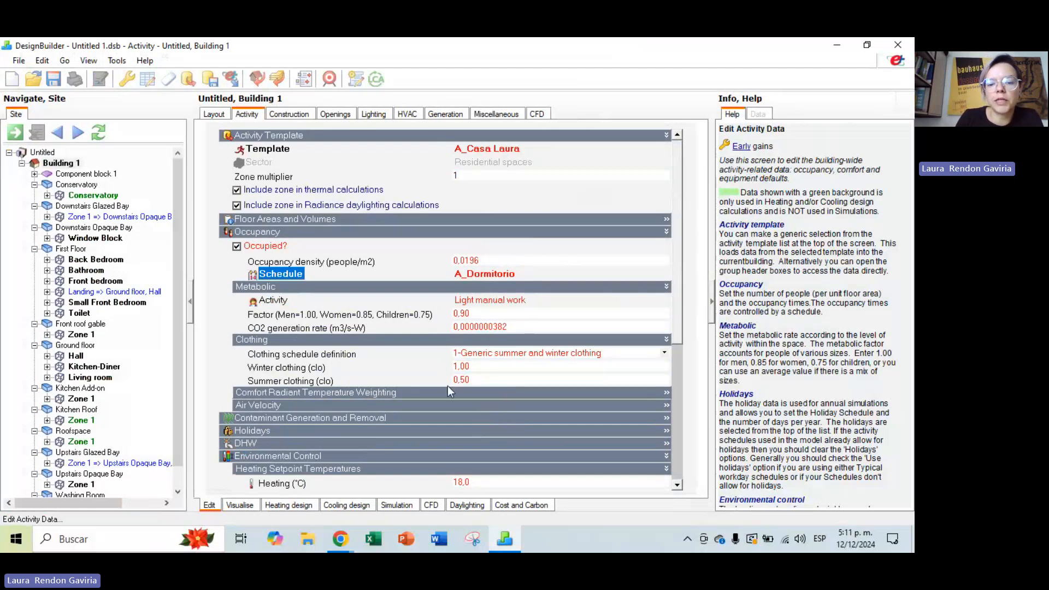
{"action": "left_click", "coordinate": [334, 357]}
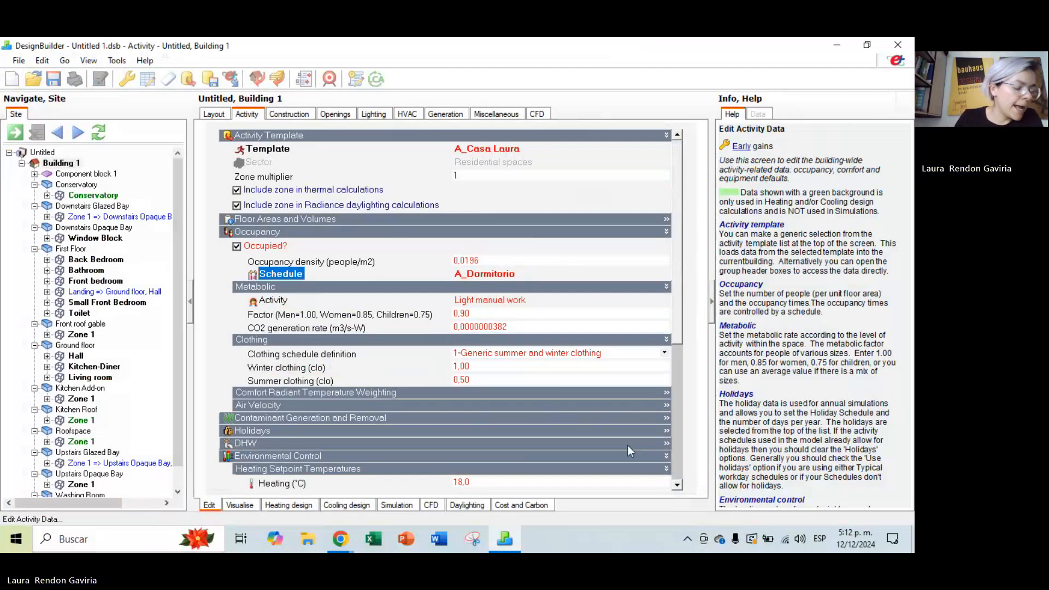
{"action": "left_click", "coordinate": [329, 395]}
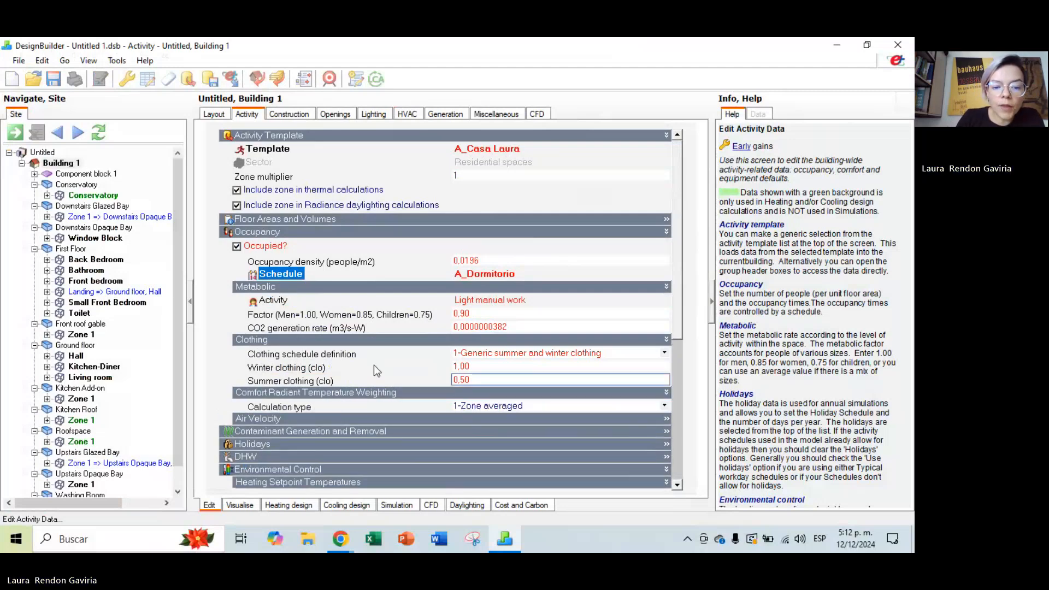
{"action": "left_click", "coordinate": [507, 420]}
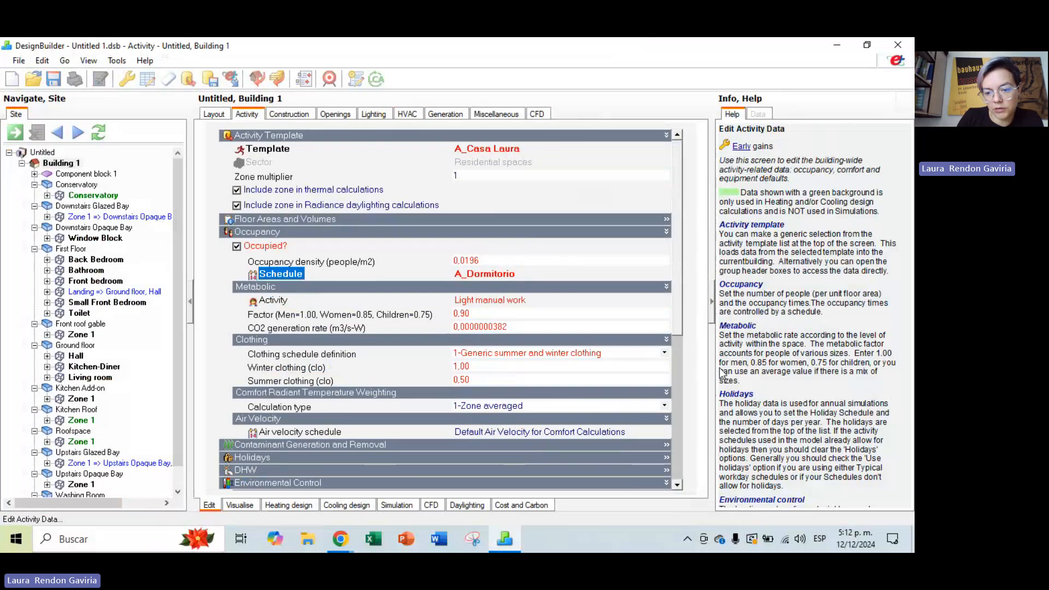
Review the rest of the building's activity data, including heating and cooling setpoints, computers and office equipment.
{"action": "scroll", "coordinate": [724, 374], "scroll_direction": "down", "scroll_amount": 5}
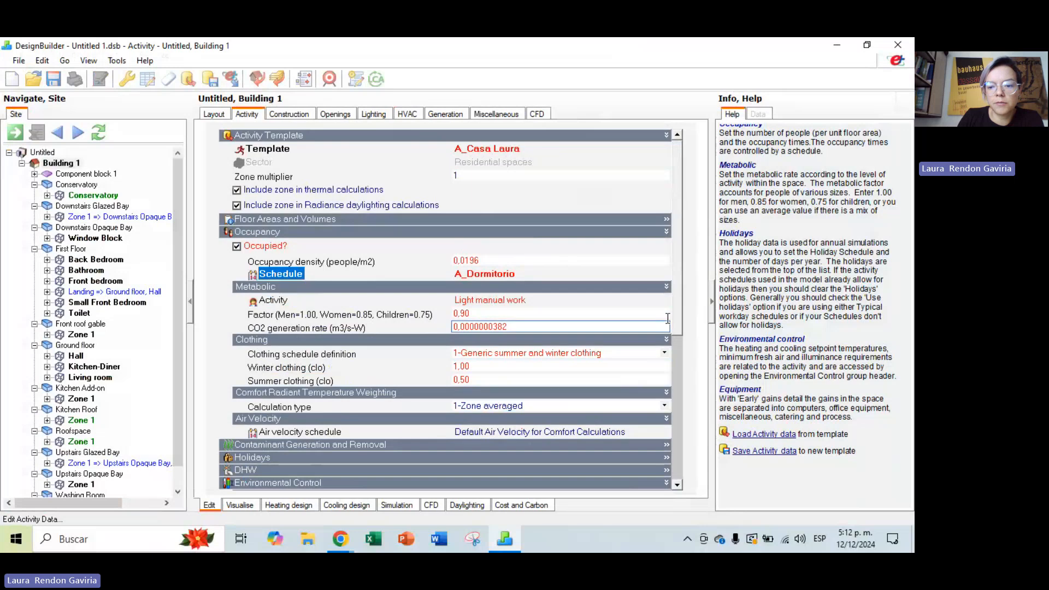
{"action": "scroll", "coordinate": [677, 313], "scroll_direction": "down", "scroll_amount": 5}
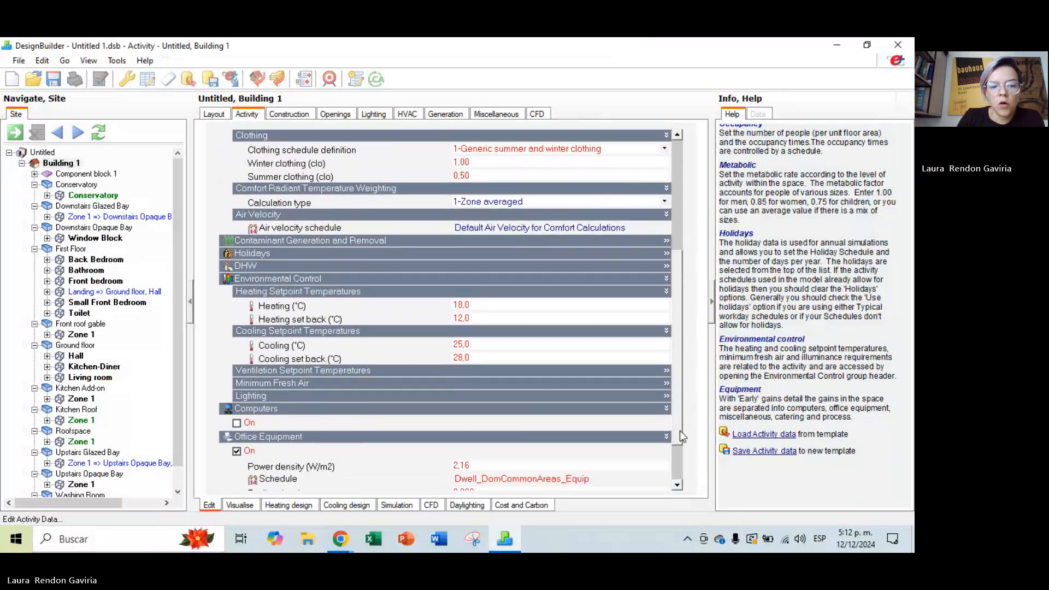
{"action": "scroll", "coordinate": [682, 451], "scroll_direction": "up", "scroll_amount": 1}
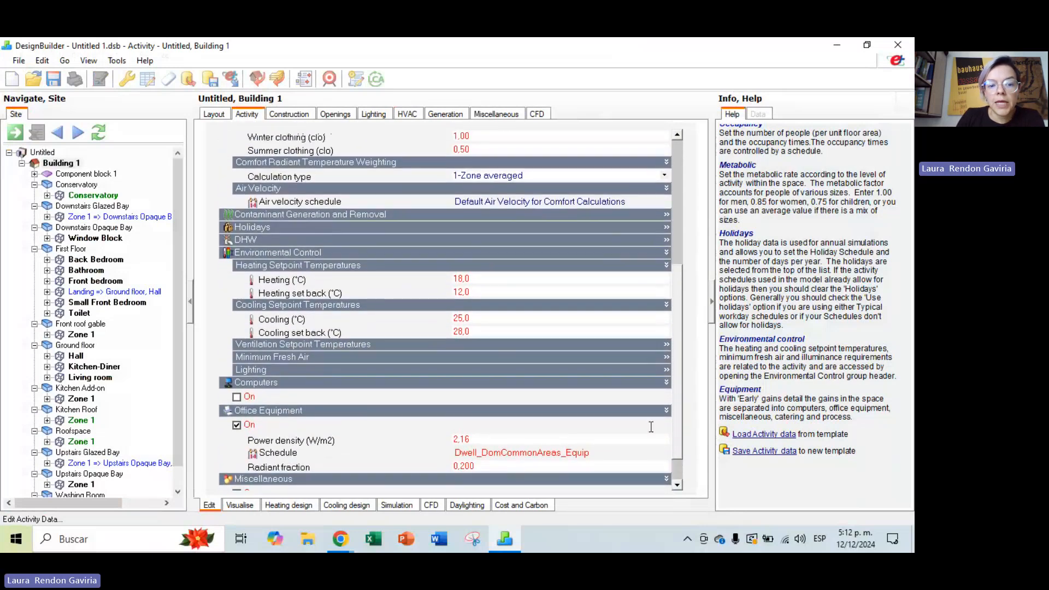
{"action": "left_click", "coordinate": [346, 291]}
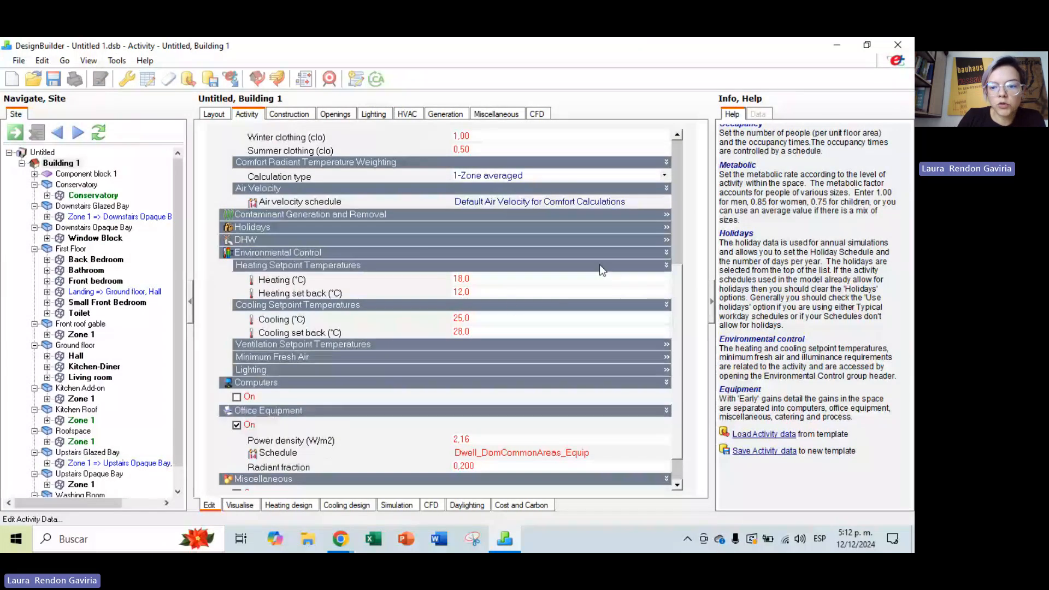
{"action": "scroll", "coordinate": [677, 306], "scroll_direction": "down", "scroll_amount": 1}
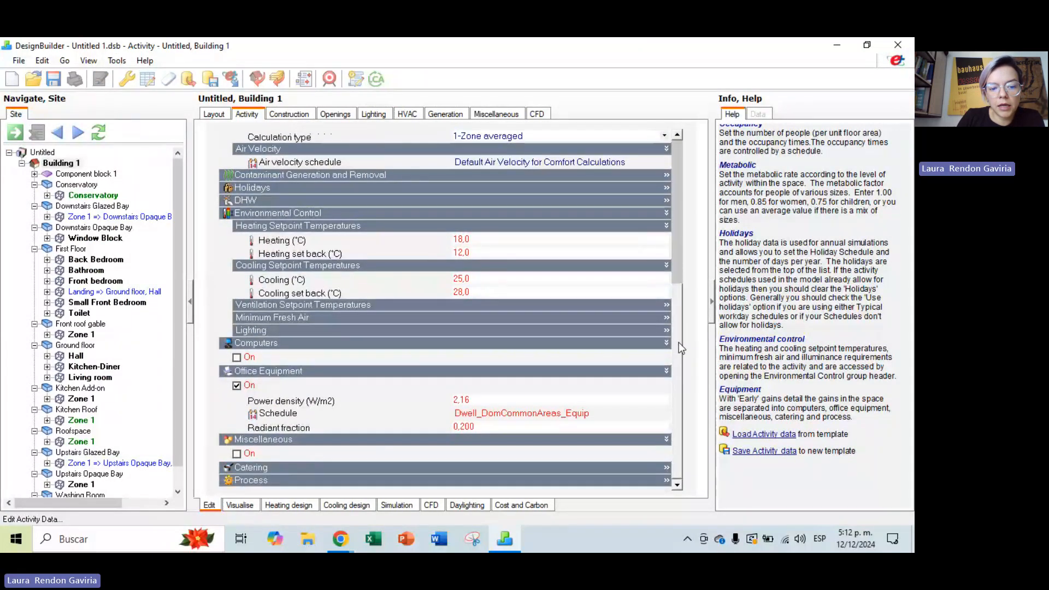
{"action": "scroll", "coordinate": [679, 342], "scroll_direction": "up", "scroll_amount": 5}
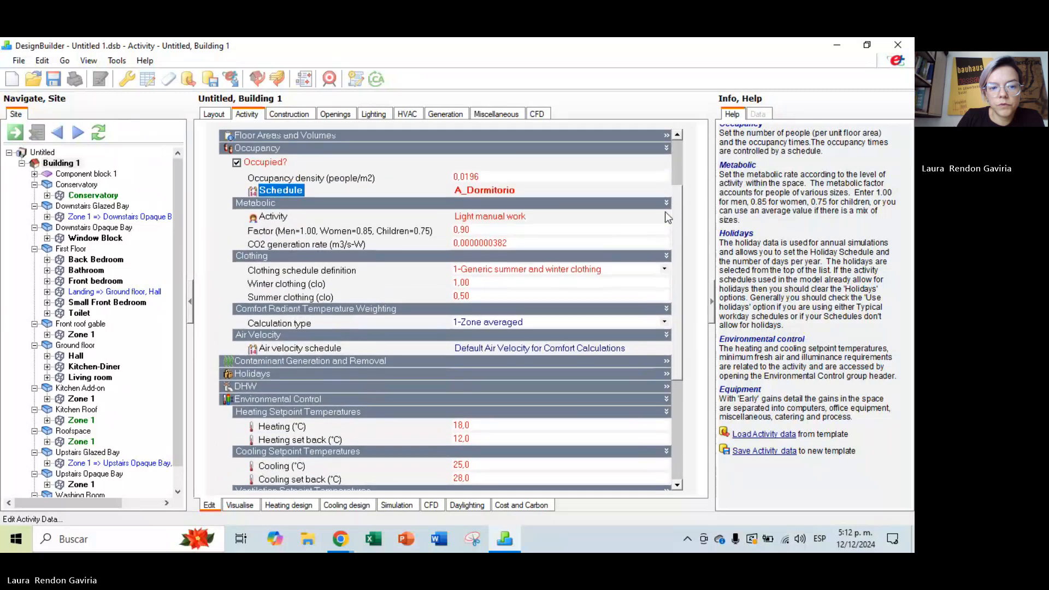
{"action": "scroll", "coordinate": [662, 202], "scroll_direction": "up", "scroll_amount": 3}
{"action": "scroll", "coordinate": [651, 131], "scroll_direction": "down", "scroll_amount": 6}
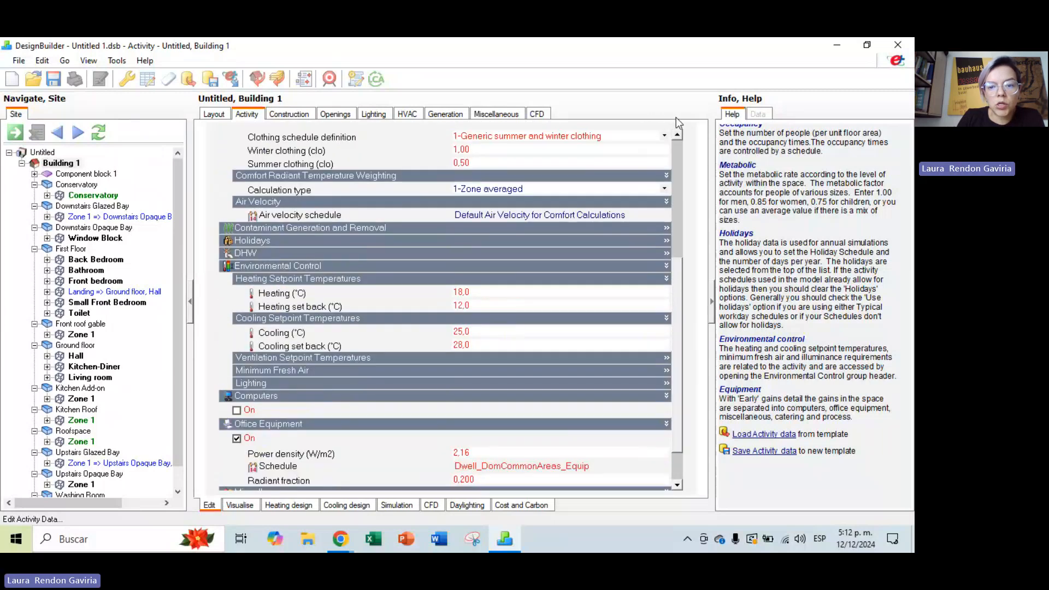
{"action": "scroll", "coordinate": [684, 231], "scroll_direction": "up", "scroll_amount": 6}
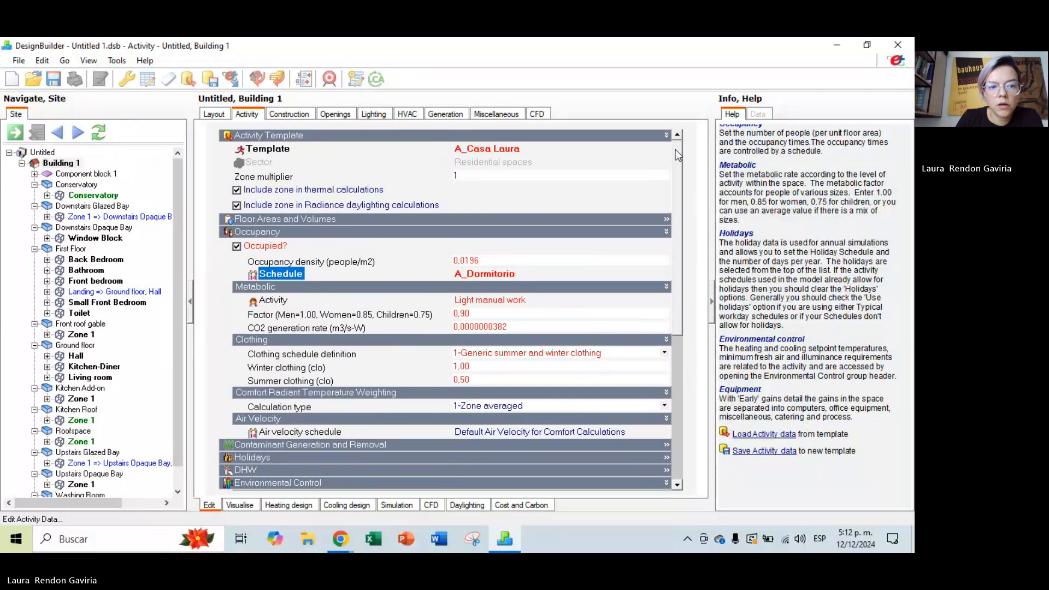
{"action": "left_click", "coordinate": [589, 173]}
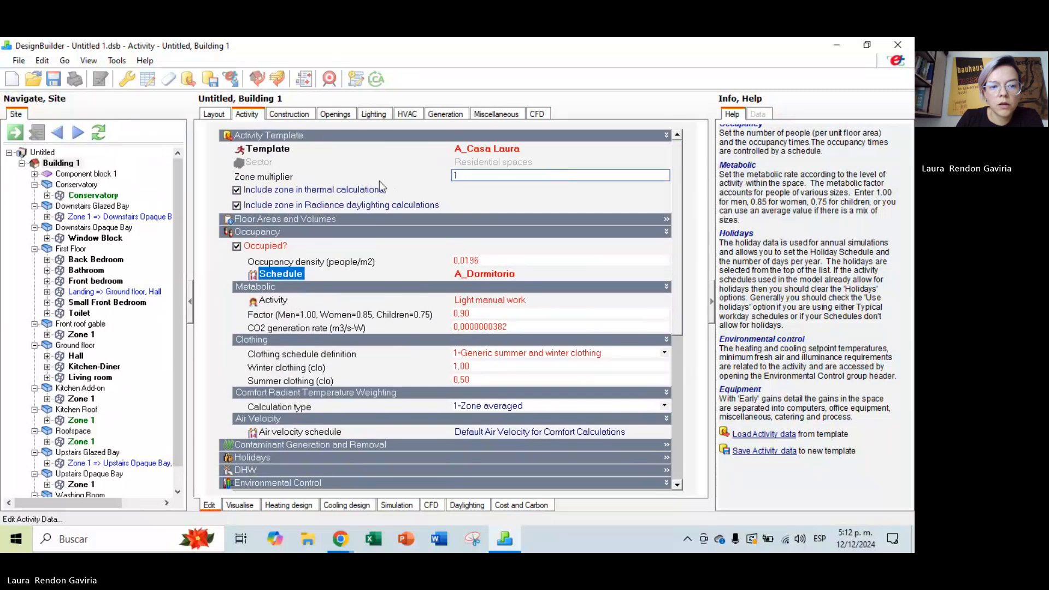
Check the building's external window dimensions, operation schedule and free aperture settings, and return to the activity data.
{"action": "left_click", "coordinate": [336, 114]}
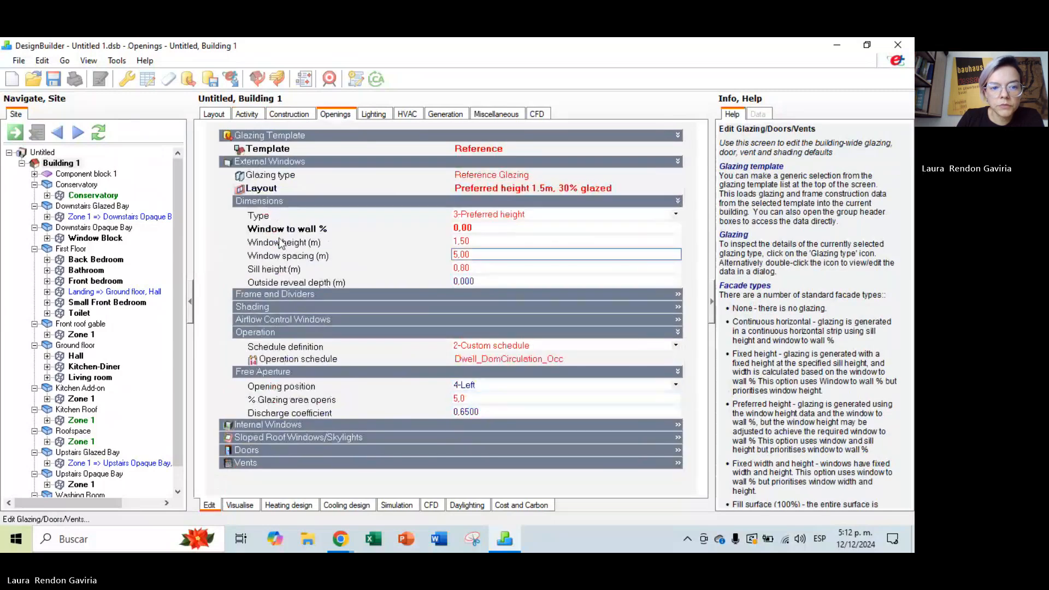
{"action": "left_click", "coordinate": [288, 348]}
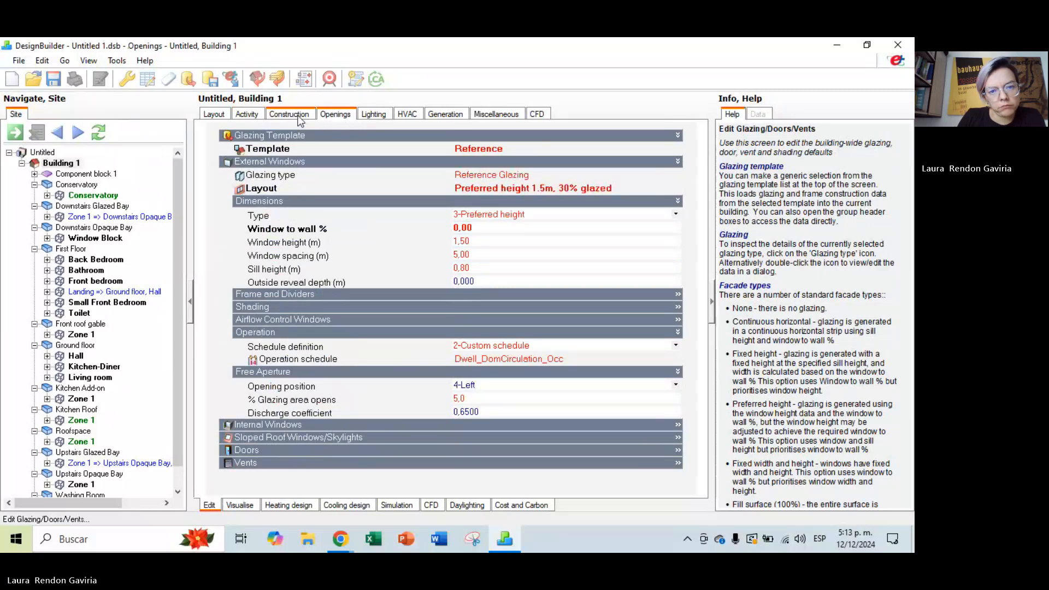
{"action": "left_click", "coordinate": [247, 118]}
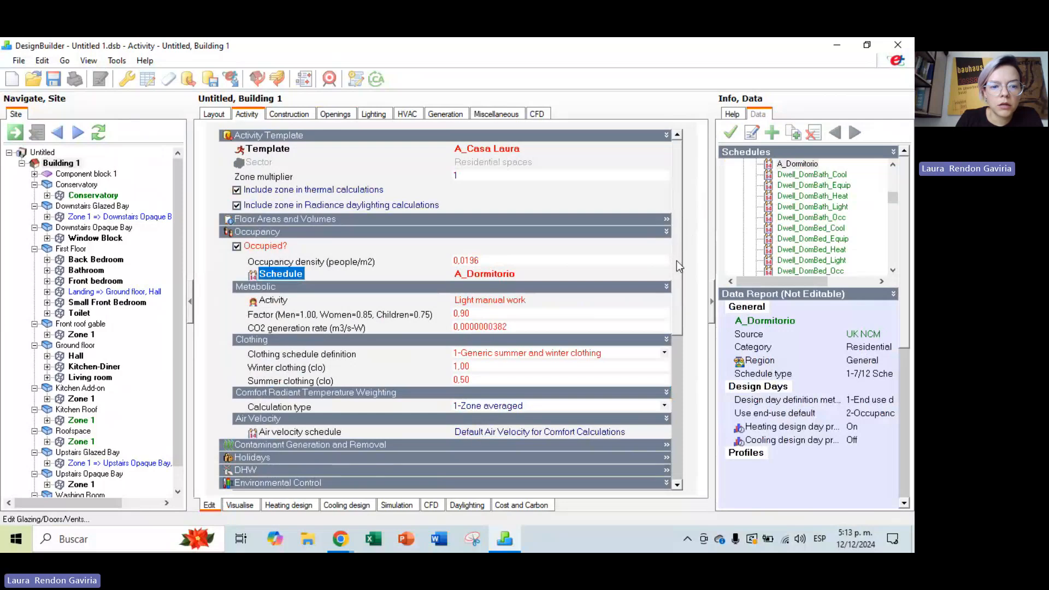
Expand the ventilation setpoint temperatures and examine the natural ventilation minimum temperature definition and value.
{"action": "scroll", "coordinate": [677, 263], "scroll_direction": "down", "scroll_amount": 1}
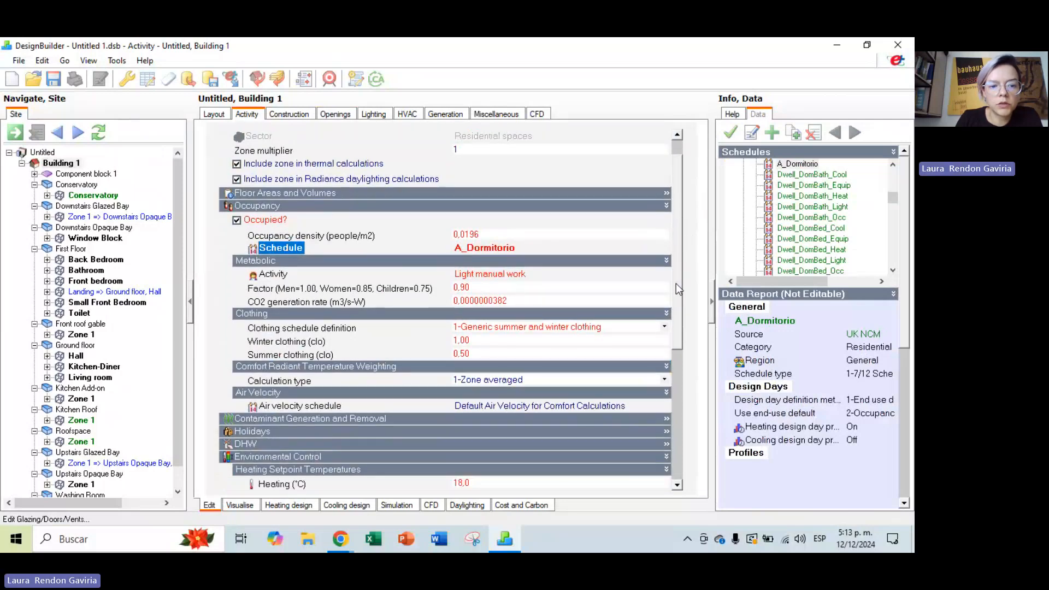
{"action": "left_click_drag", "start_coordinate": [677, 283], "coordinate": [676, 376]}
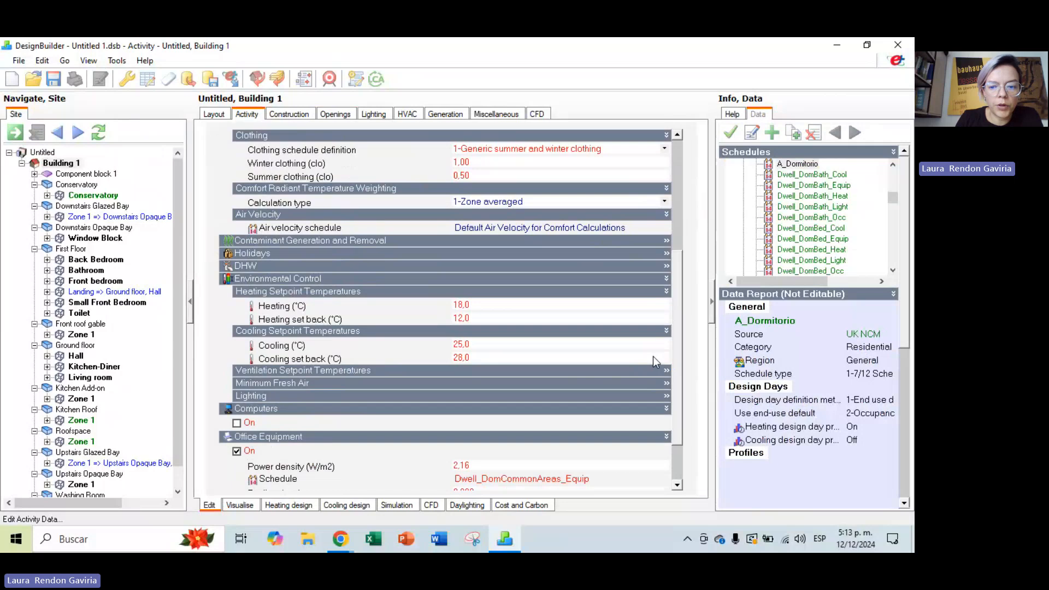
{"action": "left_click", "coordinate": [654, 370]}
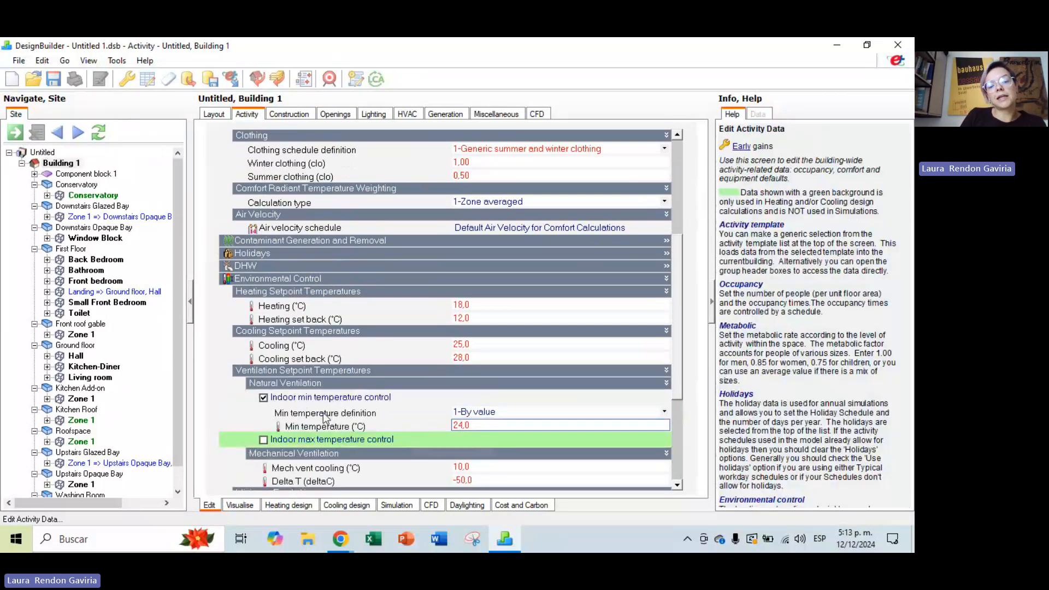
{"action": "key", "text": "Down"}
{"action": "key", "text": "Up"}
{"action": "key", "text": "Down"}
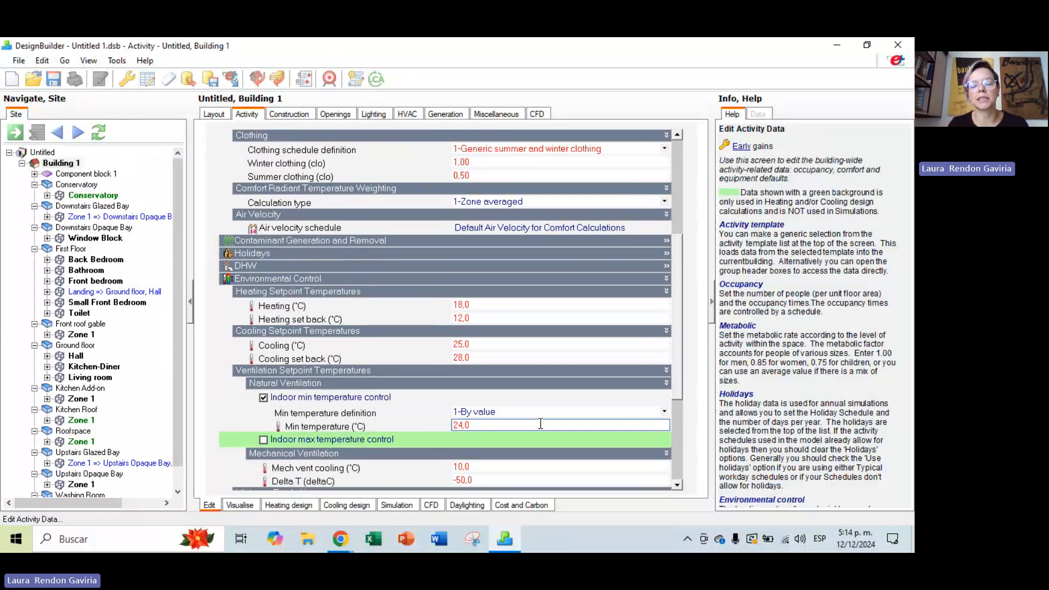
{"action": "left_click", "coordinate": [476, 411]}
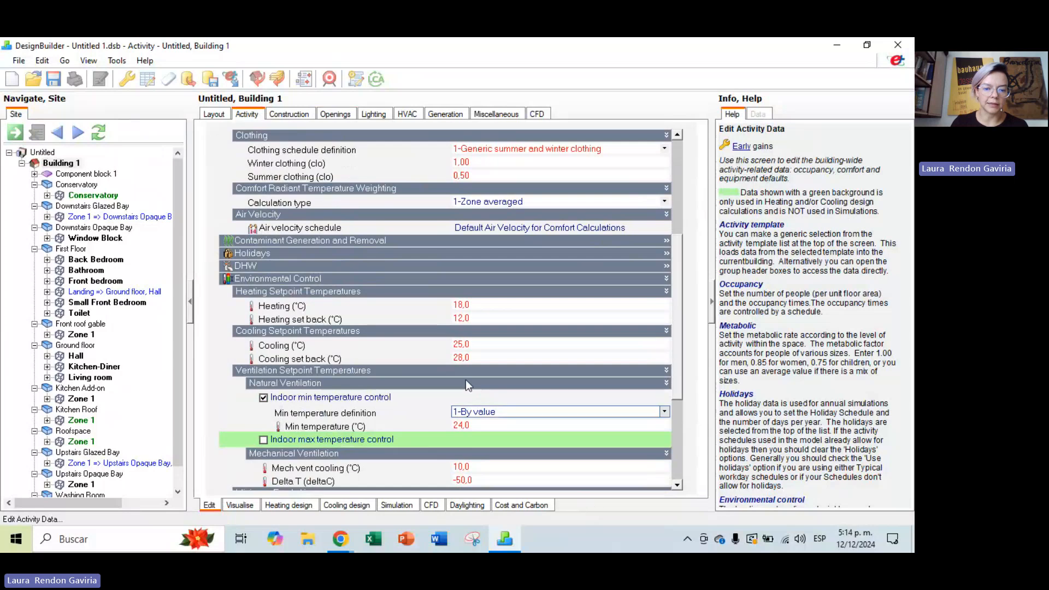
{"action": "left_click", "coordinate": [477, 425]}
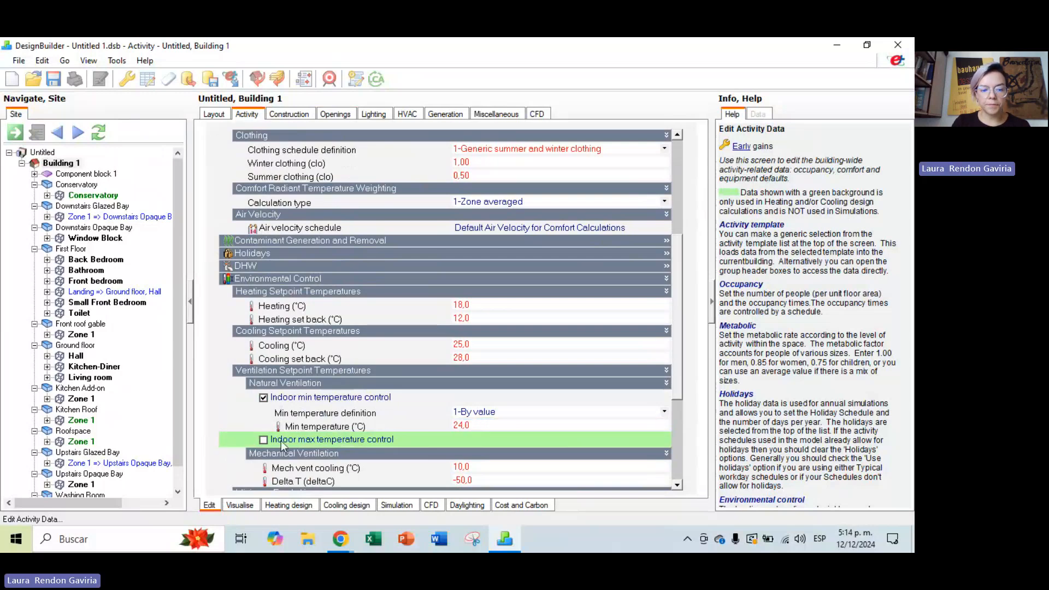
Enable indoor max temperature control for natural ventilation and set the minimum temperature to 20 °C.
{"action": "left_click", "coordinate": [264, 440]}
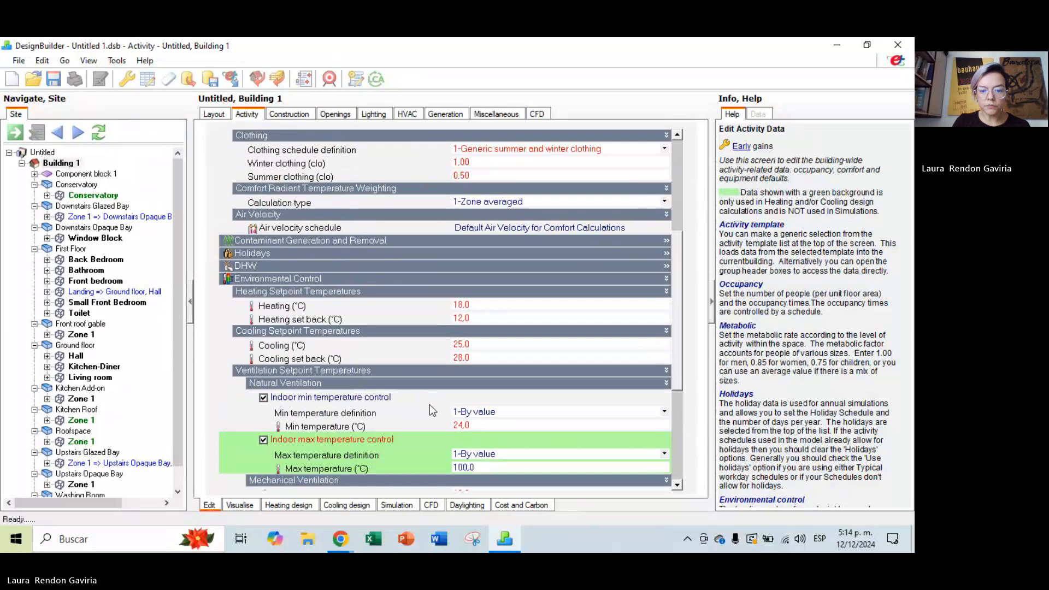
{"action": "scroll", "coordinate": [430, 405], "scroll_direction": "down", "scroll_amount": 2}
{"action": "left_click", "coordinate": [468, 388]}
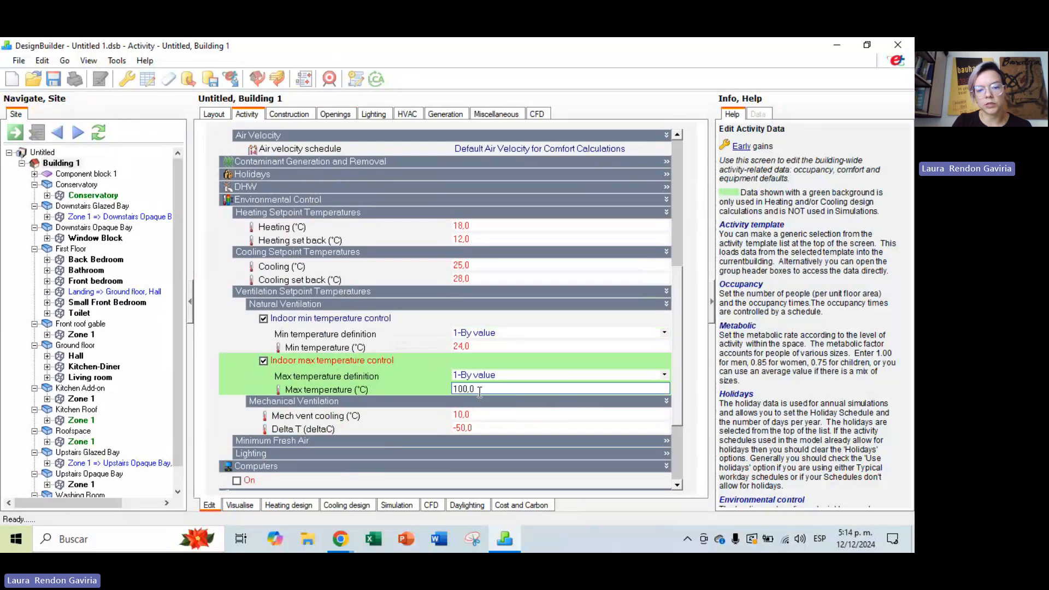
{"action": "left_click_drag", "start_coordinate": [481, 390], "coordinate": [425, 393]}
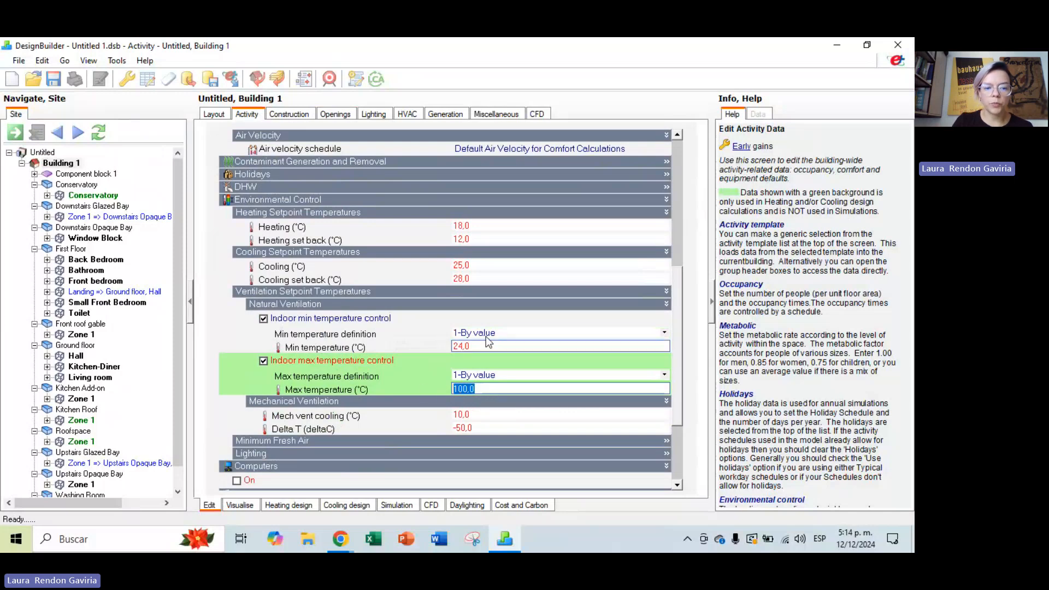
{"action": "left_click", "coordinate": [470, 347]}
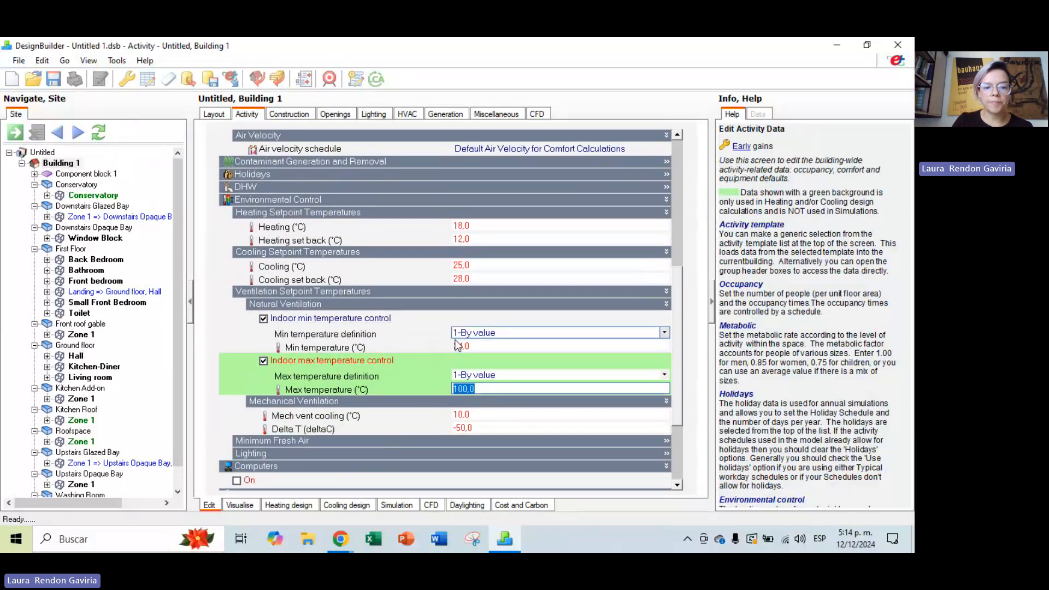
{"action": "left_click_drag", "start_coordinate": [472, 347], "coordinate": [460, 347]}
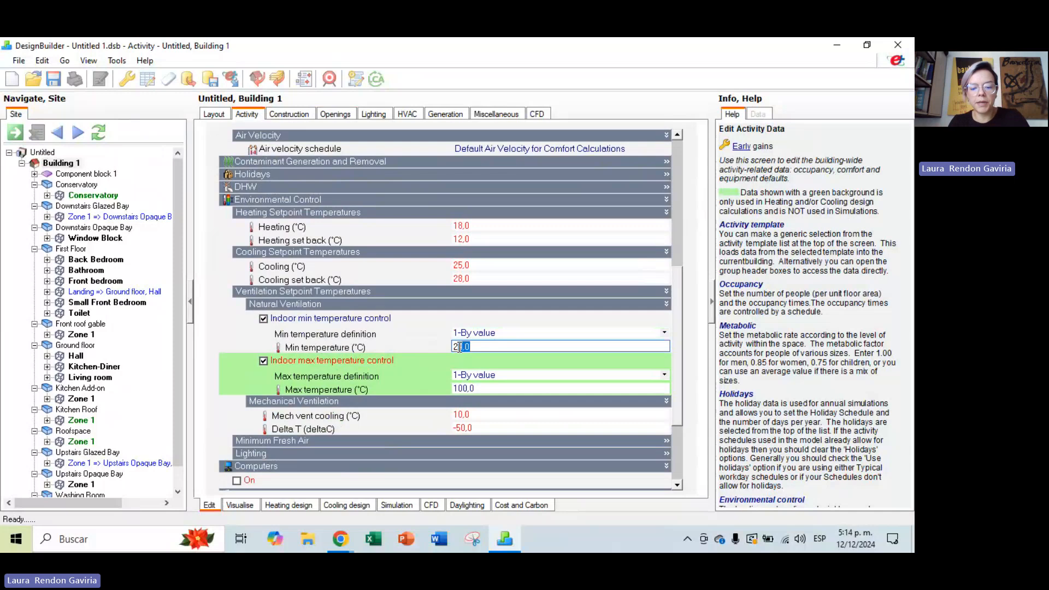
{"action": "type", "text": "0"}
Set the natural ventilation maximum temperature to 24 °C.
{"action": "left_click", "coordinate": [451, 392]}
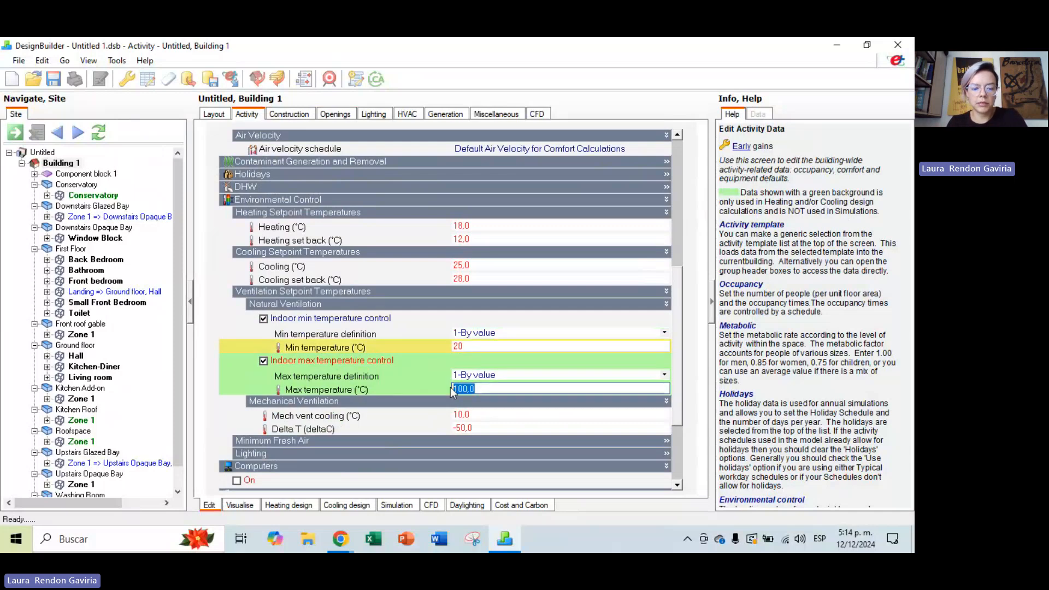
{"action": "type", "text": "24"}
{"action": "left_click", "coordinate": [478, 345]}
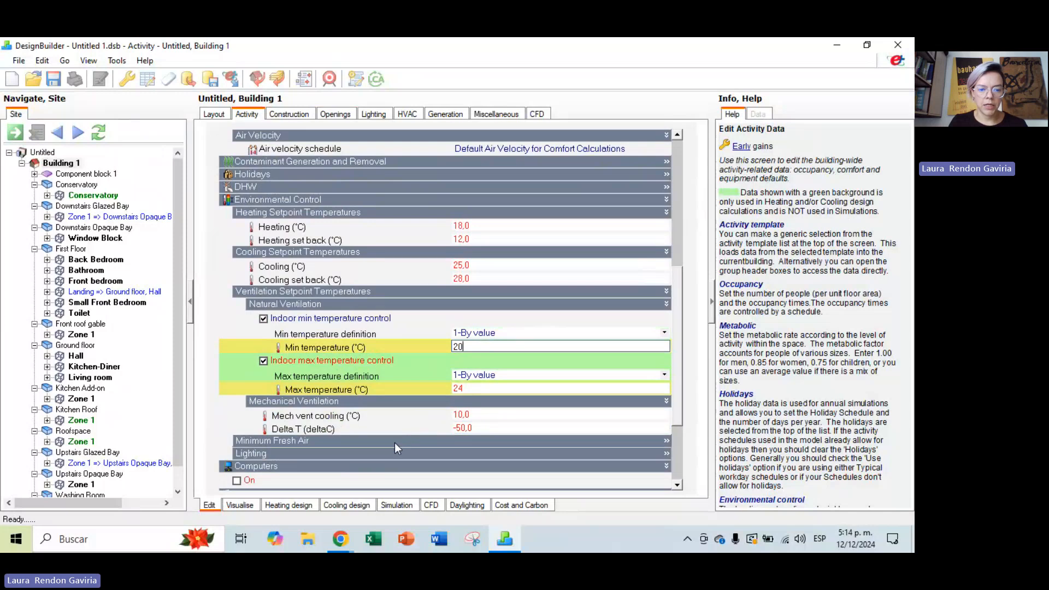
Check the building's layout and construction data, and return to the activity data.
{"action": "scroll", "coordinate": [394, 428], "scroll_direction": "down", "scroll_amount": 3}
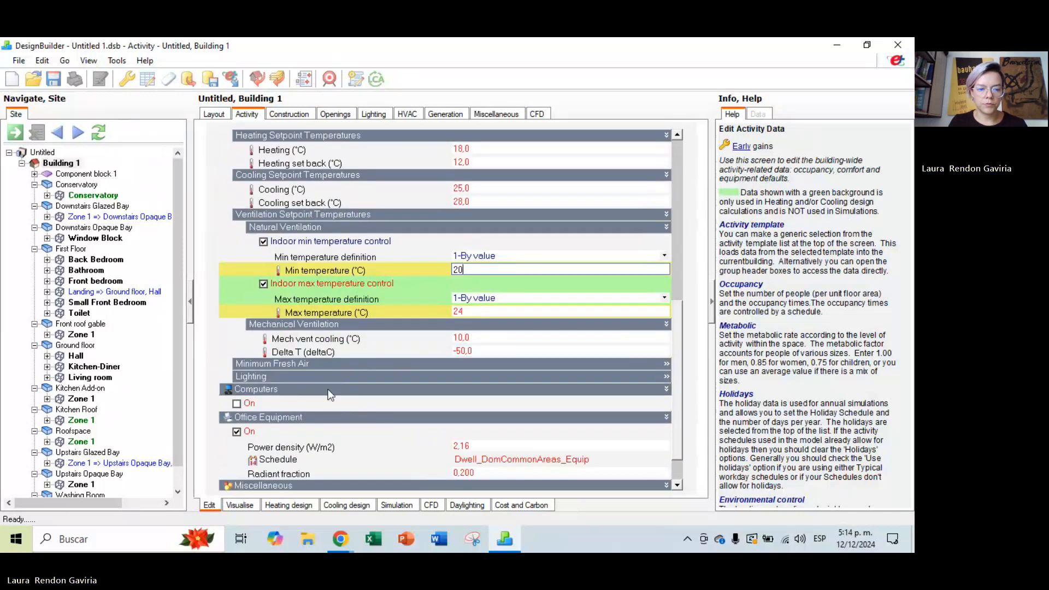
{"action": "scroll", "coordinate": [328, 389], "scroll_direction": "down", "scroll_amount": 2}
{"action": "scroll", "coordinate": [328, 389], "scroll_direction": "up", "scroll_amount": 15}
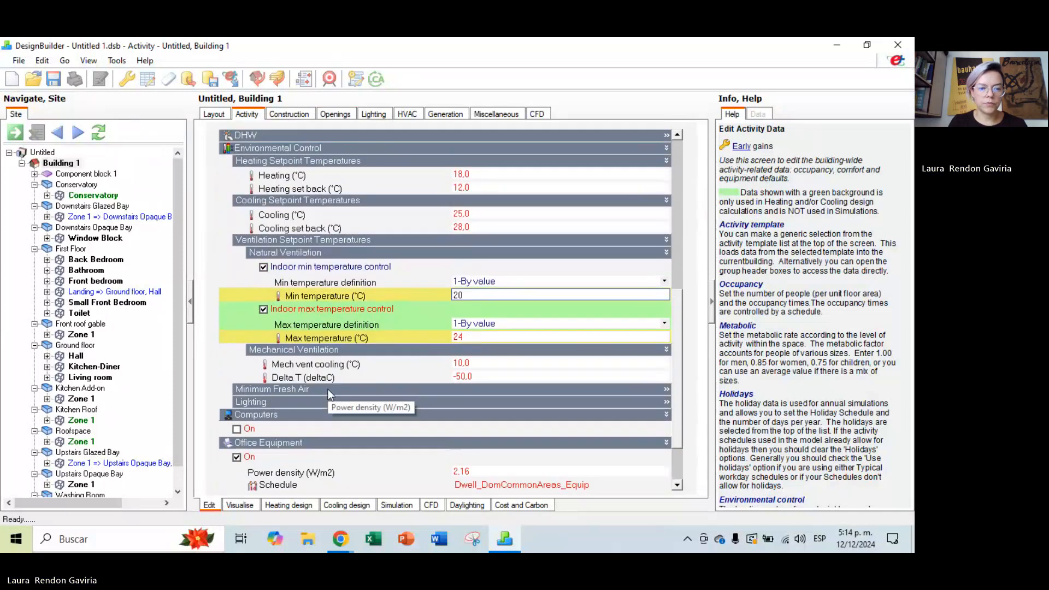
{"action": "left_click", "coordinate": [214, 114]}
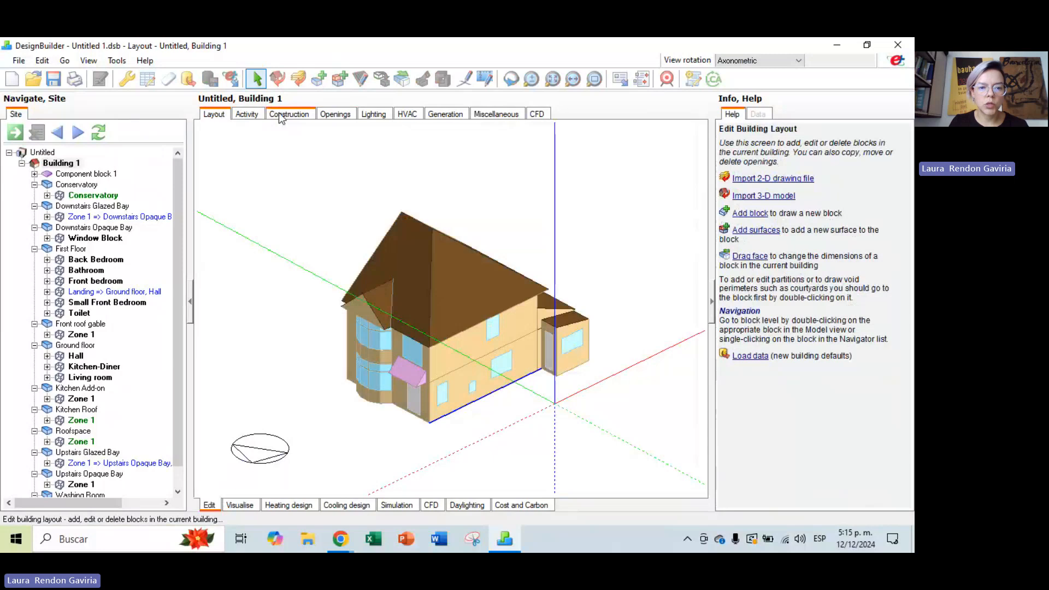
{"action": "left_click", "coordinate": [280, 115]}
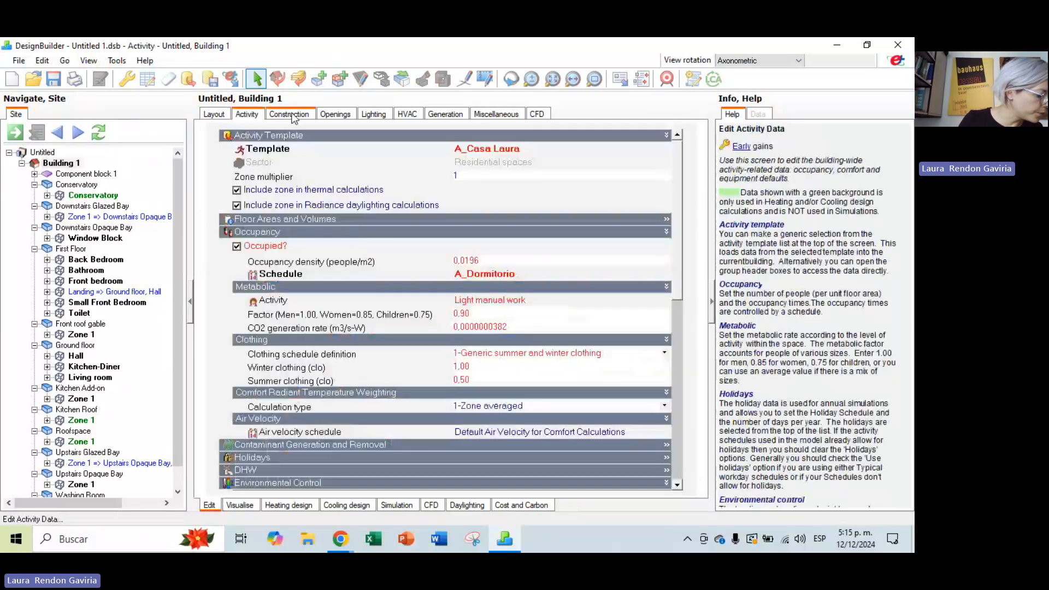
{"action": "left_click", "coordinate": [291, 115]}
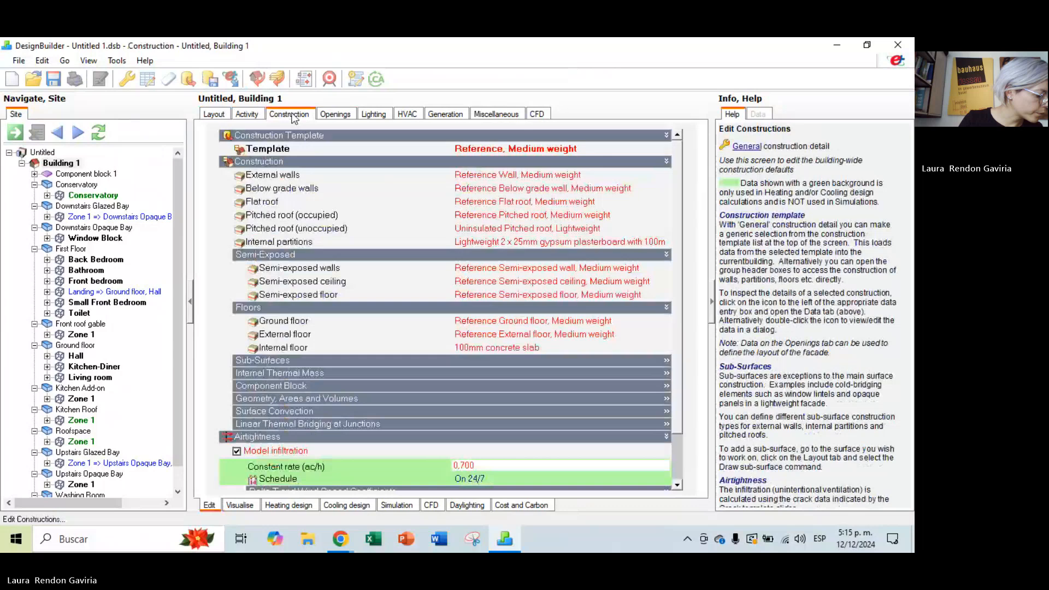
{"action": "left_click", "coordinate": [244, 116]}
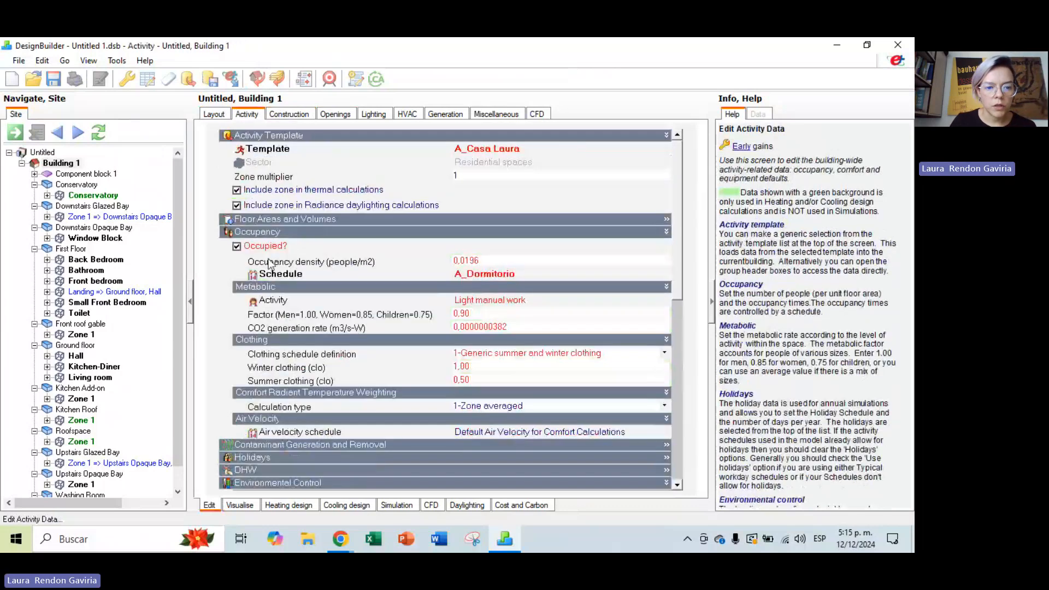
{"action": "left_click", "coordinate": [269, 312]}
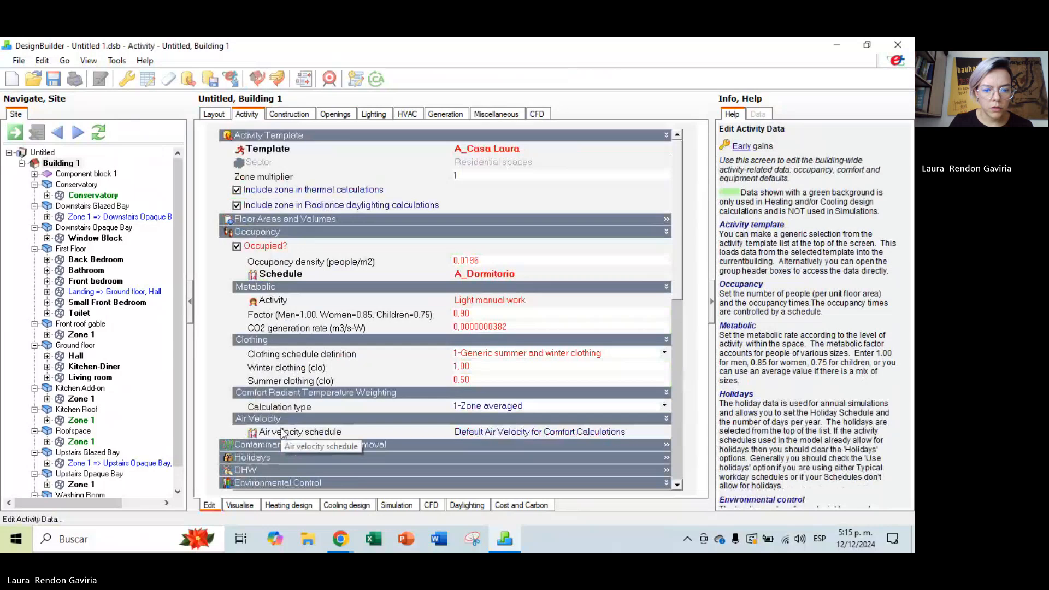
Collapse the environmental control settings and switch off the building's office equipment gains.
{"action": "left_click", "coordinate": [677, 484]}
{"action": "left_click", "coordinate": [676, 484]}
{"action": "left_click", "coordinate": [677, 484]}
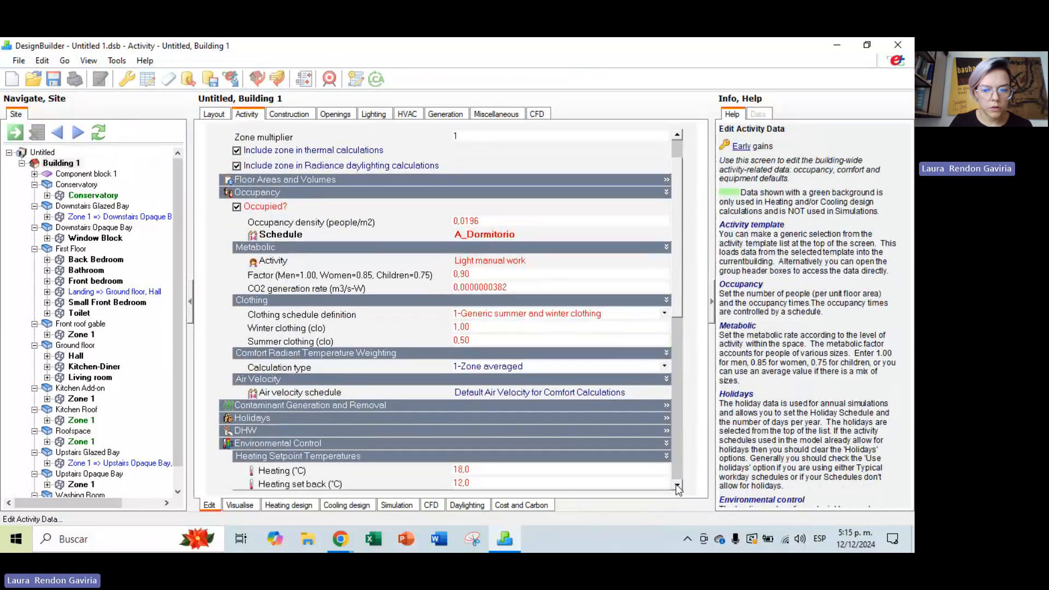
{"action": "left_click", "coordinate": [666, 443]}
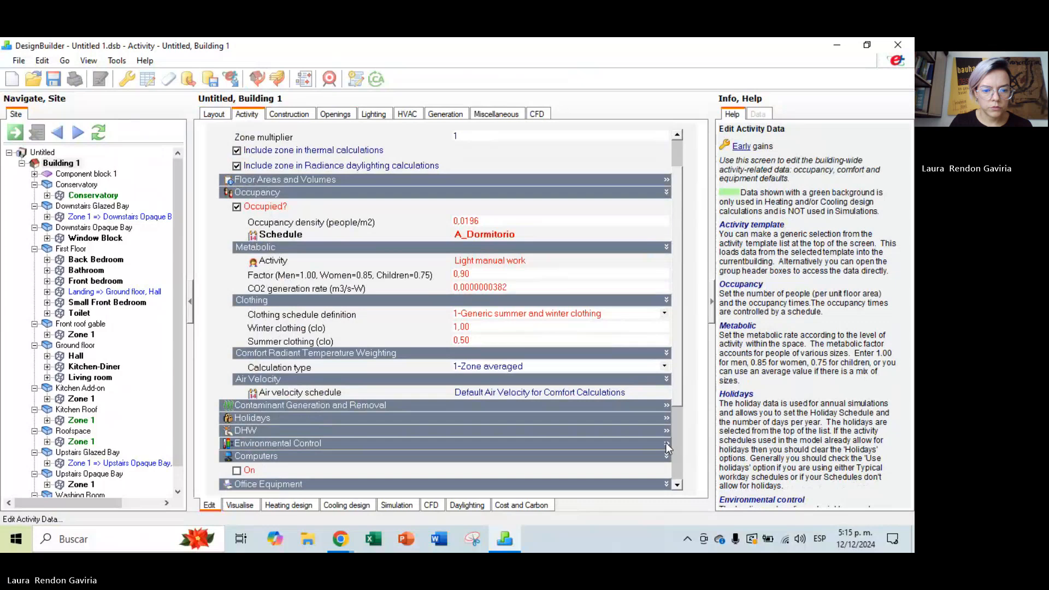
{"action": "left_click", "coordinate": [677, 485]}
{"action": "left_click", "coordinate": [678, 485]}
{"action": "left_click", "coordinate": [678, 485]}
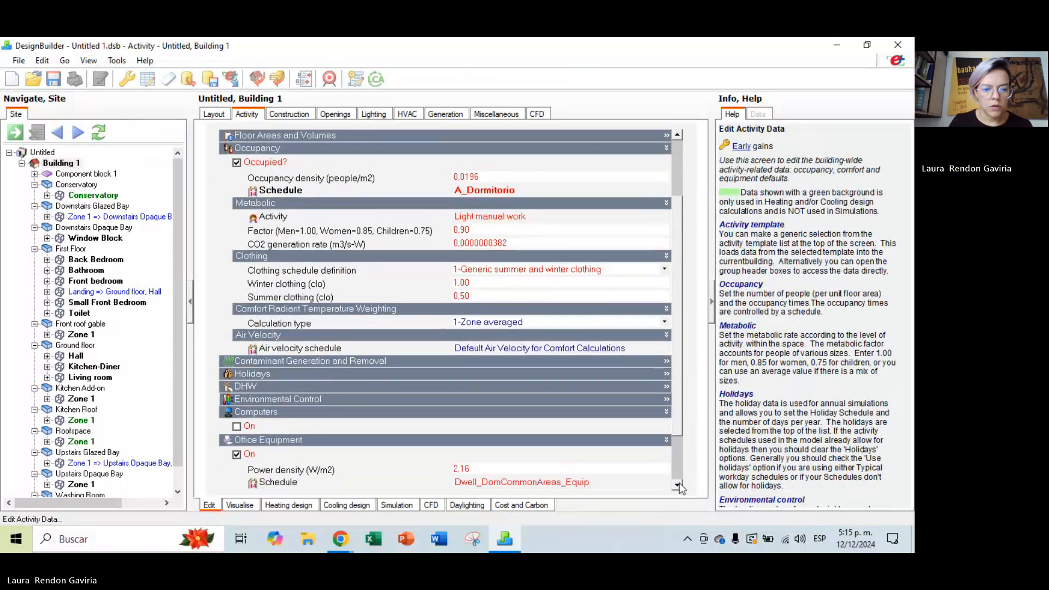
{"action": "left_click", "coordinate": [678, 485]}
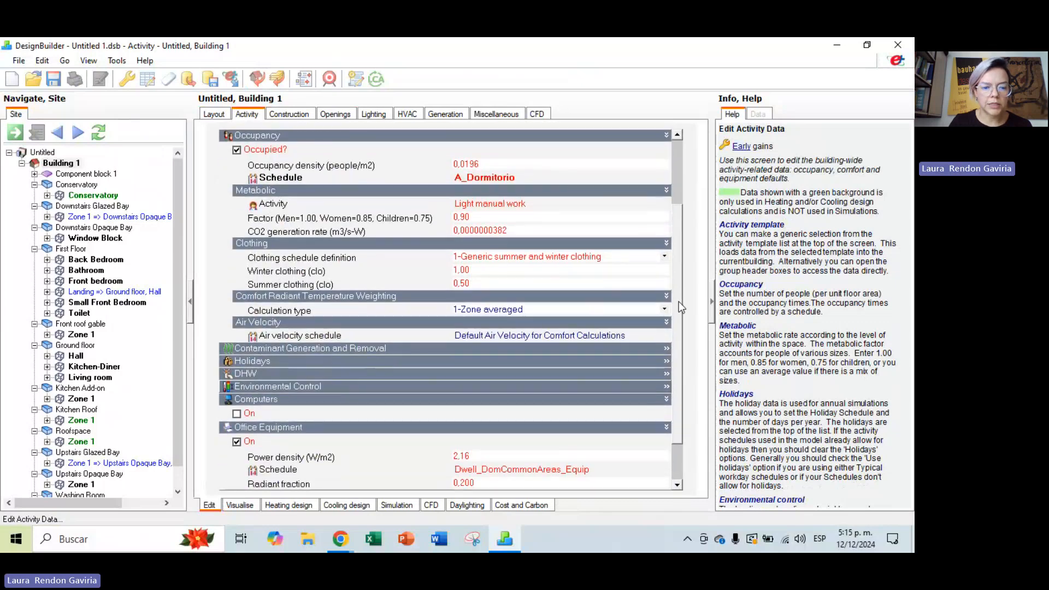
{"action": "scroll", "coordinate": [679, 302], "scroll_direction": "down", "scroll_amount": 2}
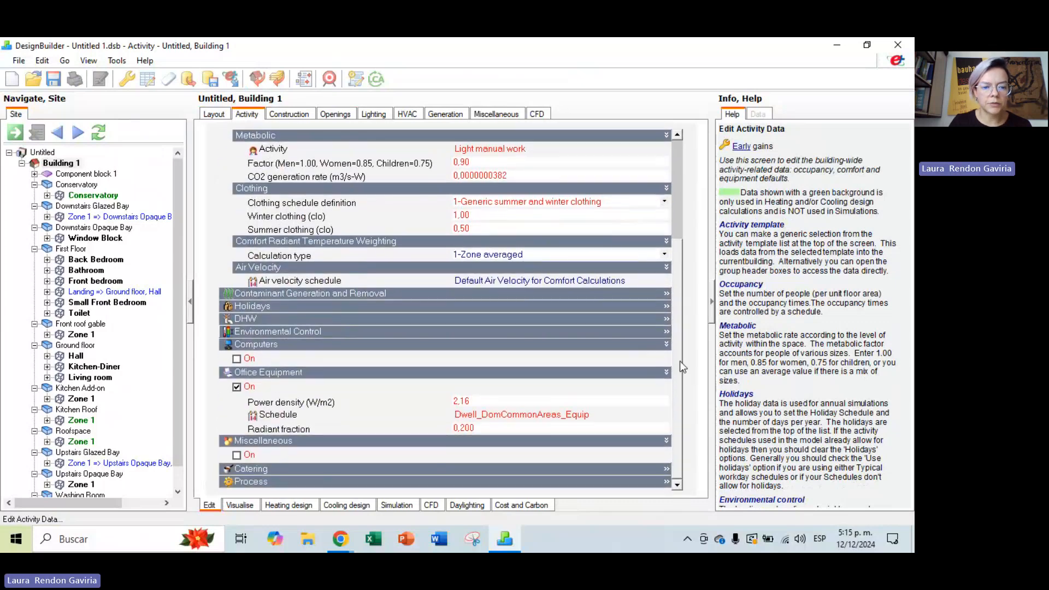
{"action": "left_click", "coordinate": [237, 387]}
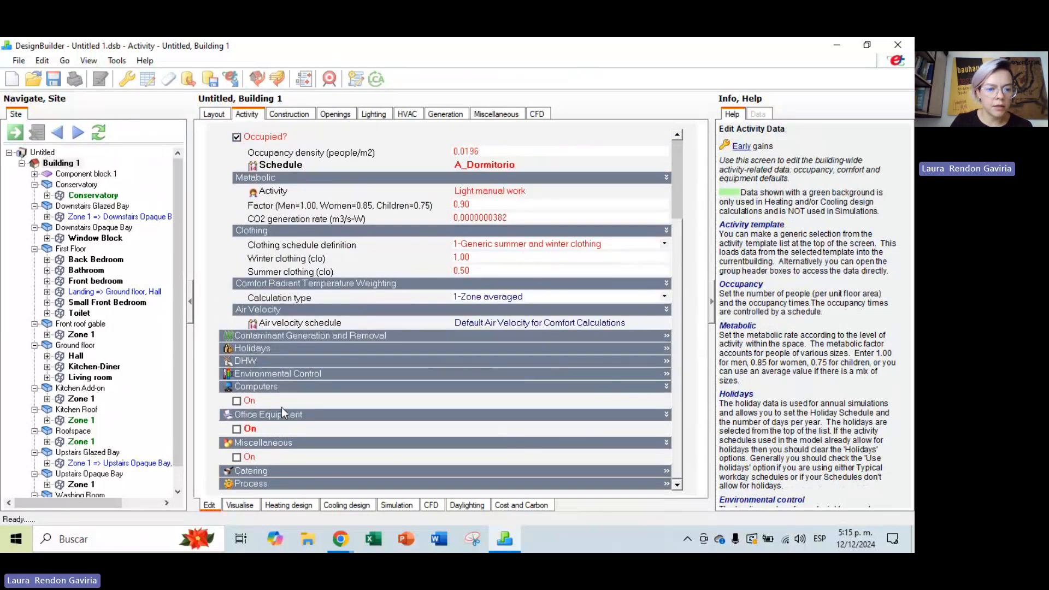
Examine the contaminant generation, holidays and DHW settings in turn, collapsing each one after checking it.
{"action": "scroll", "coordinate": [372, 357], "scroll_direction": "up", "scroll_amount": 2}
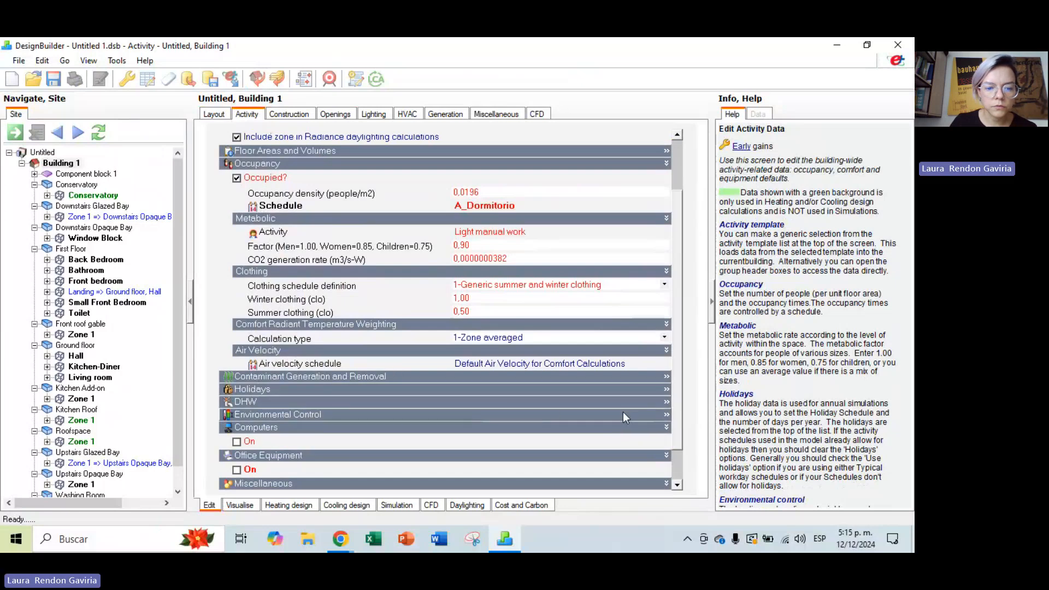
{"action": "left_click", "coordinate": [667, 378]}
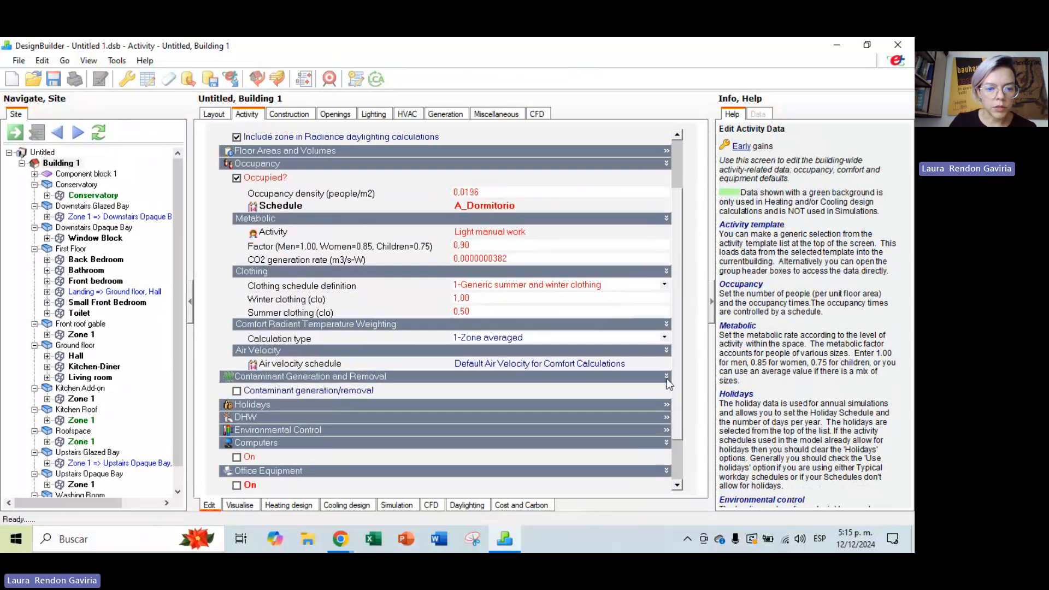
{"action": "left_click", "coordinate": [667, 377]}
{"action": "left_click", "coordinate": [667, 389]}
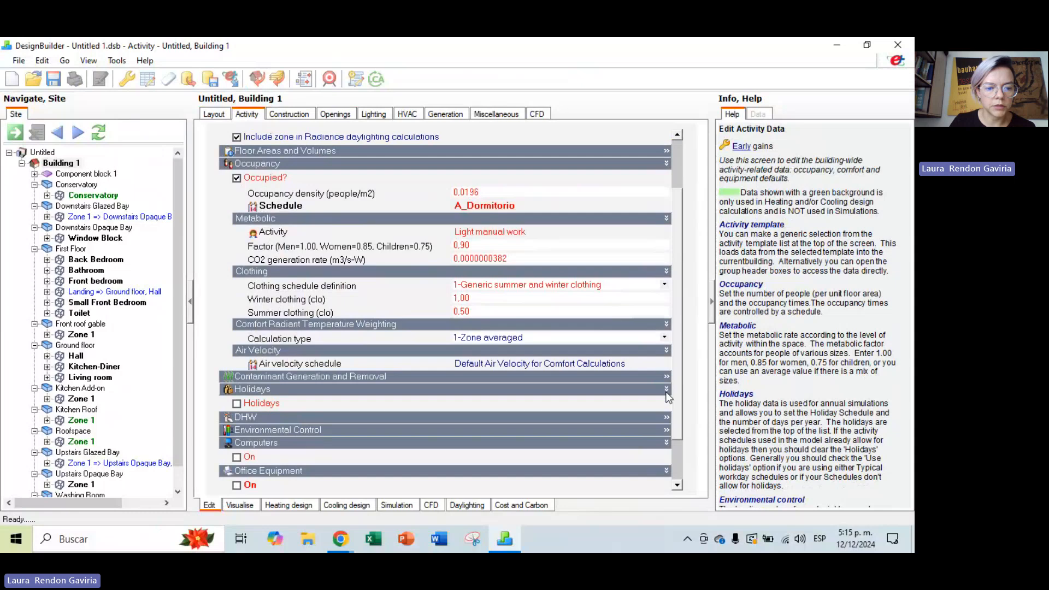
{"action": "left_click", "coordinate": [667, 390]}
{"action": "left_click", "coordinate": [666, 402]}
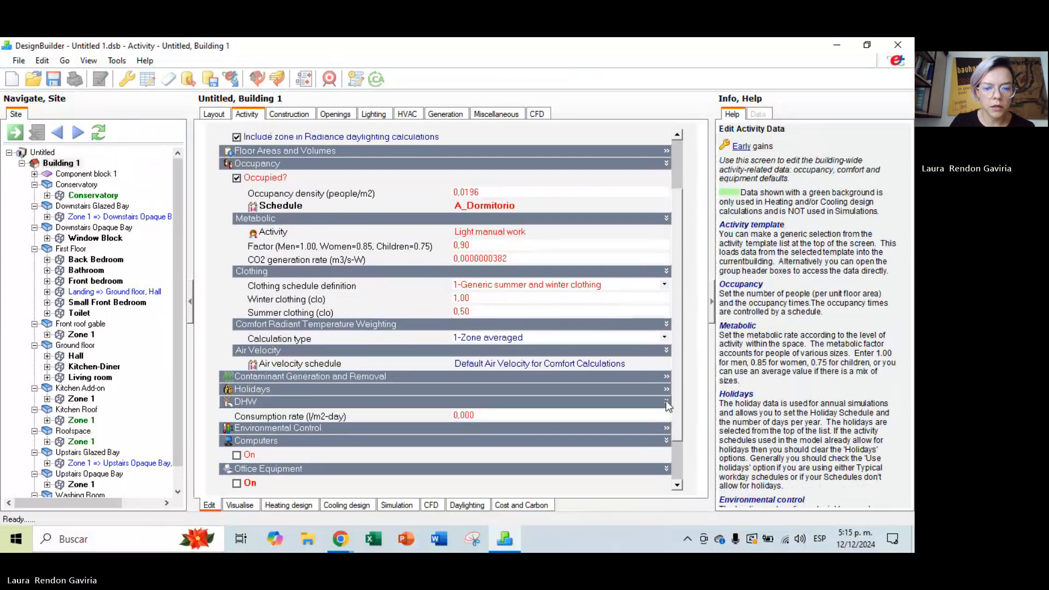
{"action": "left_click", "coordinate": [666, 402]}
Expand and review the environmental control setpoints and the occupancy clothing data, and open the building's construction data.
{"action": "left_click", "coordinate": [666, 415]}
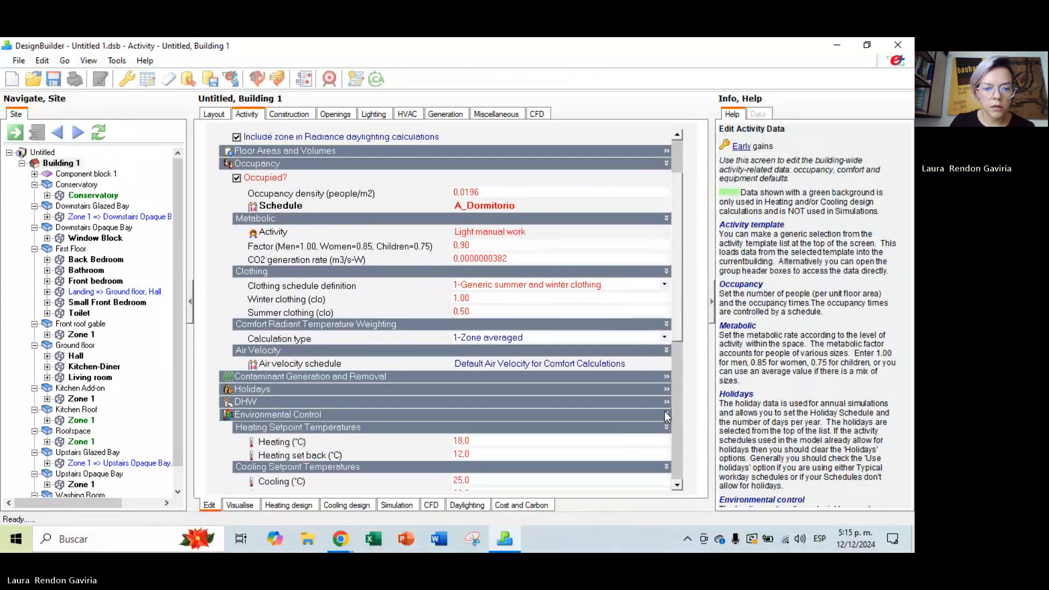
{"action": "scroll", "coordinate": [665, 415], "scroll_direction": "down", "scroll_amount": 5}
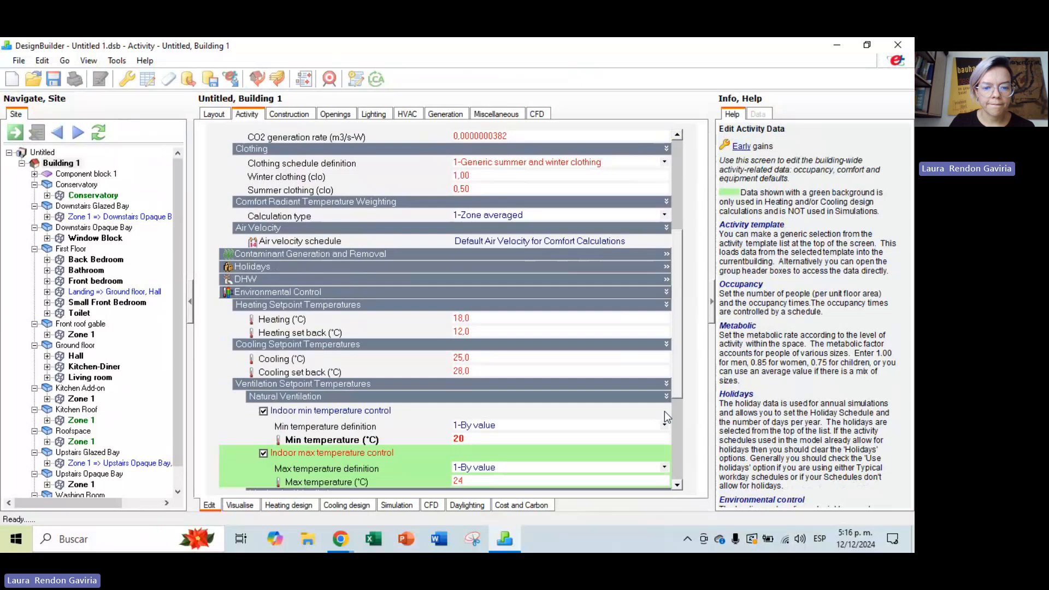
{"action": "scroll", "coordinate": [665, 416], "scroll_direction": "up", "scroll_amount": 4}
{"action": "scroll", "coordinate": [665, 411], "scroll_direction": "up", "scroll_amount": 3}
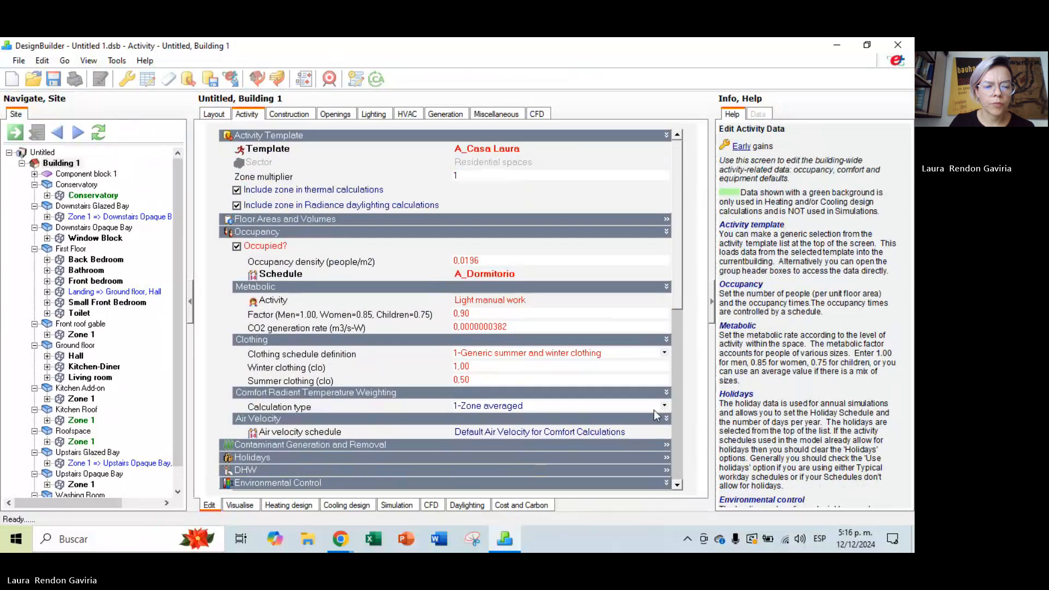
{"action": "left_click", "coordinate": [377, 368]}
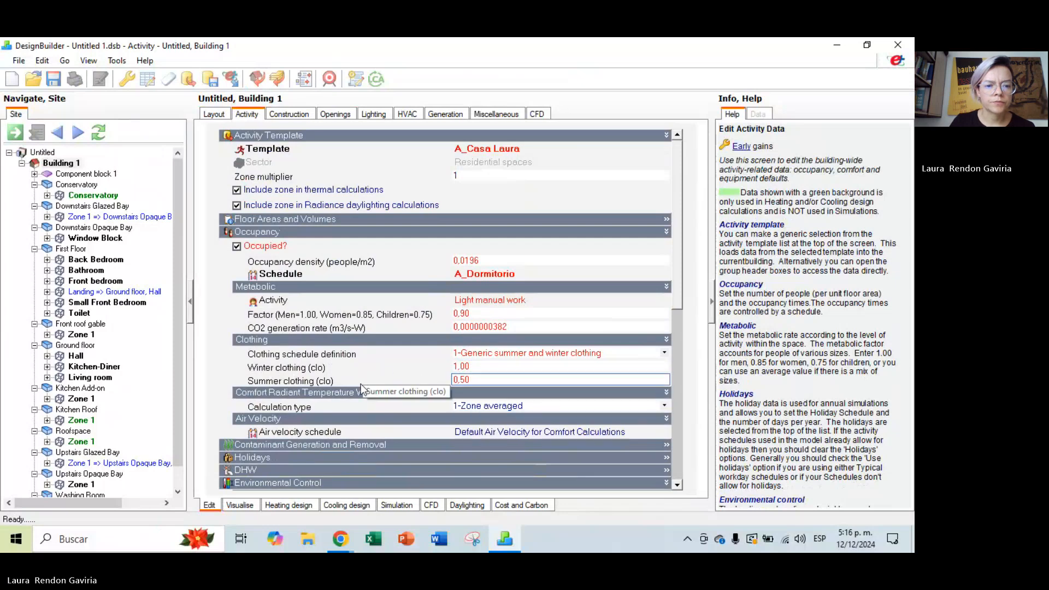
{"action": "left_click", "coordinate": [280, 116]}
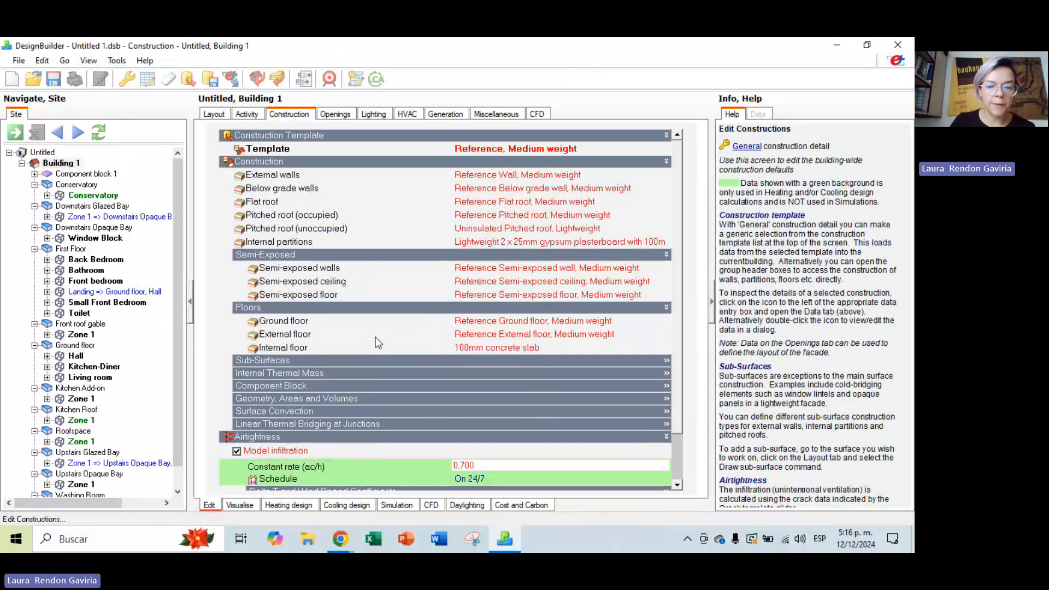
Set the building's airtightness crack template to Poor and return to the start of the construction data.
{"action": "left_click_drag", "start_coordinate": [681, 312], "coordinate": [681, 404]}
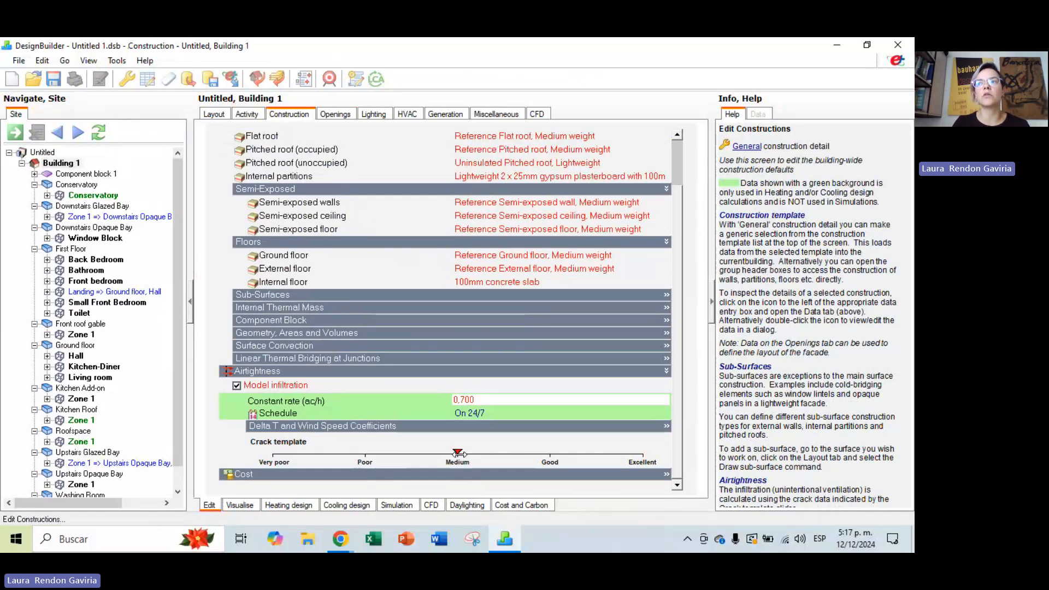
{"action": "left_click_drag", "start_coordinate": [458, 453], "coordinate": [366, 454]}
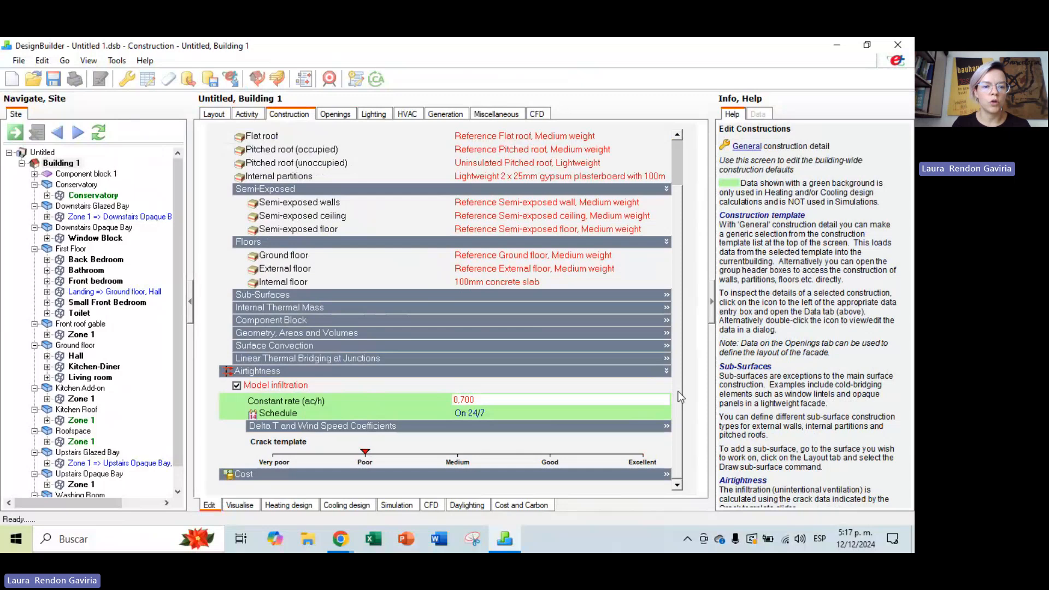
{"action": "scroll", "coordinate": [679, 368], "scroll_direction": "up", "scroll_amount": 3}
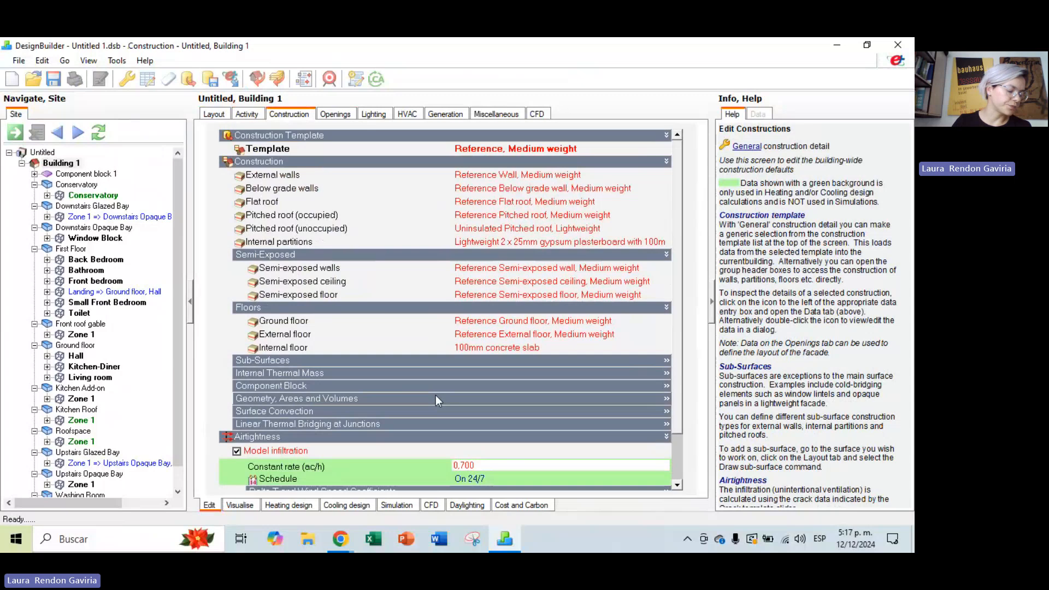
In the building's openings data, duplicate the glazing template "Single glazing, clear, no shading".
{"action": "left_click", "coordinate": [336, 115]}
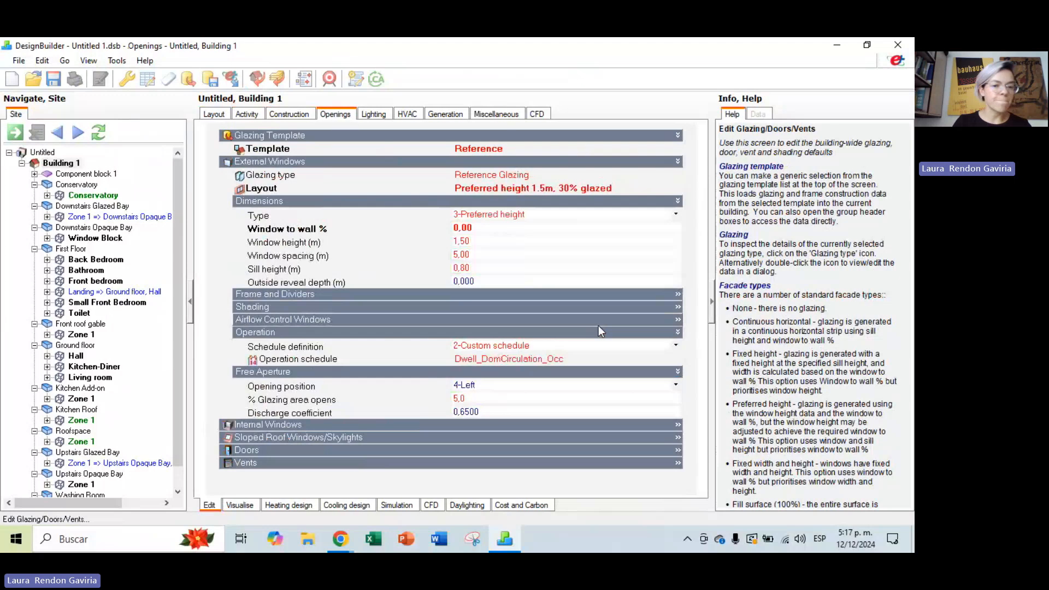
{"action": "left_click", "coordinate": [488, 149]}
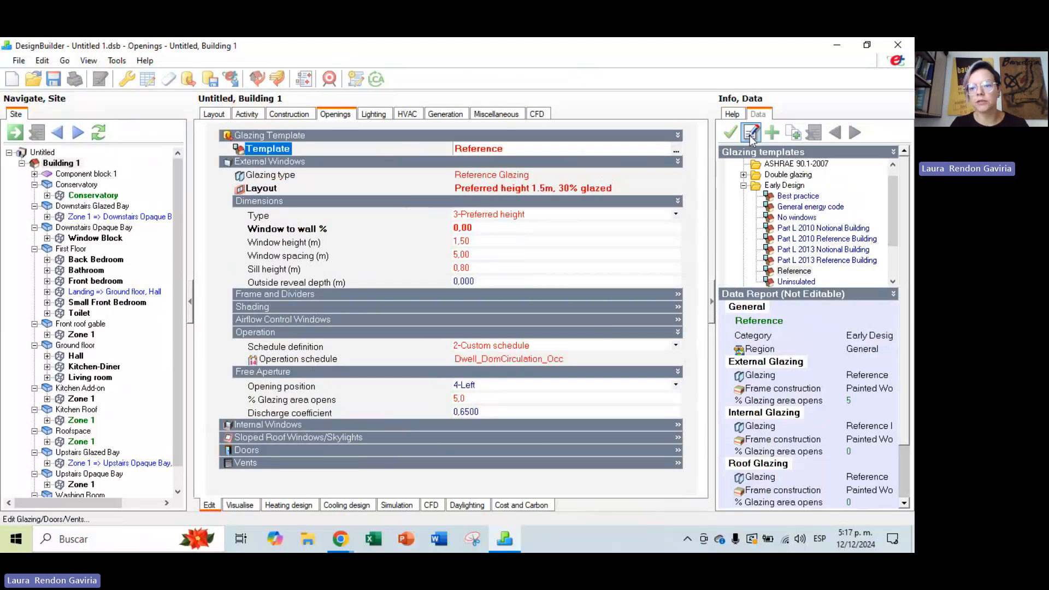
{"action": "scroll", "coordinate": [837, 244], "scroll_direction": "down", "scroll_amount": 1}
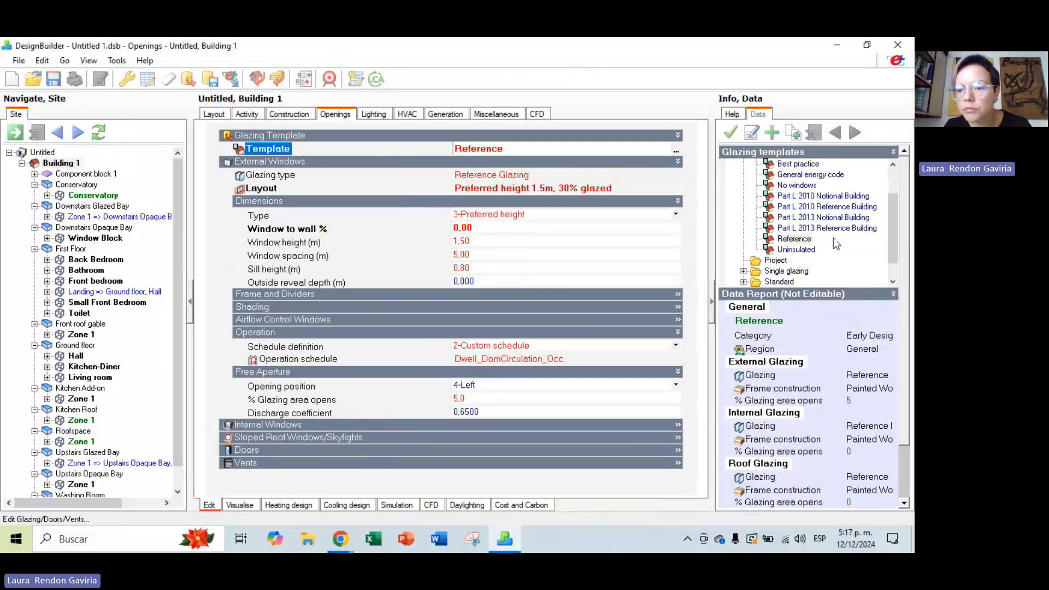
{"action": "left_click", "coordinate": [786, 273]}
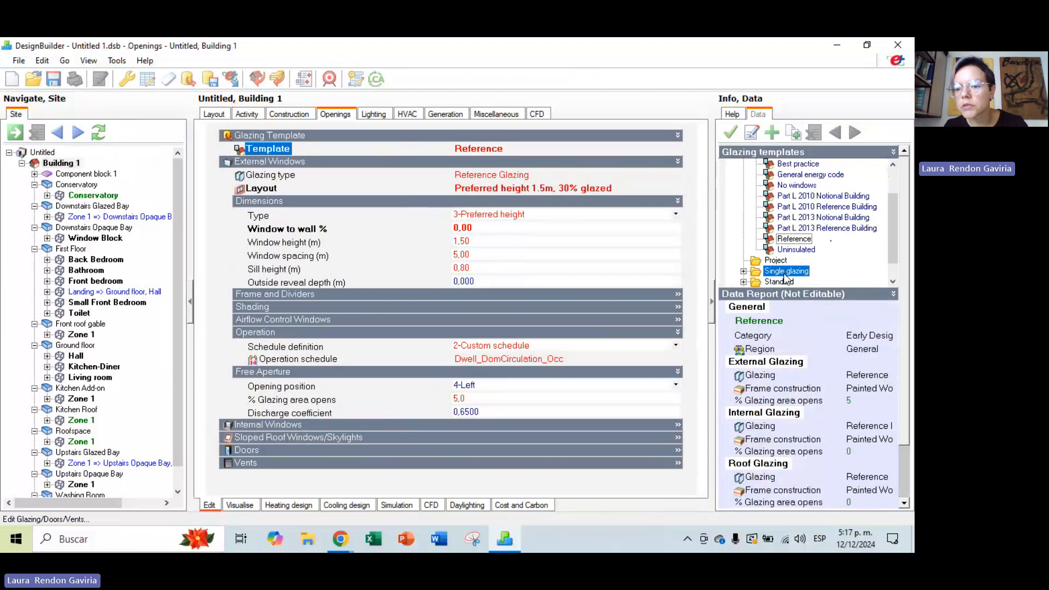
{"action": "left_click", "coordinate": [744, 271]}
{"action": "scroll", "coordinate": [832, 230], "scroll_direction": "down", "scroll_amount": 1}
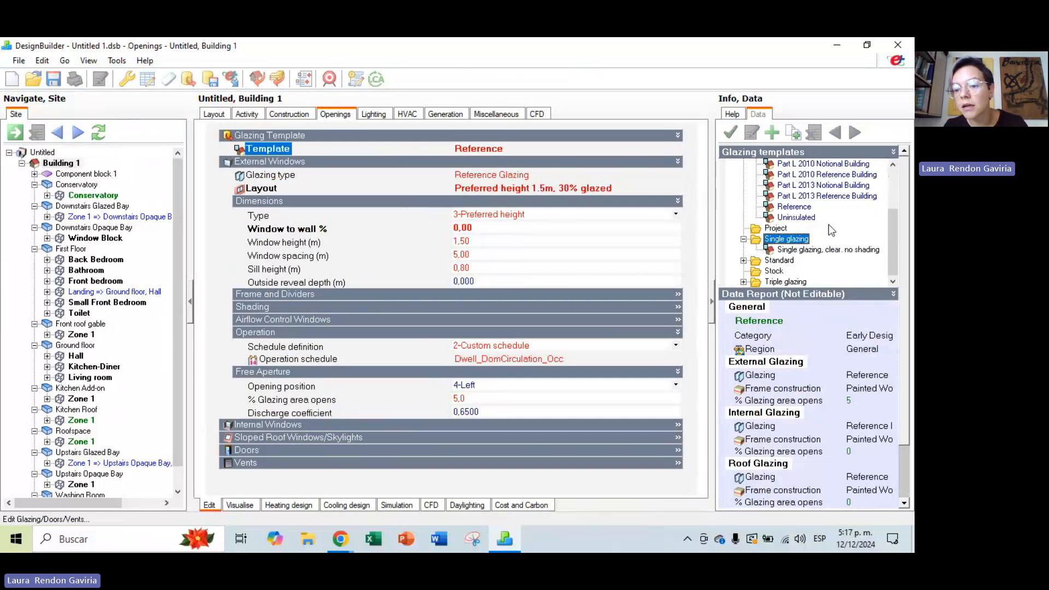
{"action": "left_click", "coordinate": [840, 250]}
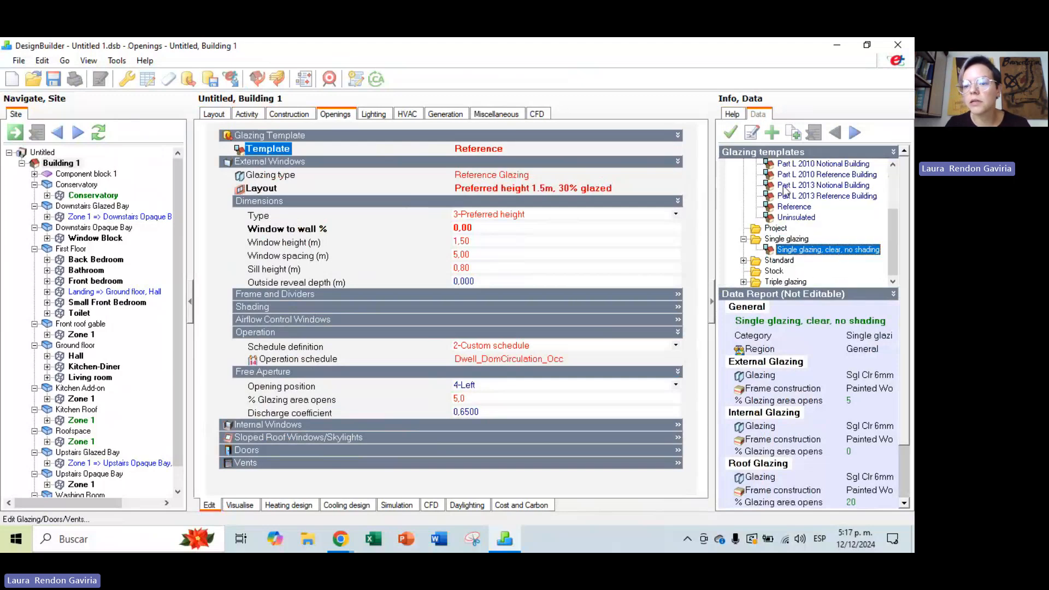
{"action": "left_click", "coordinate": [795, 133]}
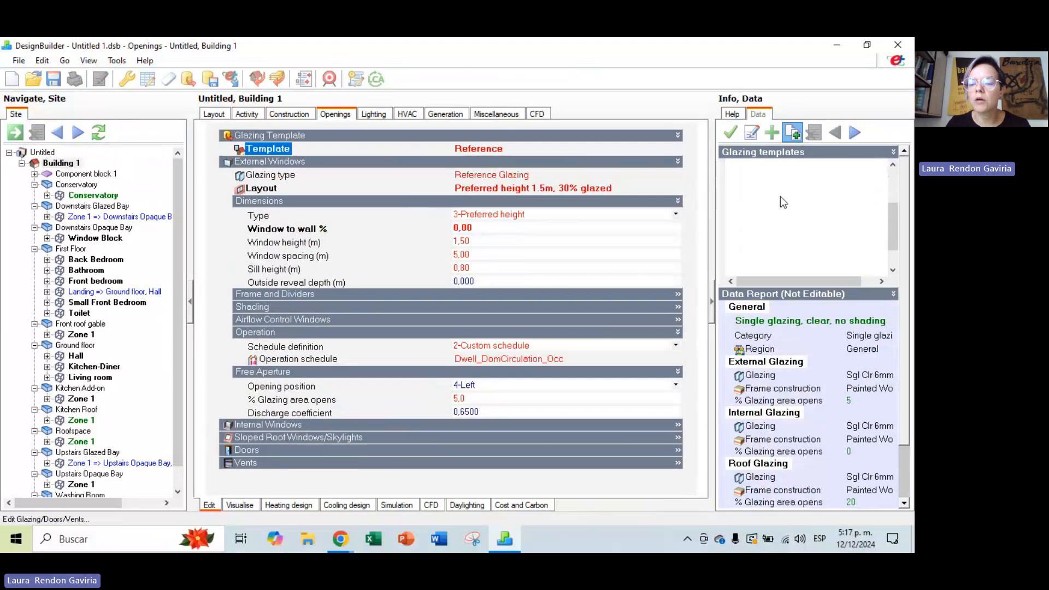
Edit the copied glazing template and rename it "A_Ventanería Casa" followed by the owner's first name.
{"action": "left_click", "coordinate": [752, 132]}
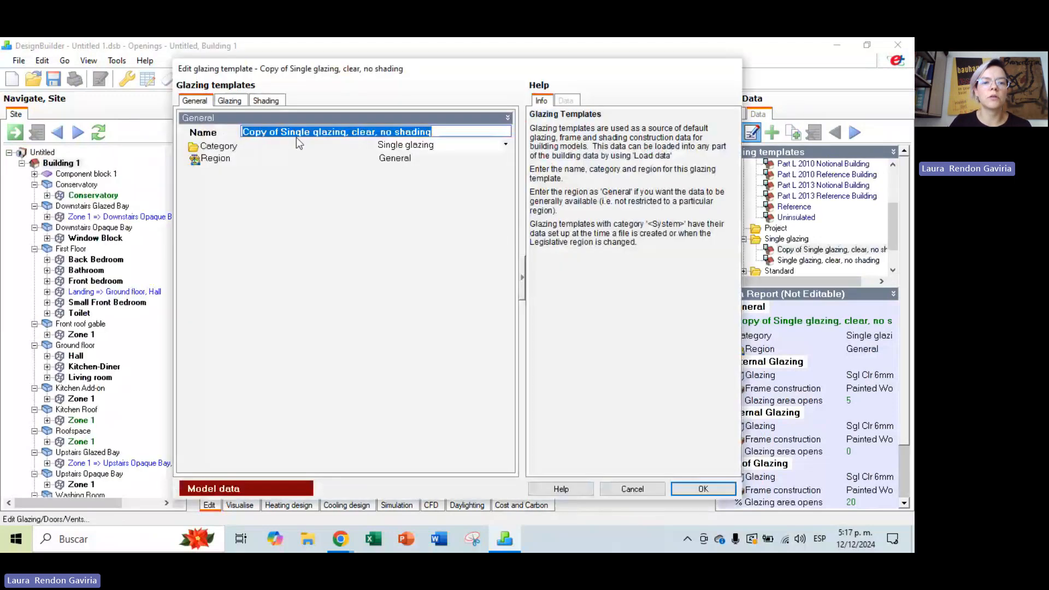
{"action": "left_click", "coordinate": [296, 134]}
{"action": "double_click", "coordinate": [297, 131]}
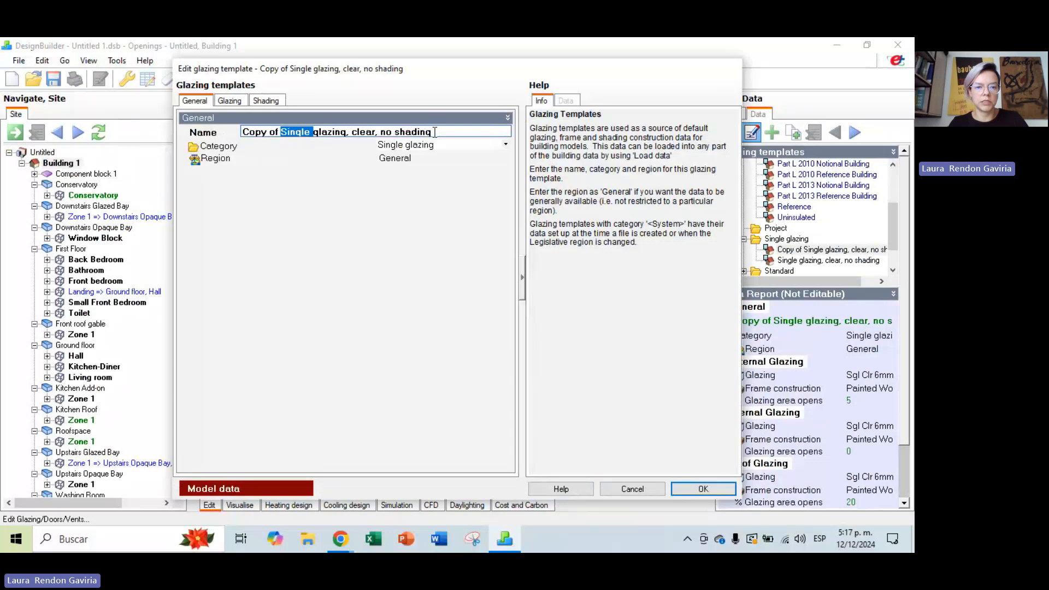
{"action": "left_click_drag", "start_coordinate": [436, 132], "coordinate": [216, 140]}
{"action": "type", "text": "A"}
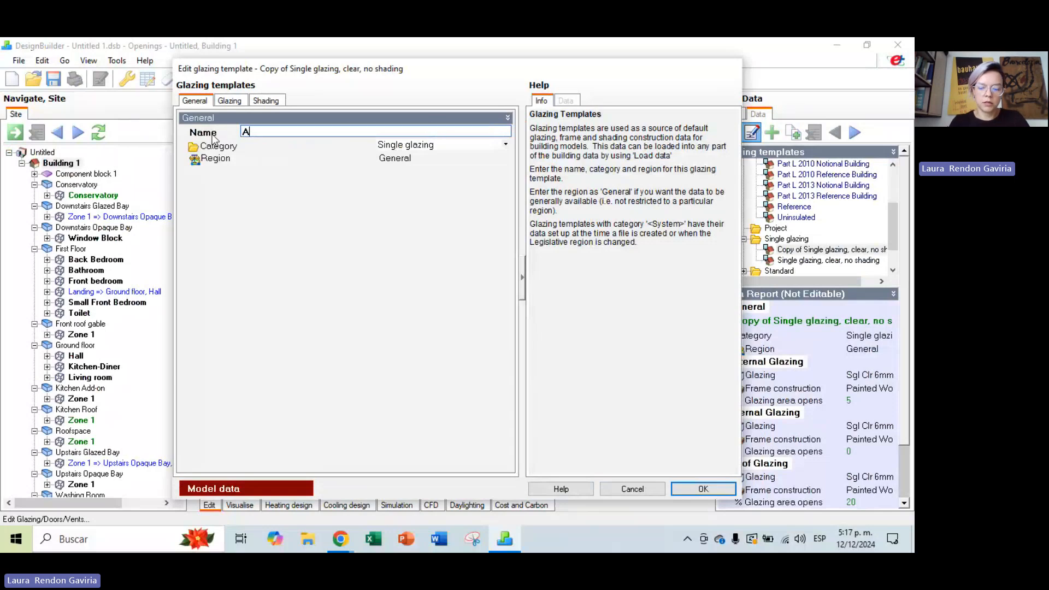
{"action": "type", "text": " Vent"}
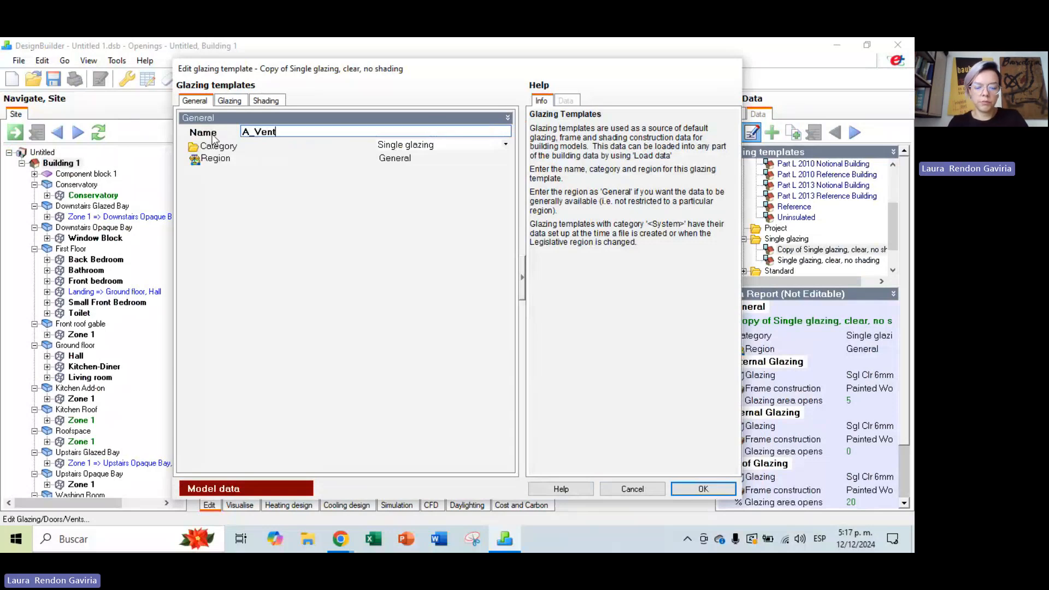
{"action": "type", "text": "anería C"}
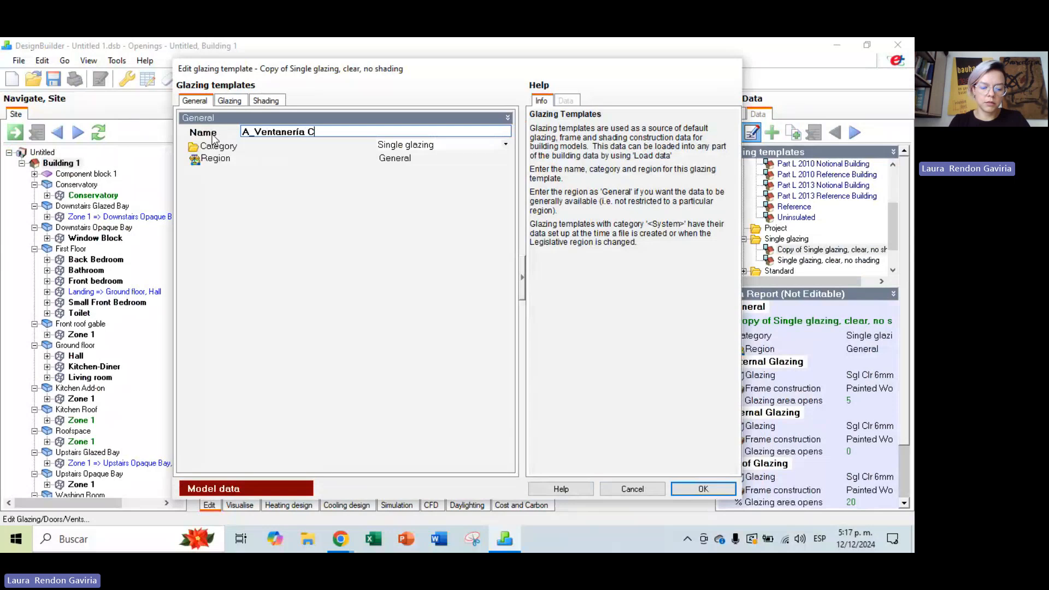
{"action": "type", "text": "asa LAura"}
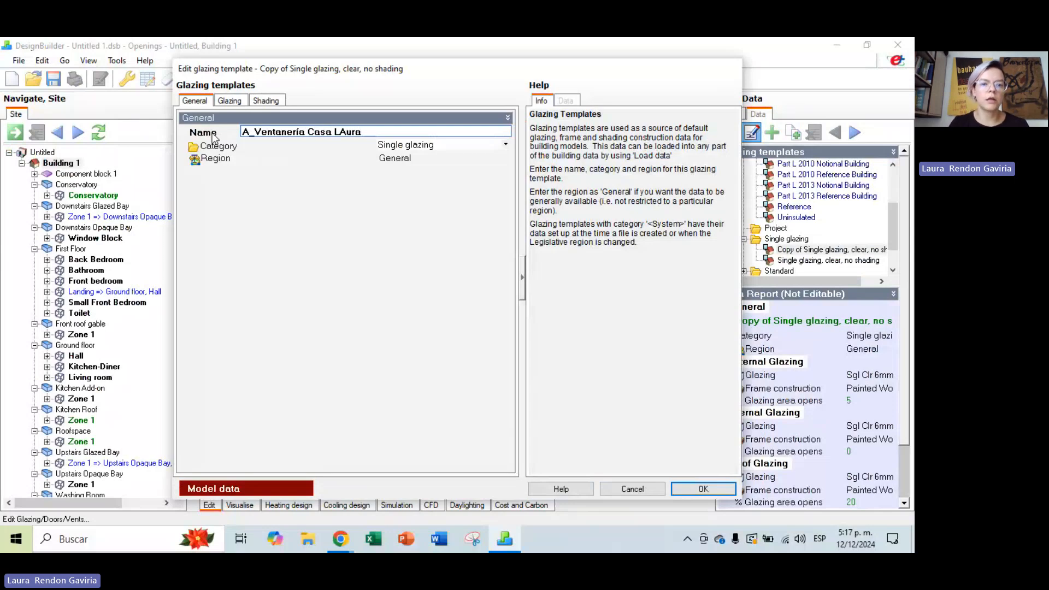
{"action": "left_click", "coordinate": [344, 133]}
{"action": "key", "text": "Delete"}
{"action": "type", "text": "a"}
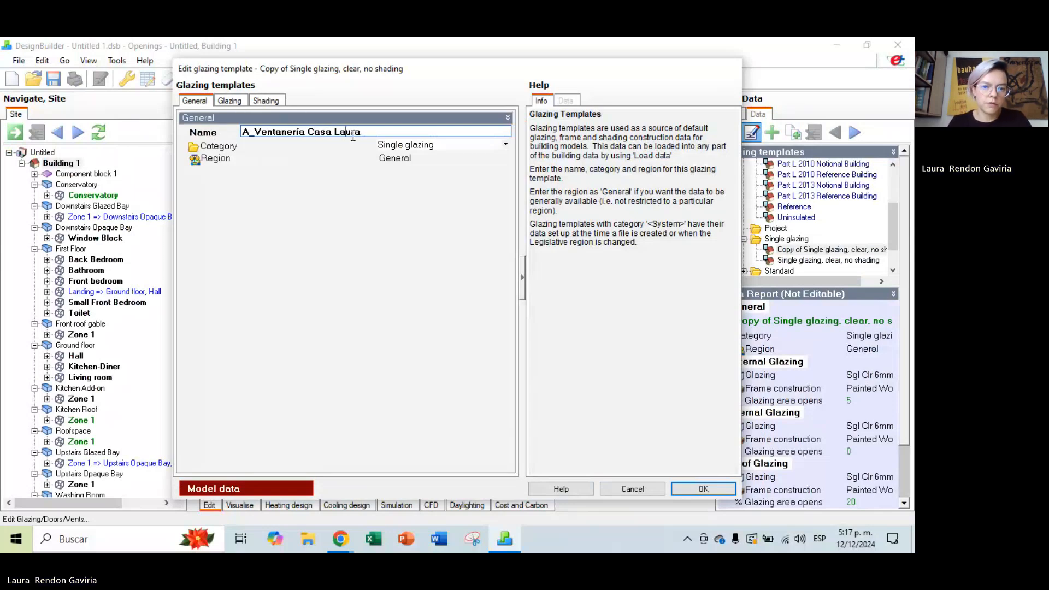
Check the copied template's glazing data and enable window shading in its shading data.
{"action": "left_click", "coordinate": [238, 104]}
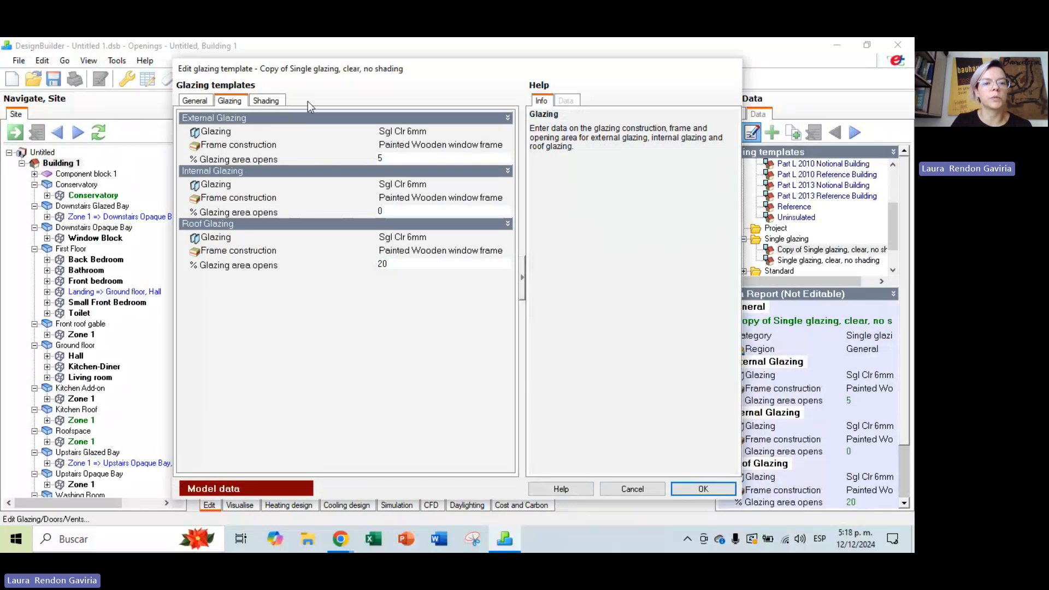
{"action": "left_click", "coordinate": [262, 101]}
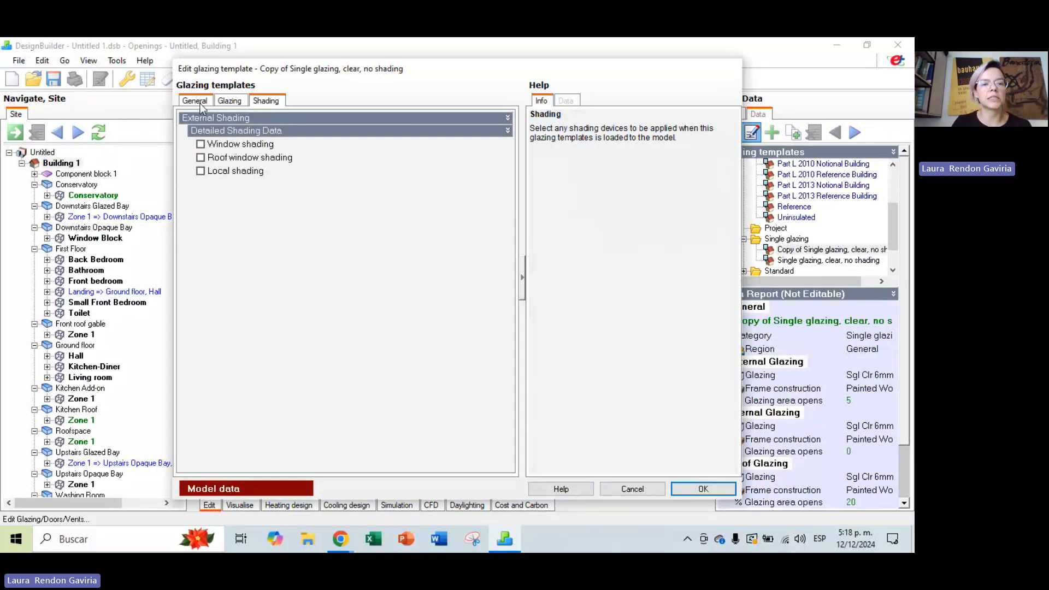
{"action": "left_click", "coordinate": [201, 144]}
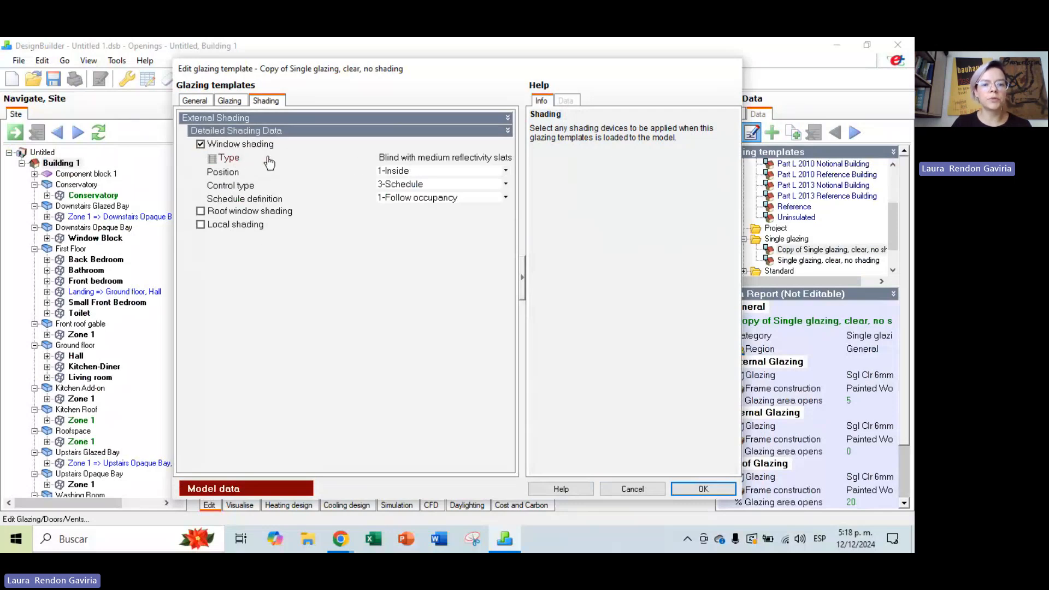
Compare the slatted blind types, keep the shading inside and following occupancy, and save the glazing template.
{"action": "left_click", "coordinate": [424, 160]}
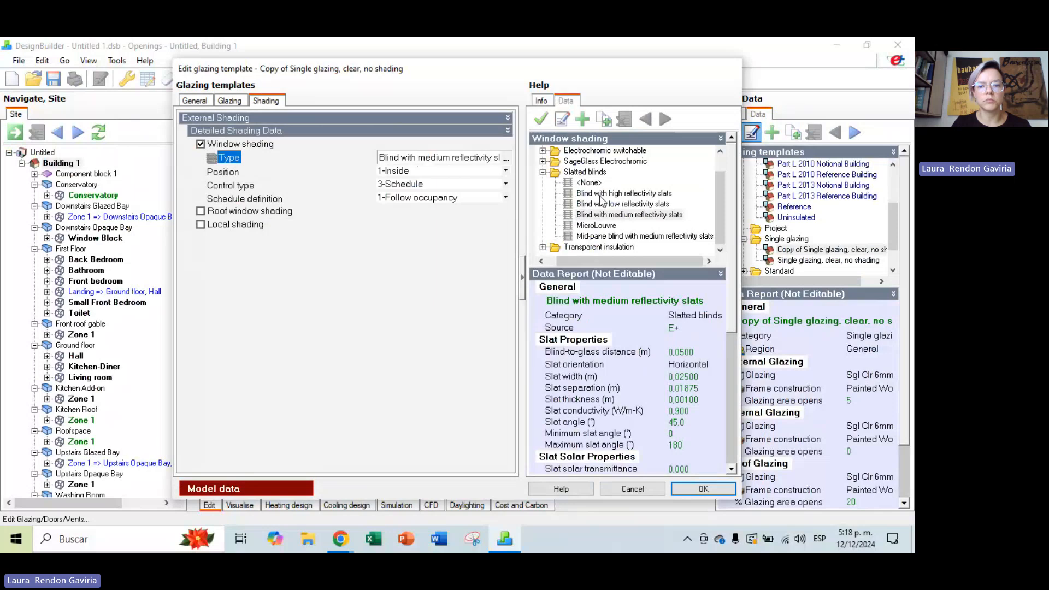
{"action": "left_click", "coordinate": [602, 203]}
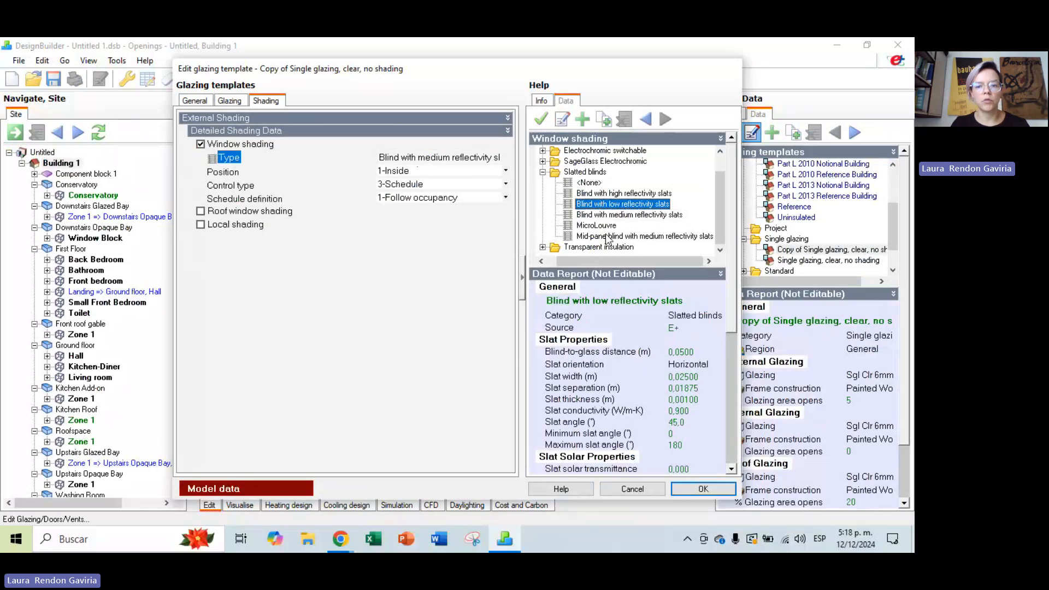
{"action": "left_click", "coordinate": [606, 226]}
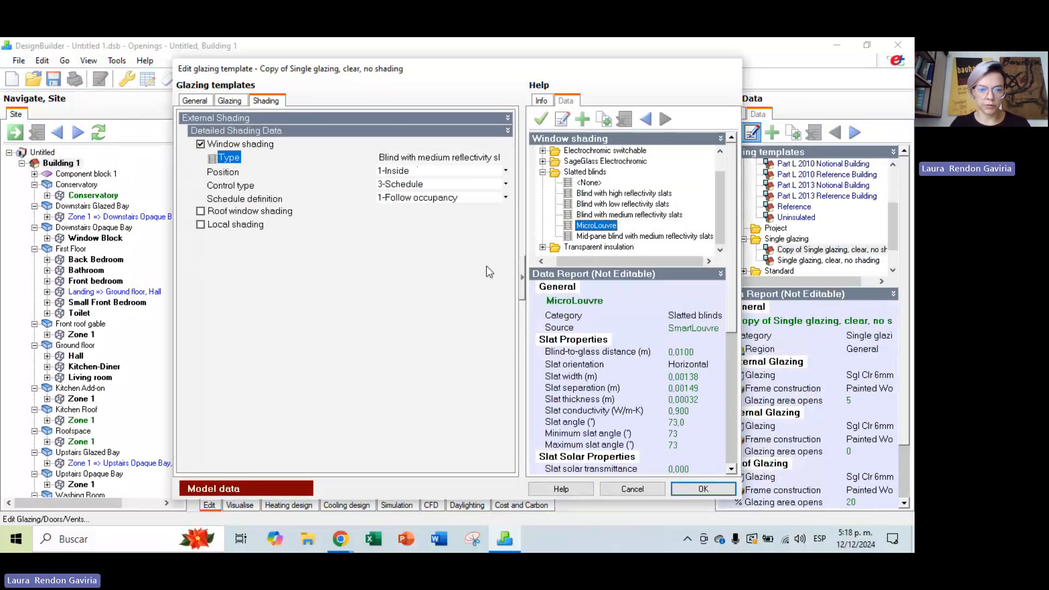
{"action": "left_click", "coordinate": [426, 172]}
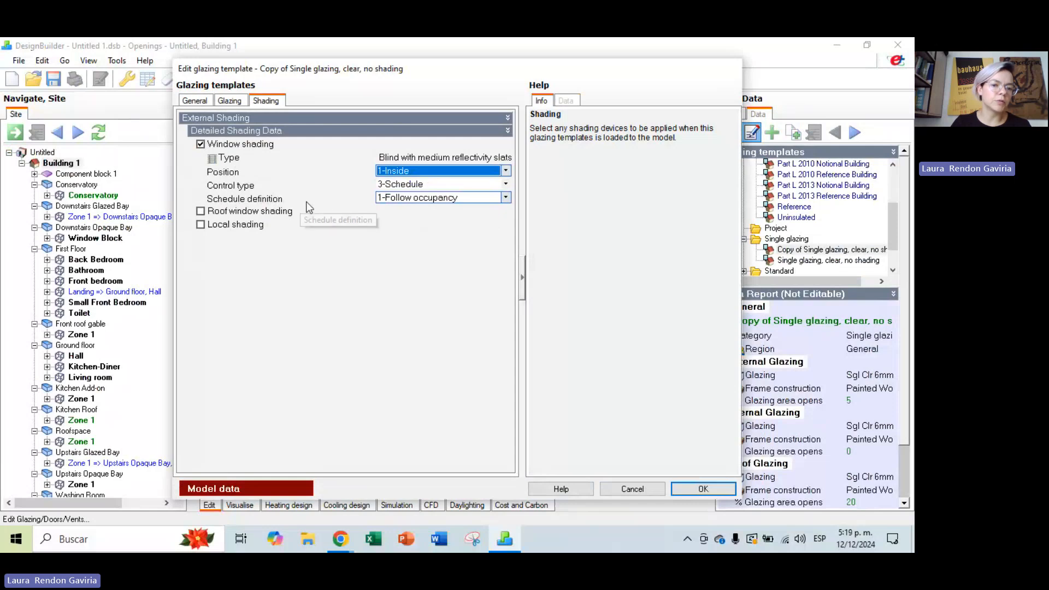
{"action": "left_click", "coordinate": [448, 199]}
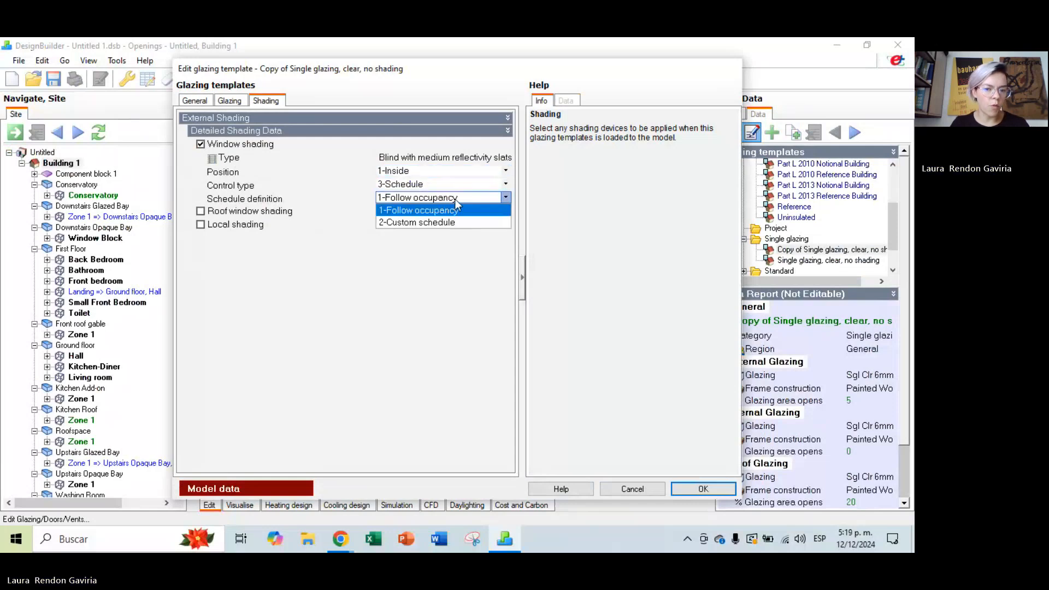
{"action": "left_click", "coordinate": [455, 200]}
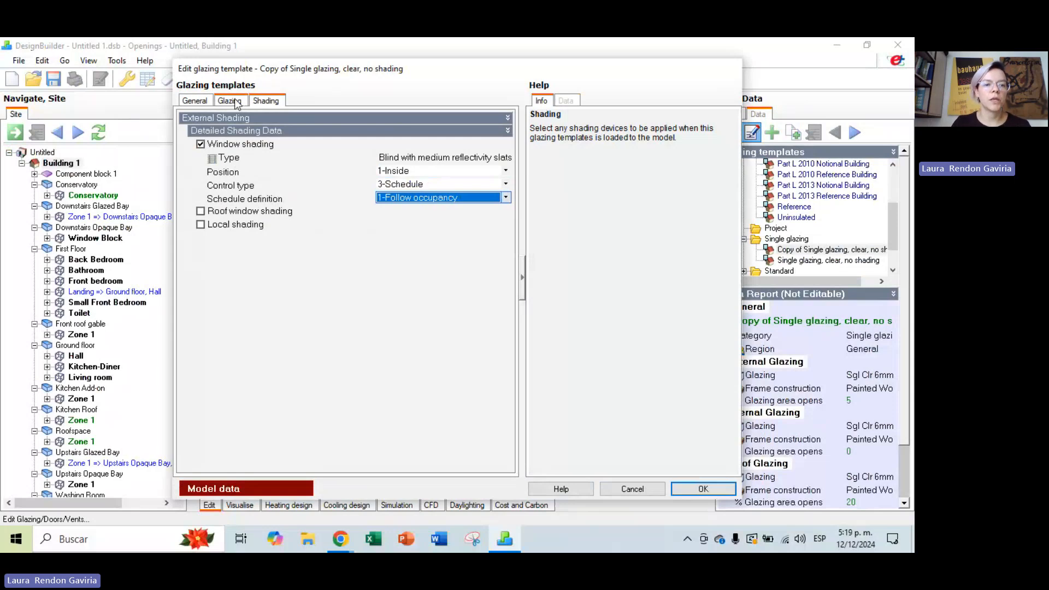
{"action": "left_click", "coordinate": [703, 488]}
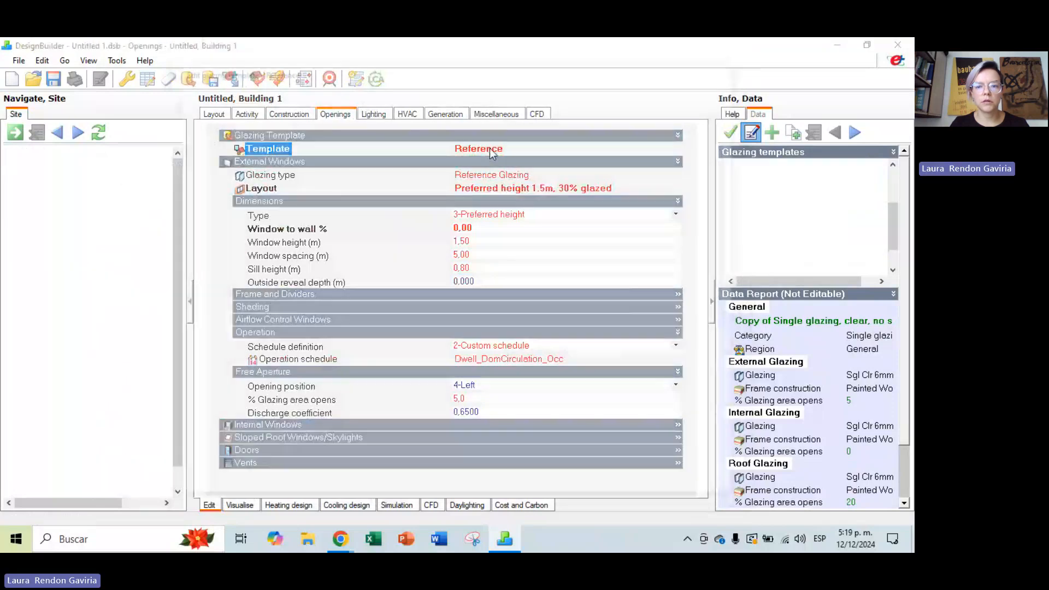
Assign the newly created single glazing template as the building's glazing template.
{"action": "double_click", "coordinate": [489, 148]}
{"action": "left_click", "coordinate": [659, 489]}
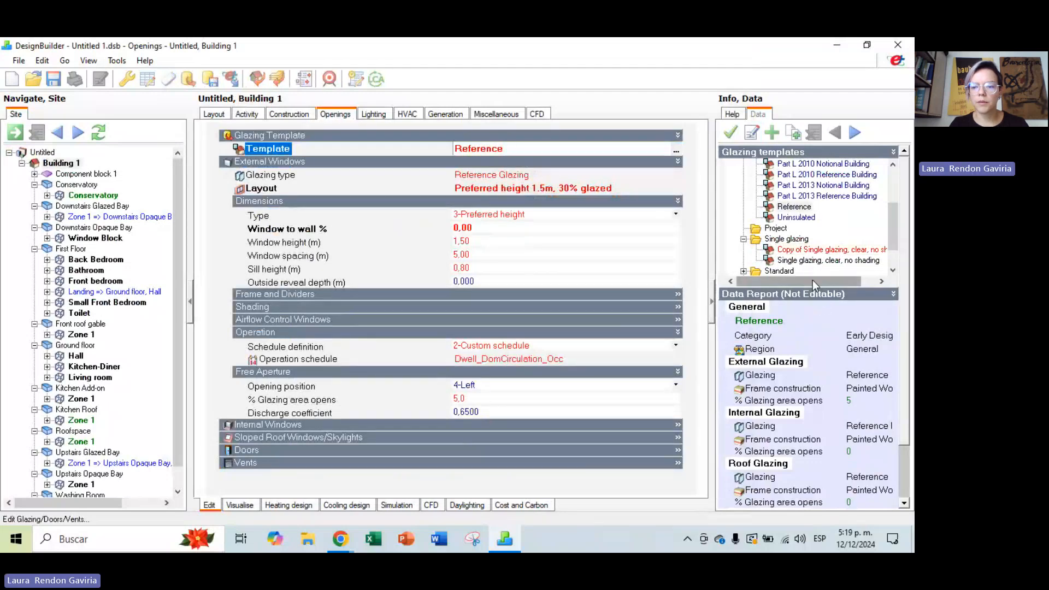
{"action": "left_click_drag", "start_coordinate": [812, 280], "coordinate": [837, 281]}
{"action": "left_click", "coordinate": [823, 250]}
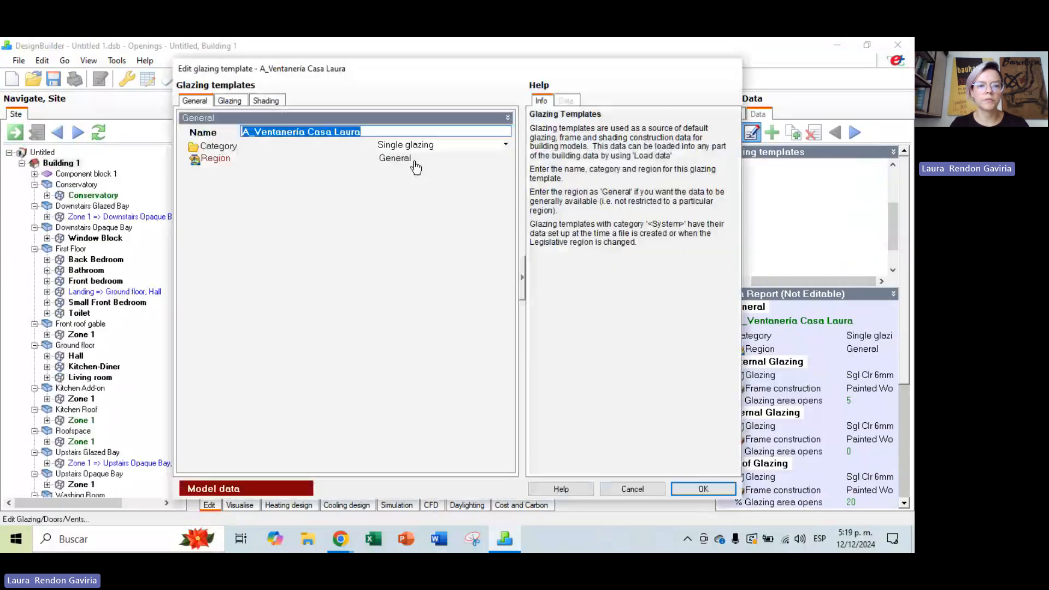
{"action": "left_click", "coordinate": [703, 489]}
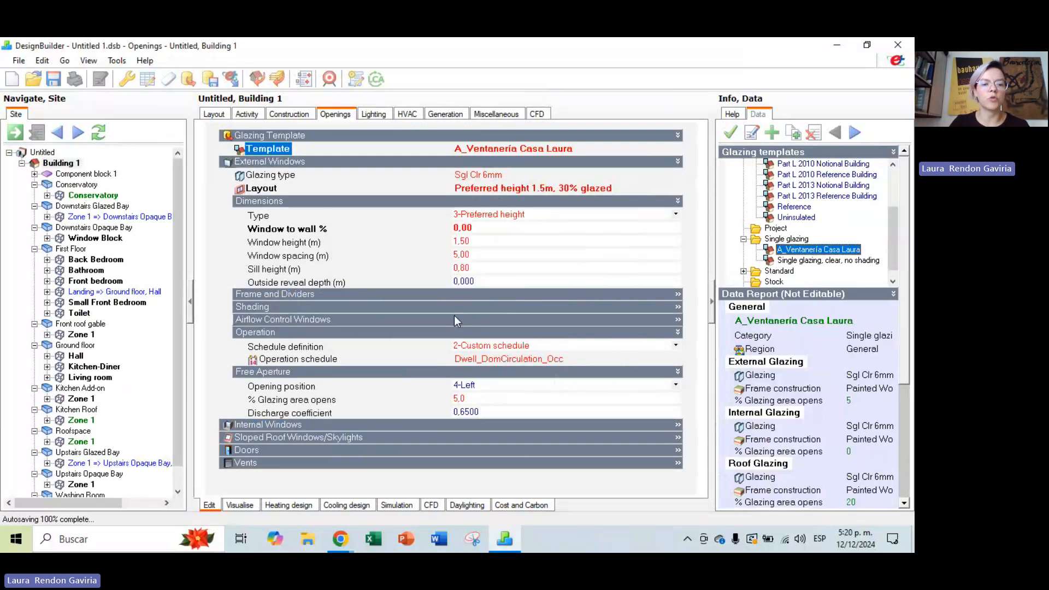
Check the external windows' shading settings, then enable airflow control and look over the window operation settings.
{"action": "left_click", "coordinate": [339, 307]}
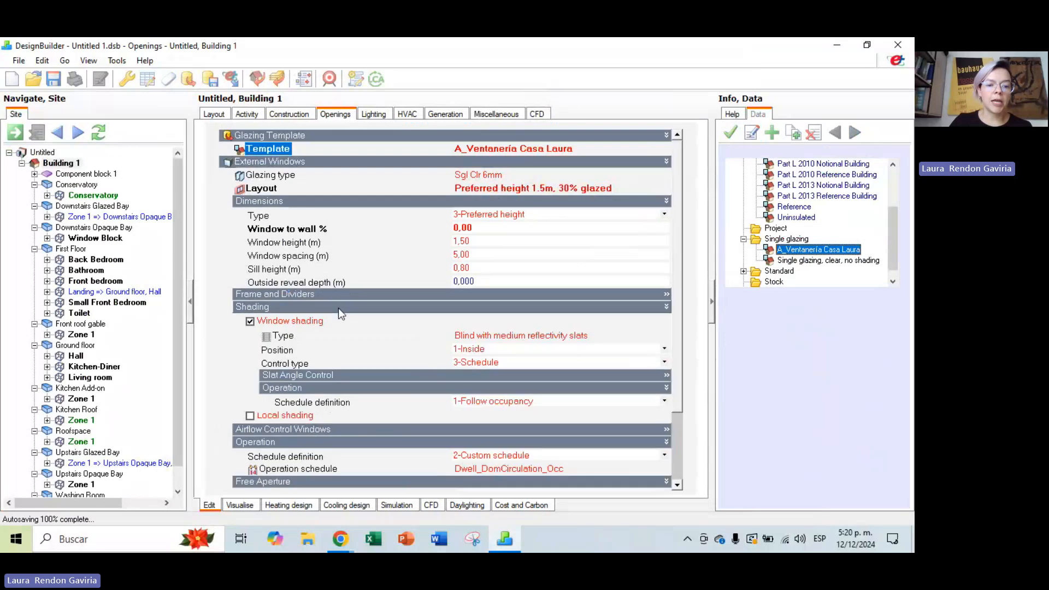
{"action": "left_click", "coordinate": [284, 308]}
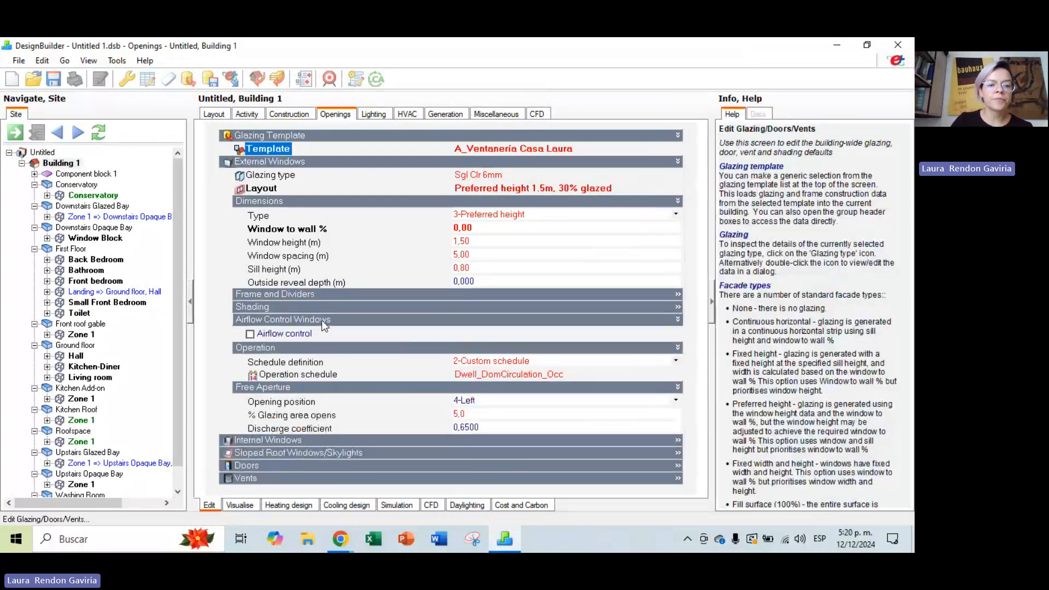
{"action": "left_click", "coordinate": [250, 334]}
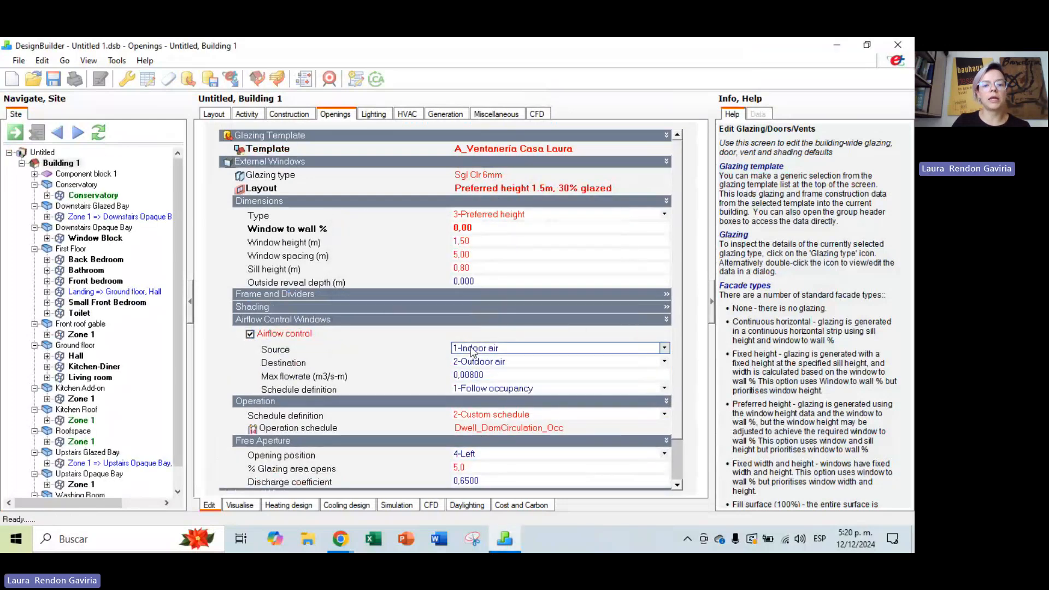
{"action": "left_click", "coordinate": [497, 415]}
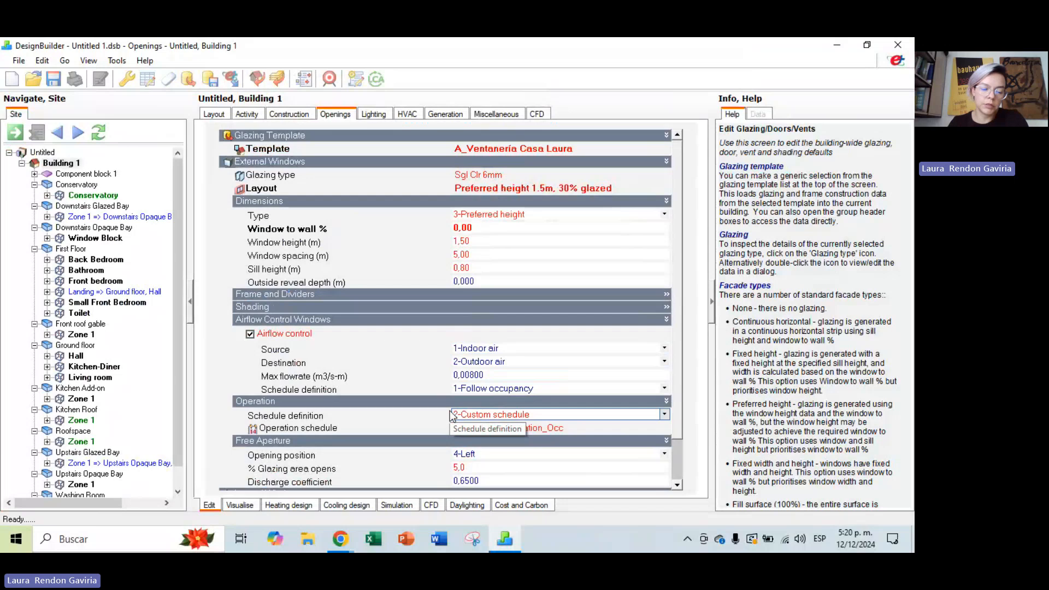
{"action": "scroll", "coordinate": [452, 415], "scroll_direction": "down", "scroll_amount": 1}
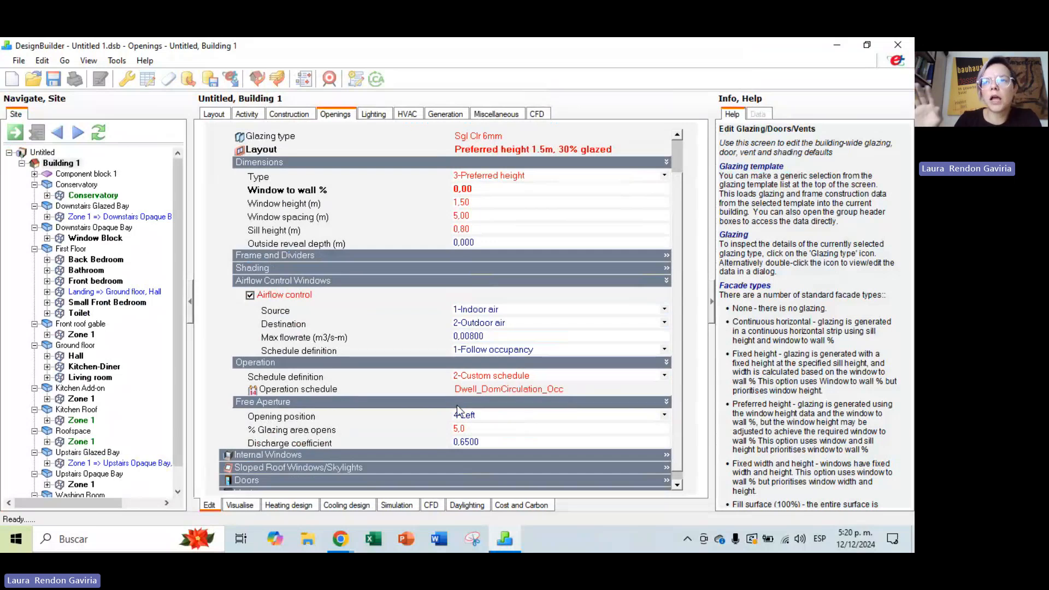
Browse the available operation schedules, and set the external windows' operation schedule definition to 1-Follow occupancy.
{"action": "left_click", "coordinate": [613, 415]}
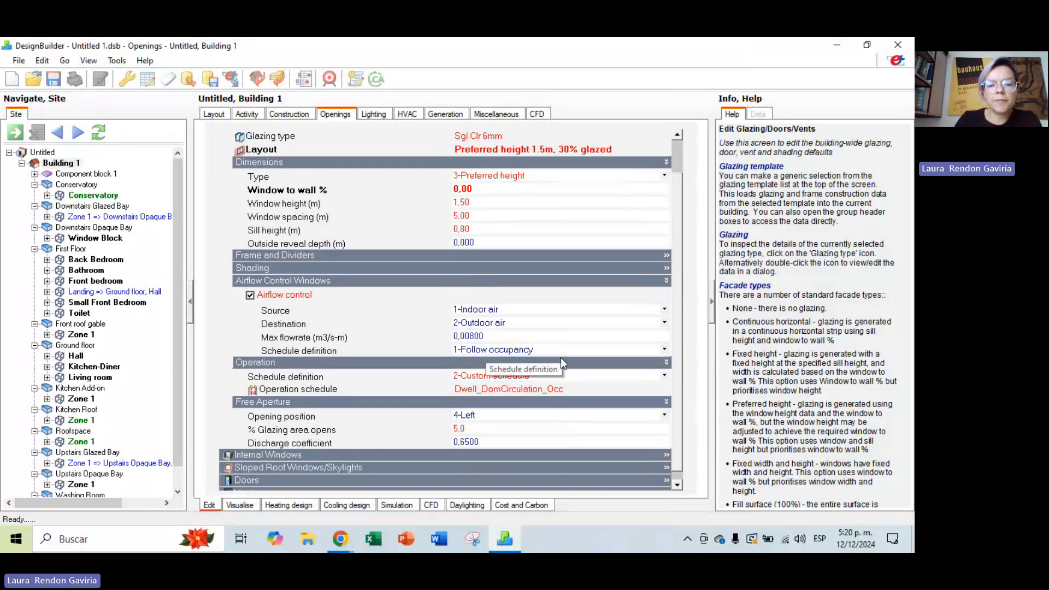
{"action": "scroll", "coordinate": [561, 357], "scroll_direction": "down", "scroll_amount": 1}
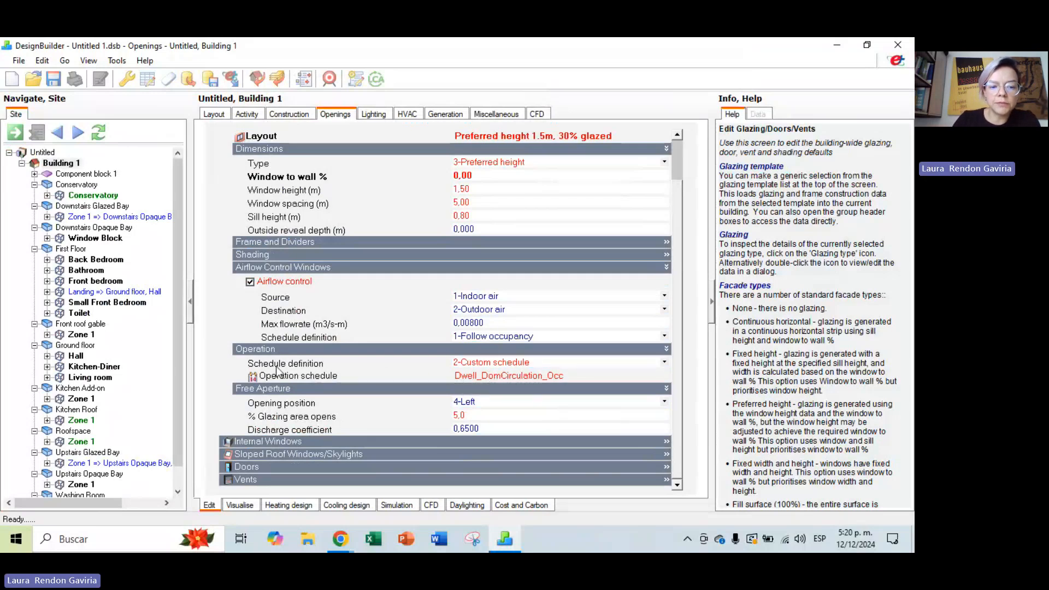
{"action": "left_click", "coordinate": [519, 378]}
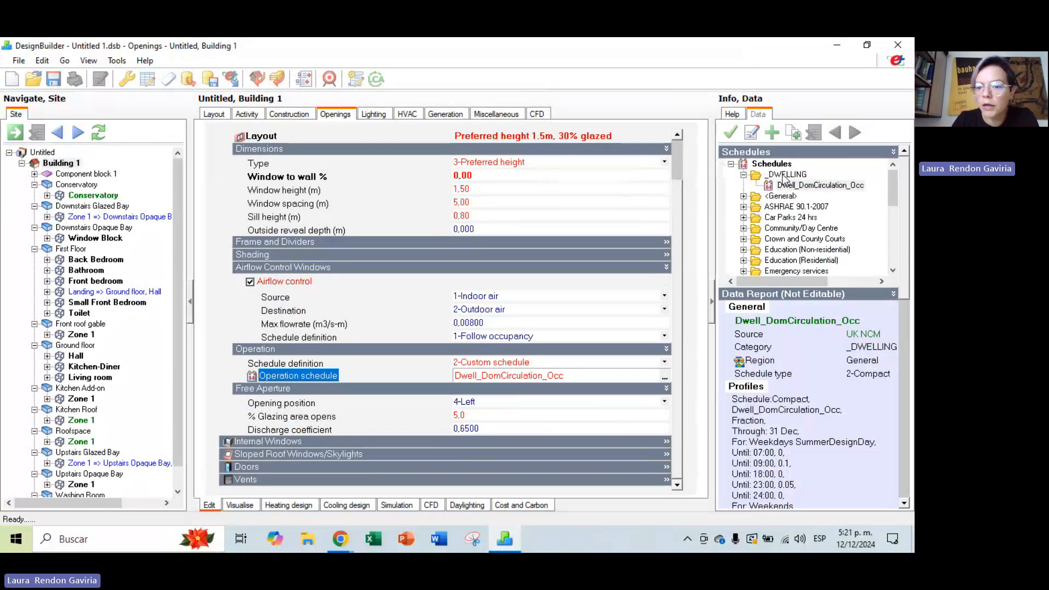
{"action": "scroll", "coordinate": [776, 210], "scroll_direction": "down", "scroll_amount": 5}
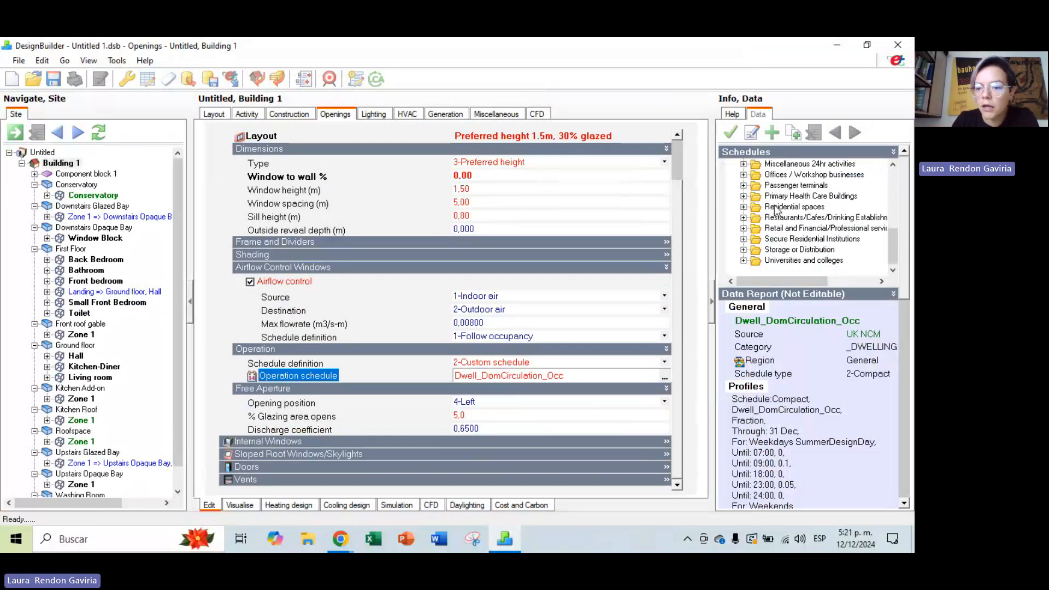
{"action": "scroll", "coordinate": [776, 211], "scroll_direction": "up", "scroll_amount": 5}
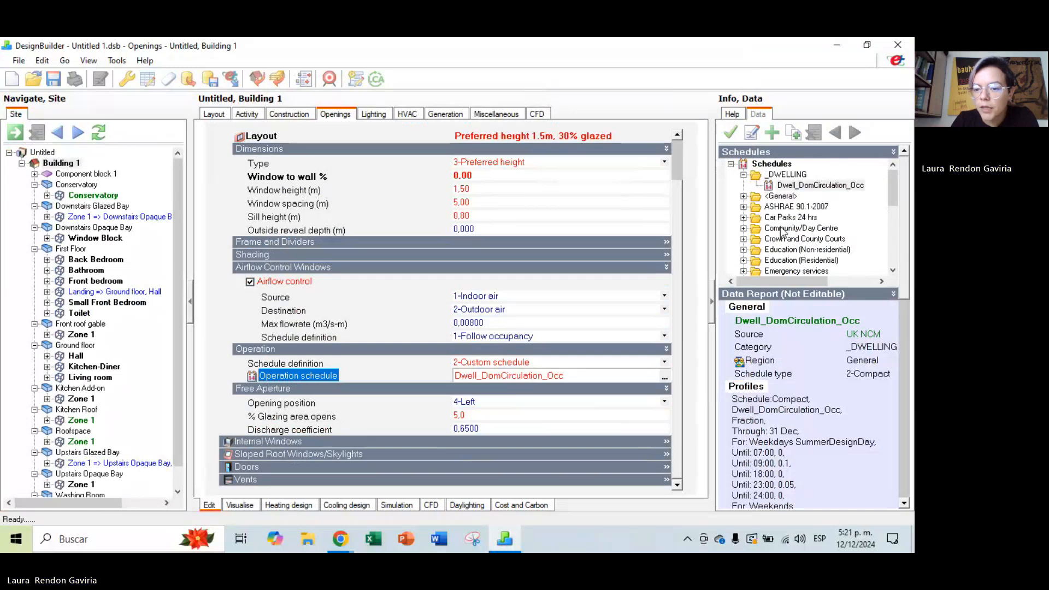
{"action": "scroll", "coordinate": [787, 230], "scroll_direction": "down", "scroll_amount": 1}
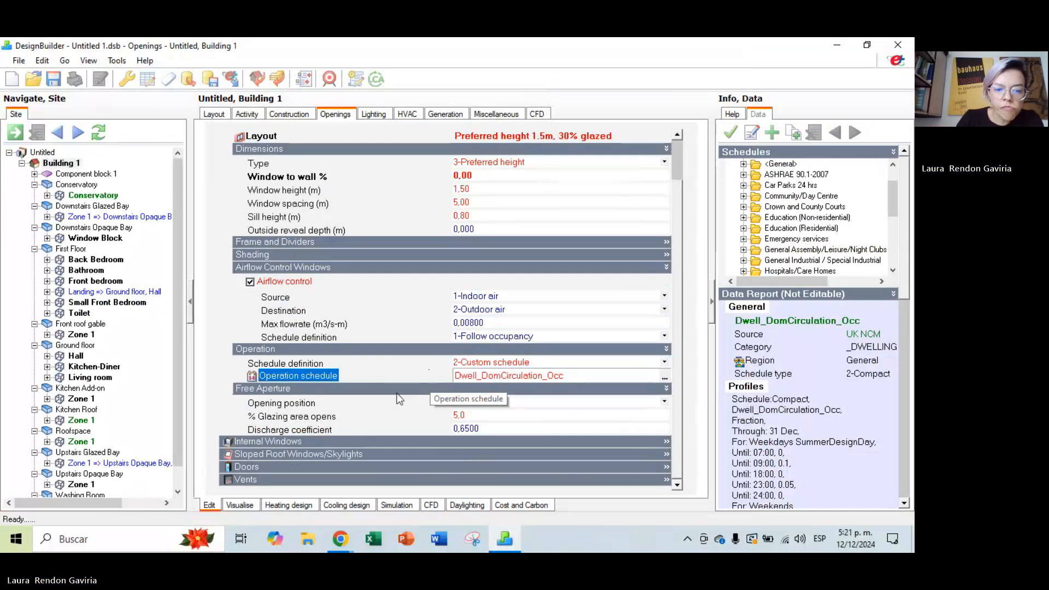
{"action": "left_click", "coordinate": [507, 363]}
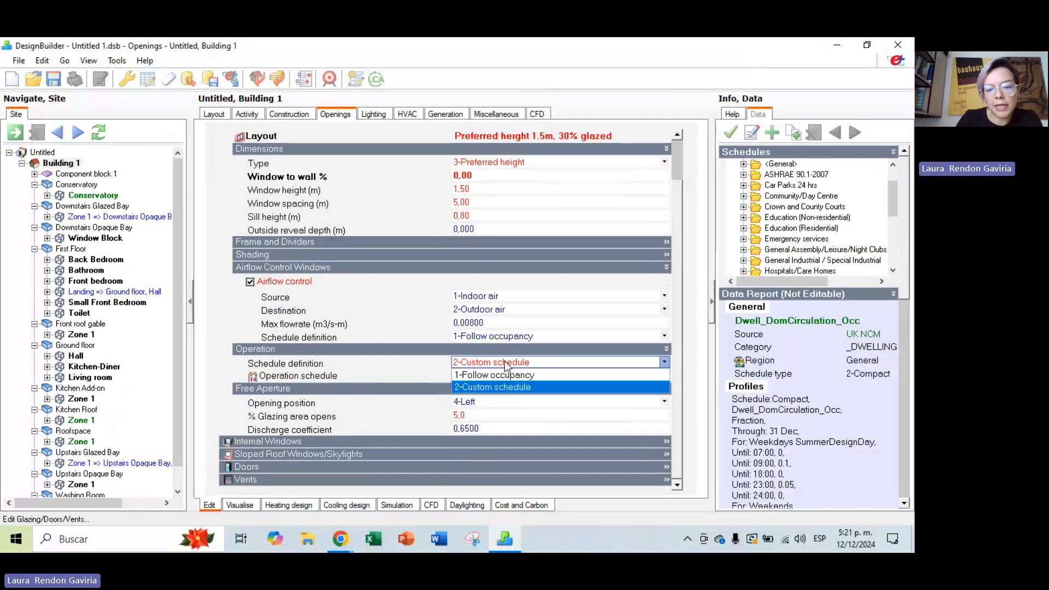
{"action": "left_click", "coordinate": [494, 375]}
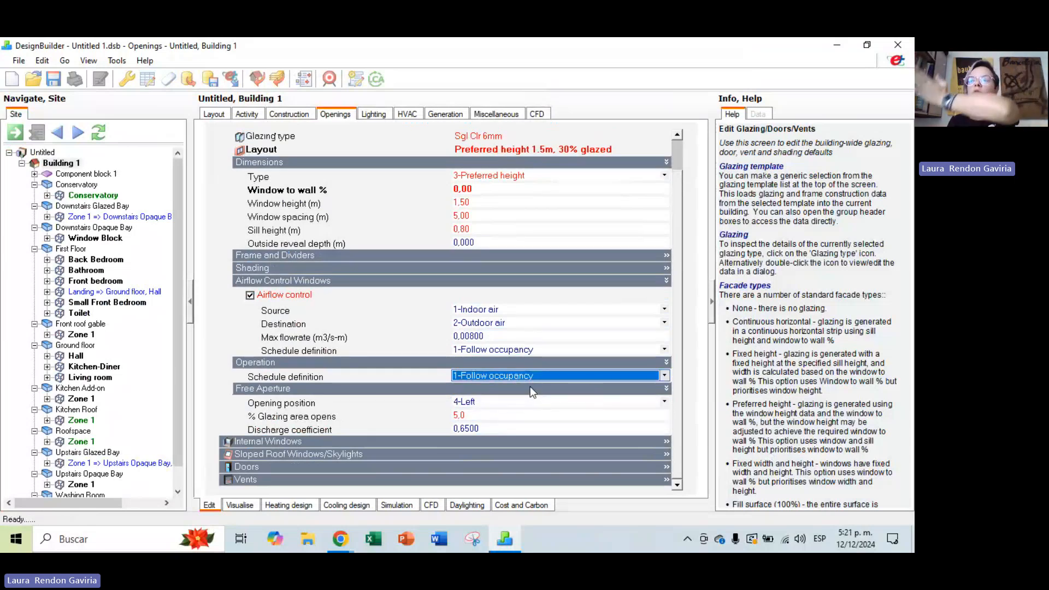
Set the external windows' % Glazing area opens to 50 and look over the internal windows' settings.
{"action": "left_click", "coordinate": [646, 420]}
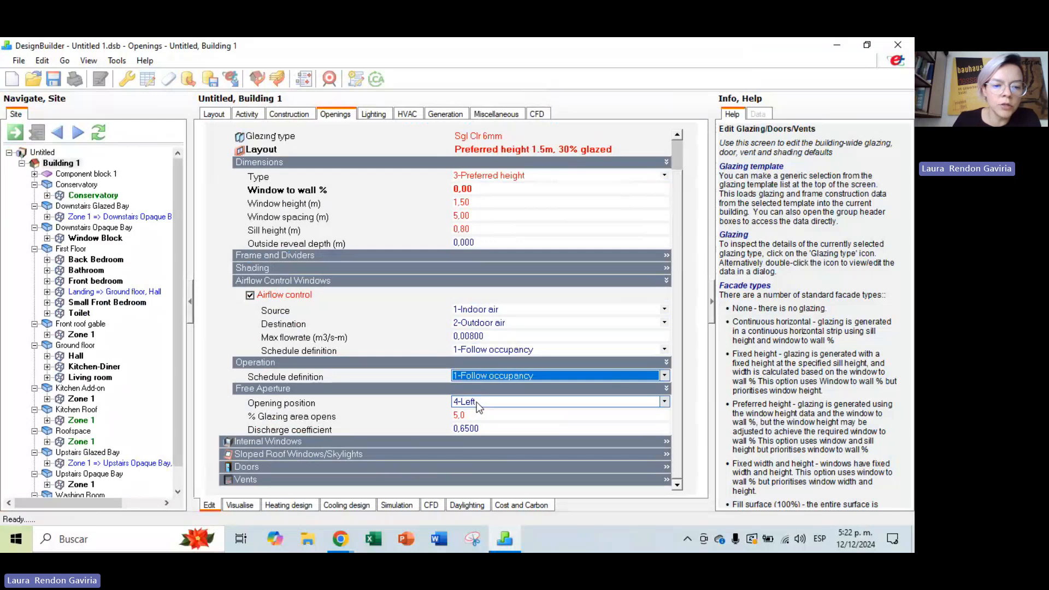
{"action": "left_click", "coordinate": [469, 415]}
{"action": "left_click", "coordinate": [490, 428]}
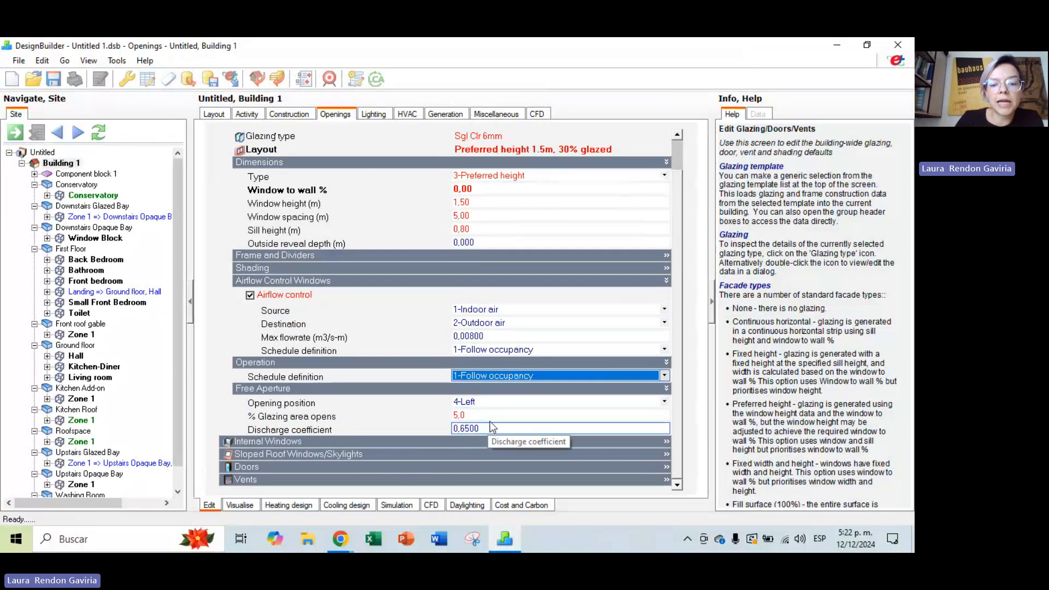
{"action": "left_click", "coordinate": [491, 417]}
{"action": "left_click", "coordinate": [491, 419]}
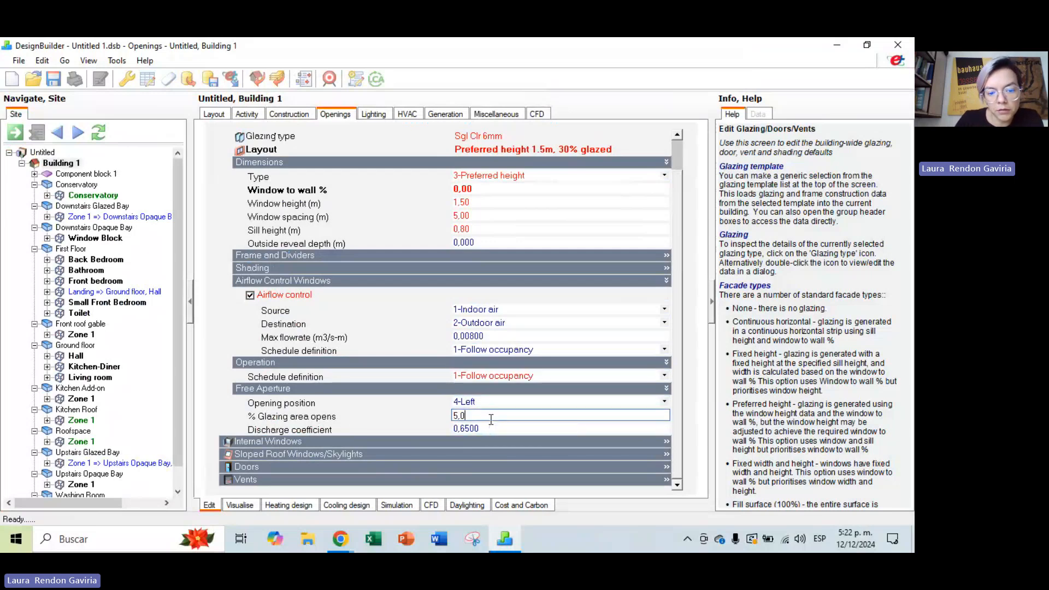
{"action": "left_click_drag", "start_coordinate": [490, 417], "coordinate": [442, 417]}
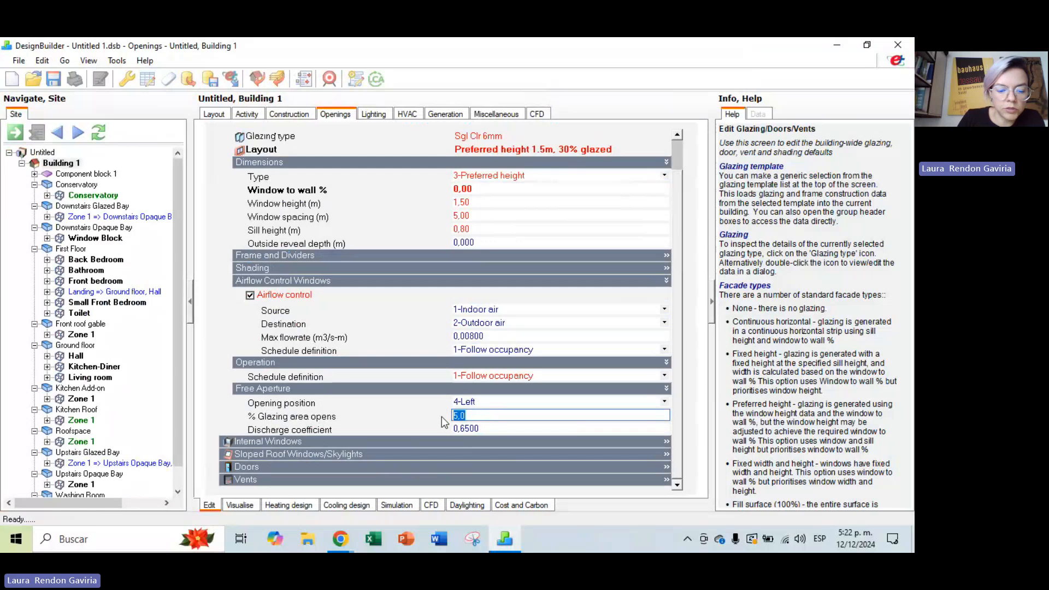
{"action": "type", "text": "50"}
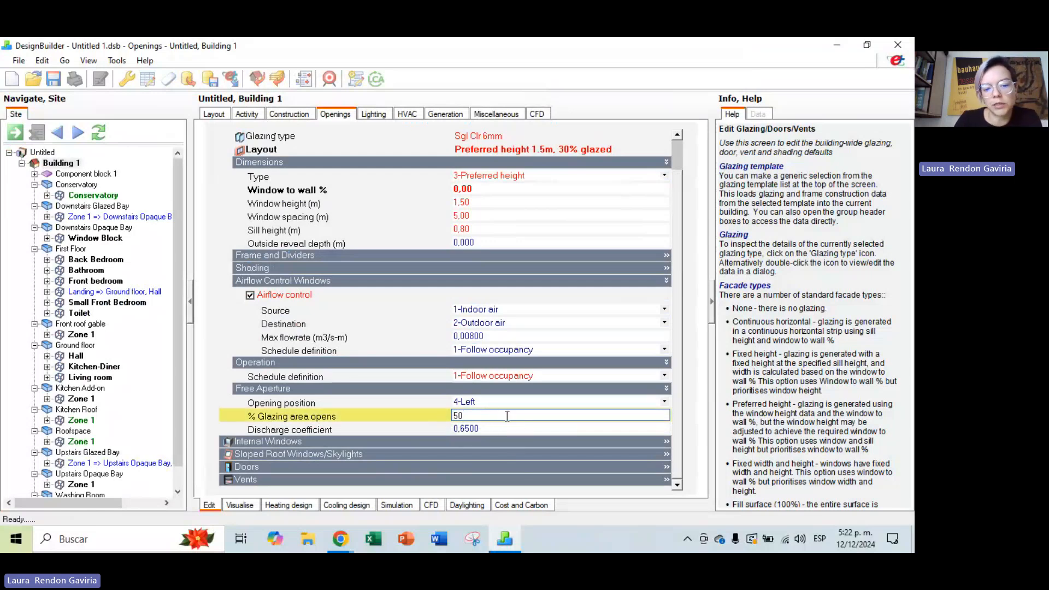
{"action": "left_click", "coordinate": [519, 431]}
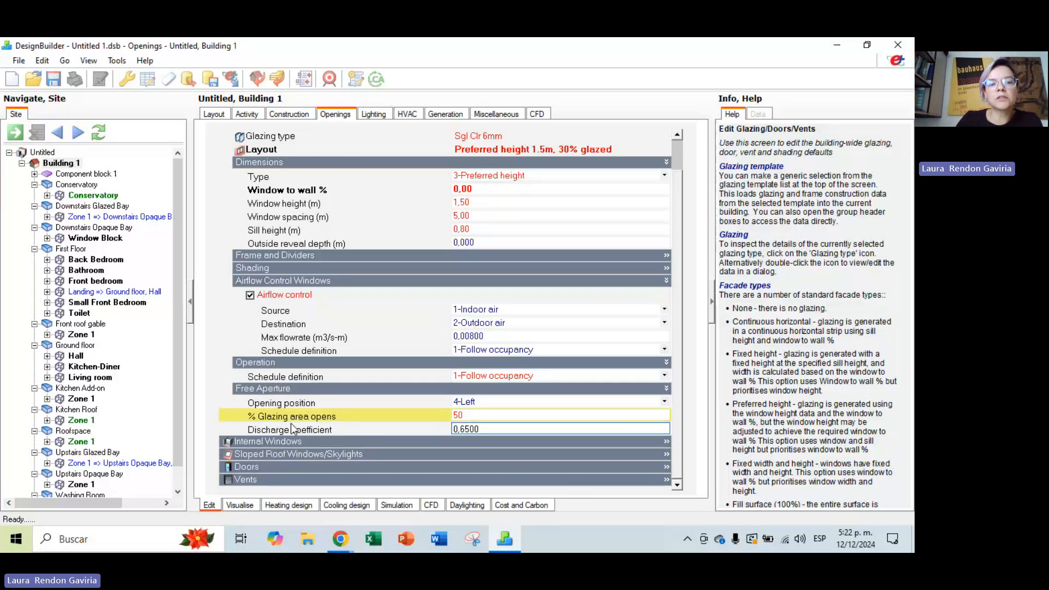
{"action": "scroll", "coordinate": [291, 423], "scroll_direction": "up", "scroll_amount": 1}
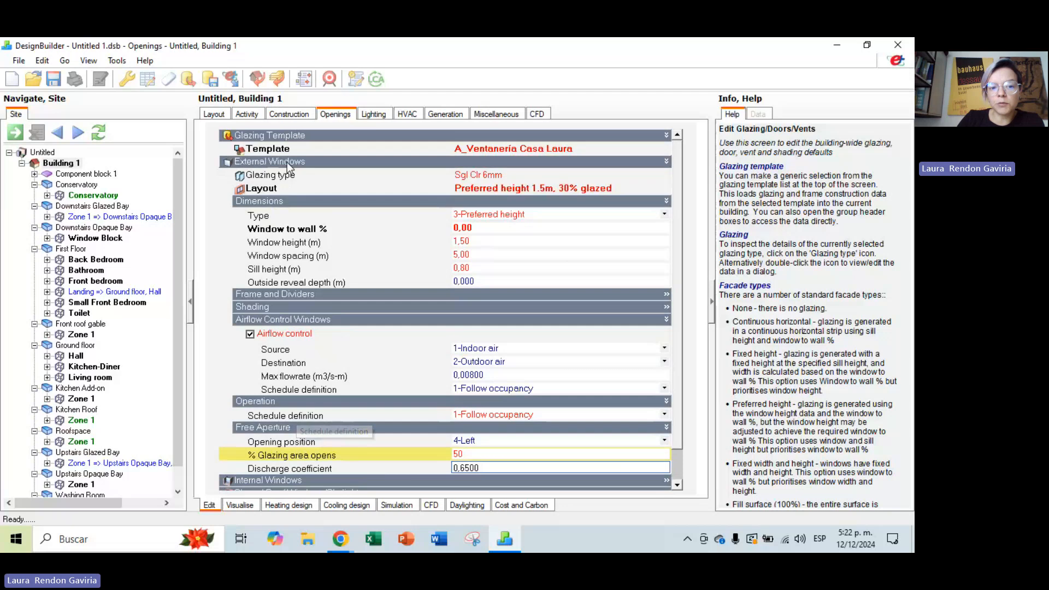
{"action": "scroll", "coordinate": [310, 455], "scroll_direction": "down", "scroll_amount": 1}
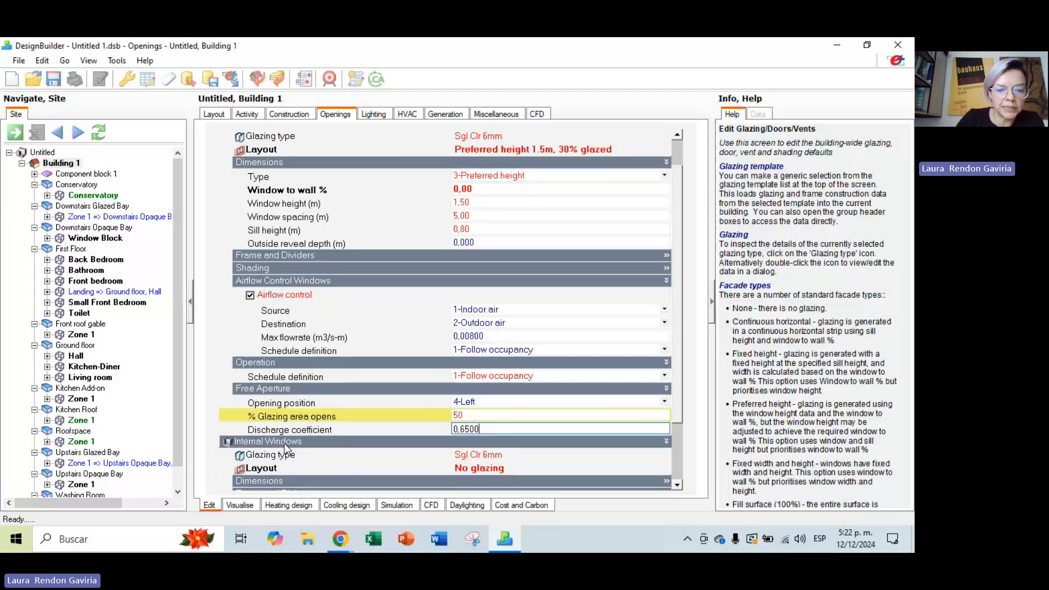
{"action": "scroll", "coordinate": [284, 444], "scroll_direction": "down", "scroll_amount": 2}
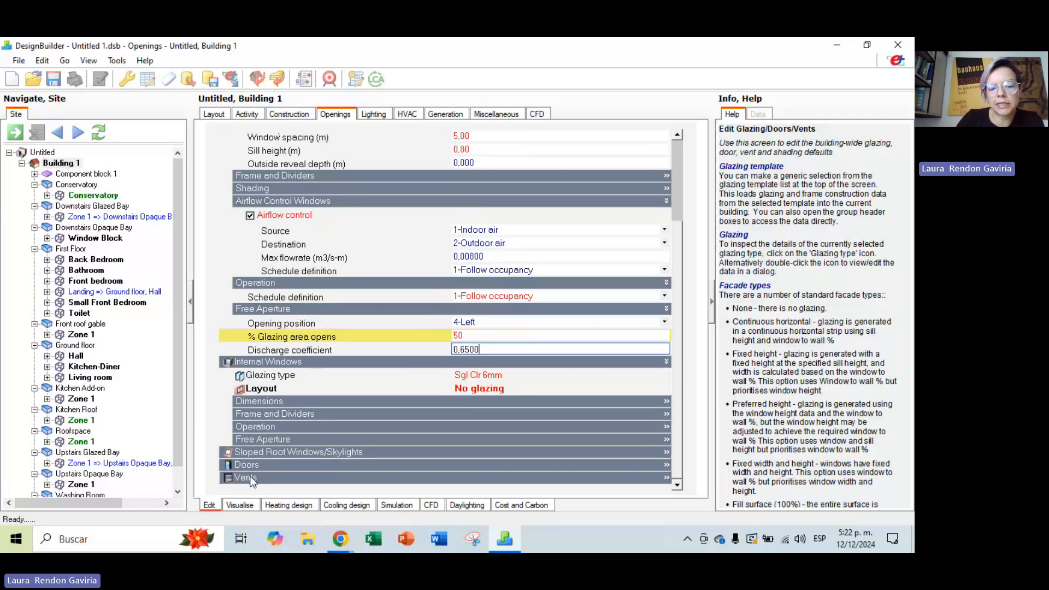
{"action": "scroll", "coordinate": [480, 407], "scroll_direction": "up", "scroll_amount": 3}
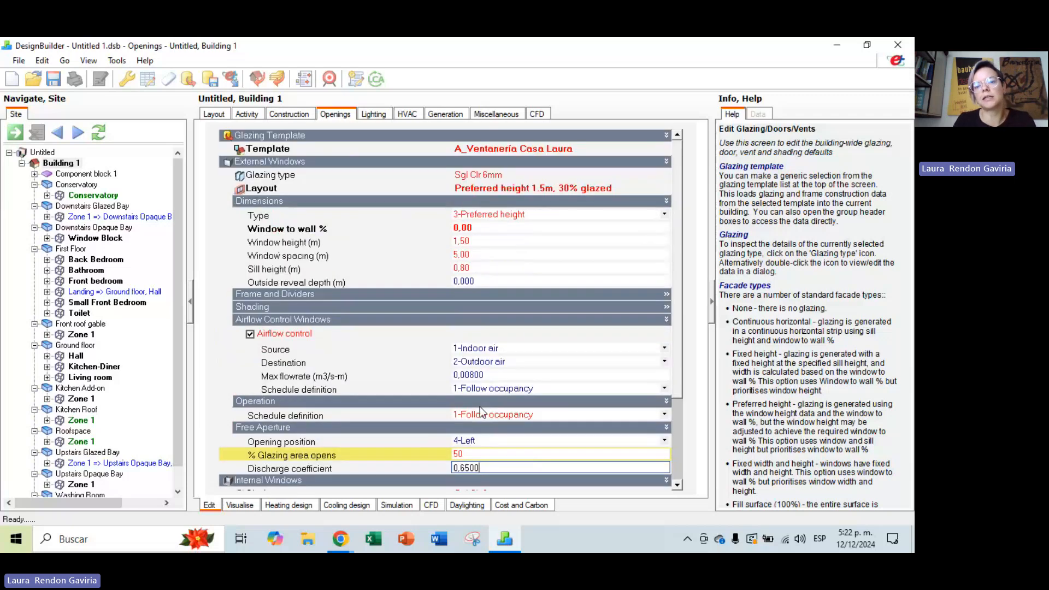
{"action": "left_click", "coordinate": [417, 234]}
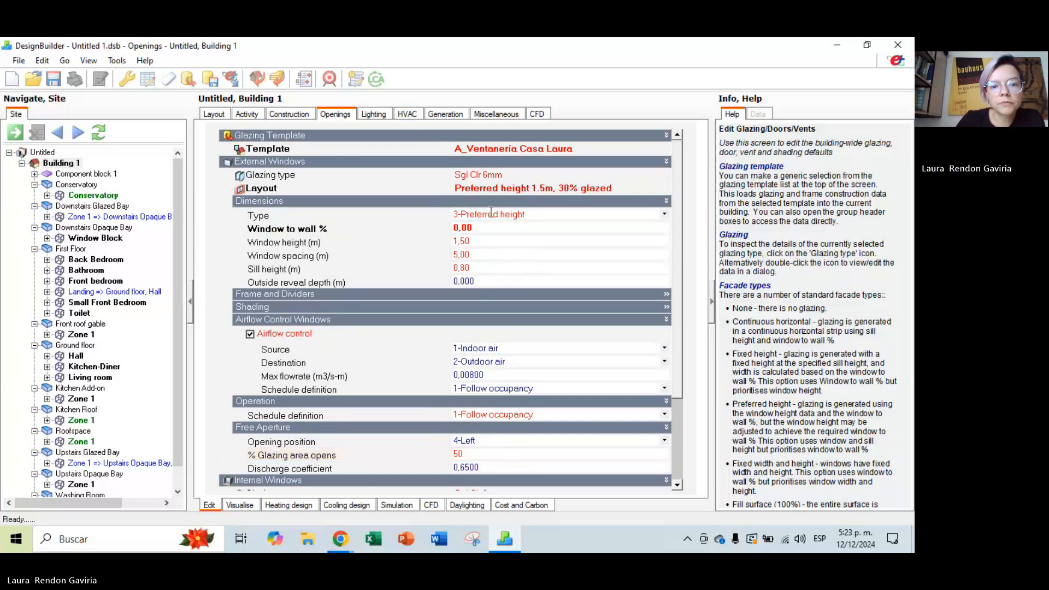
Inspect the building's current HVAC template and replace it with the generic Natural ventilation - No Heating/Cooling template.
{"action": "left_click", "coordinate": [407, 116]}
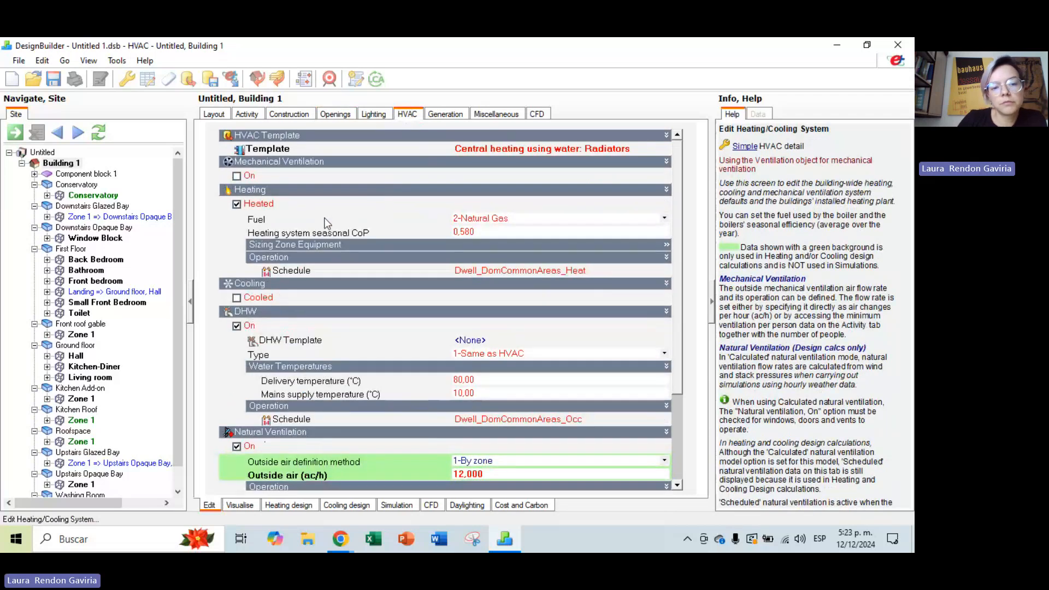
{"action": "left_click", "coordinate": [524, 149]}
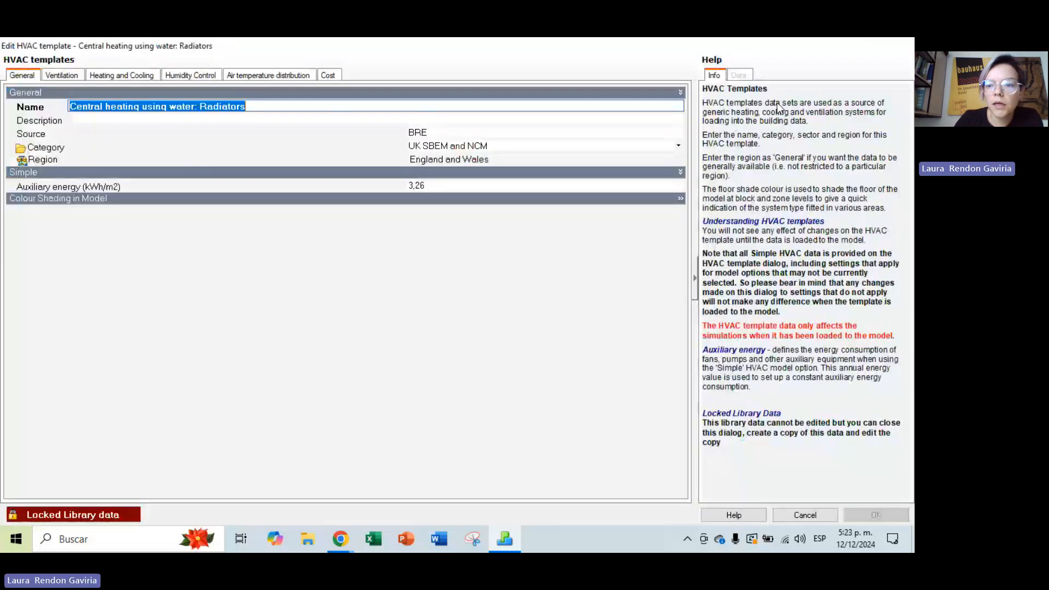
{"action": "double_click", "coordinate": [240, 107]}
{"action": "left_click", "coordinate": [240, 108]}
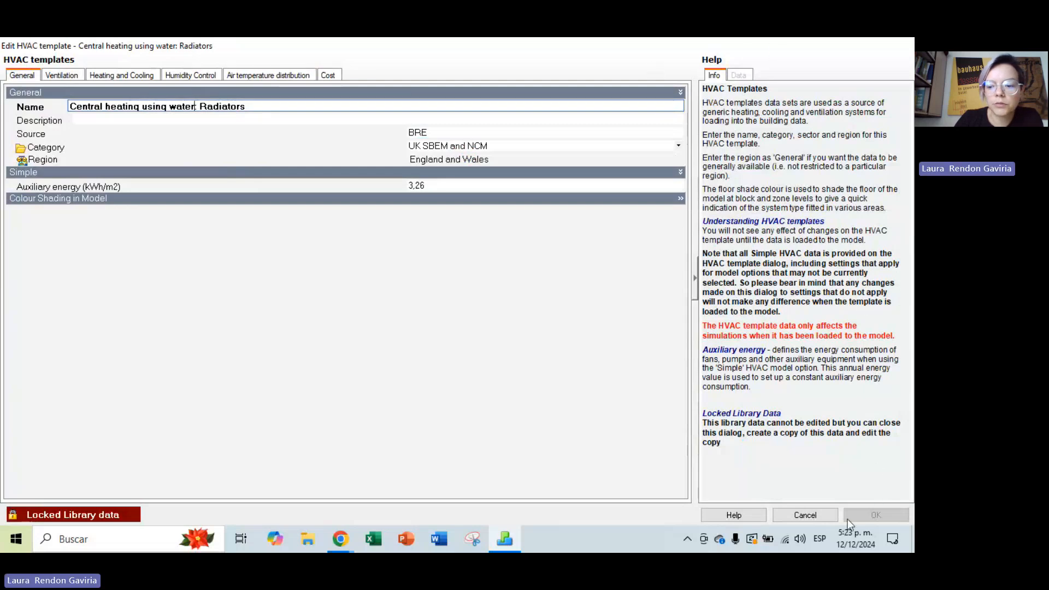
{"action": "left_click", "coordinate": [802, 516]}
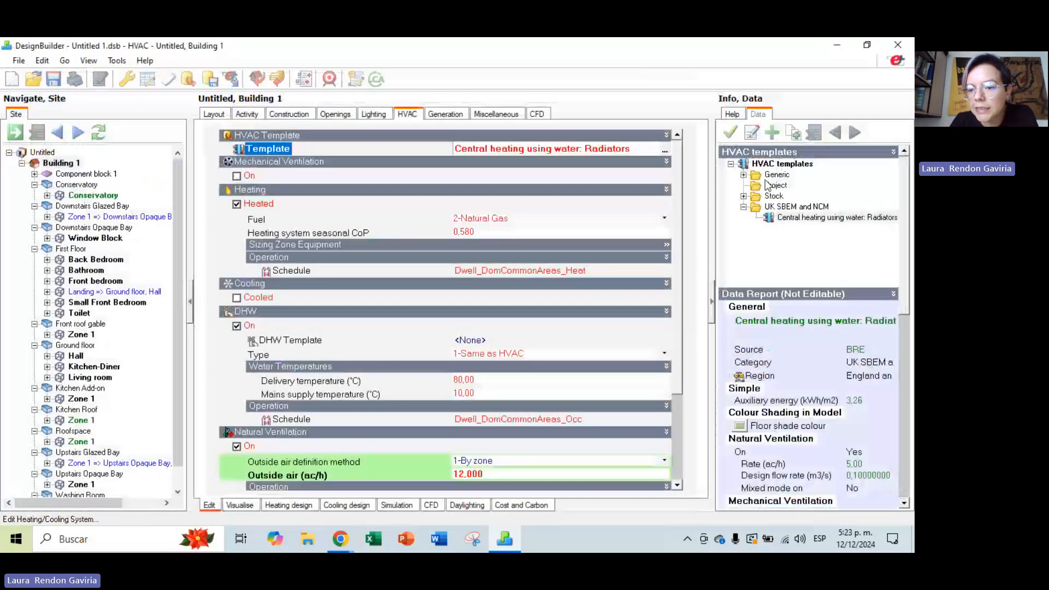
{"action": "double_click", "coordinate": [775, 175]}
{"action": "scroll", "coordinate": [787, 263], "scroll_direction": "down", "scroll_amount": 6}
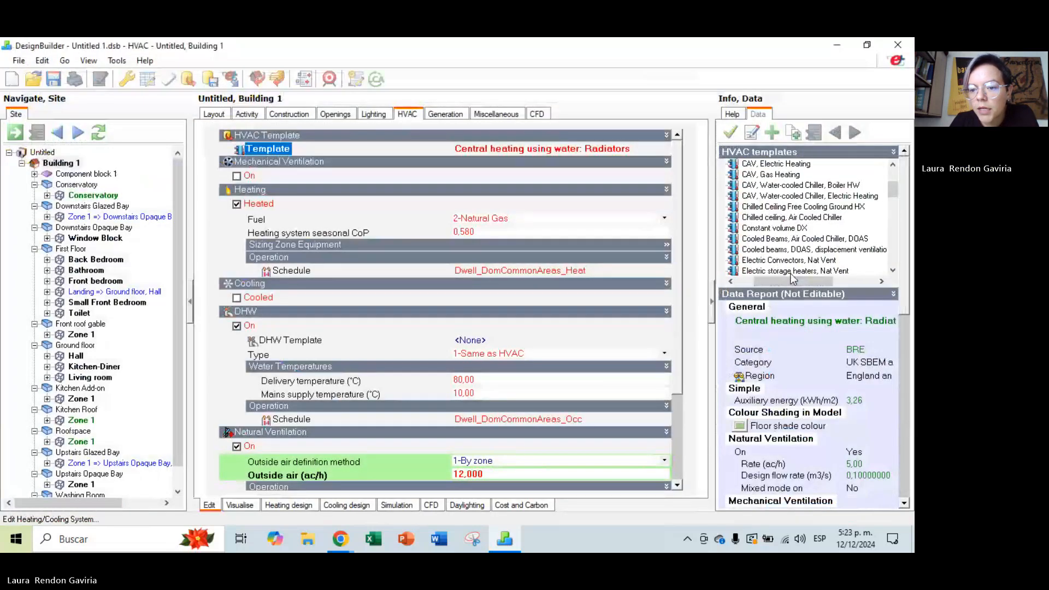
{"action": "scroll", "coordinate": [779, 262], "scroll_direction": "down", "scroll_amount": 2}
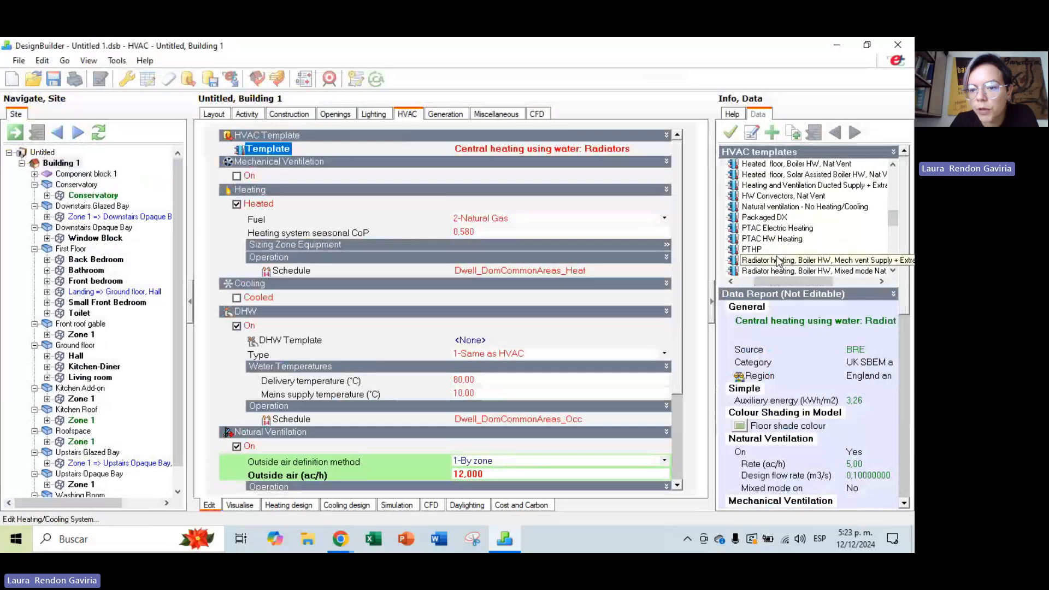
{"action": "left_click", "coordinate": [772, 208]}
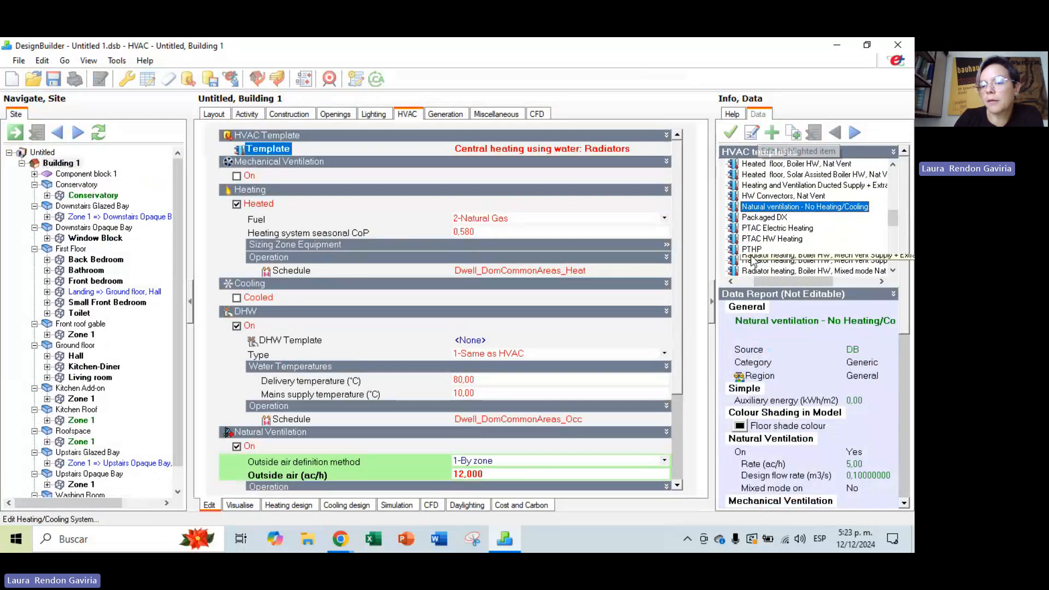
{"action": "left_click", "coordinate": [730, 132]}
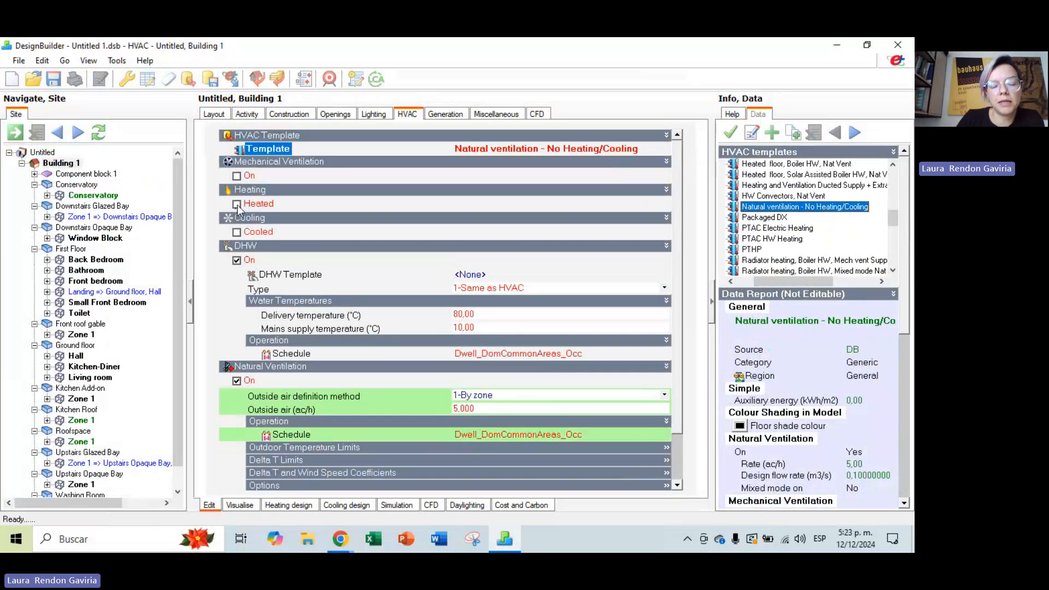
Turn off DHW and enable the outdoor minimum and maximum temperature controls for natural ventilation.
{"action": "left_click", "coordinate": [237, 261]}
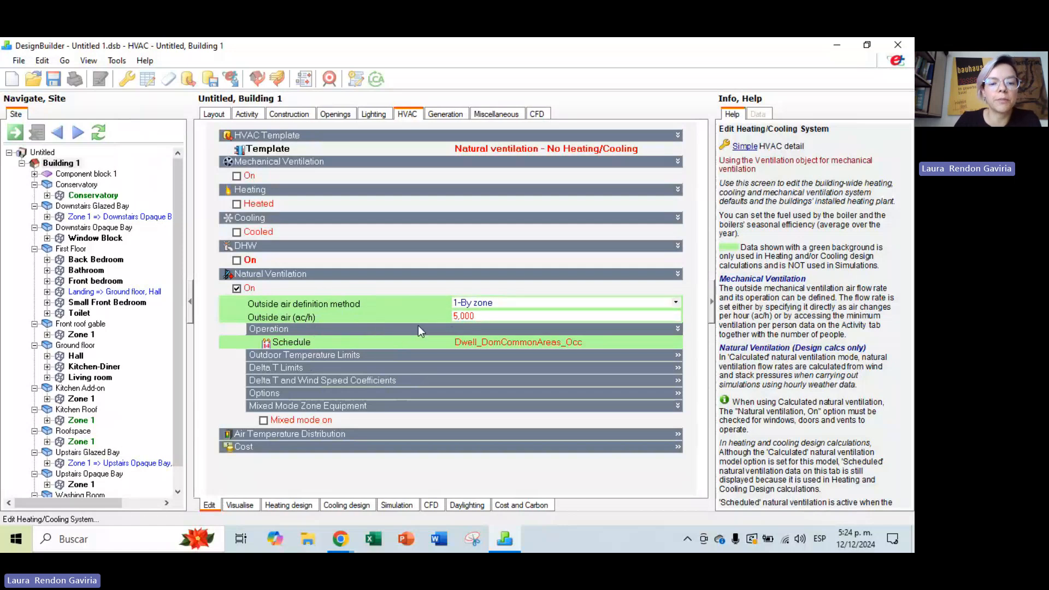
{"action": "left_click", "coordinate": [679, 356]}
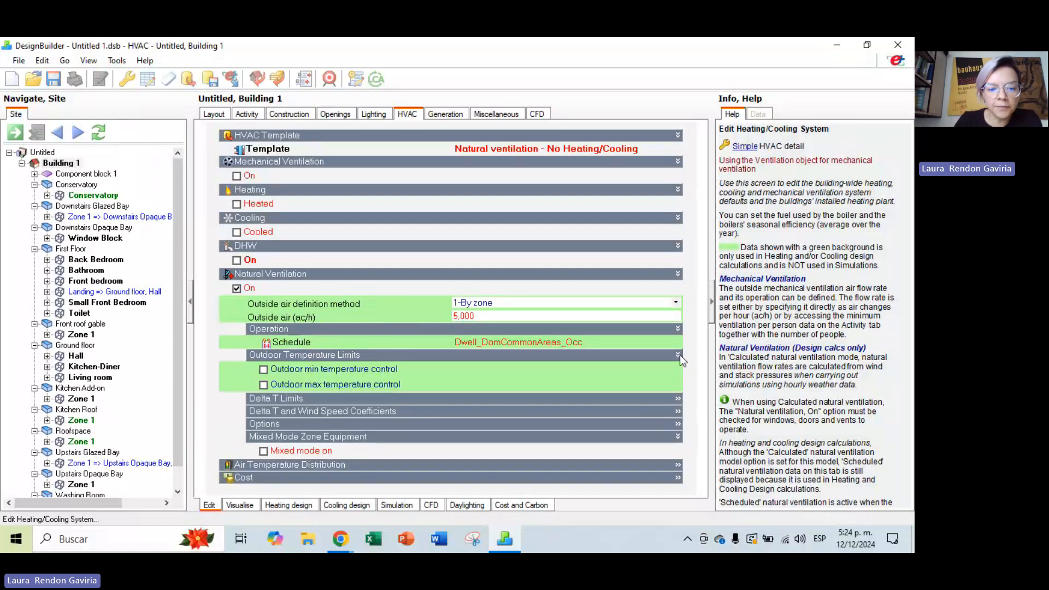
{"action": "left_click", "coordinate": [264, 386]}
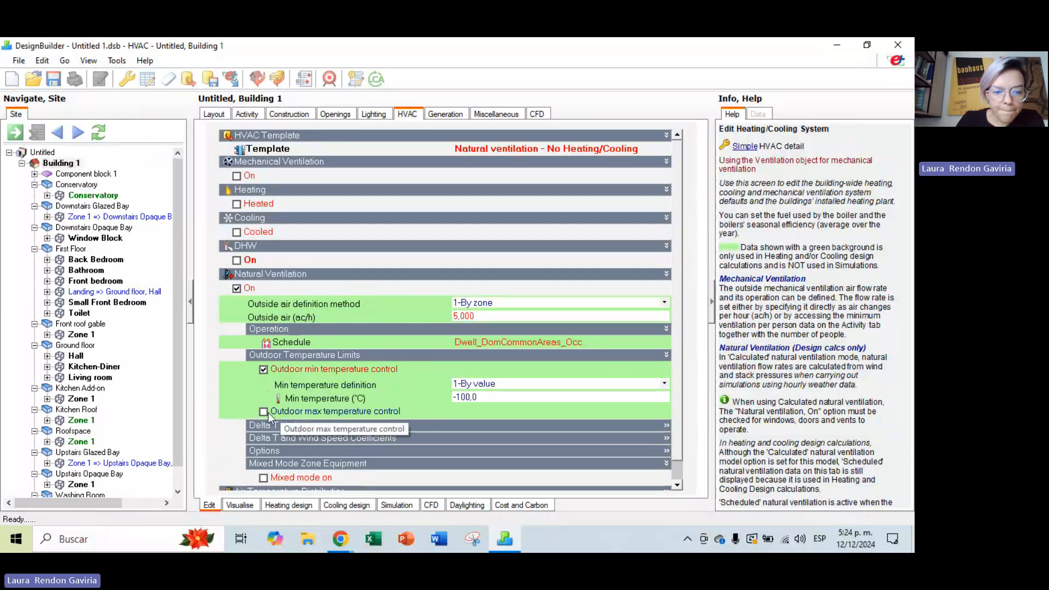
{"action": "left_click", "coordinate": [377, 411]}
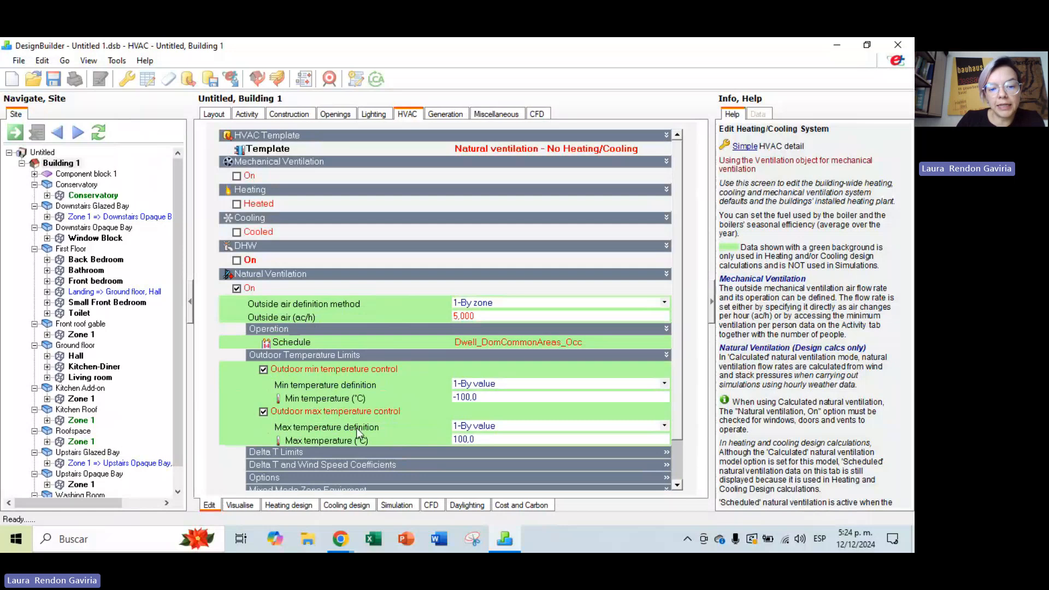
{"action": "scroll", "coordinate": [347, 398], "scroll_direction": "down", "scroll_amount": 1}
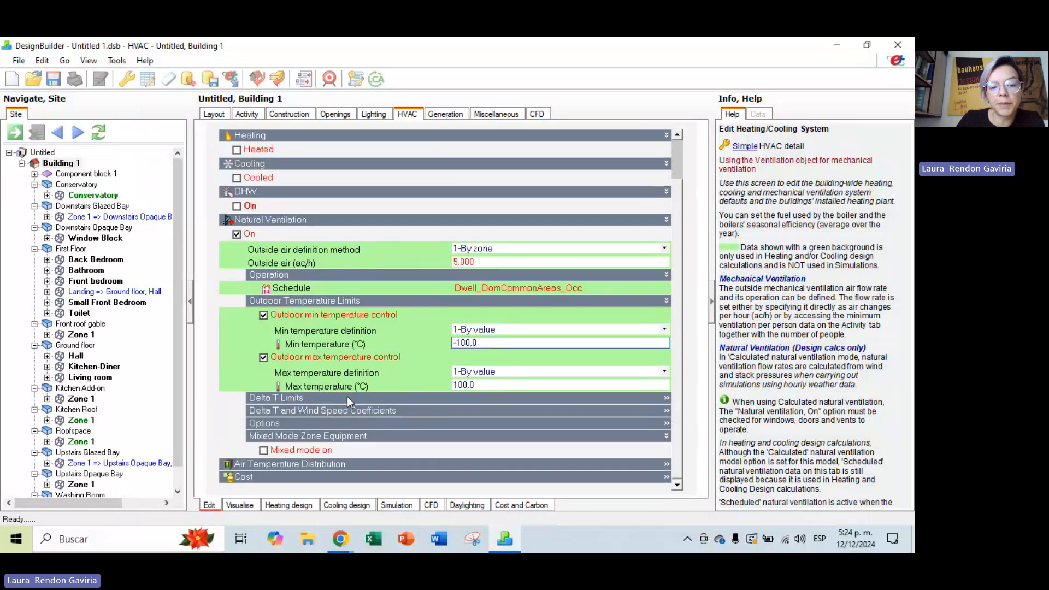
{"action": "scroll", "coordinate": [350, 383], "scroll_direction": "up", "scroll_amount": 1}
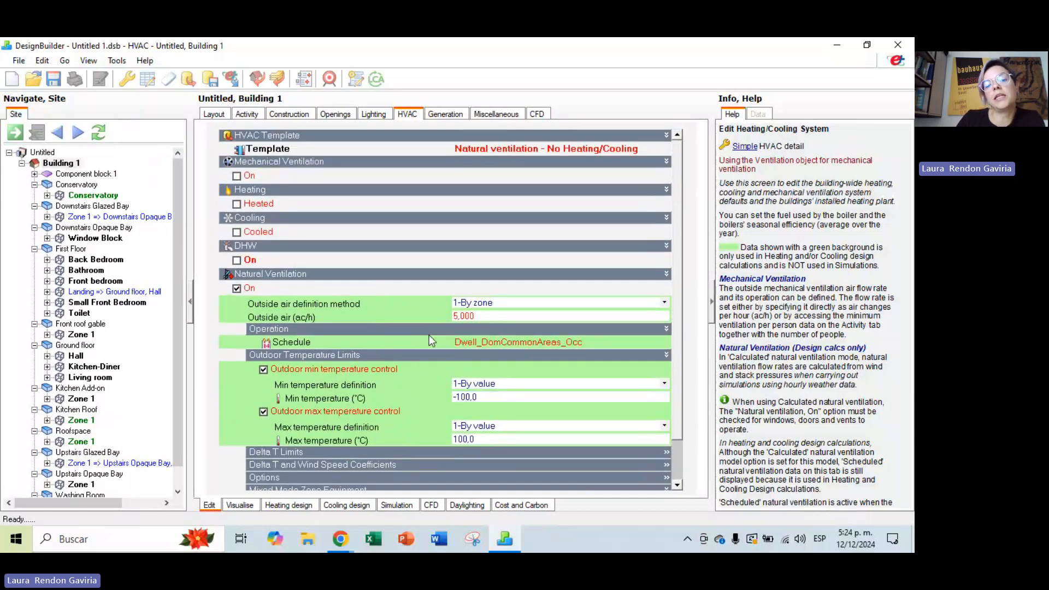
Assign the A_Dormitorio schedule from the residential spaces library to the building's natural ventilation operation.
{"action": "left_click", "coordinate": [584, 341]}
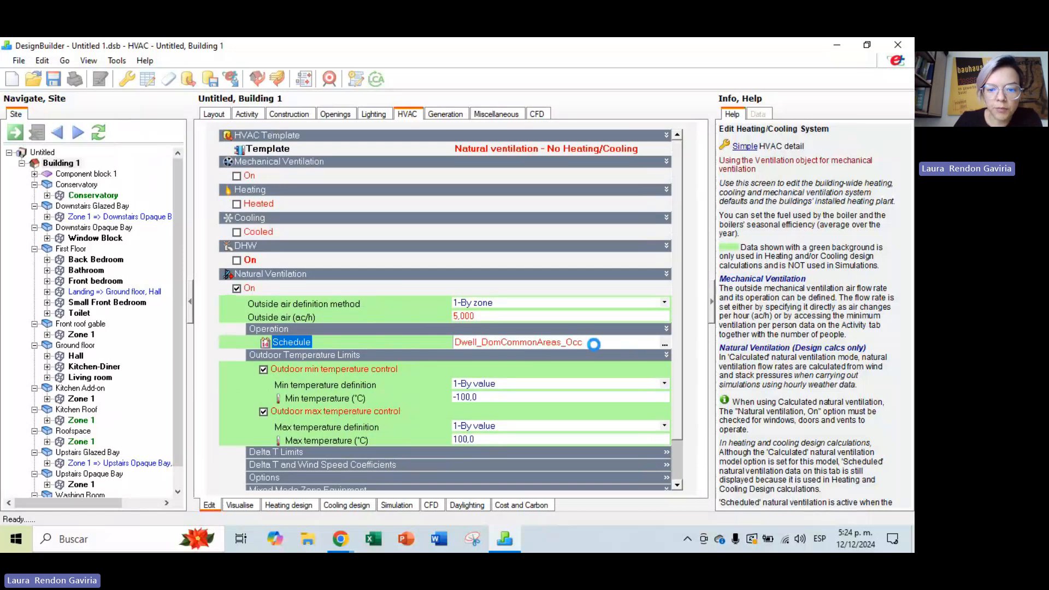
{"action": "scroll", "coordinate": [815, 202], "scroll_direction": "up", "scroll_amount": 2}
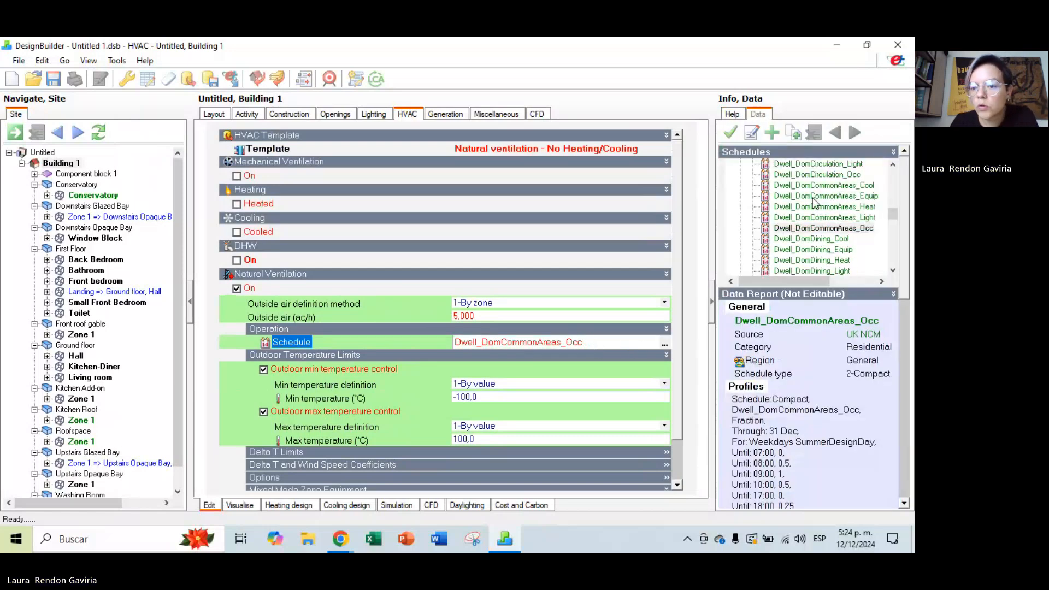
{"action": "scroll", "coordinate": [814, 202], "scroll_direction": "up", "scroll_amount": 1}
{"action": "left_click", "coordinate": [791, 174]}
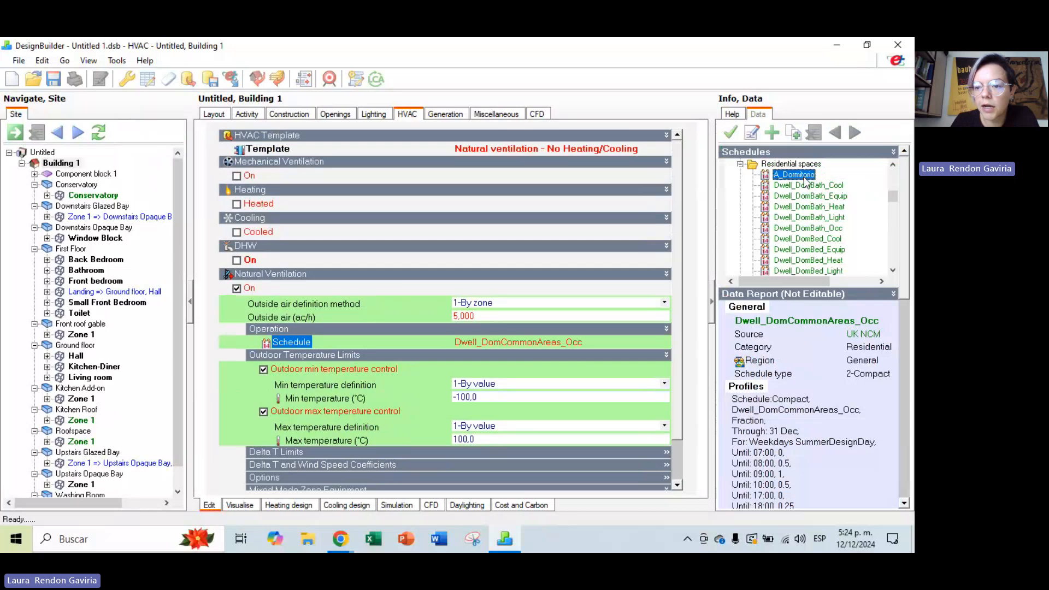
{"action": "left_click", "coordinate": [731, 132]}
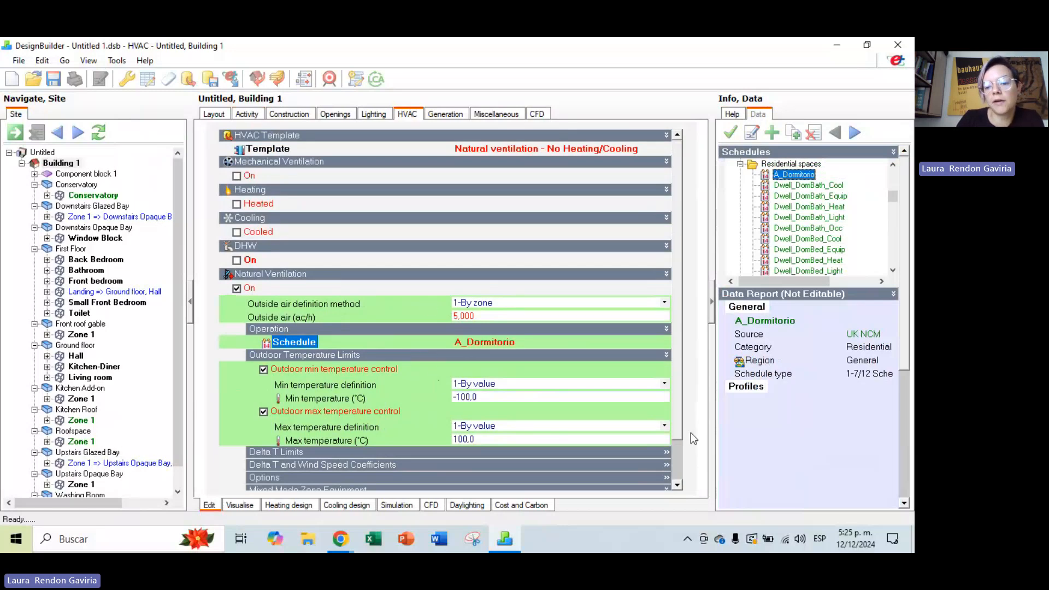
Expand the natural ventilation options and examine the available control modes, keeping 2-Temperature.
{"action": "scroll", "coordinate": [674, 422], "scroll_direction": "down", "scroll_amount": 2}
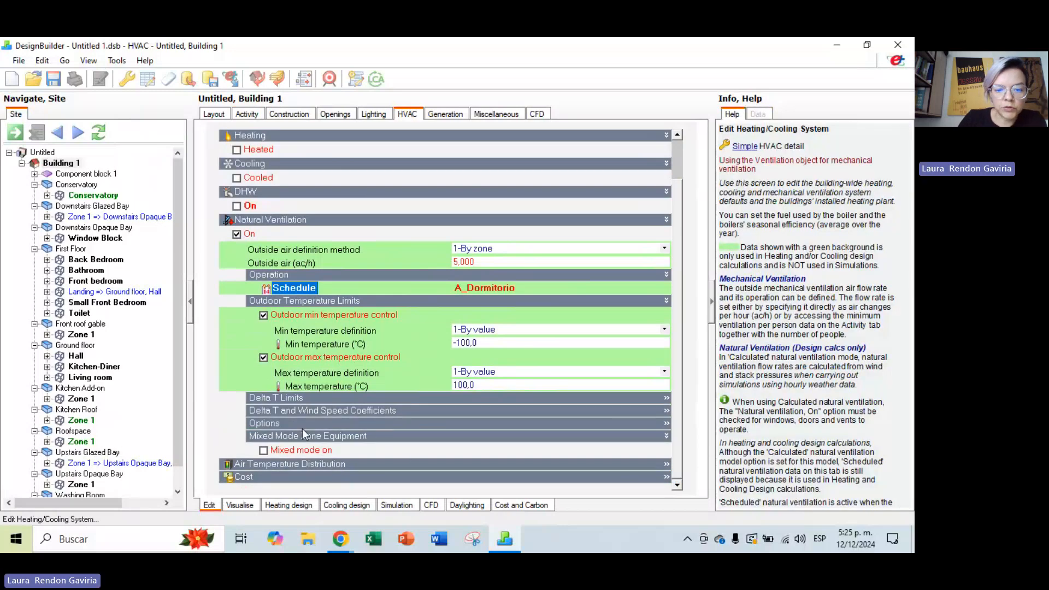
{"action": "left_click", "coordinate": [315, 424]}
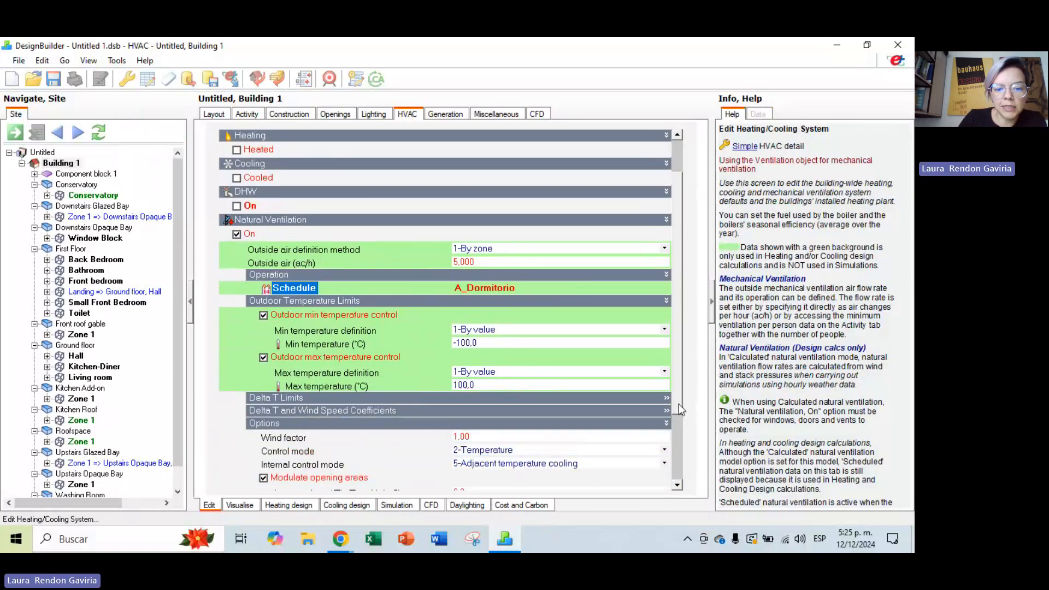
{"action": "scroll", "coordinate": [679, 413], "scroll_direction": "up", "scroll_amount": 1}
{"action": "scroll", "coordinate": [679, 413], "scroll_direction": "down", "scroll_amount": 3}
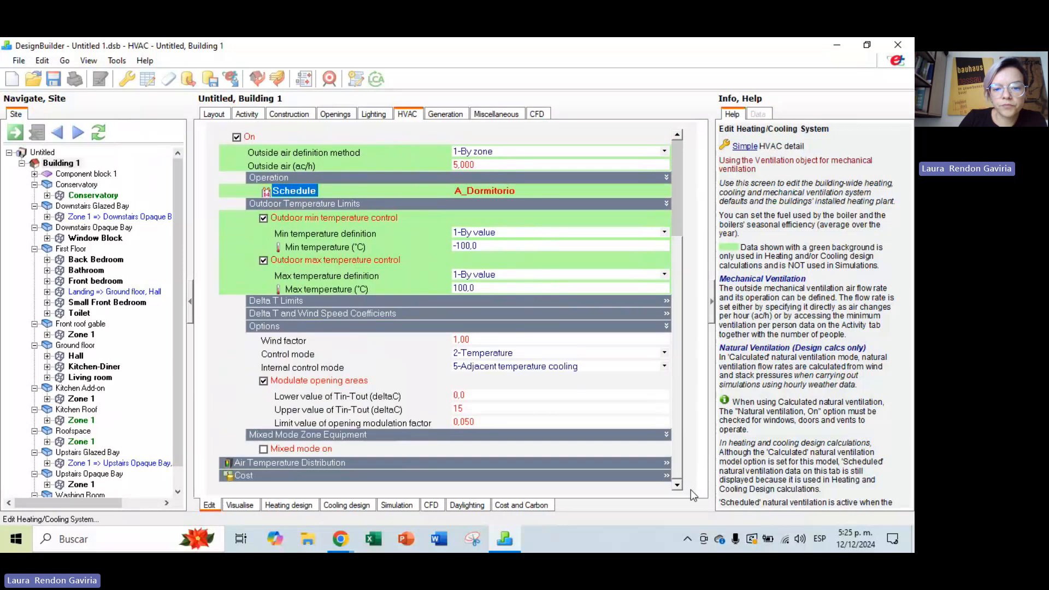
{"action": "left_click", "coordinate": [290, 356]}
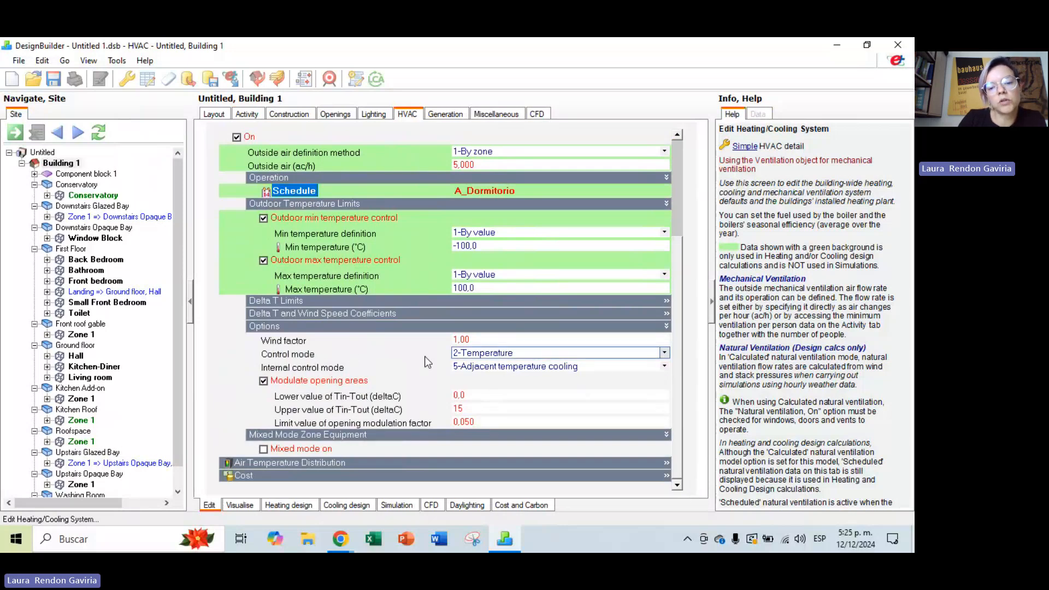
{"action": "left_click", "coordinate": [516, 353]}
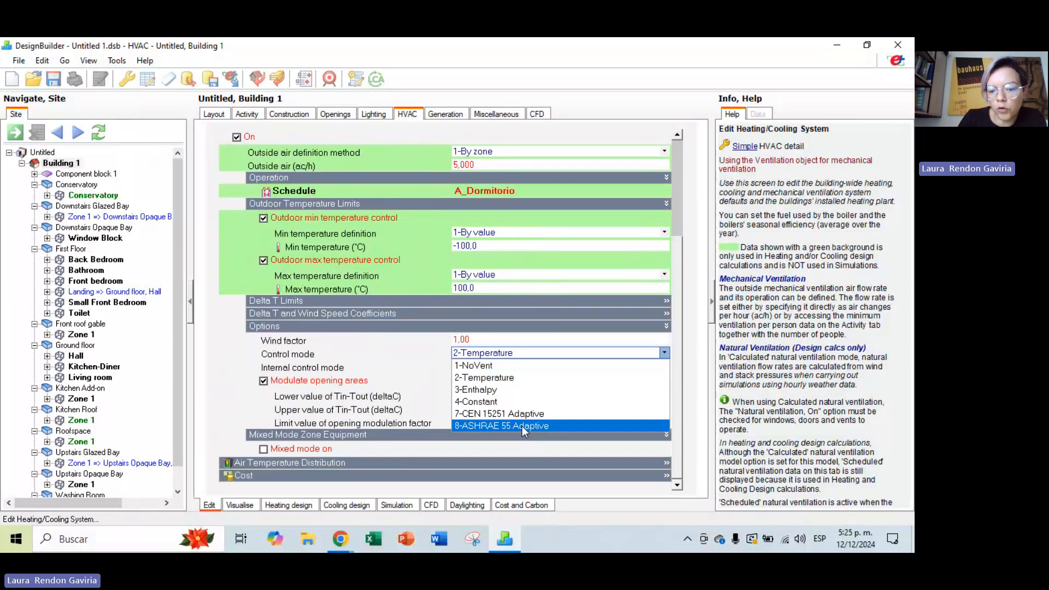
{"action": "left_click", "coordinate": [686, 359]}
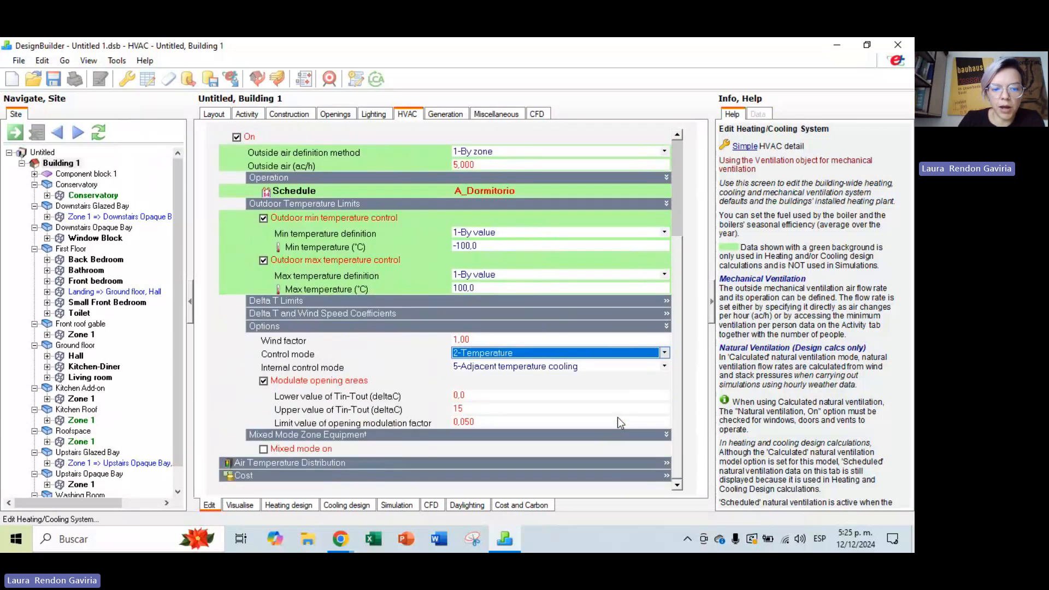
Turn off the outdoor minimum and maximum temperature controls for natural ventilation.
{"action": "scroll", "coordinate": [618, 418], "scroll_direction": "up", "scroll_amount": 4}
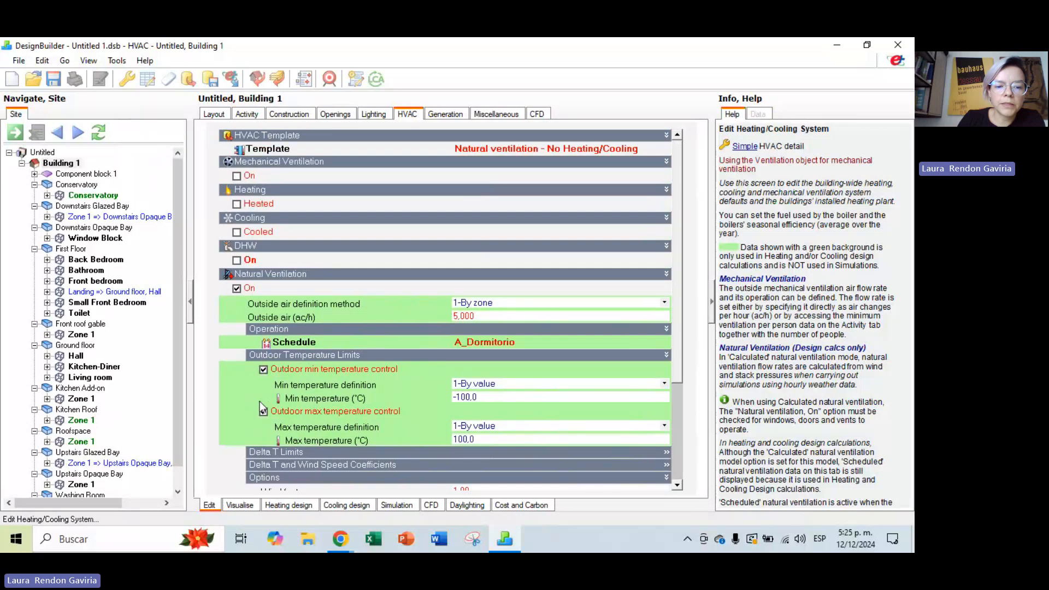
{"action": "left_click", "coordinate": [264, 385]}
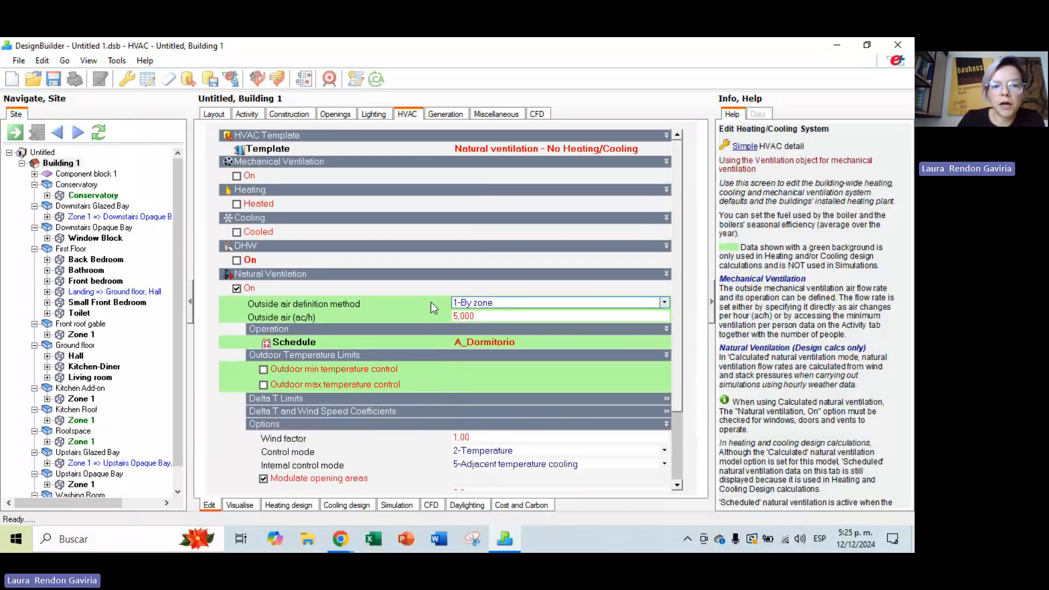
Go up to the site-level layout and open the hourly weather data tool.
{"action": "left_click", "coordinate": [367, 115]}
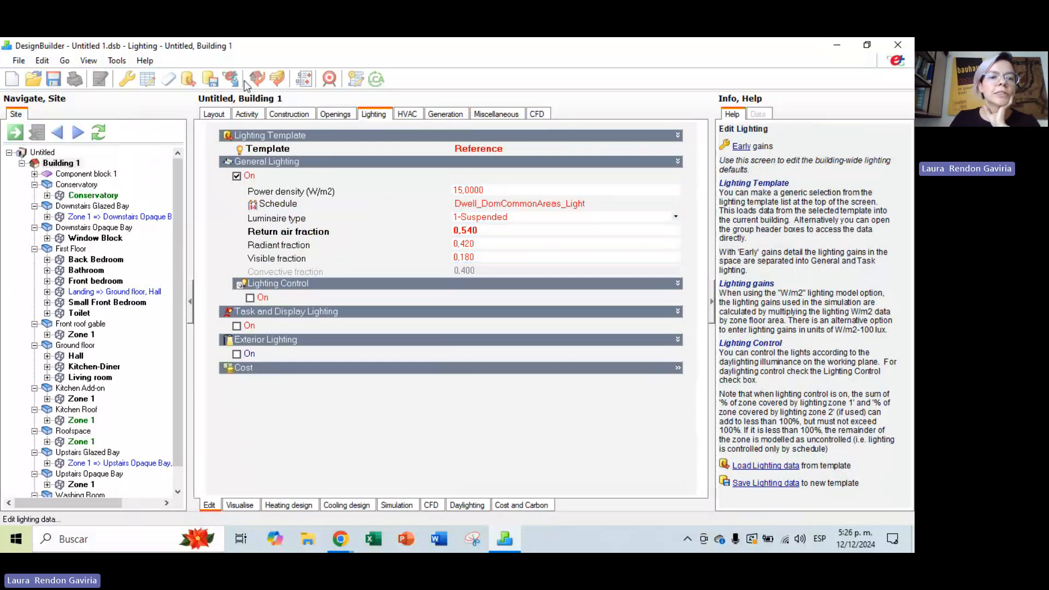
{"action": "left_click", "coordinate": [213, 115]}
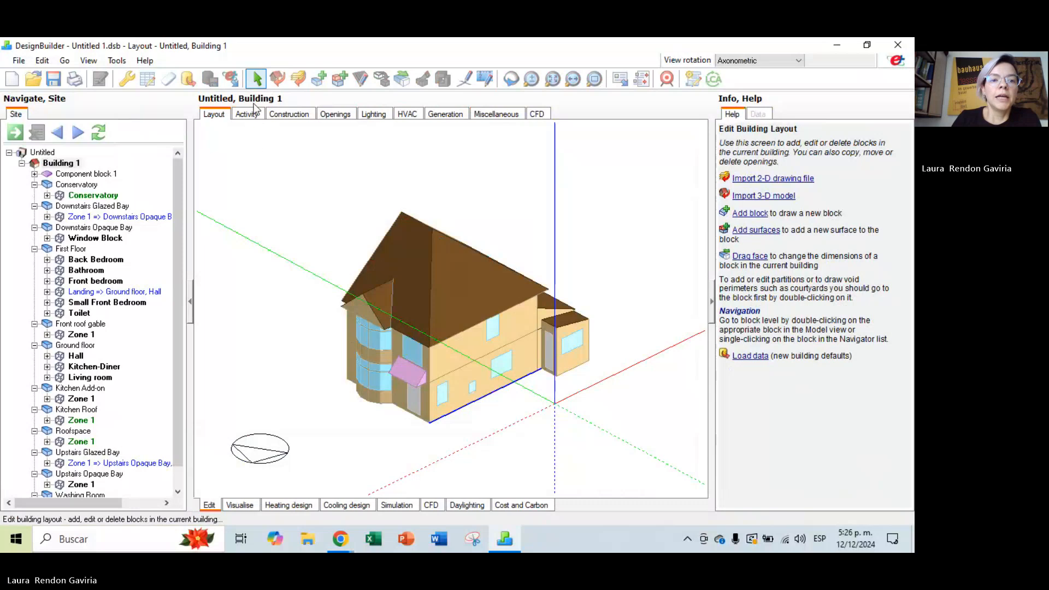
{"action": "left_click", "coordinate": [48, 154]}
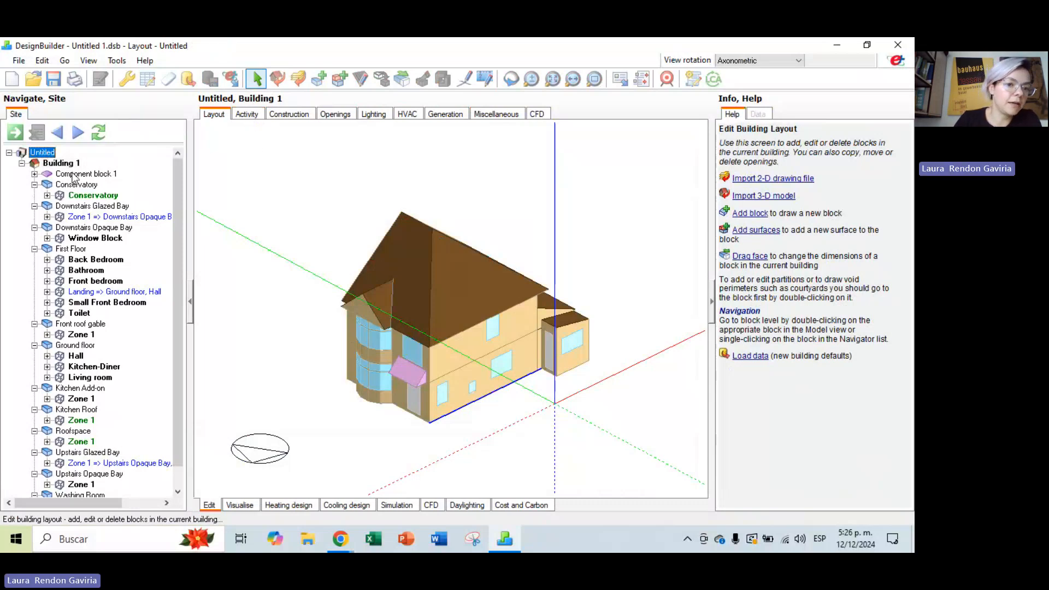
{"action": "left_click", "coordinate": [567, 257]}
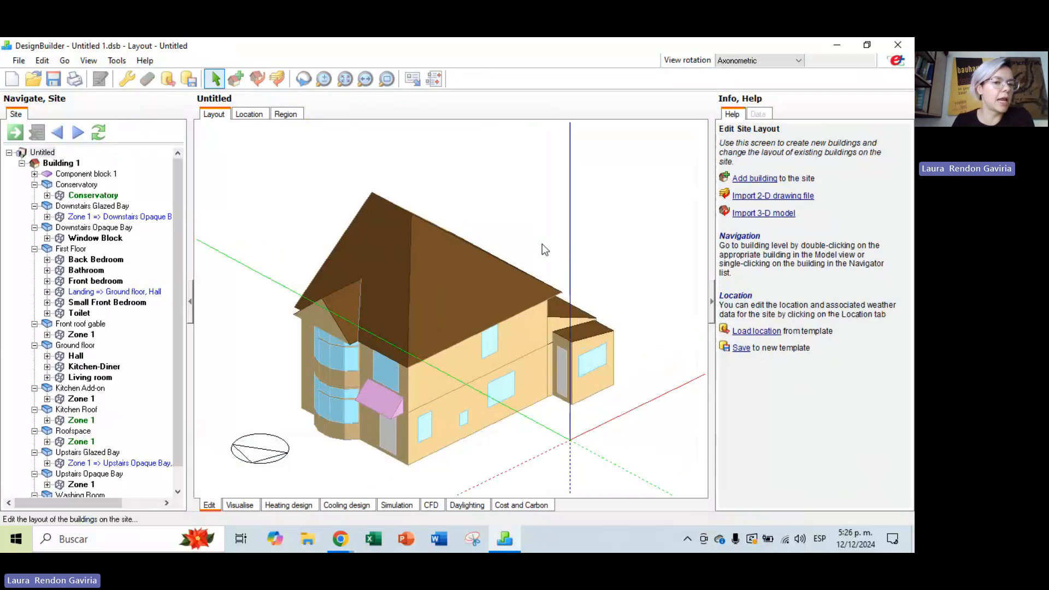
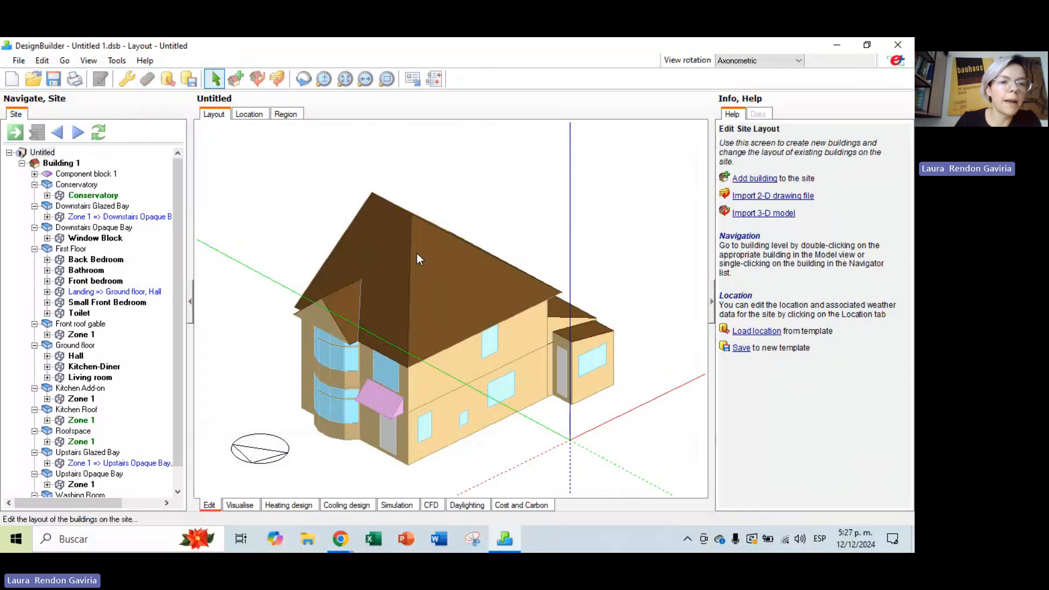
{"action": "left_click", "coordinate": [117, 61]}
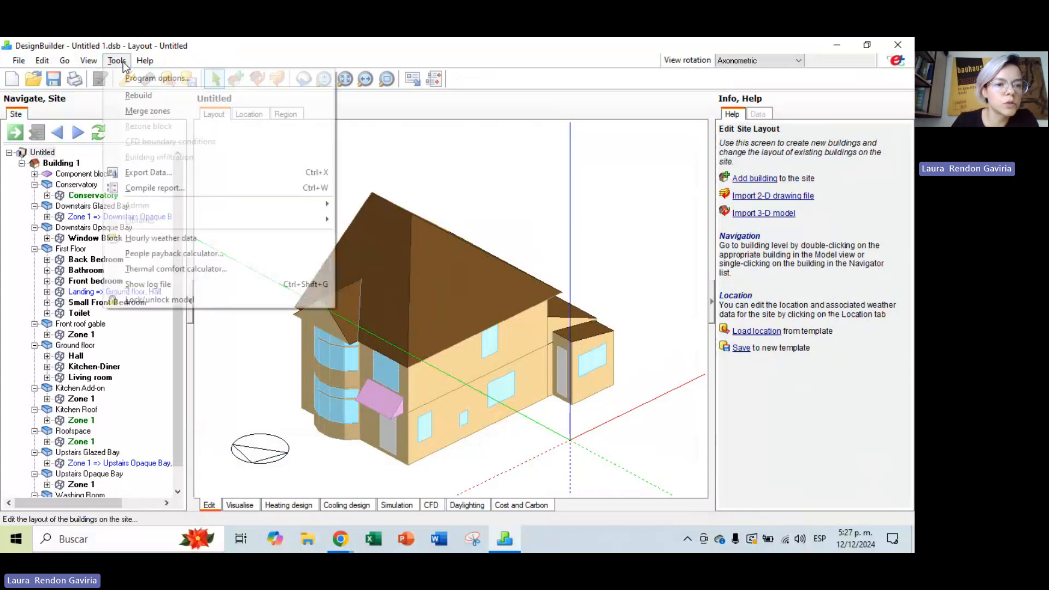
{"action": "left_click", "coordinate": [176, 238]}
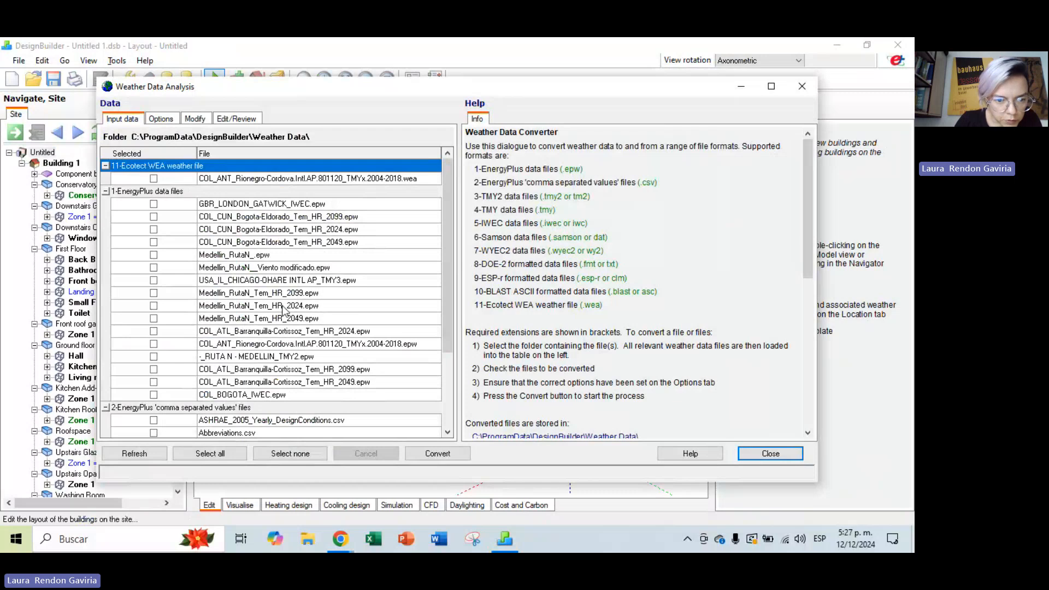
Try to convert the Medellin_RutaN_.epw weather file, and deselect it after the attempt.
{"action": "left_click", "coordinate": [242, 256]}
{"action": "left_click", "coordinate": [154, 256]}
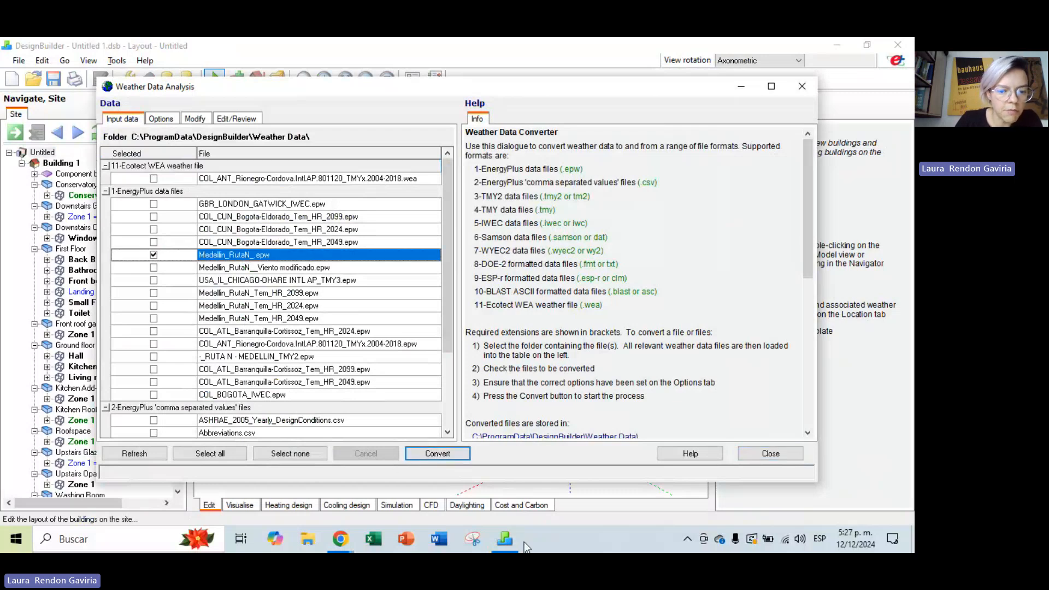
{"action": "left_click", "coordinate": [457, 456]}
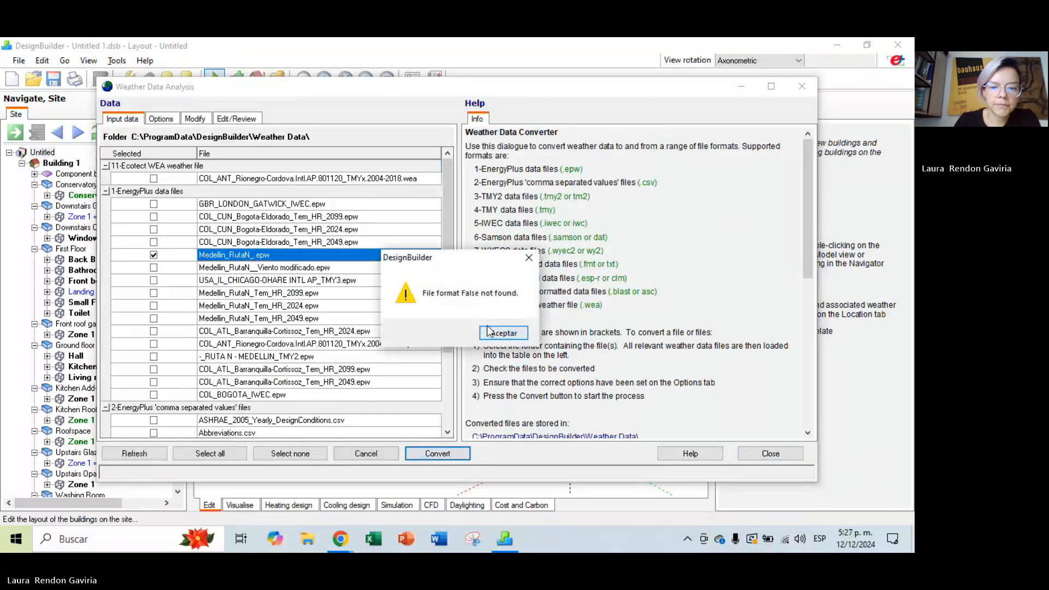
{"action": "left_click", "coordinate": [503, 333]}
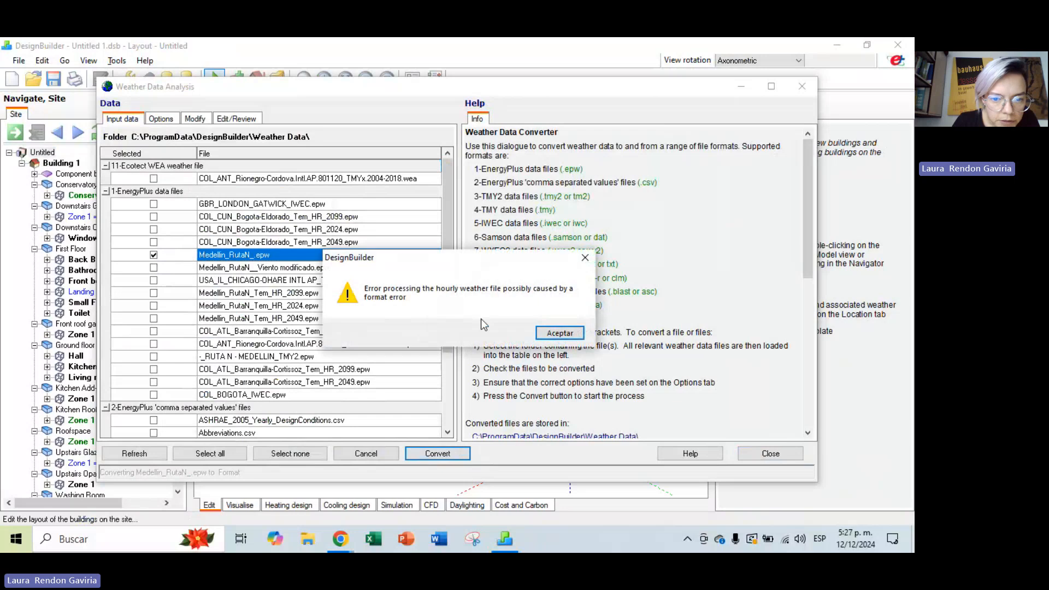
{"action": "left_click", "coordinate": [560, 333]}
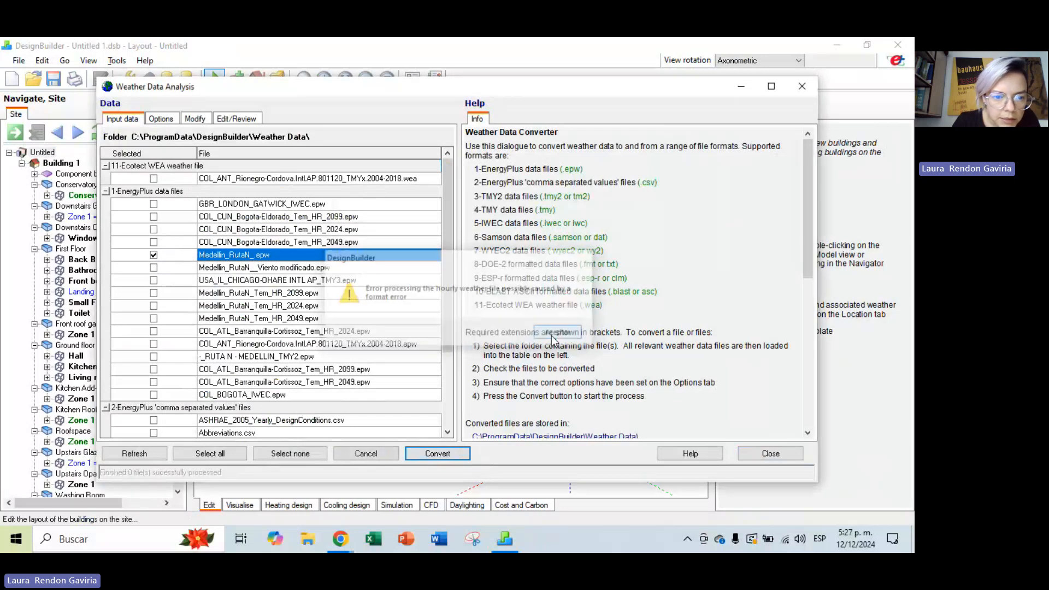
{"action": "left_click", "coordinate": [154, 256]}
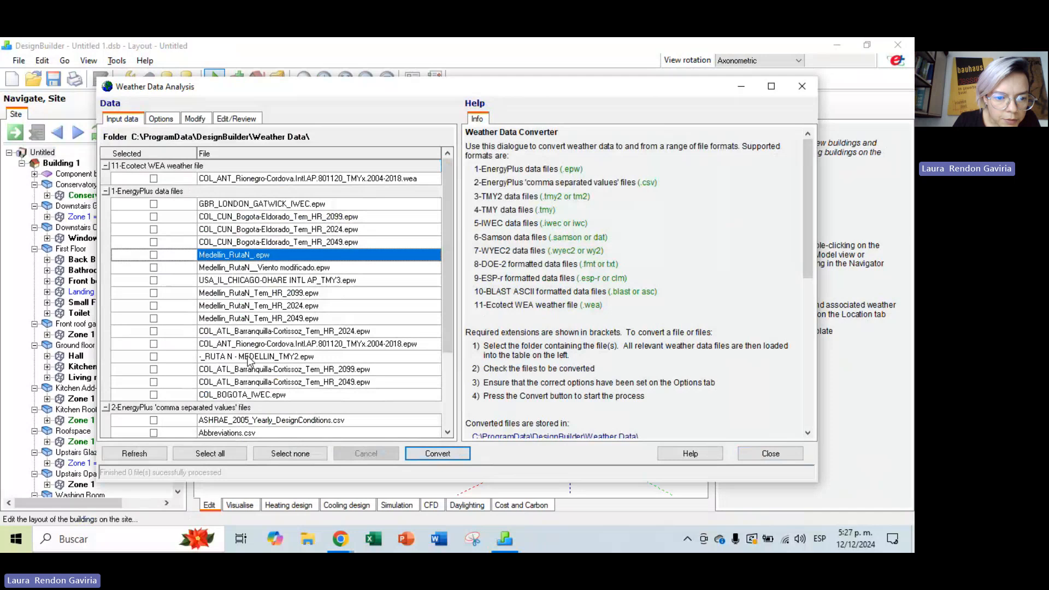
Look through the remaining weather files and open the Weather Data folder where converted files are stored.
{"action": "scroll", "coordinate": [384, 392], "scroll_direction": "down", "scroll_amount": 1}
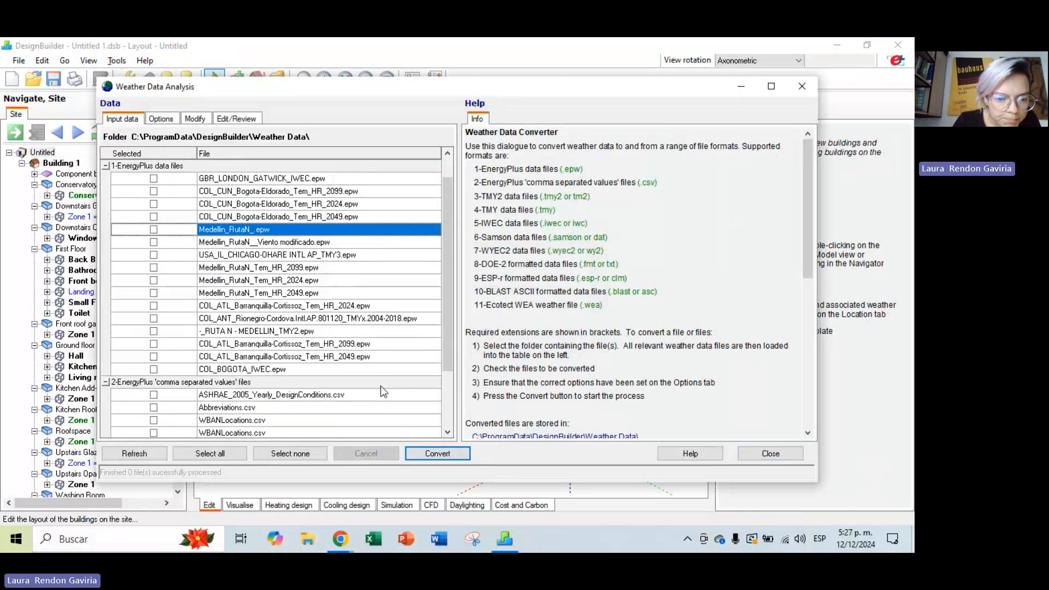
{"action": "scroll", "coordinate": [384, 392], "scroll_direction": "down", "scroll_amount": 3}
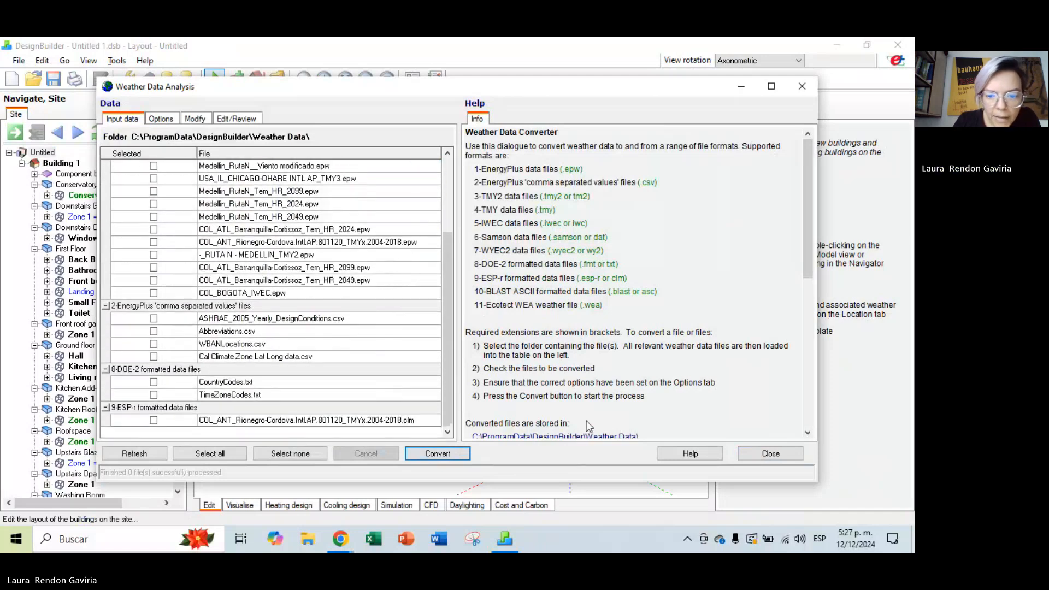
{"action": "scroll", "coordinate": [586, 421], "scroll_direction": "down", "scroll_amount": 5}
{"action": "scroll", "coordinate": [555, 280], "scroll_direction": "up", "scroll_amount": 1}
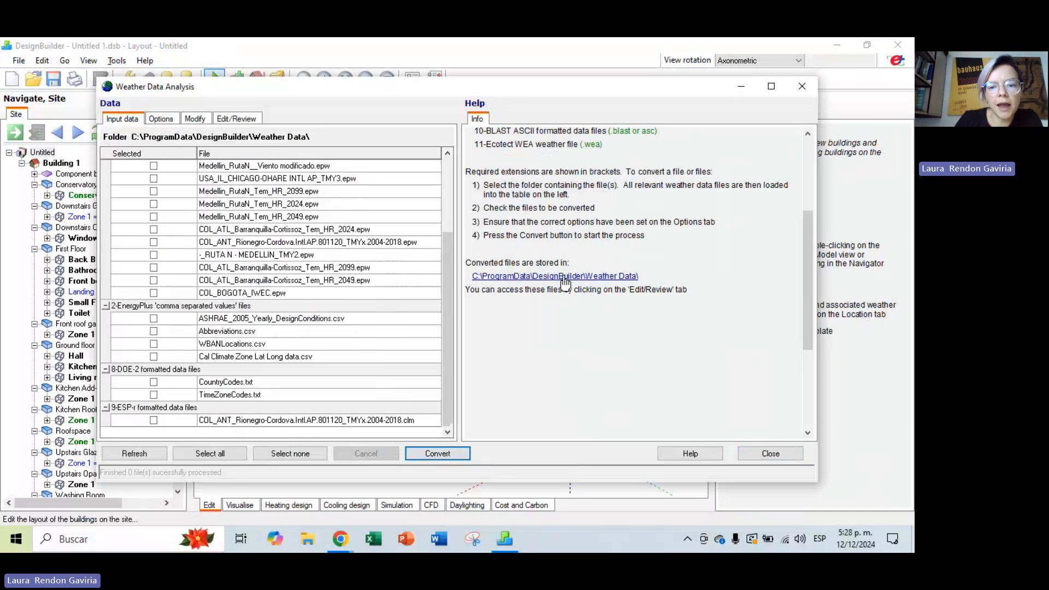
{"action": "left_click", "coordinate": [565, 279]}
{"action": "scroll", "coordinate": [568, 323], "scroll_direction": "down", "scroll_amount": 8}
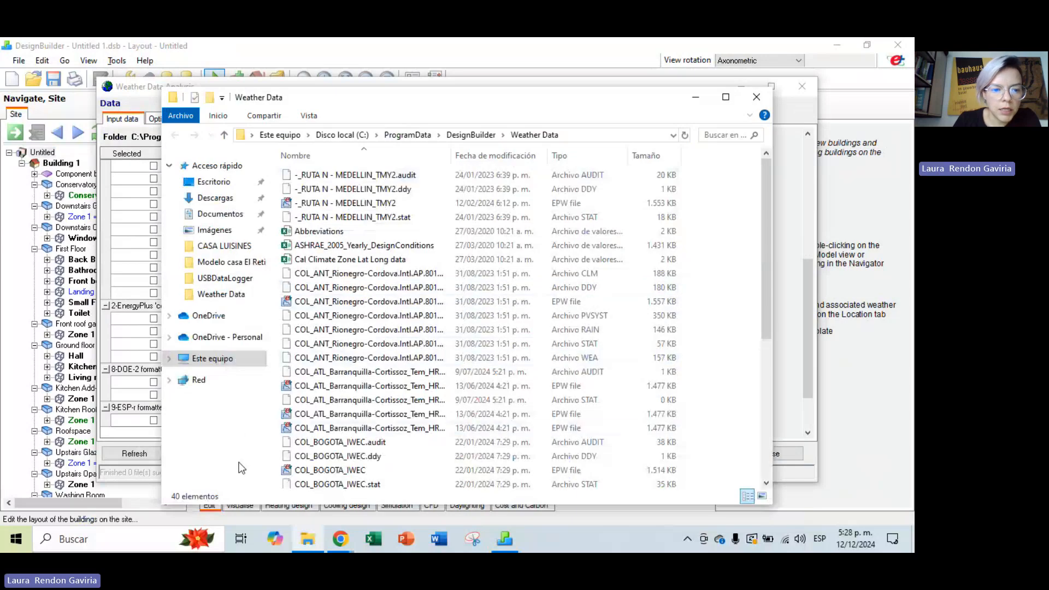
Open the Descargas folder in a separate File Explorer window and search it for "ru".
{"action": "left_click", "coordinate": [215, 198]}
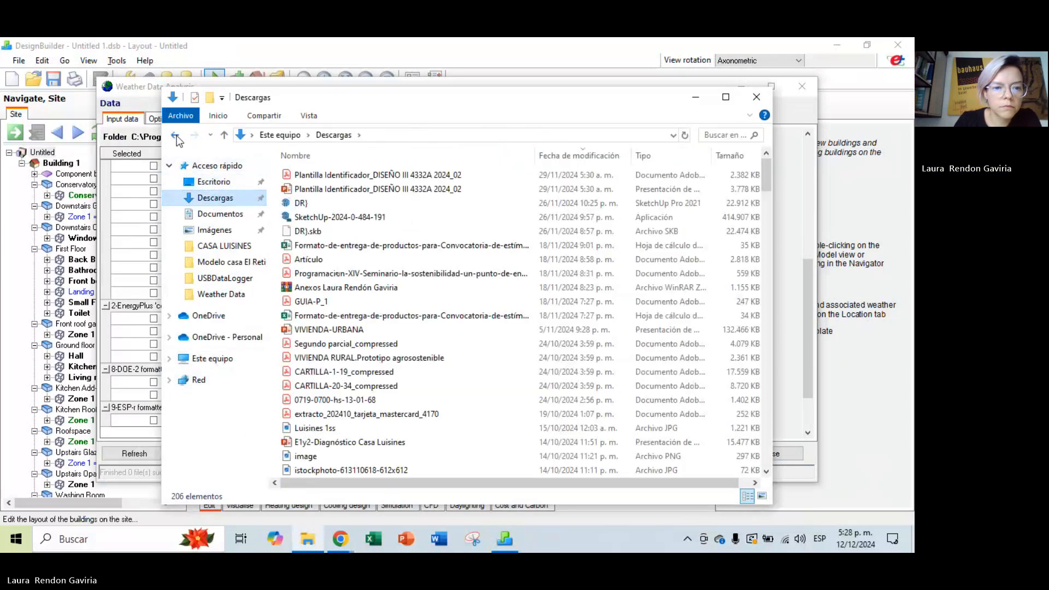
{"action": "left_click", "coordinate": [175, 136]}
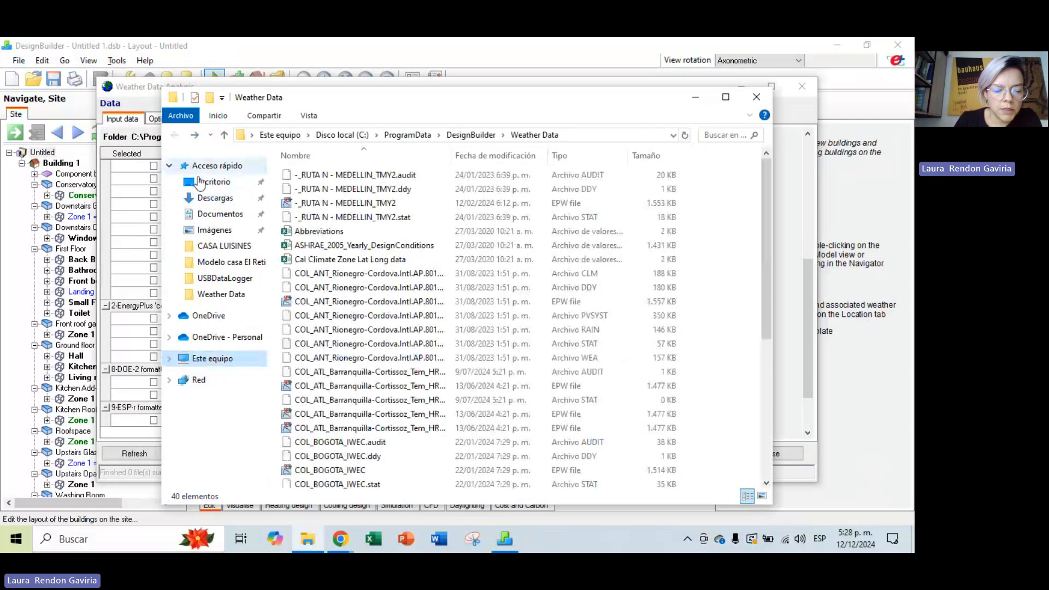
{"action": "left_click", "coordinate": [109, 540]}
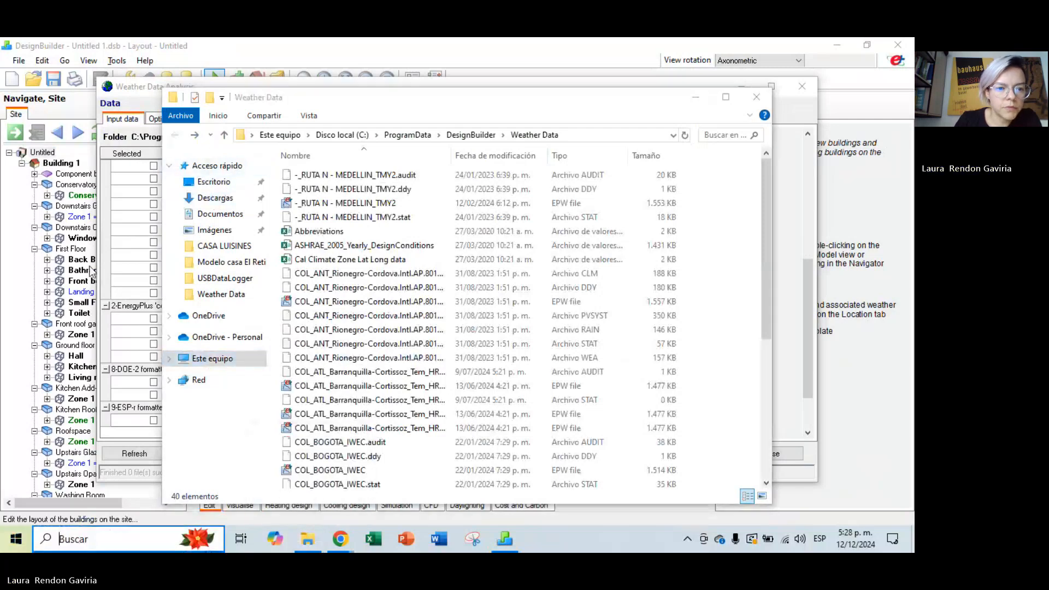
{"action": "key", "text": "super"}
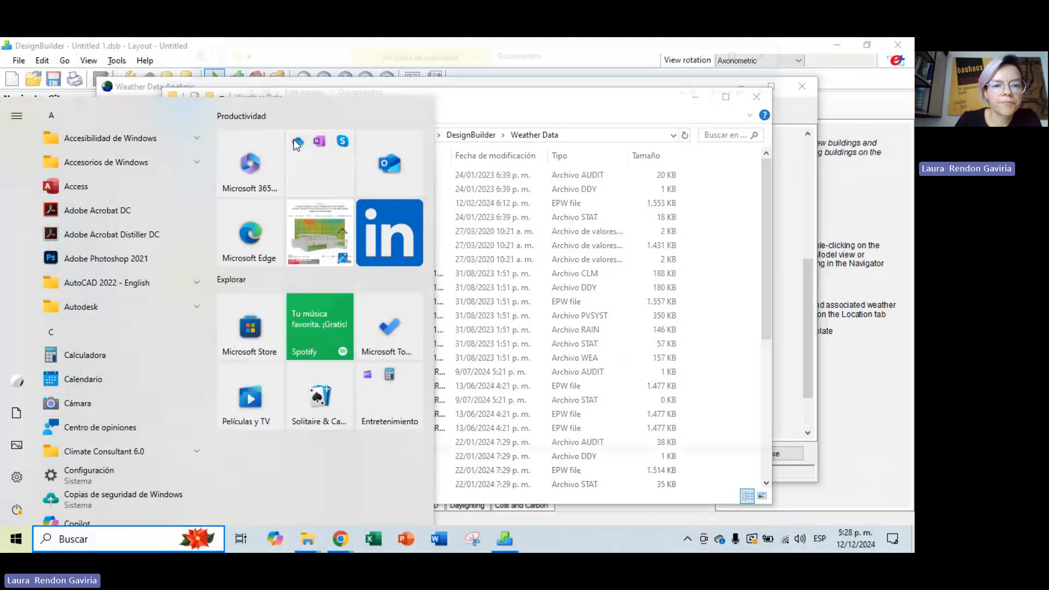
{"action": "key", "text": "Escape"}
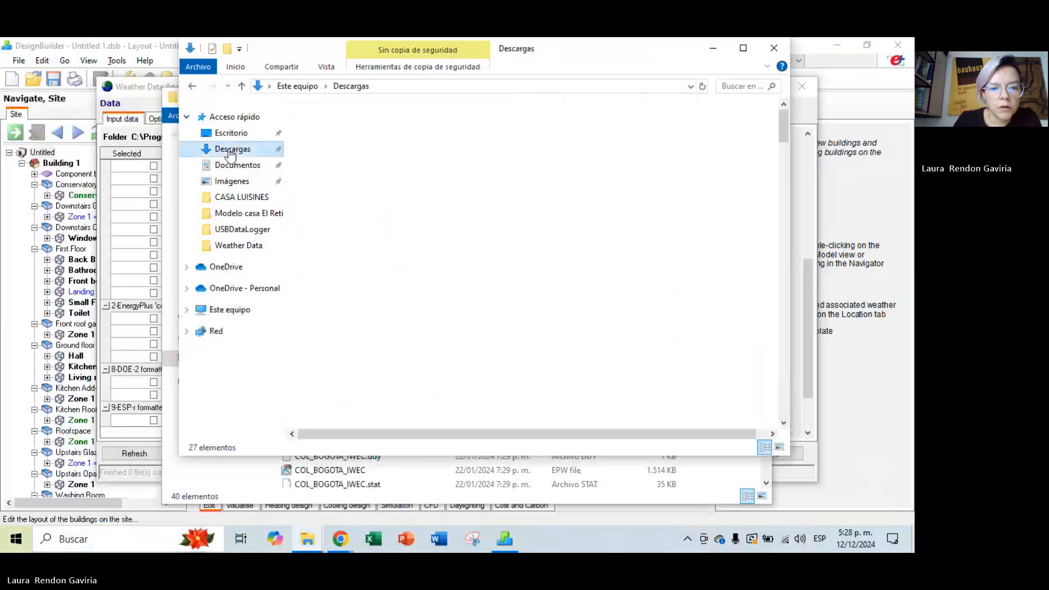
{"action": "left_click", "coordinate": [725, 86]}
{"action": "type", "text": "r"}
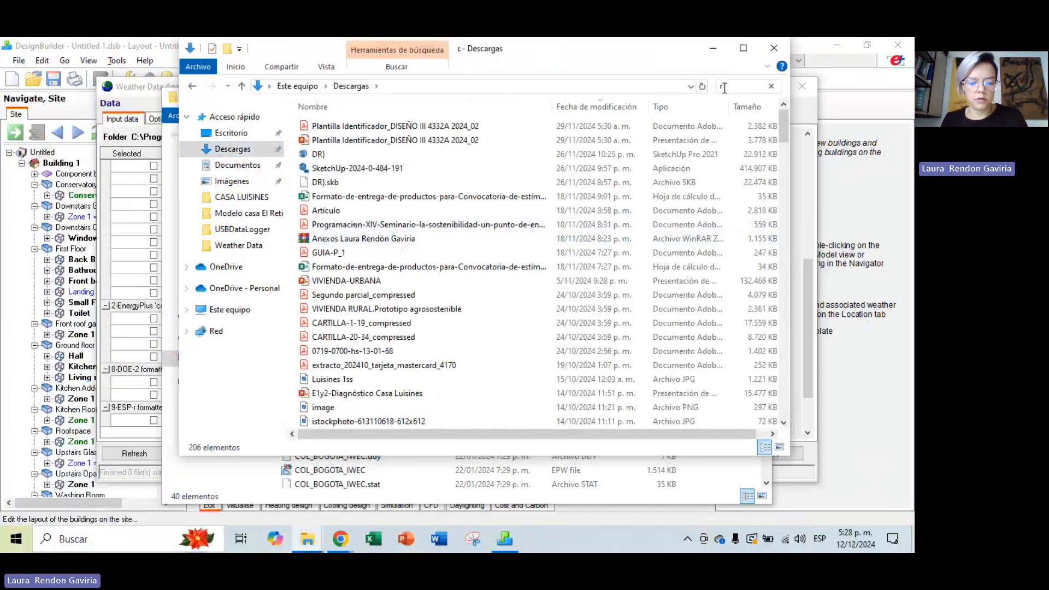
{"action": "type", "text": "u"}
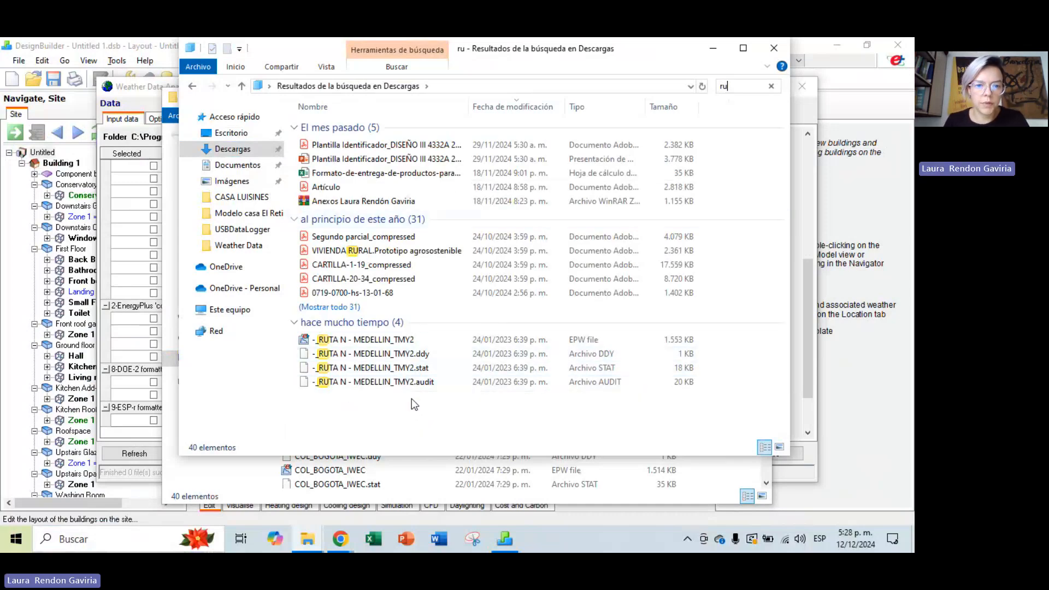
Set the file search and weather data windows aside, switch to Chrome, search for "onebuilding" and open climate.onebuilding.org.
{"action": "left_click", "coordinate": [712, 49]}
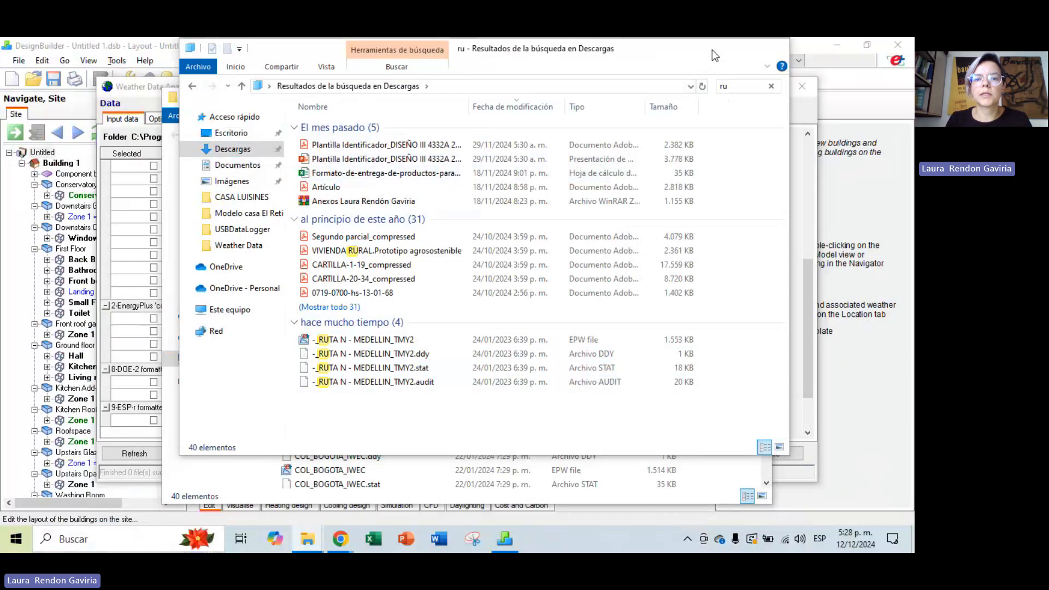
{"action": "left_click", "coordinate": [744, 88]}
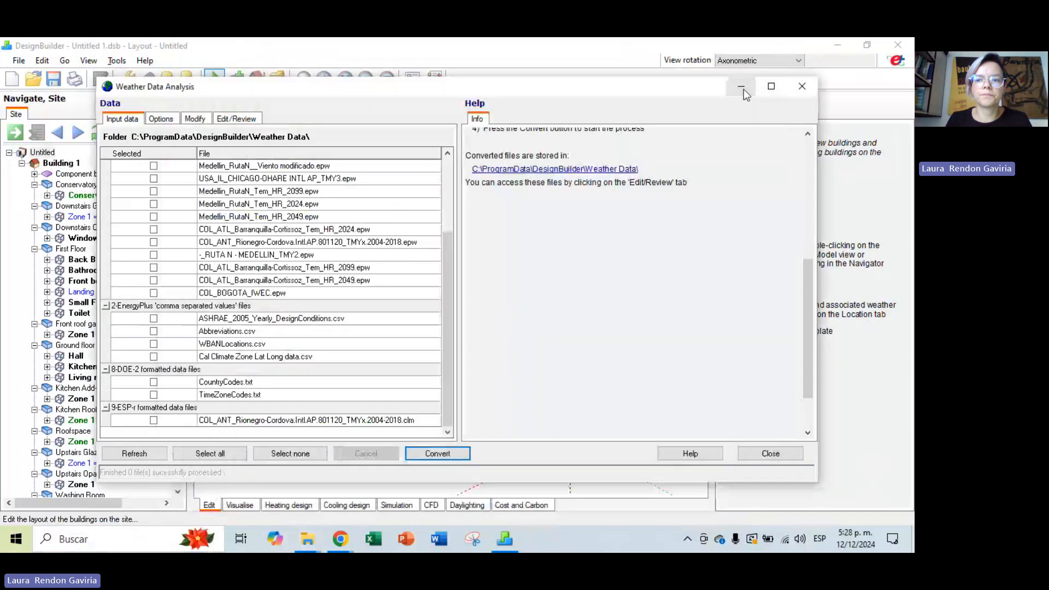
{"action": "left_click", "coordinate": [745, 90]}
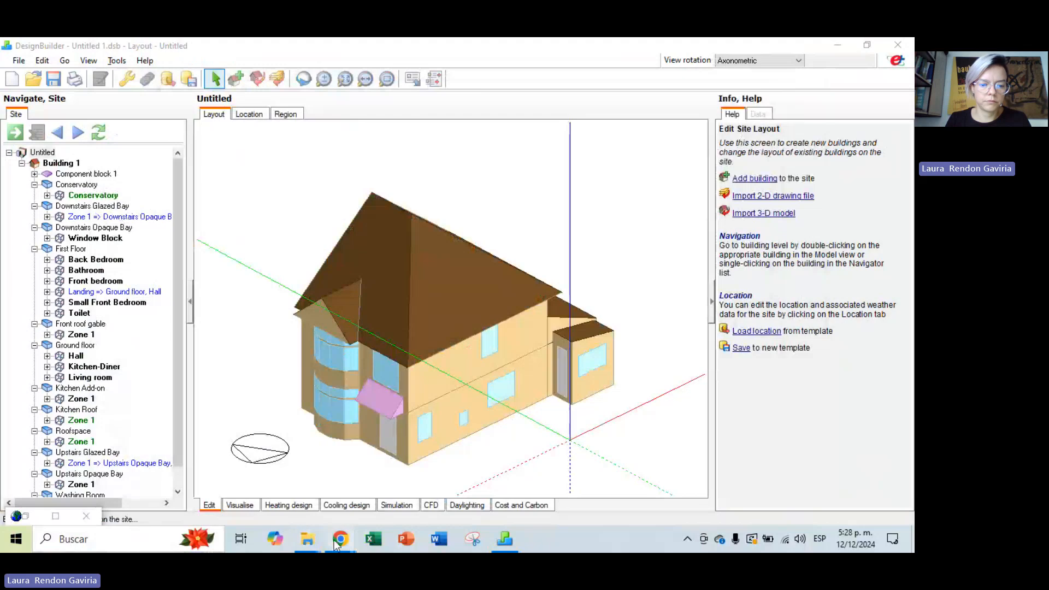
{"action": "mouse_move", "coordinate": [340, 540]}
{"action": "left_click", "coordinate": [272, 484]}
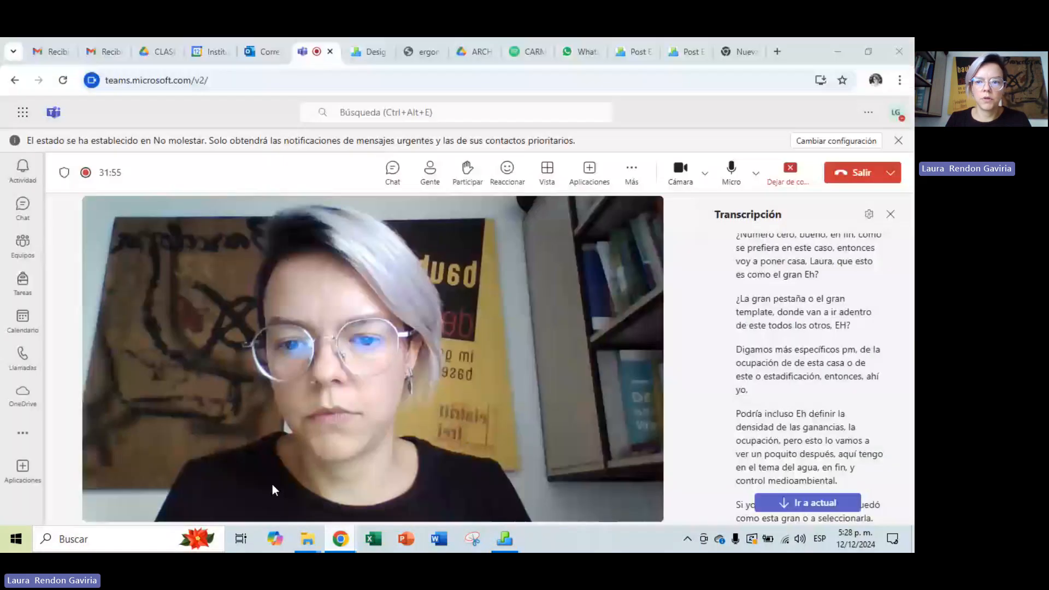
{"action": "left_click", "coordinate": [751, 53]}
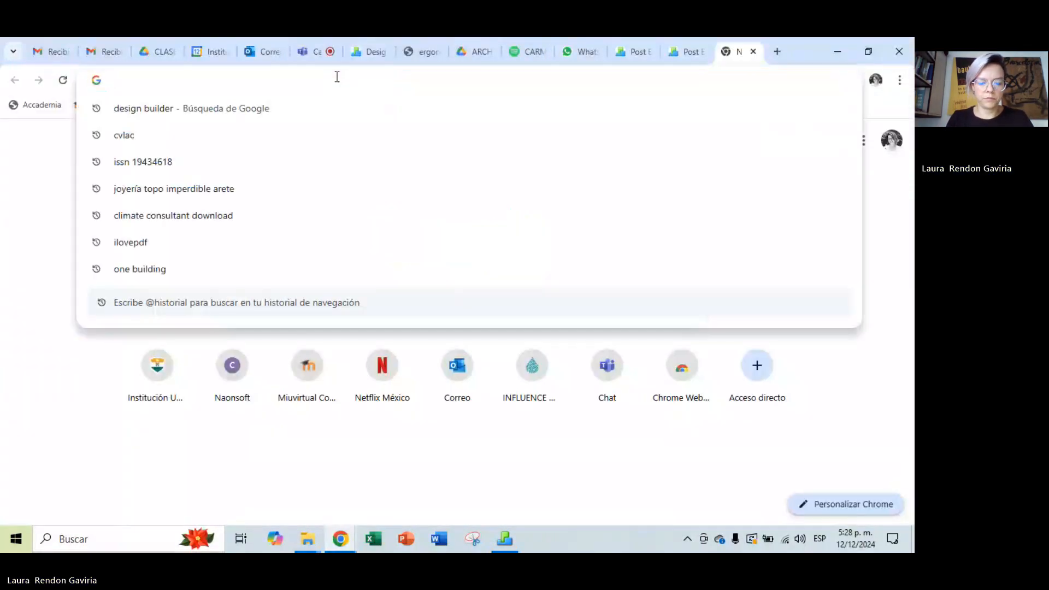
{"action": "type", "text": "onebuilding"}
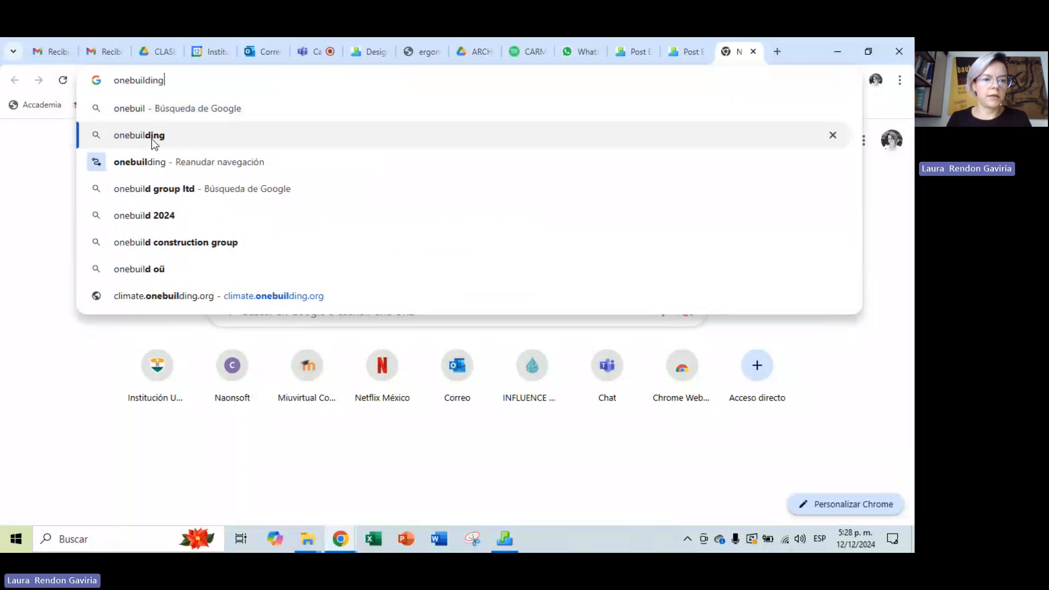
{"action": "left_click", "coordinate": [164, 137]}
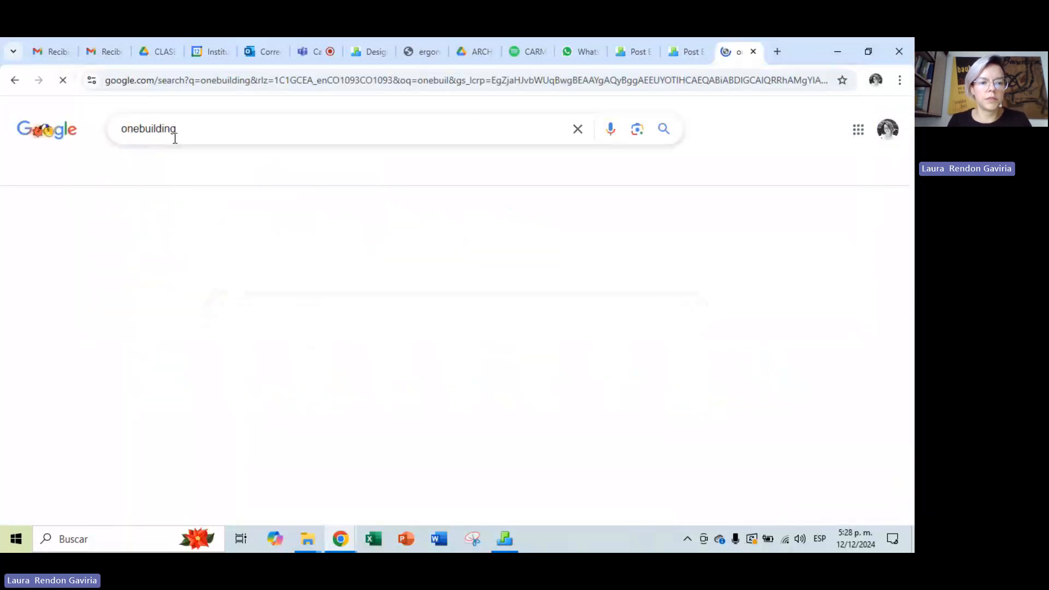
{"action": "left_click", "coordinate": [164, 243]}
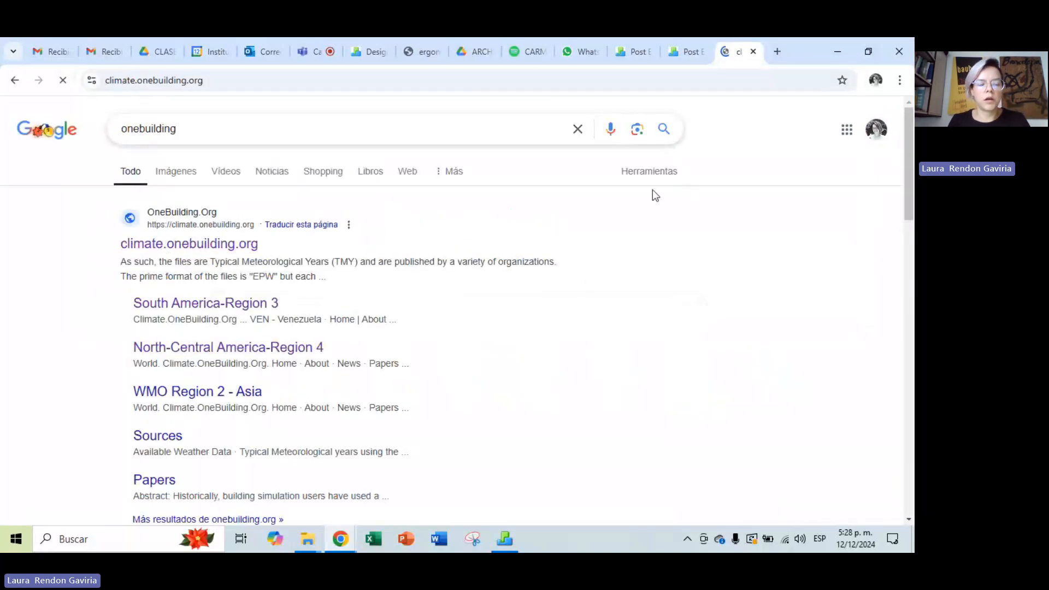
Open the Colombia page under South America-Region 3 and download COL_ANT_Medellin-Olaya.Herrera.AP.801100_TMYx.zip from the Antioquia section.
{"action": "scroll", "coordinate": [52, 309], "scroll_direction": "down", "scroll_amount": 2}
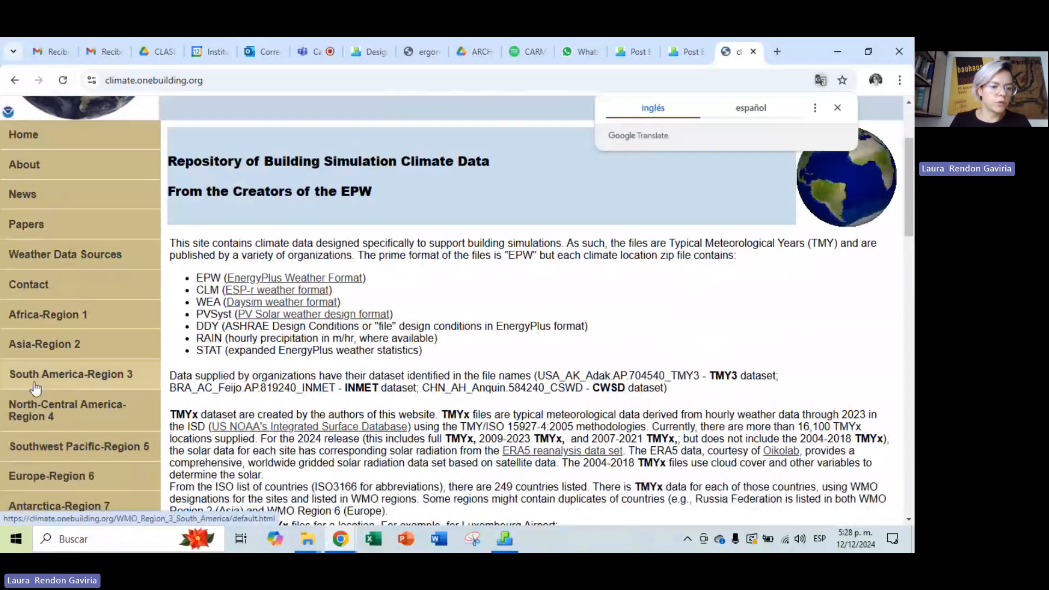
{"action": "left_click", "coordinate": [119, 377]}
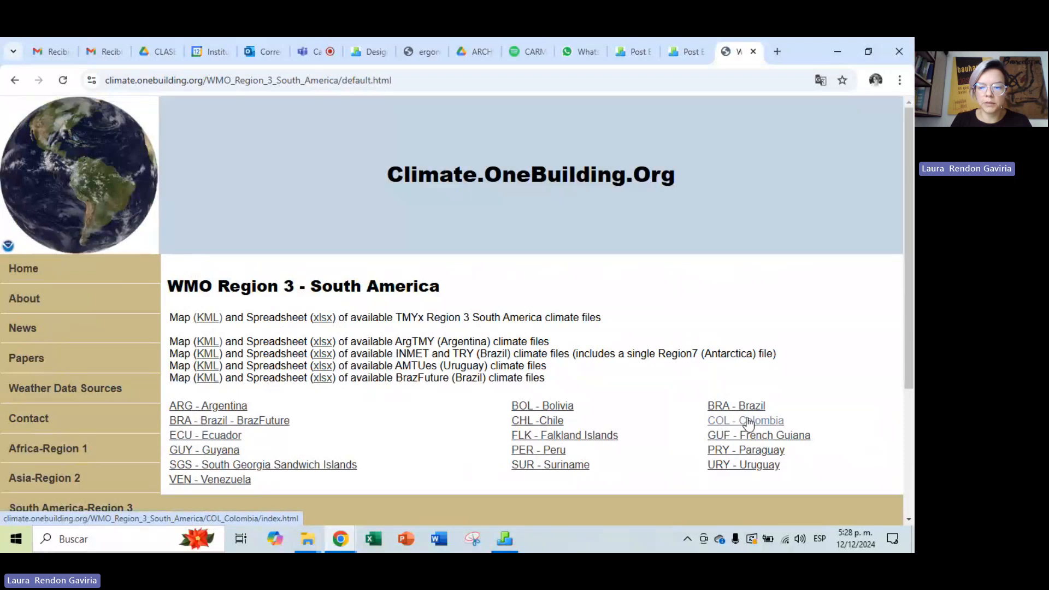
{"action": "left_click", "coordinate": [726, 422]}
{"action": "scroll", "coordinate": [368, 360], "scroll_direction": "down", "scroll_amount": 3}
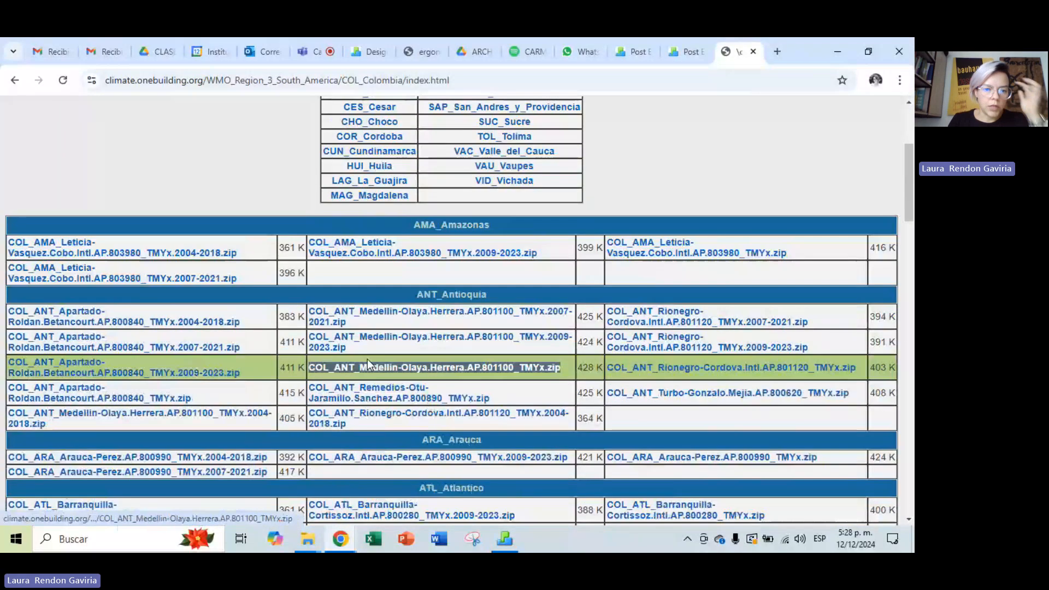
{"action": "scroll", "coordinate": [159, 328], "scroll_direction": "down", "scroll_amount": 3}
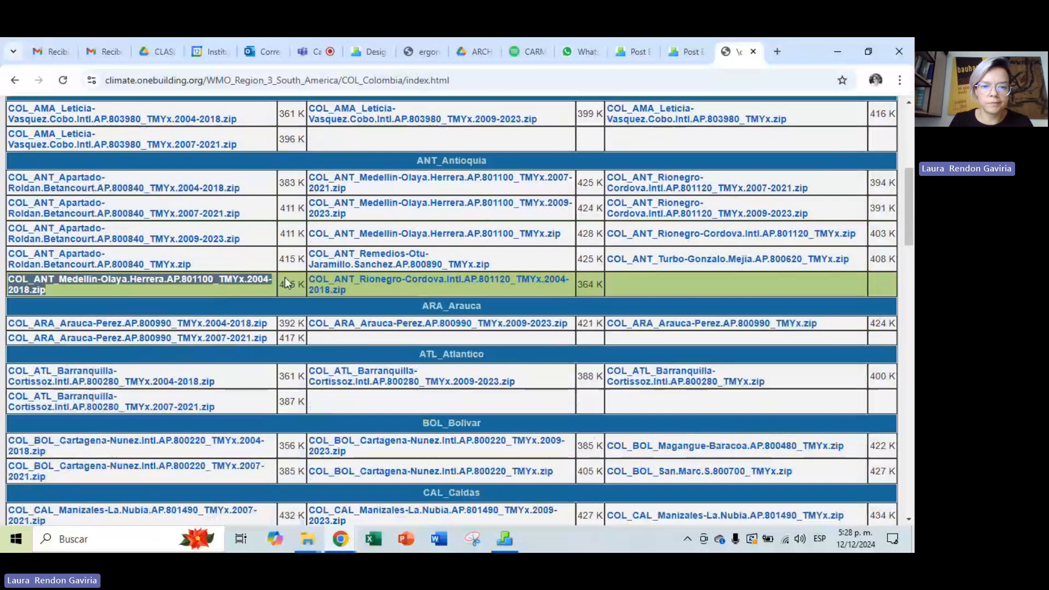
{"action": "left_click", "coordinate": [450, 235]}
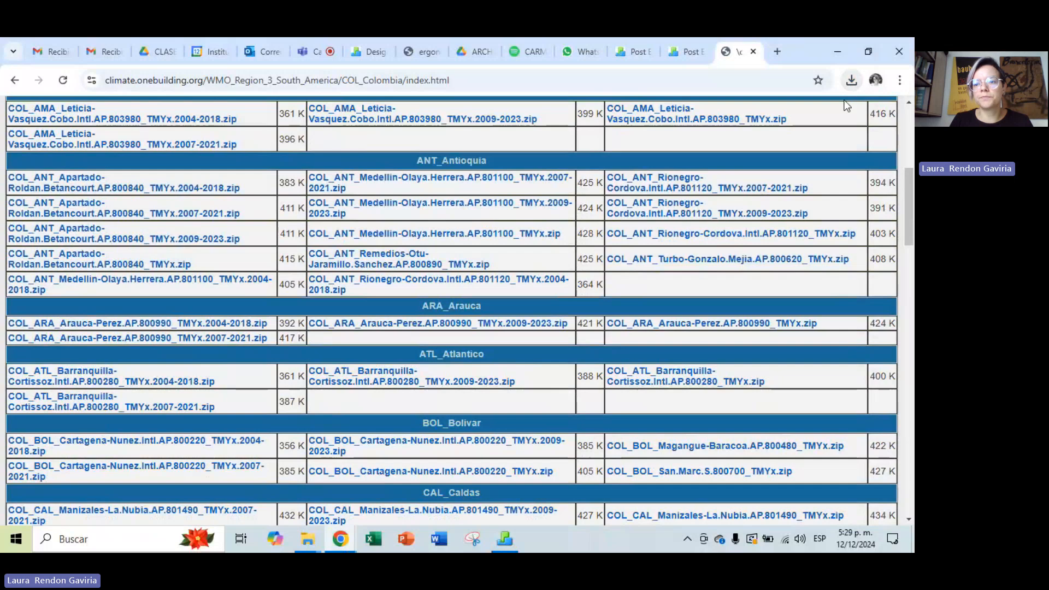
Show the downloaded file in its folder, then open the COL_ANT_Medellin-Olaya.Herrera.AP.801100_TMYx.2004-2018 folder in Descargas.
{"action": "left_click", "coordinate": [853, 81]}
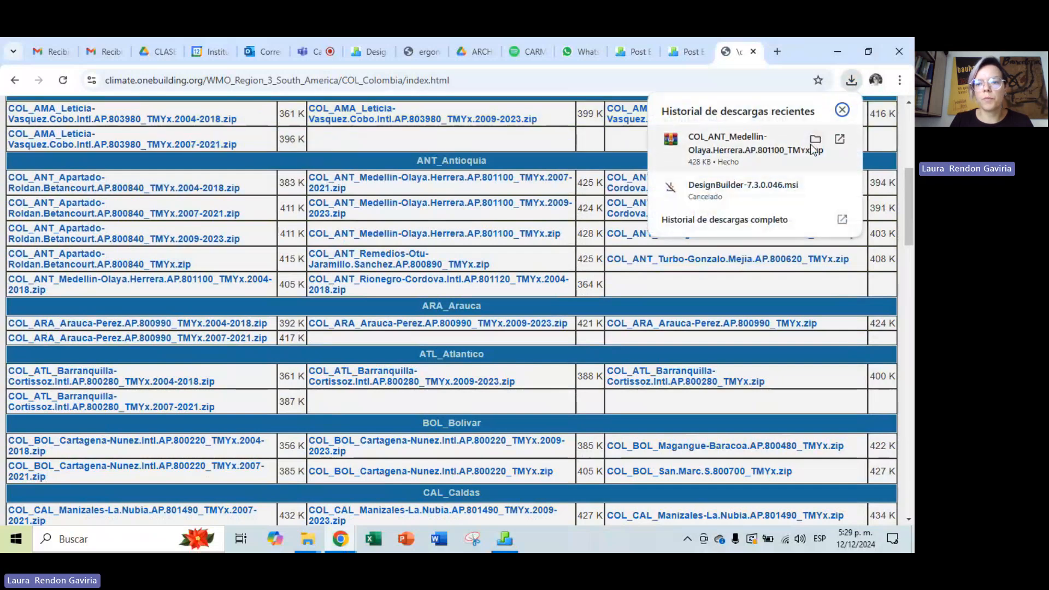
{"action": "left_click", "coordinate": [349, 256]}
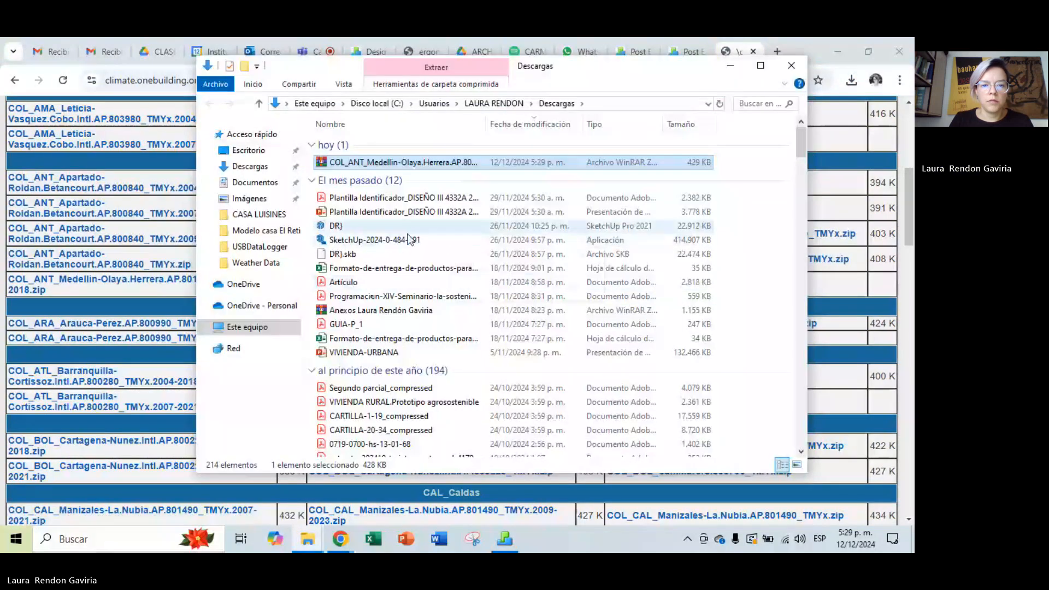
{"action": "left_click", "coordinate": [263, 172]}
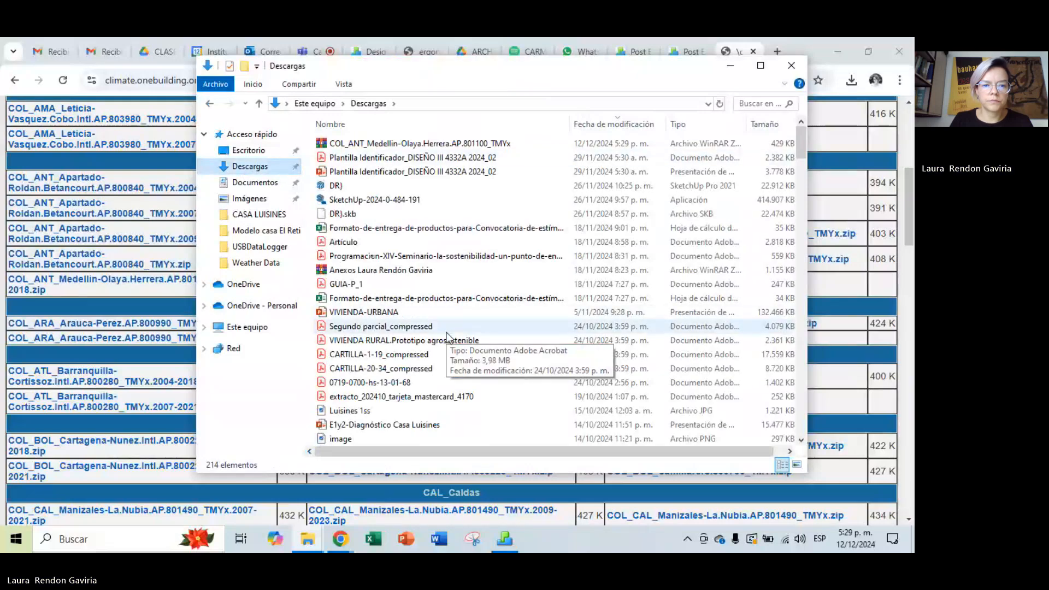
{"action": "scroll", "coordinate": [445, 334], "scroll_direction": "down", "scroll_amount": 12}
{"action": "scroll", "coordinate": [447, 337], "scroll_direction": "down", "scroll_amount": 20}
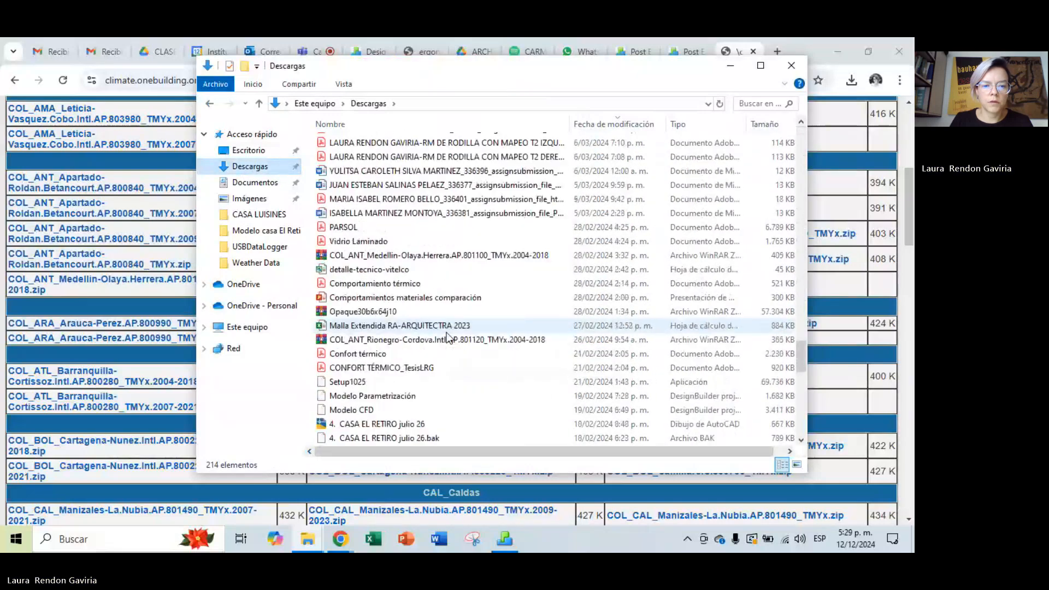
{"action": "scroll", "coordinate": [446, 336], "scroll_direction": "down", "scroll_amount": 3}
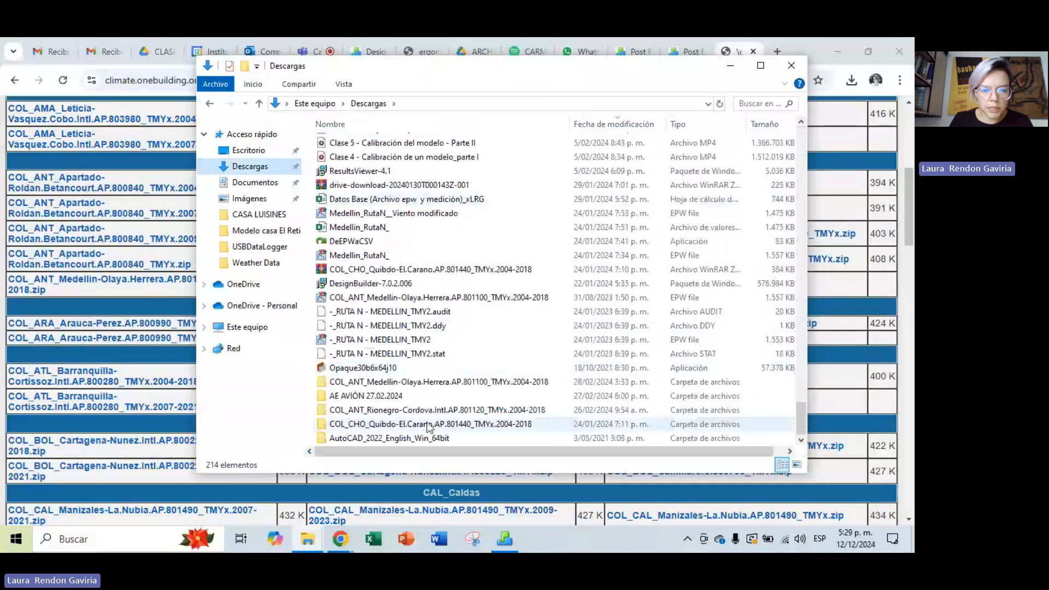
{"action": "double_click", "coordinate": [419, 383]}
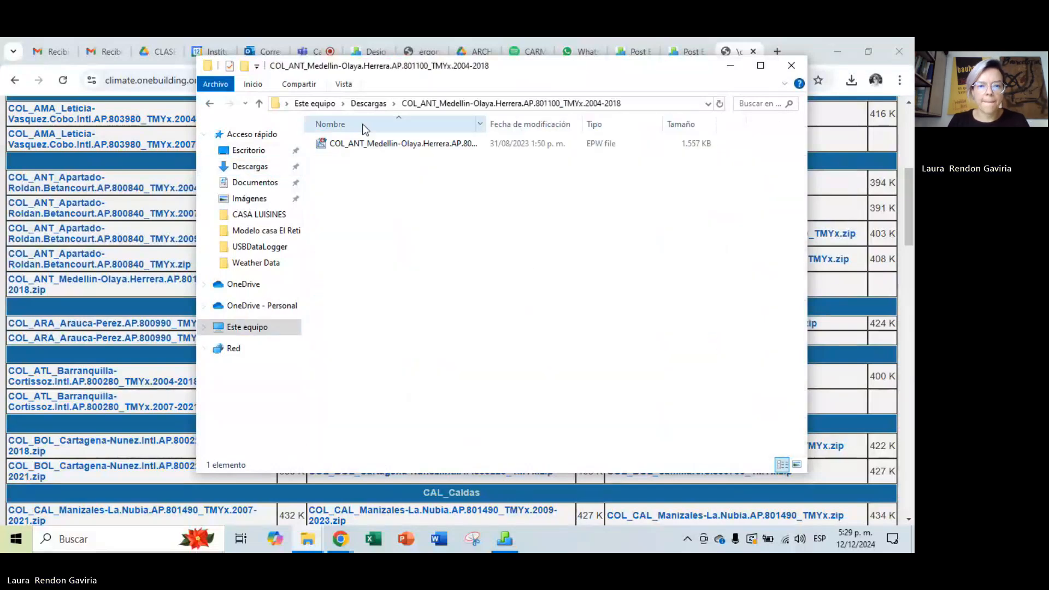
Move the COL_ANT_Medellin-Olaya.Herrera.AP.801100_TMYx.2004-2018 EPW file into DesignBuilder's Weather Data folder and close both folder windows.
{"action": "left_click_drag", "start_coordinate": [492, 119], "coordinate": [691, 120]}
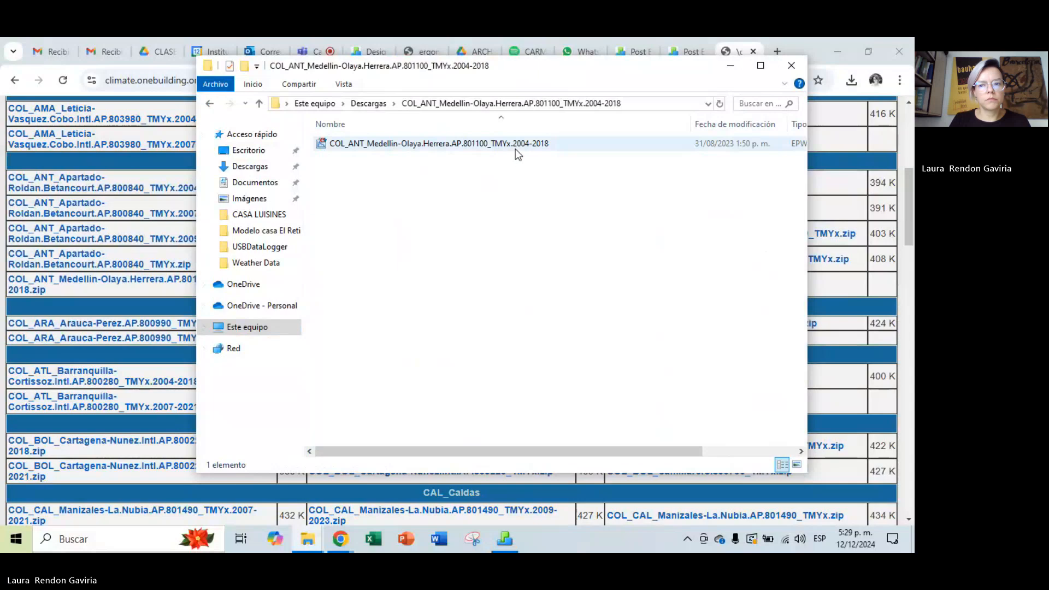
{"action": "left_click", "coordinate": [497, 143]}
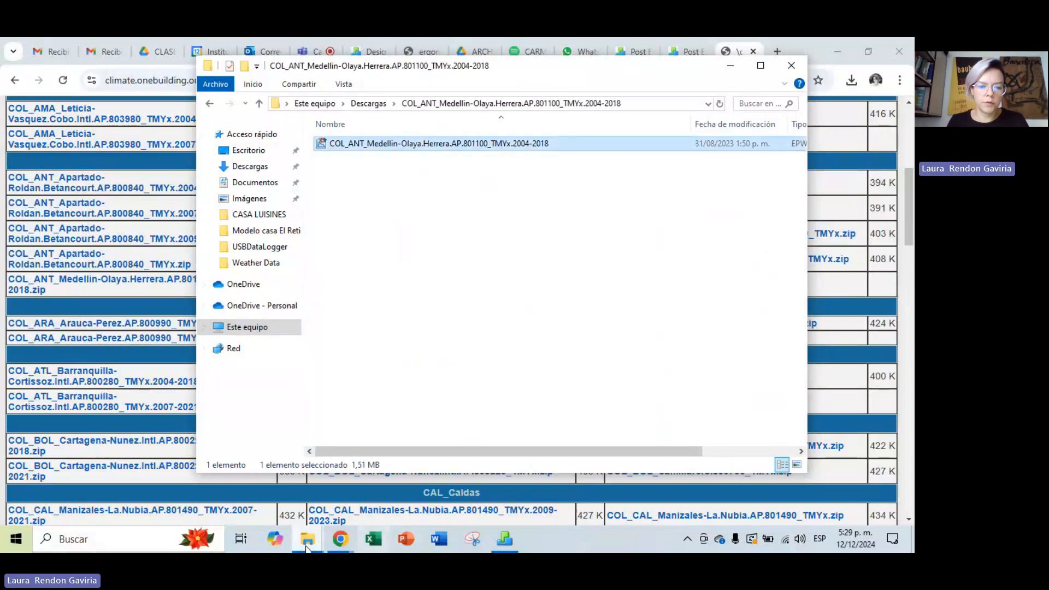
{"action": "left_click", "coordinate": [308, 539]}
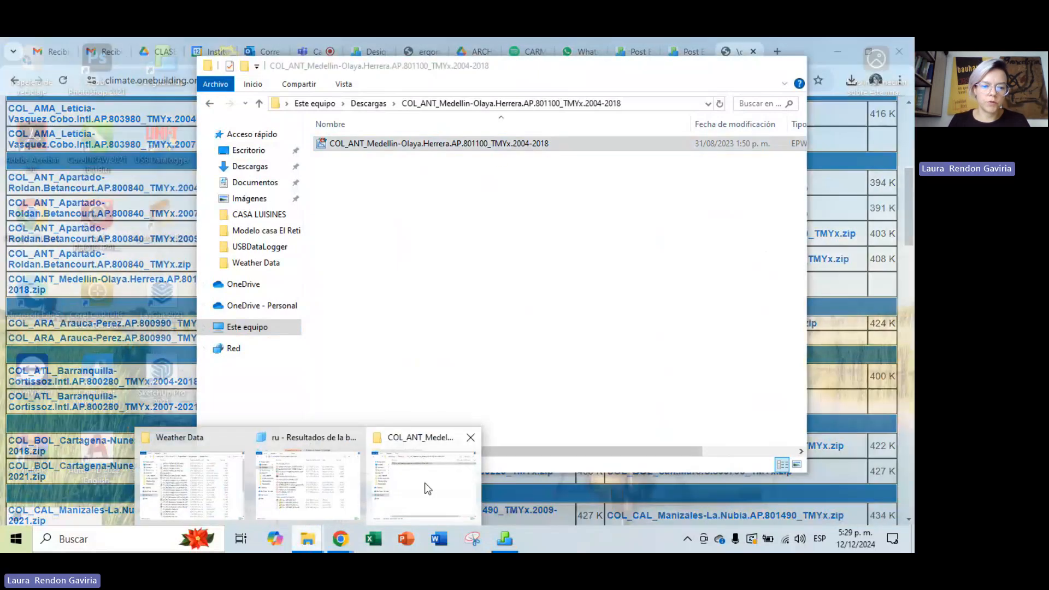
{"action": "mouse_move", "coordinate": [336, 485]}
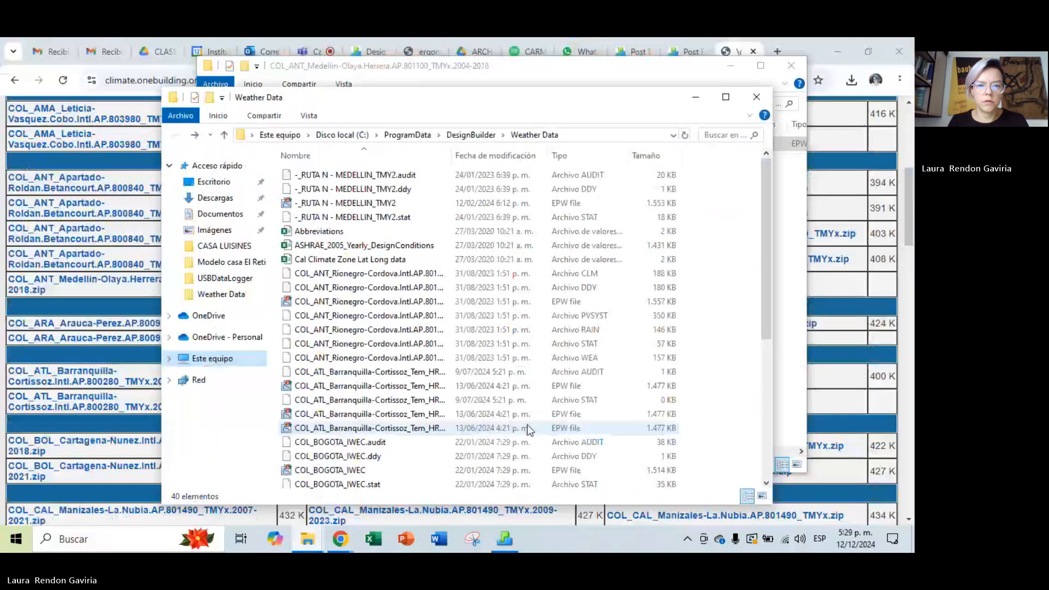
{"action": "left_click_drag", "start_coordinate": [448, 96], "coordinate": [453, 198]}
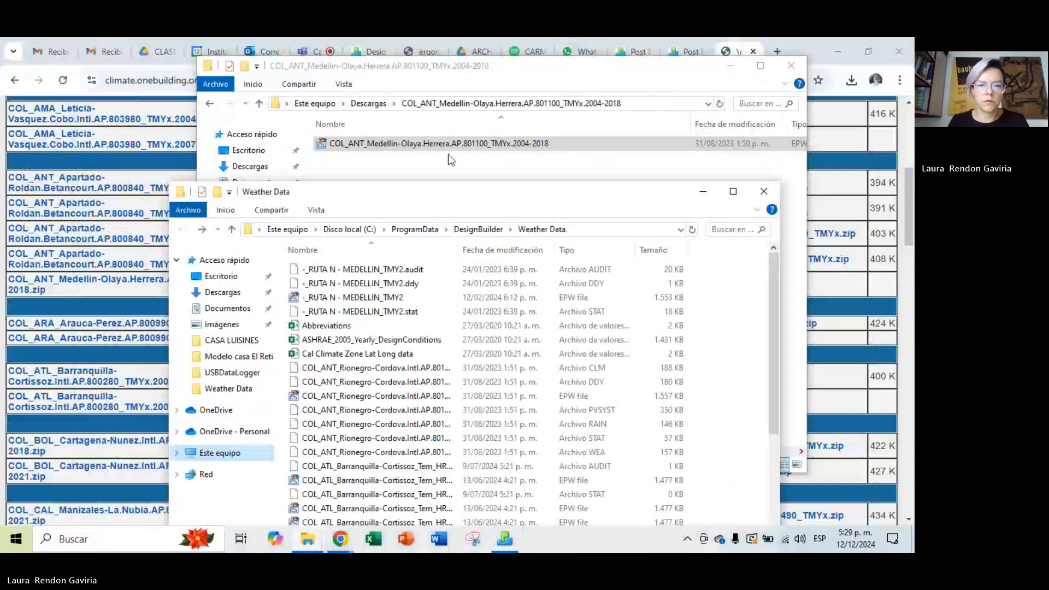
{"action": "key", "text": "ctrl+v"}
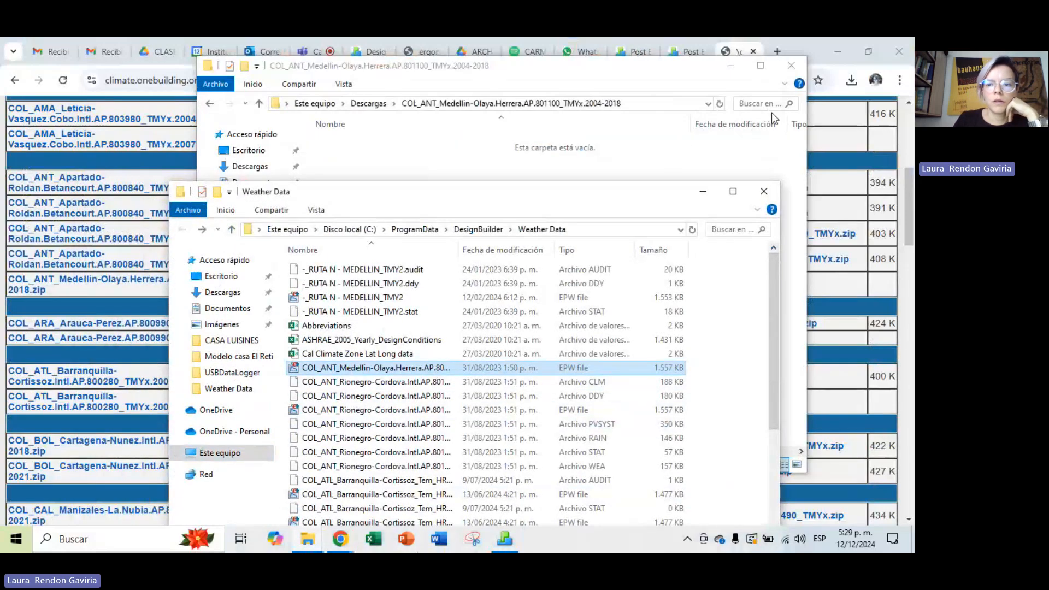
{"action": "left_click", "coordinate": [764, 193]}
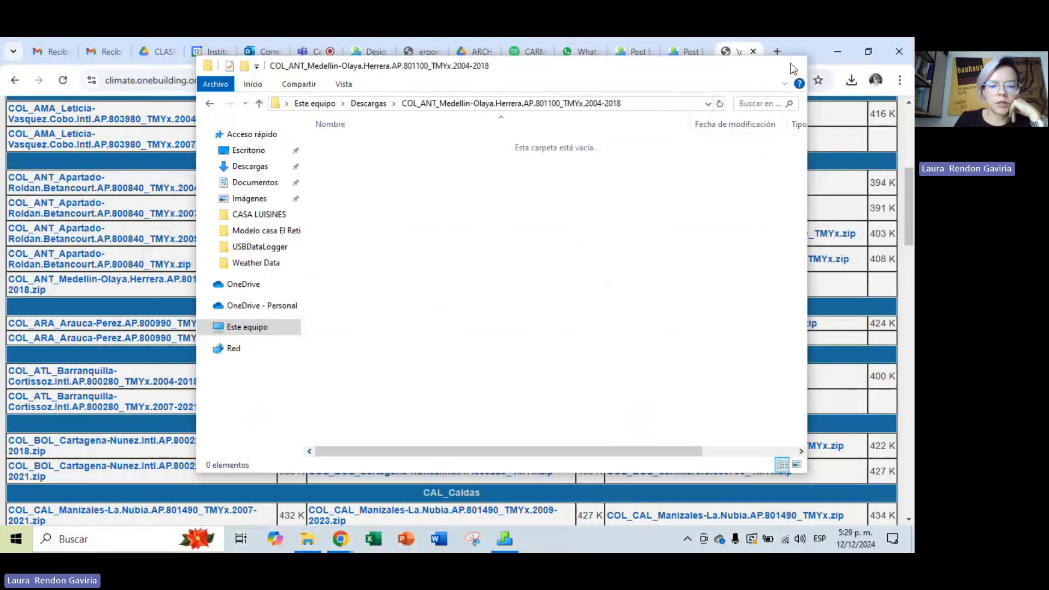
{"action": "left_click", "coordinate": [792, 66]}
Switch back to DesignBuilder, close the old Weather Data Analysis window and reopen the hourly weather data tool to reload the file list.
{"action": "left_click", "coordinate": [506, 550]}
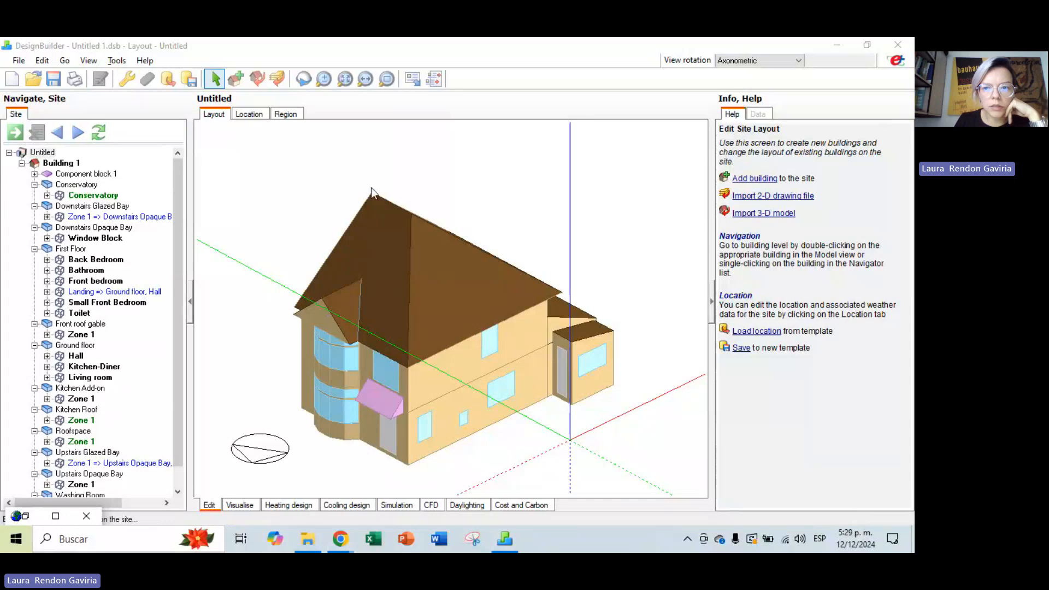
{"action": "left_click", "coordinate": [59, 520]}
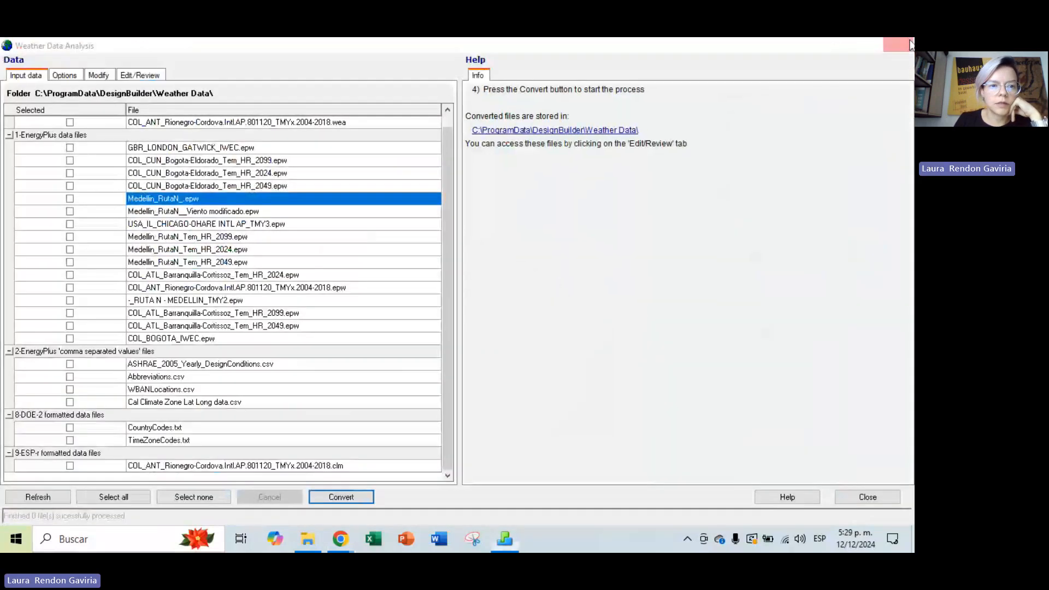
{"action": "left_click", "coordinate": [910, 45]}
{"action": "left_click", "coordinate": [117, 60]}
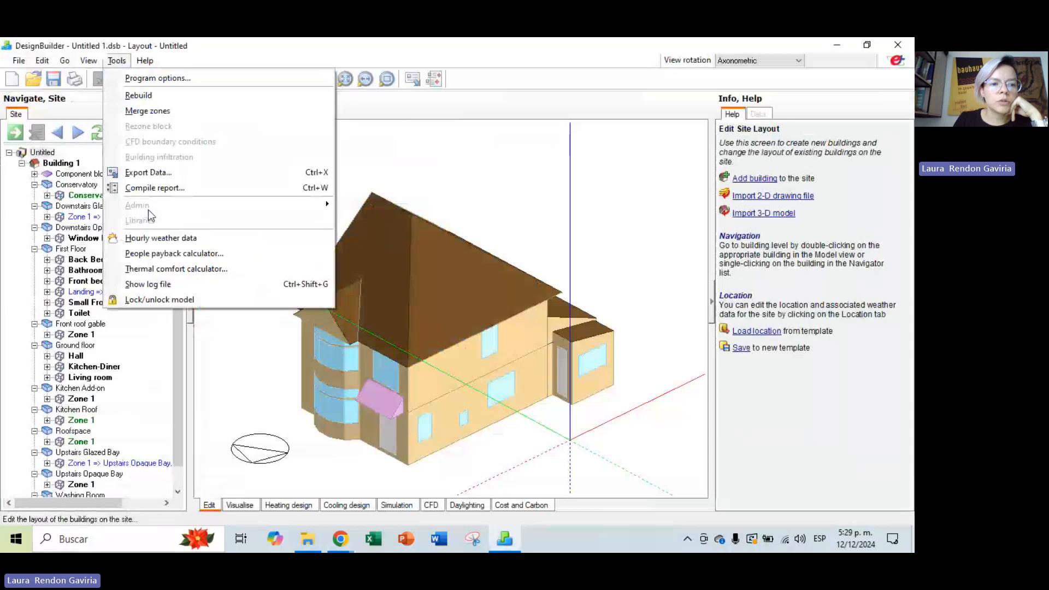
{"action": "left_click", "coordinate": [153, 239]}
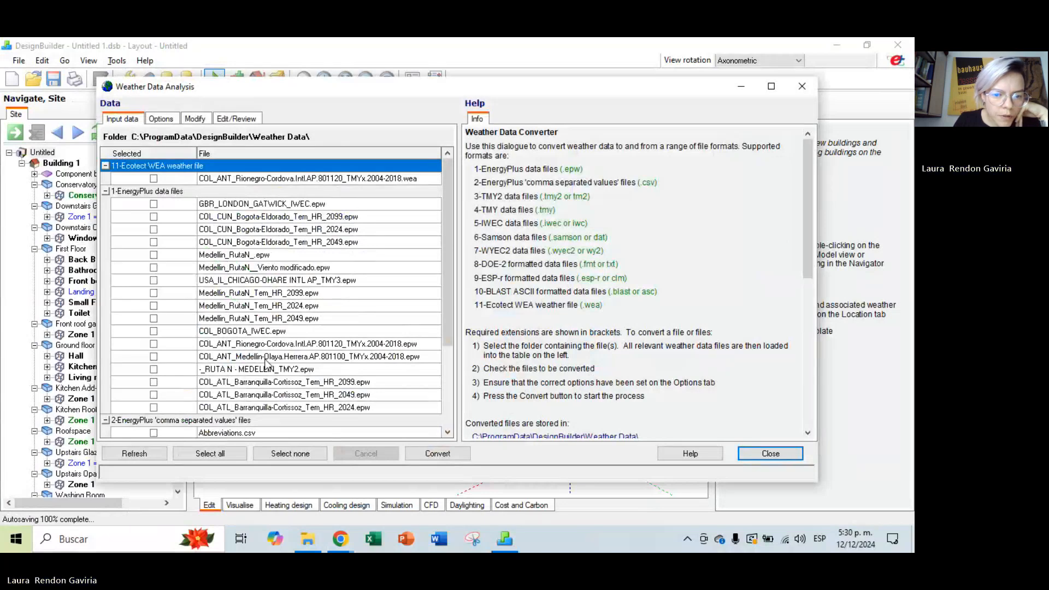
Try to convert COL_ANT_Medellin-Olaya.Herrera.AP.801100_TMYx.2004-2018.epw, and deselect it after the attempt.
{"action": "left_click", "coordinate": [151, 358]}
{"action": "left_click", "coordinate": [153, 357]}
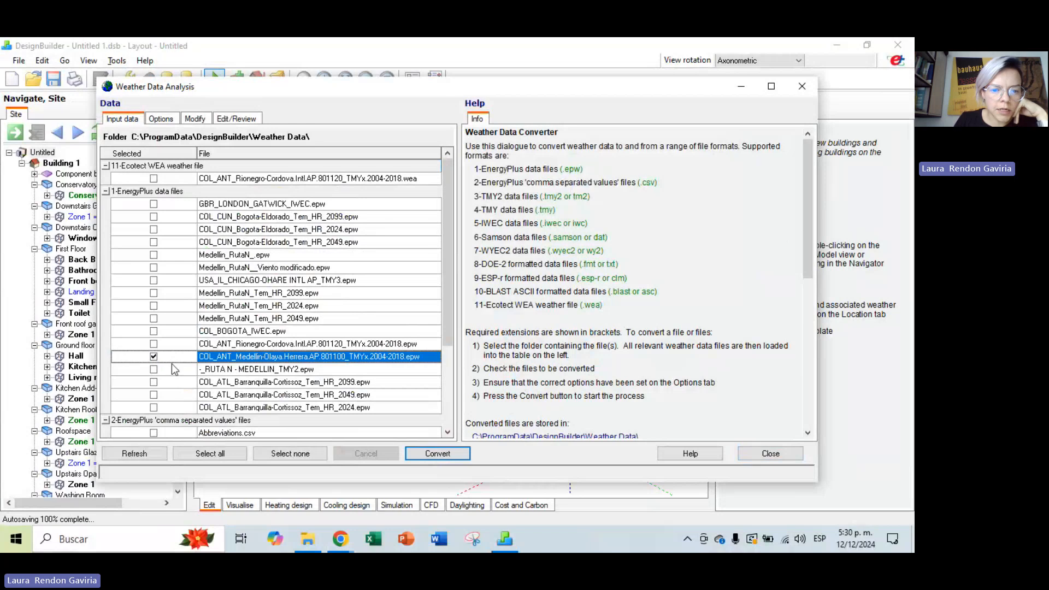
{"action": "left_click", "coordinate": [462, 461]}
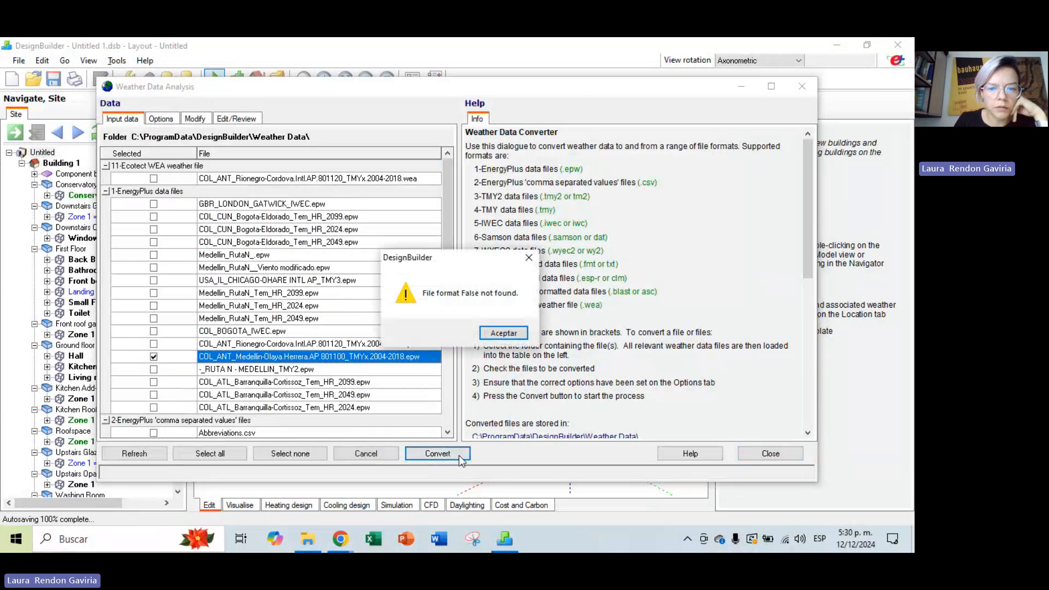
{"action": "left_click", "coordinate": [503, 333]}
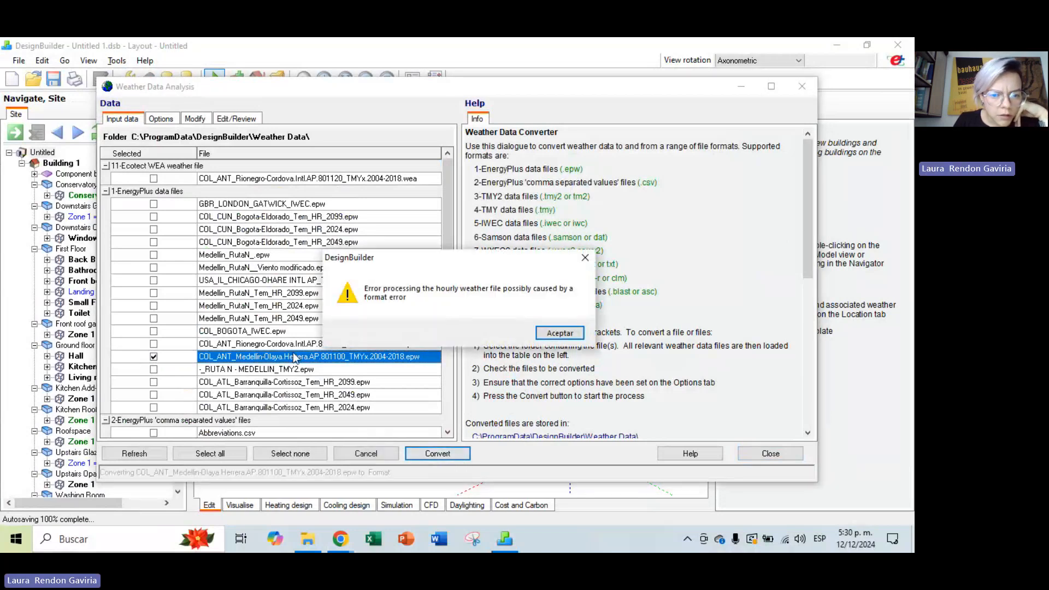
{"action": "left_click", "coordinate": [559, 333]}
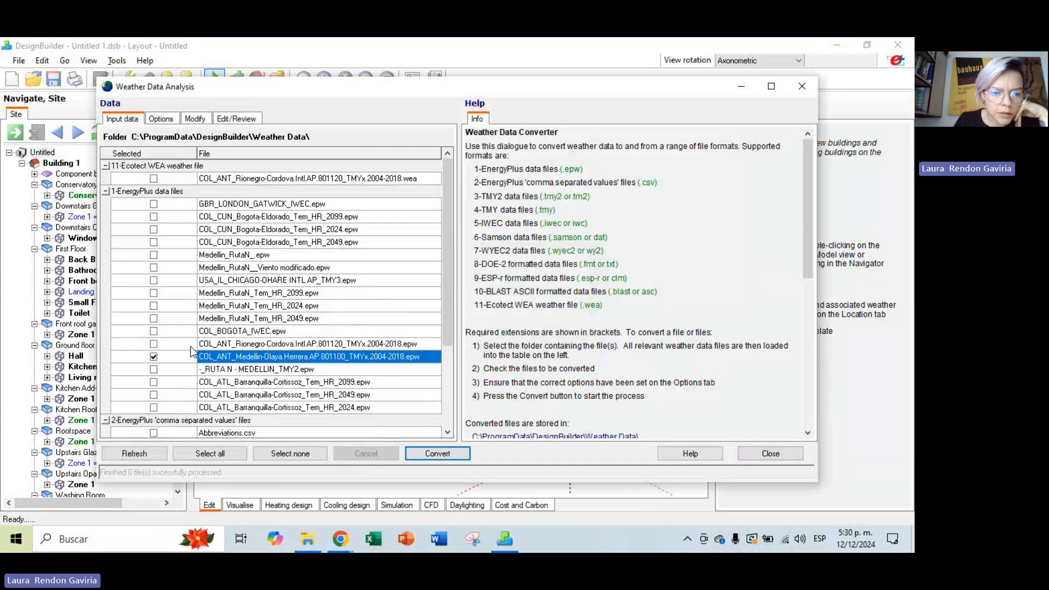
{"action": "left_click", "coordinate": [153, 356]}
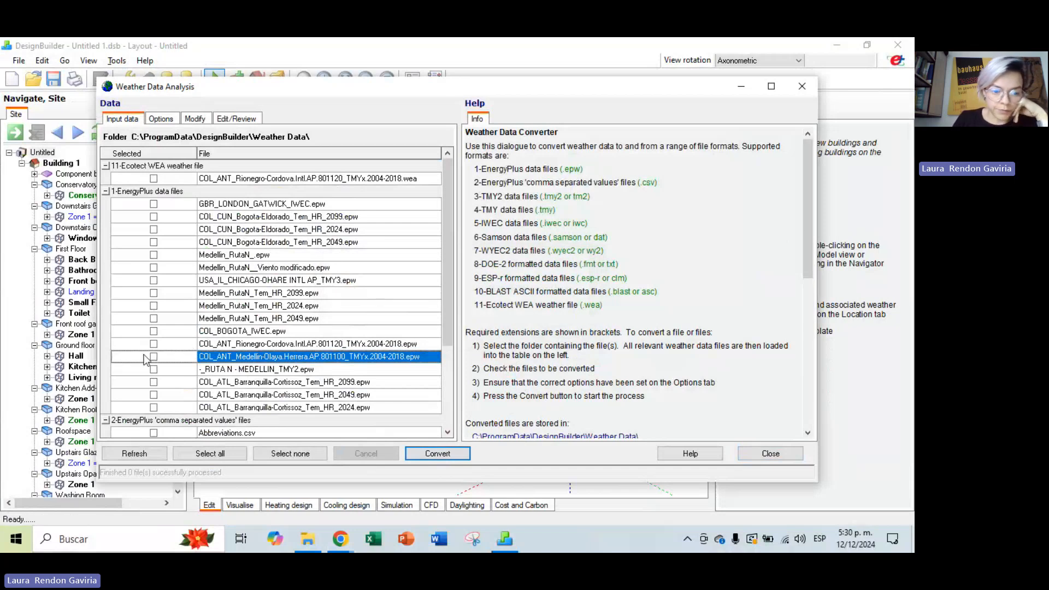
Look through the rest of the weather file list and close the Weather Data Analysis window, leaving the site name as it is.
{"action": "scroll", "coordinate": [387, 319], "scroll_direction": "down", "scroll_amount": 1}
{"action": "scroll", "coordinate": [282, 355], "scroll_direction": "down", "scroll_amount": 8}
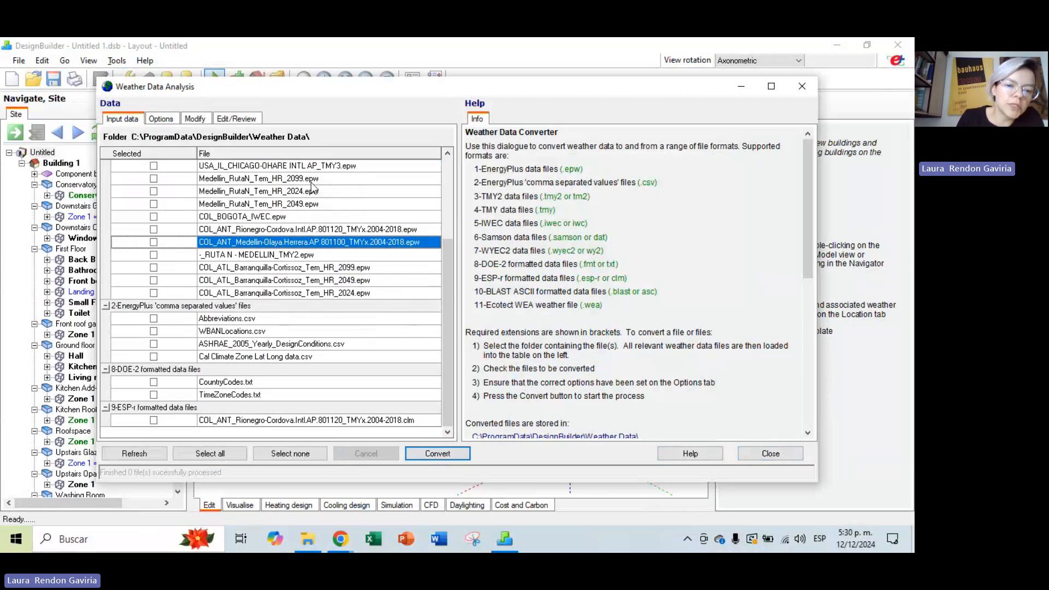
{"action": "left_click", "coordinate": [802, 90]}
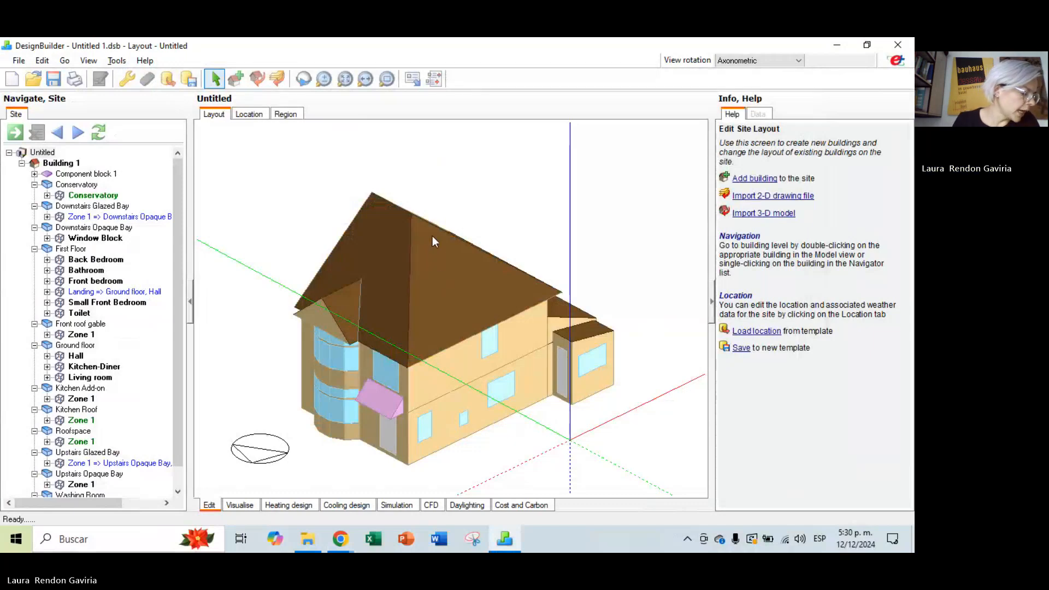
{"action": "double_click", "coordinate": [39, 152]}
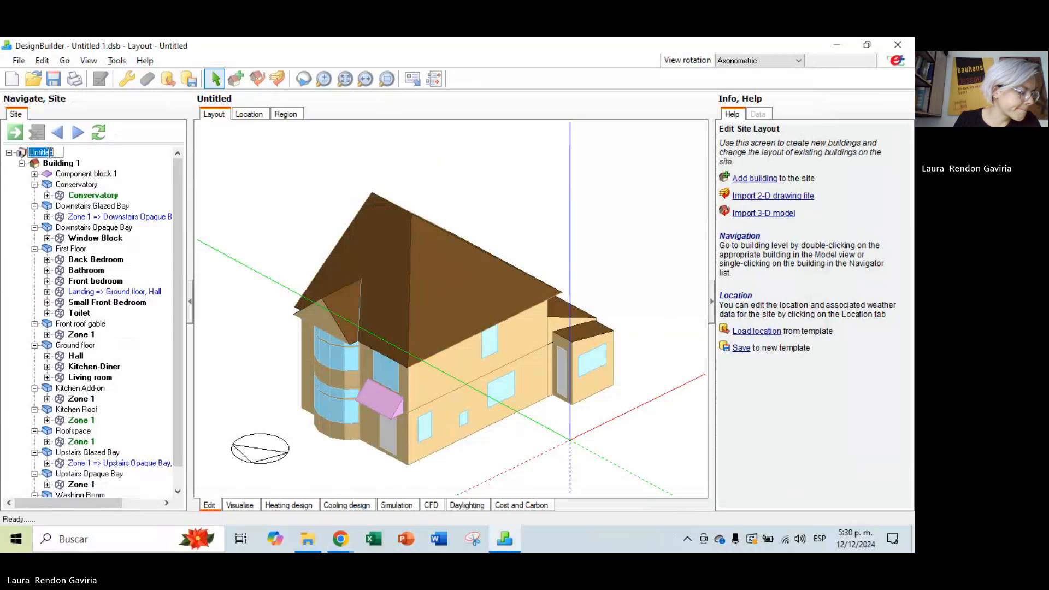
{"action": "key", "text": "Return"}
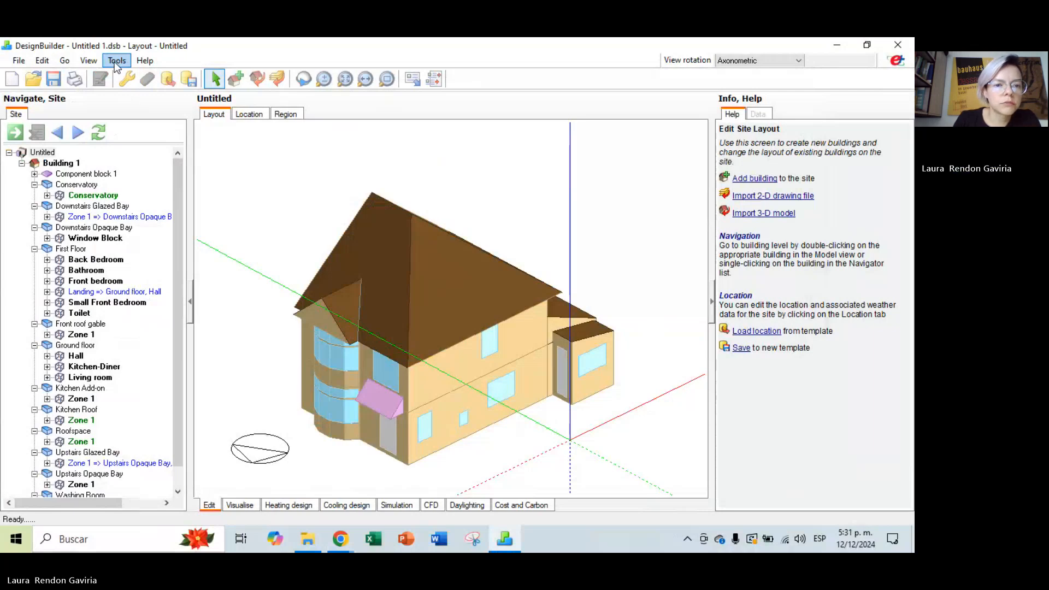
Open the site's location template choices and duplicate the BOGOTA/ELDORADO template under COLOMBIA.
{"action": "left_click", "coordinate": [249, 114]}
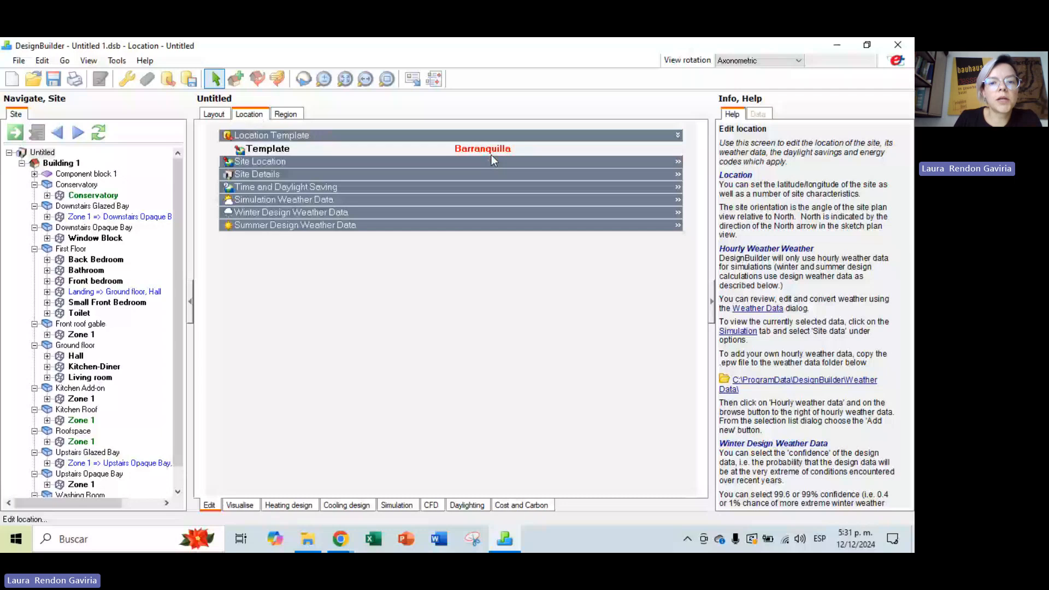
{"action": "left_click", "coordinate": [493, 149]}
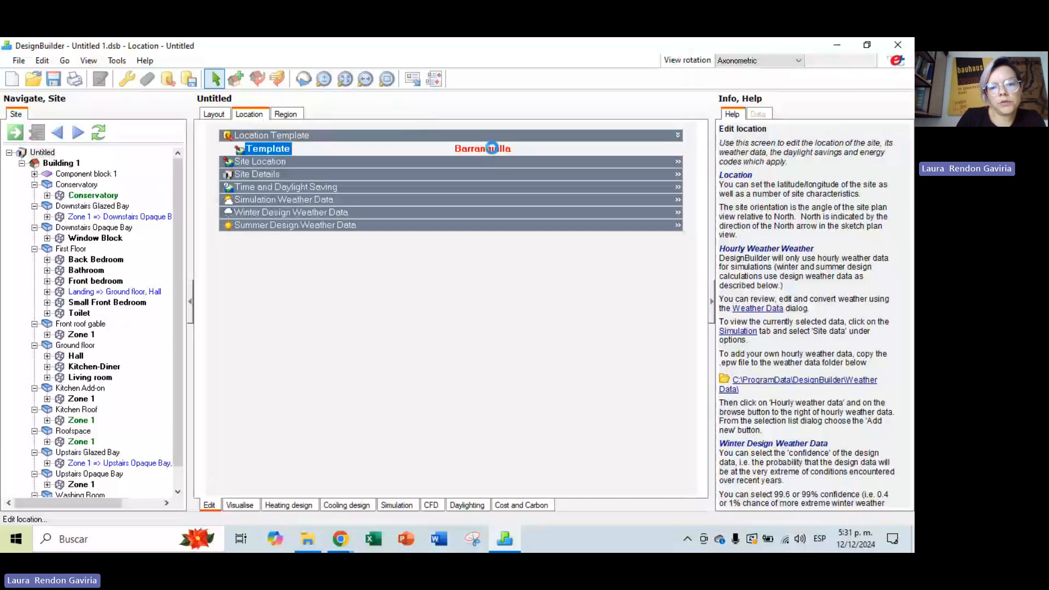
{"action": "left_click", "coordinate": [503, 150]}
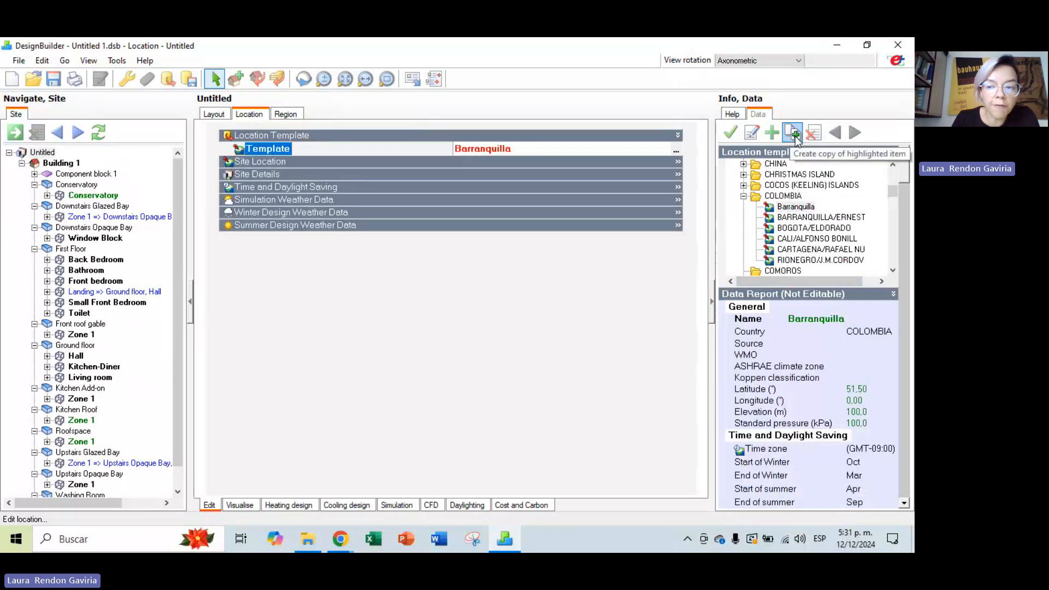
{"action": "key", "text": "Down"}
{"action": "key", "text": "Down"}
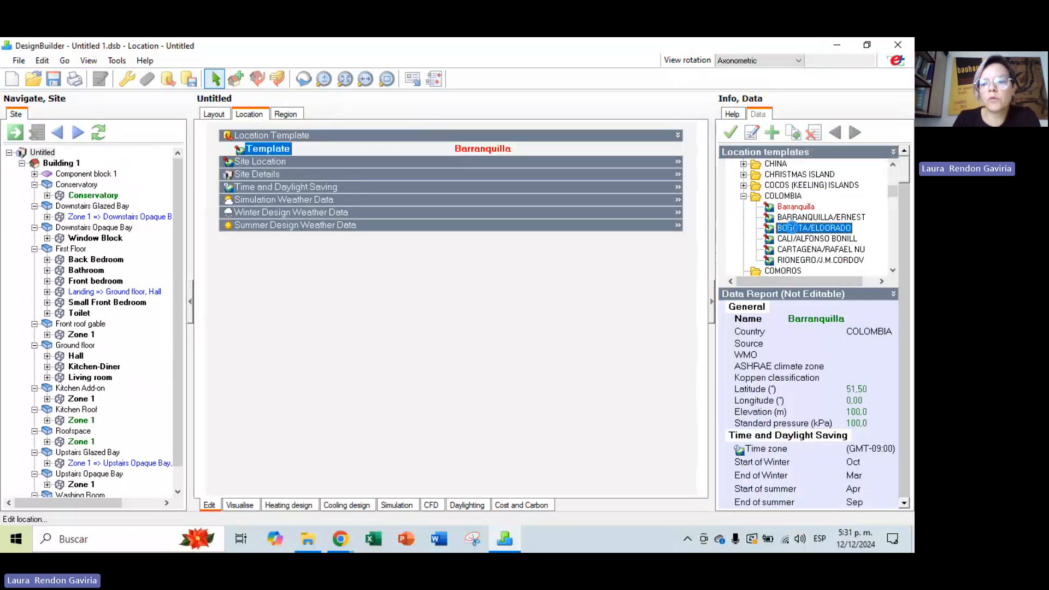
{"action": "left_click", "coordinate": [795, 137]}
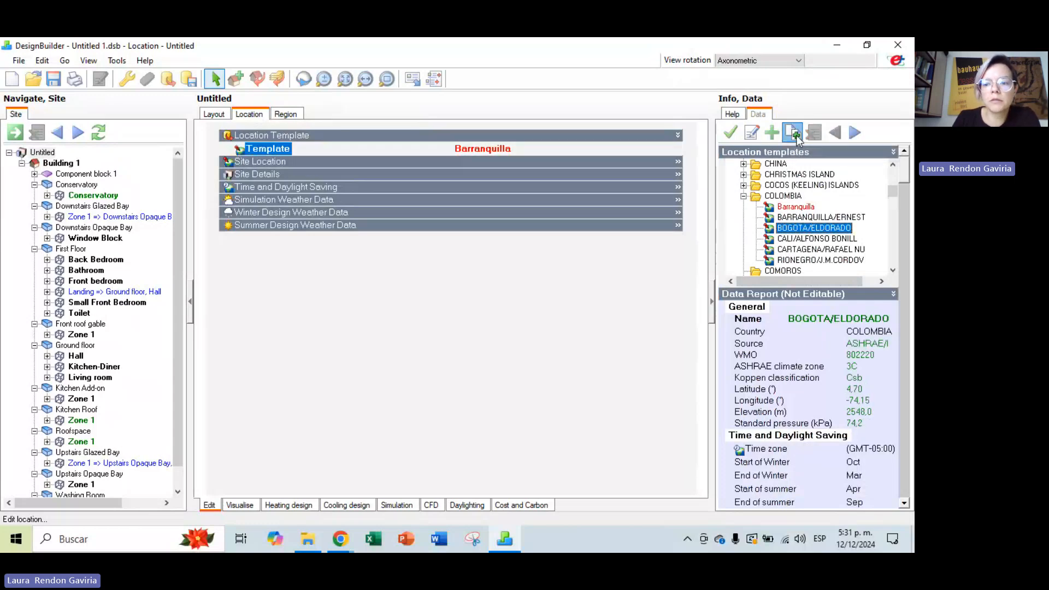
Edit the copied BOGOTA/ELDORADO location template and name it A_Medellín.
{"action": "left_click", "coordinate": [752, 137]}
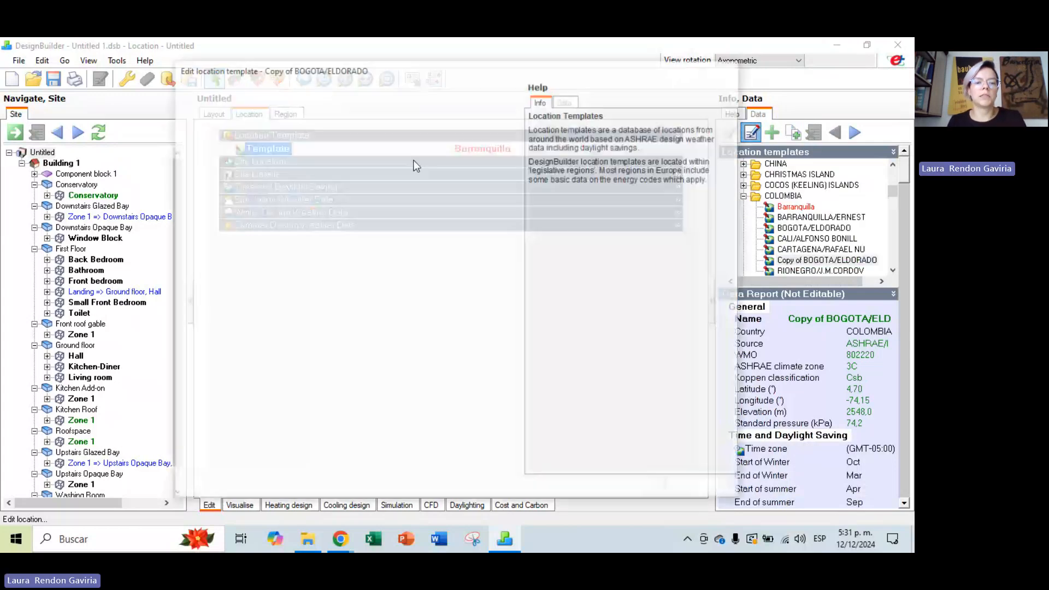
{"action": "type", "text": "A"}
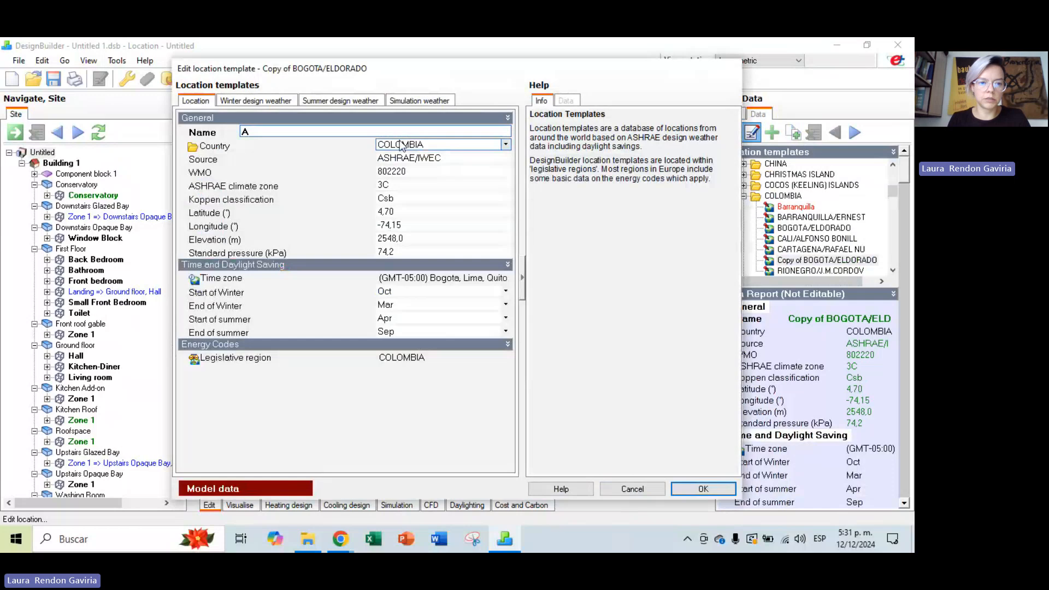
{"action": "type", "text": "_Medellín"}
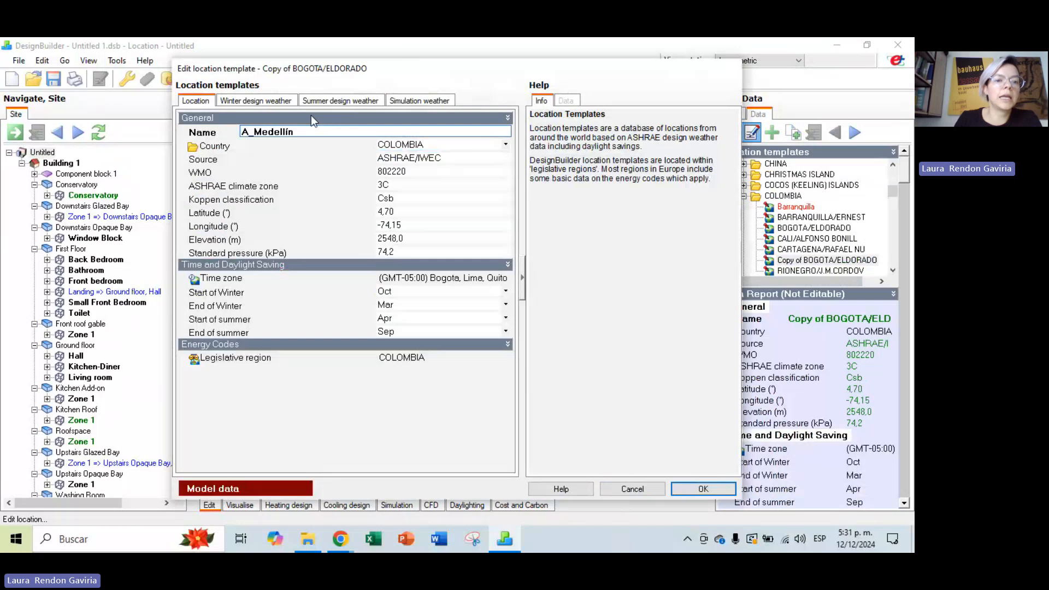
Duplicate the COL_BOGOTA_IWEC hourly weather entry in the template's simulation weather data and name the copy A_Medellín.
{"action": "left_click", "coordinate": [425, 103]}
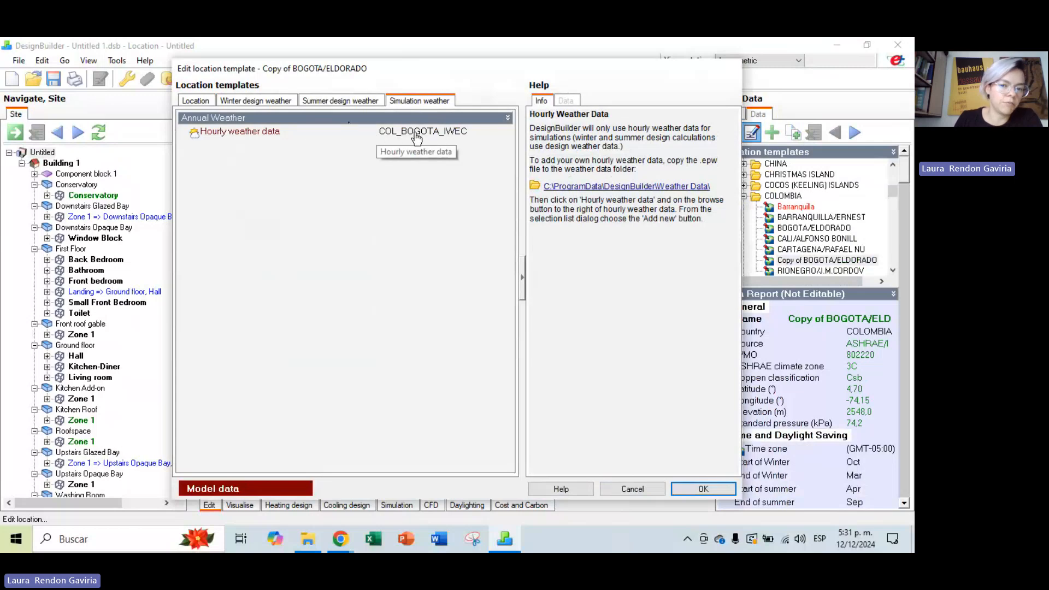
{"action": "left_click", "coordinate": [436, 132]}
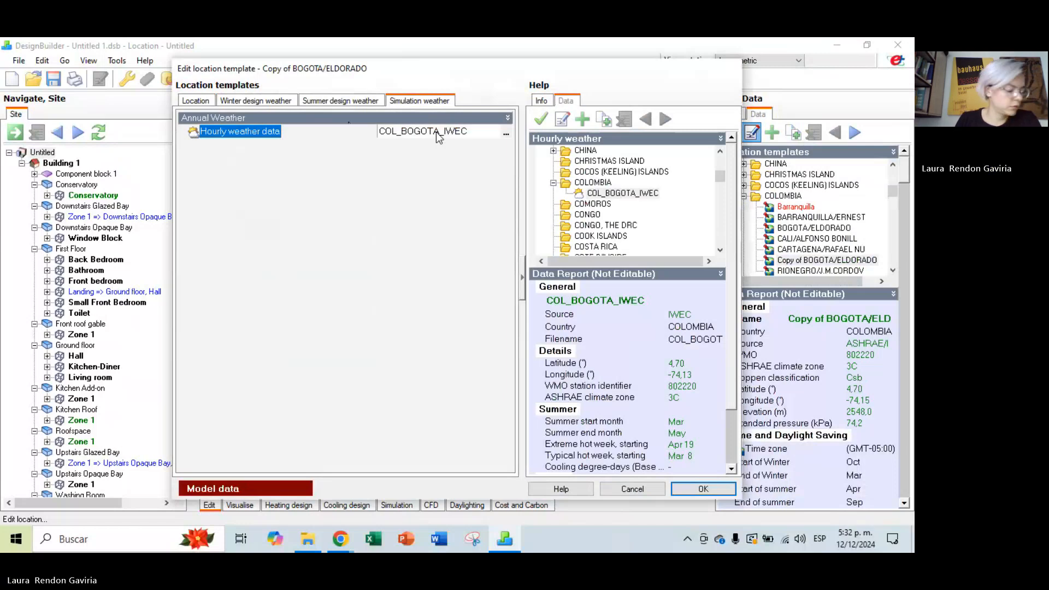
{"action": "left_click", "coordinate": [617, 195]}
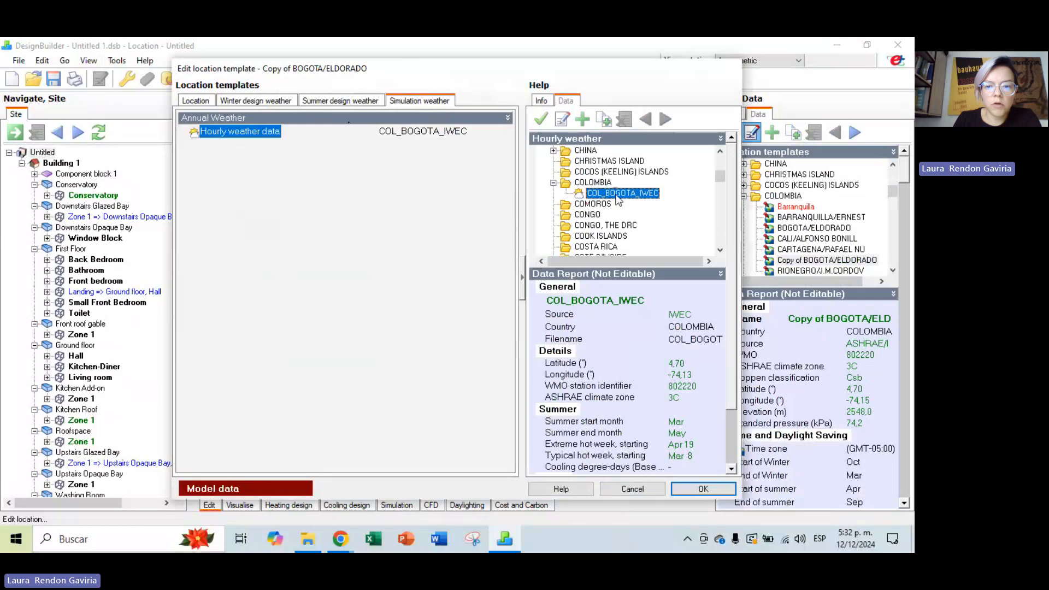
{"action": "left_click", "coordinate": [603, 119]}
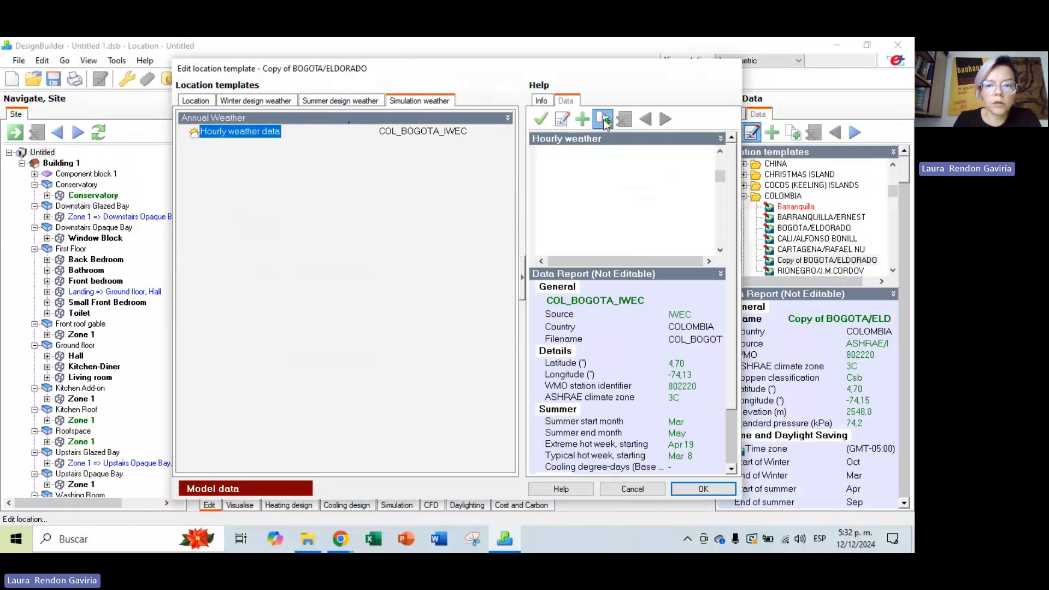
{"action": "left_click", "coordinate": [563, 123]}
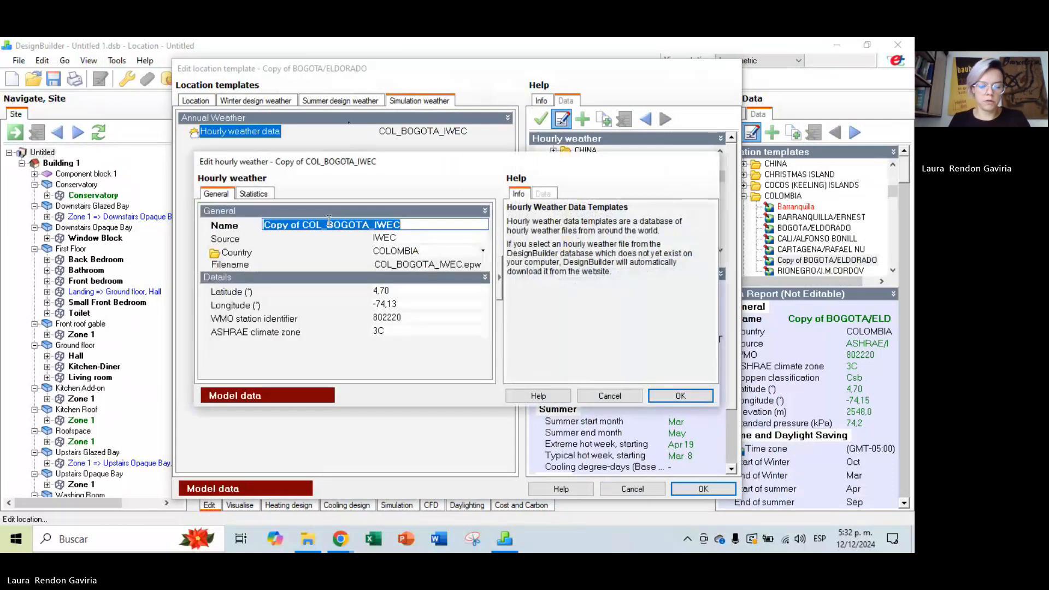
{"action": "type", "text": "A_"}
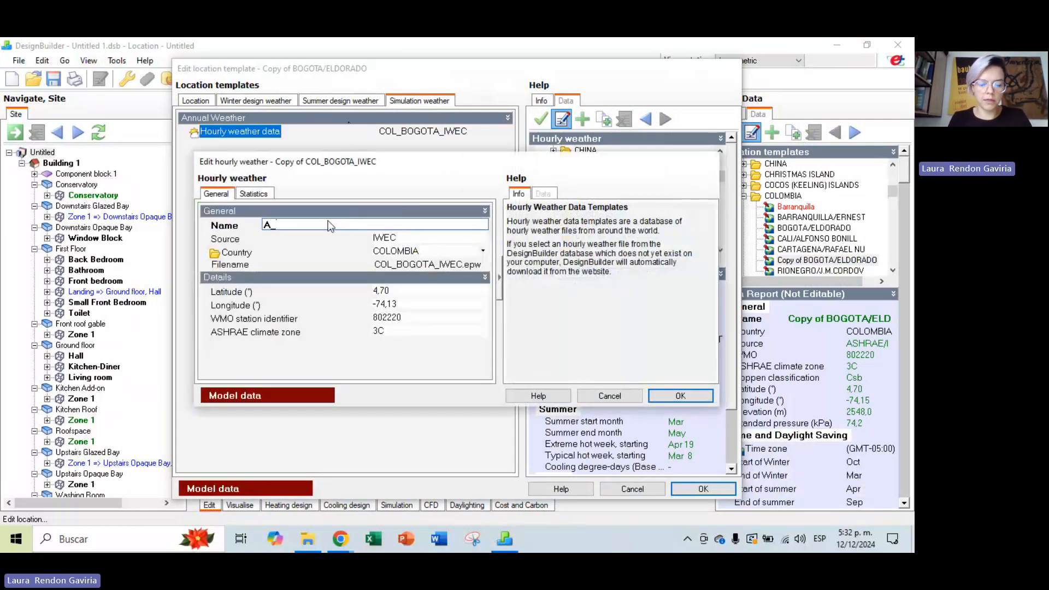
{"action": "type", "text": "Medellín"}
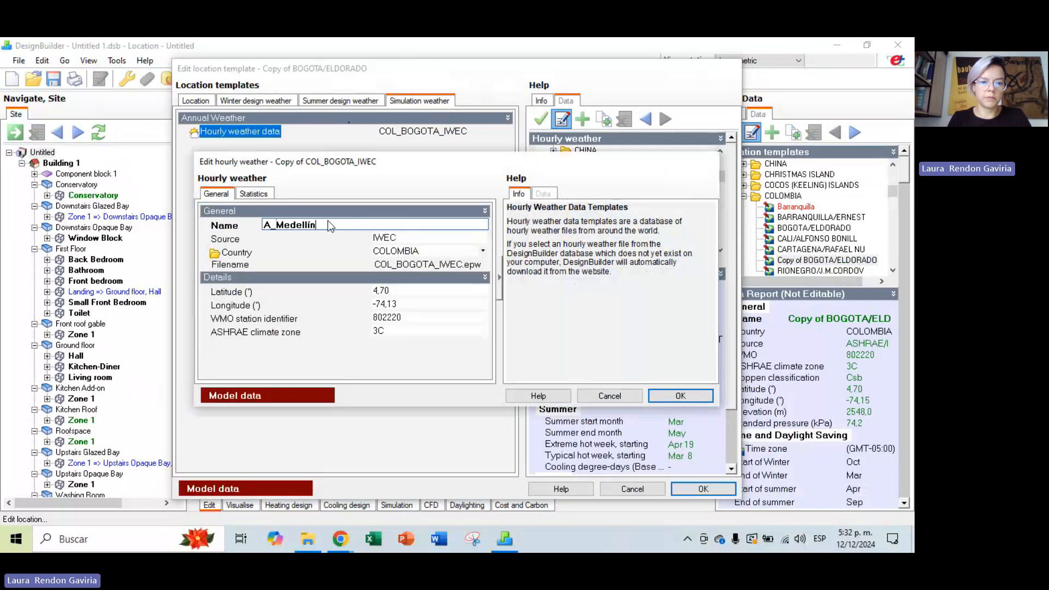
Link the A_Medellín hourly weather entry to the COL_ANT_Medellin-Olaya.Herrera.AP.801100_TMYx.2004-2018 EPW file and save the entry.
{"action": "left_click", "coordinate": [452, 265]}
{"action": "left_click", "coordinate": [484, 266]}
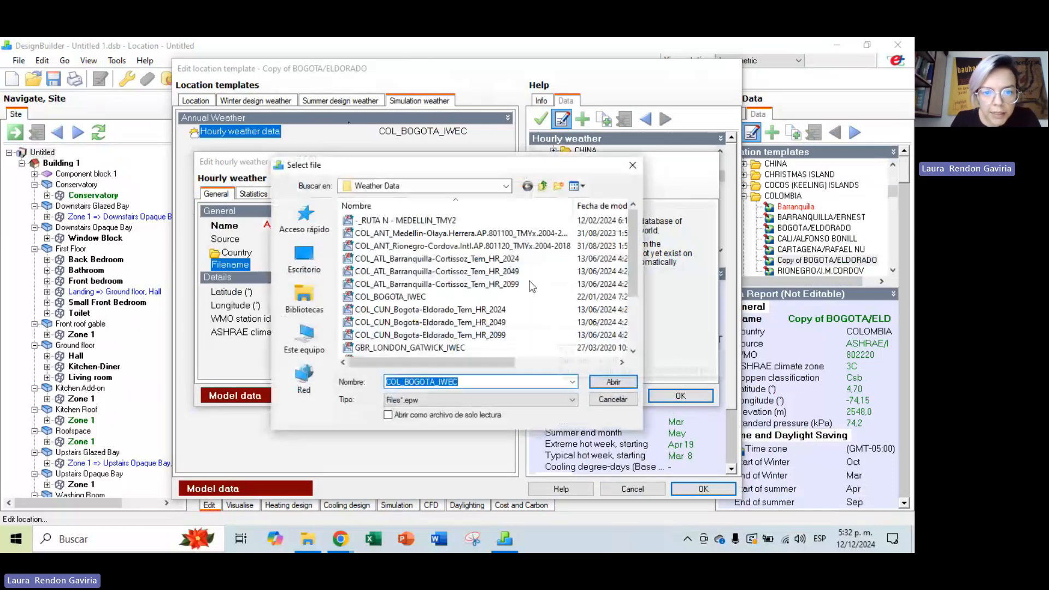
{"action": "left_click", "coordinate": [497, 234]}
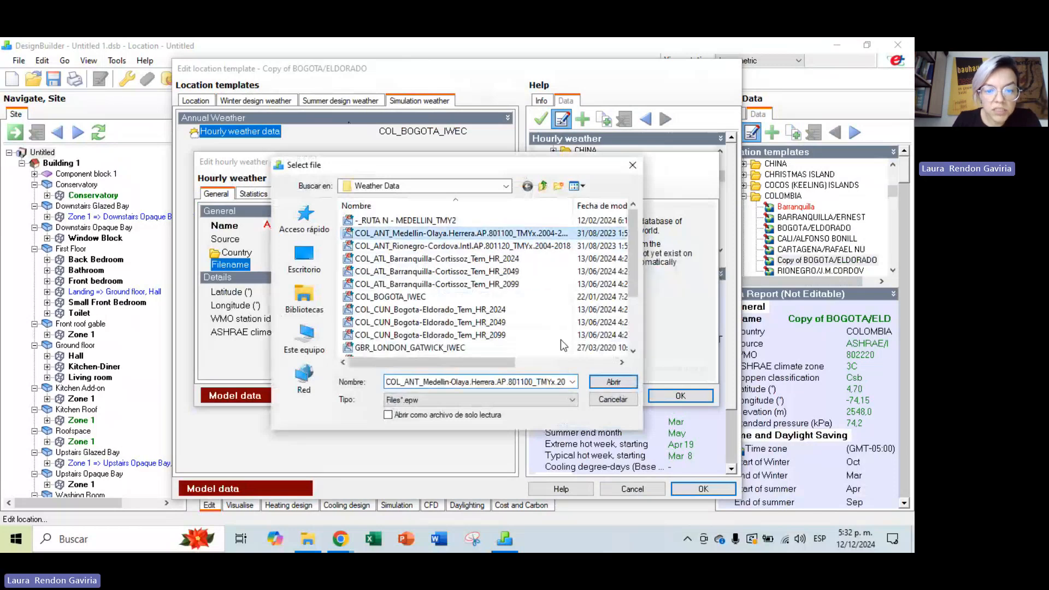
{"action": "left_click", "coordinate": [613, 382]}
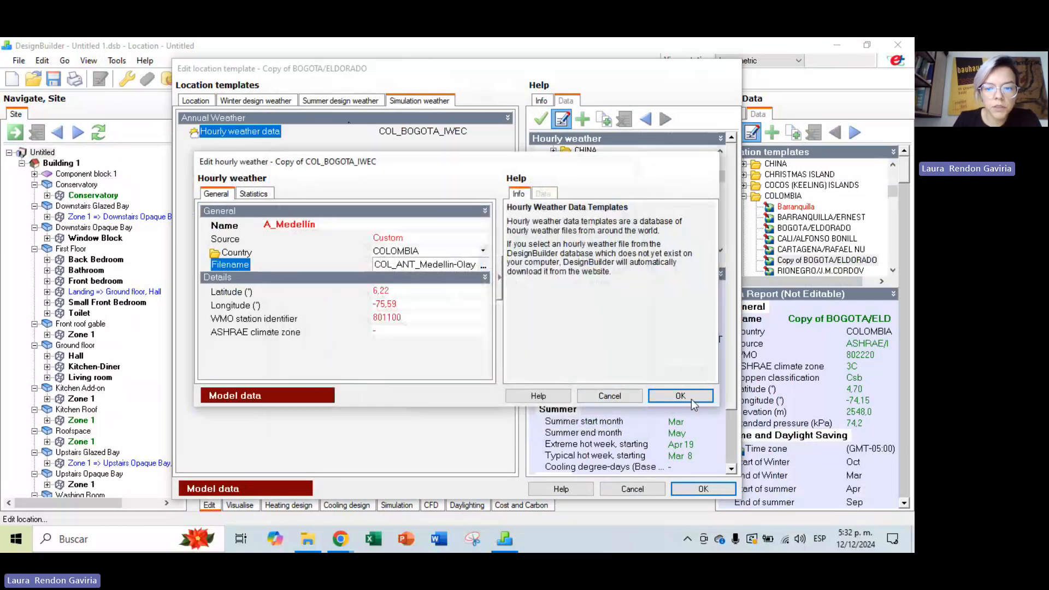
{"action": "left_click", "coordinate": [682, 398]}
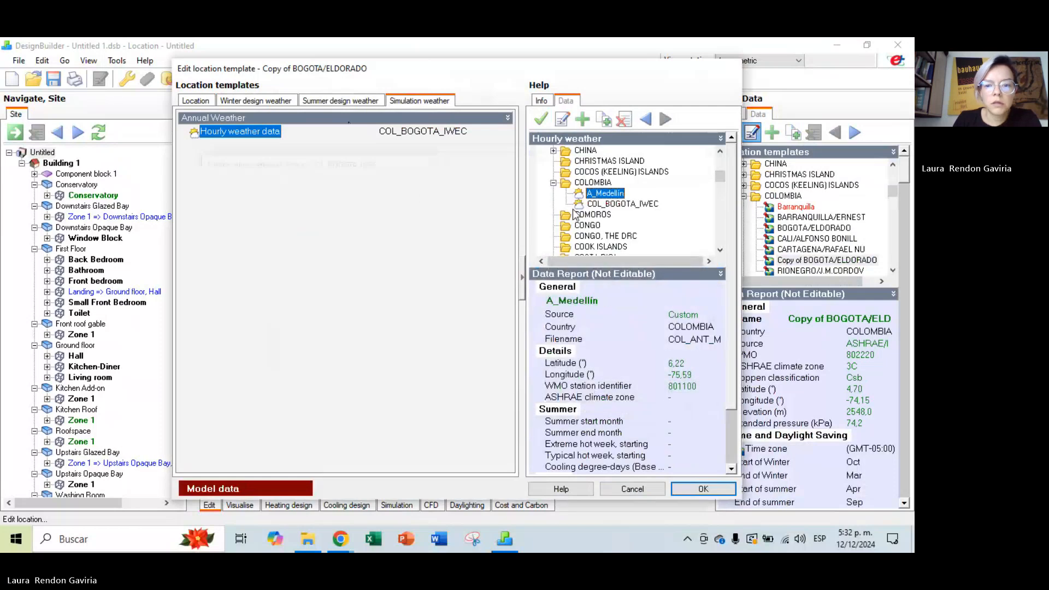
Assign A_Medellín as the template's hourly weather data, review its data report, and save the location template.
{"action": "left_click", "coordinate": [541, 119]}
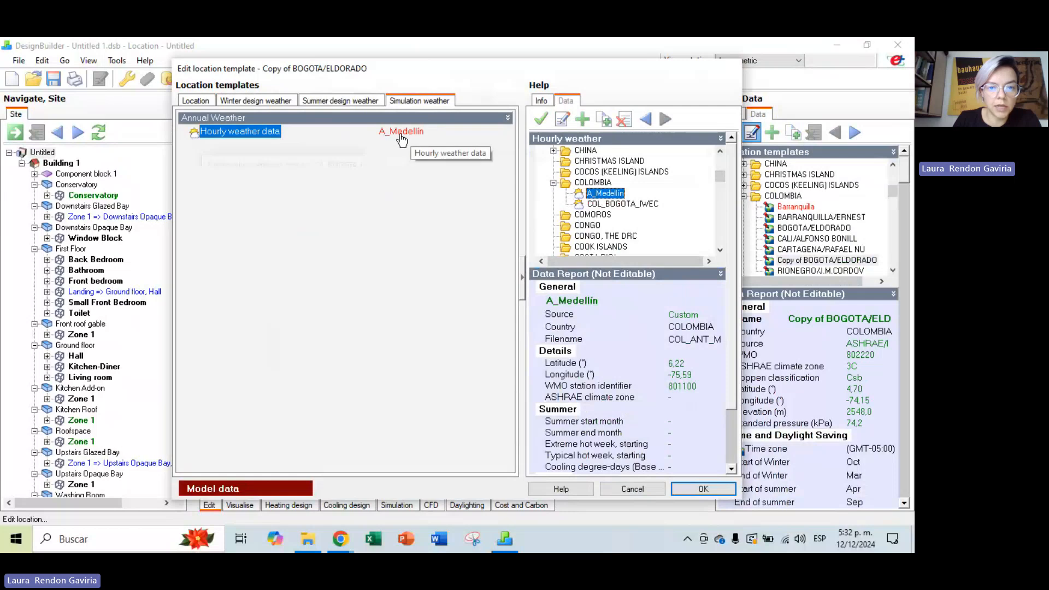
{"action": "scroll", "coordinate": [736, 247], "scroll_direction": "down", "scroll_amount": 1}
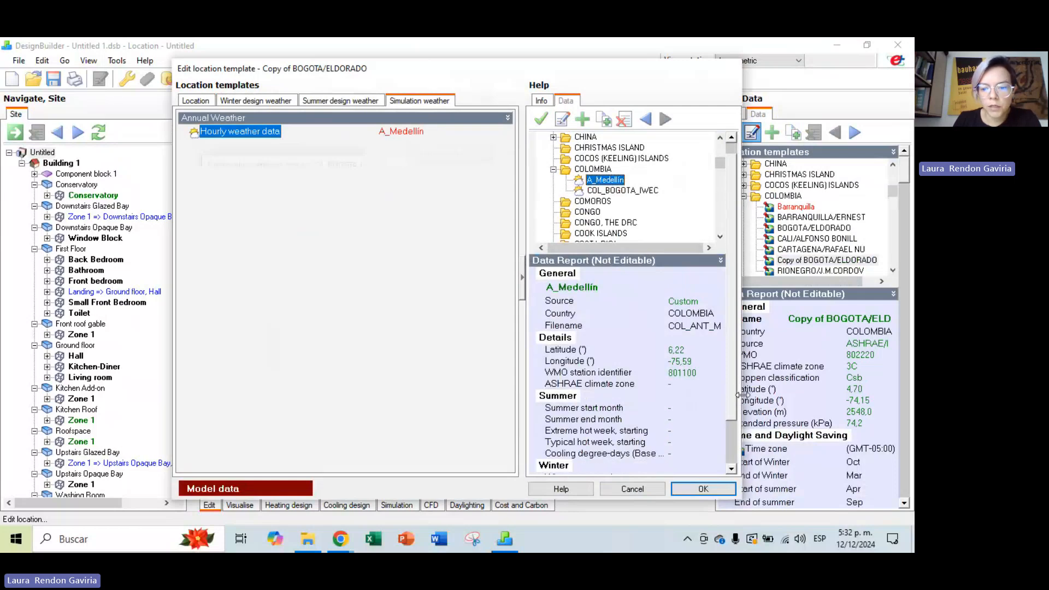
{"action": "scroll", "coordinate": [734, 381], "scroll_direction": "down", "scroll_amount": 5}
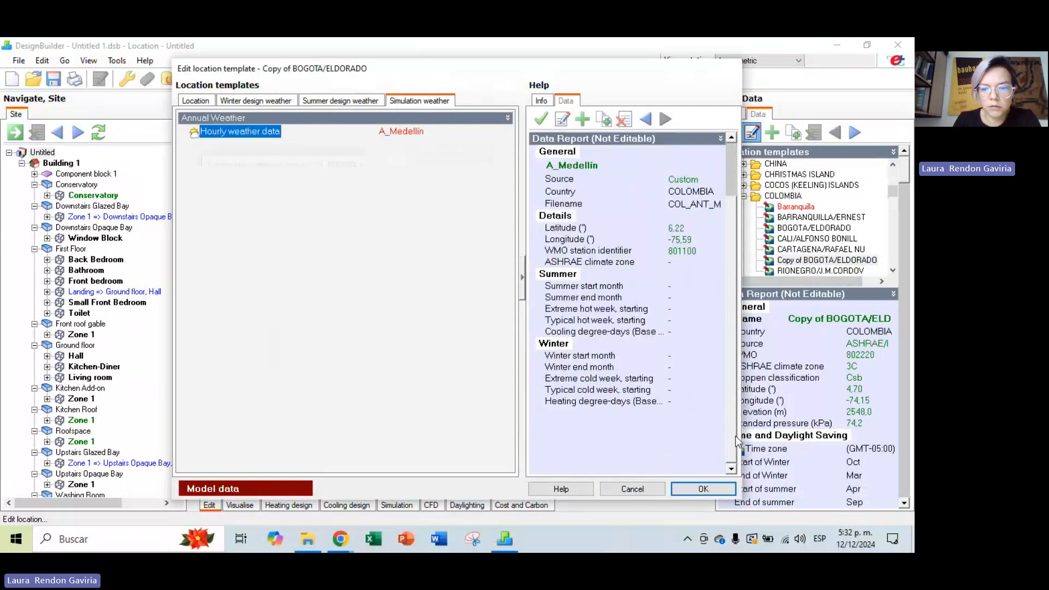
{"action": "scroll", "coordinate": [733, 422], "scroll_direction": "up", "scroll_amount": 5}
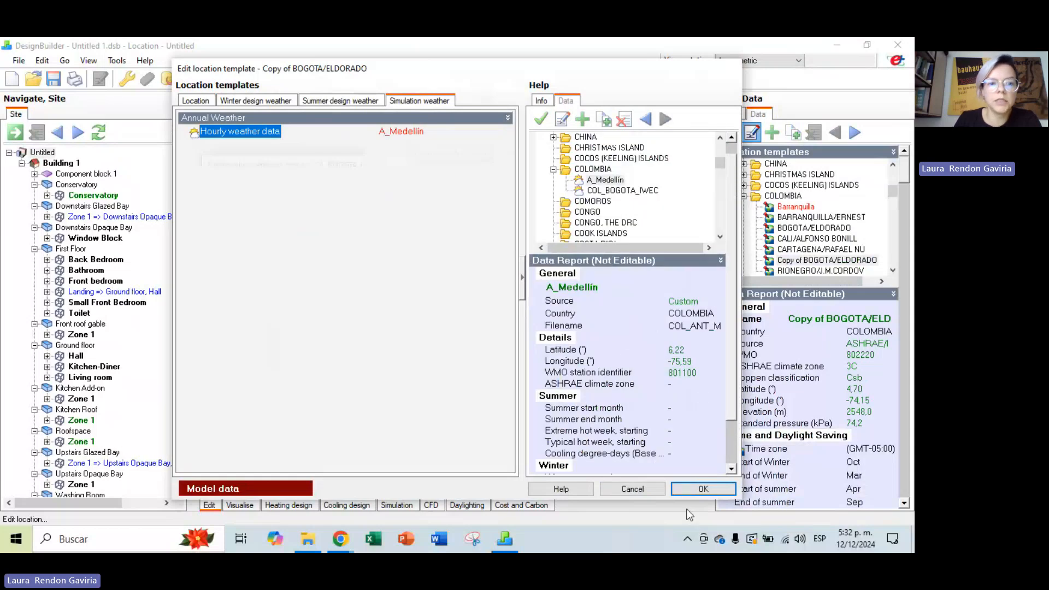
{"action": "left_click", "coordinate": [194, 101]}
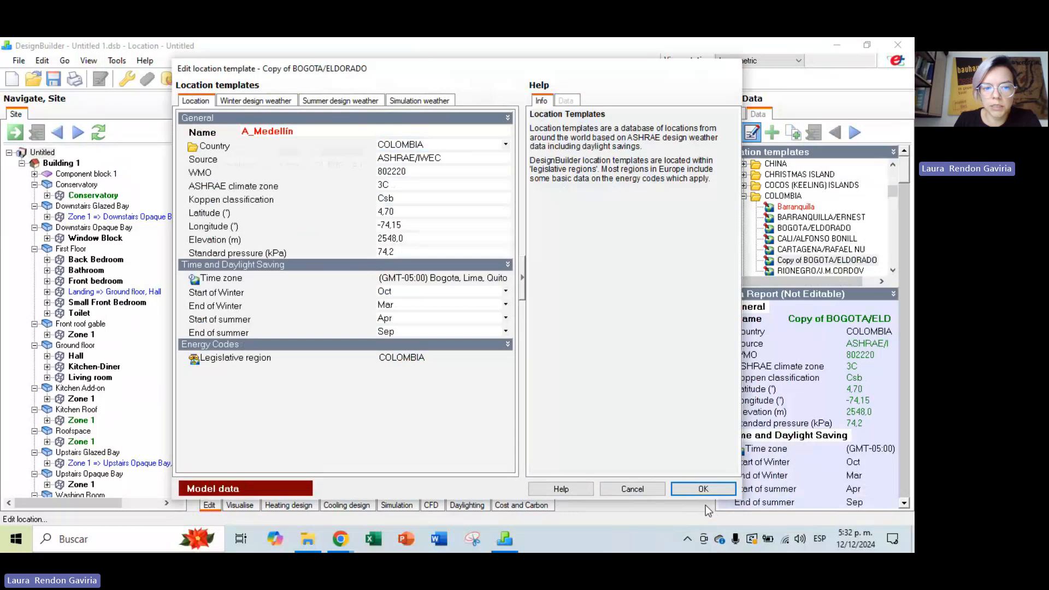
{"action": "left_click", "coordinate": [703, 490]}
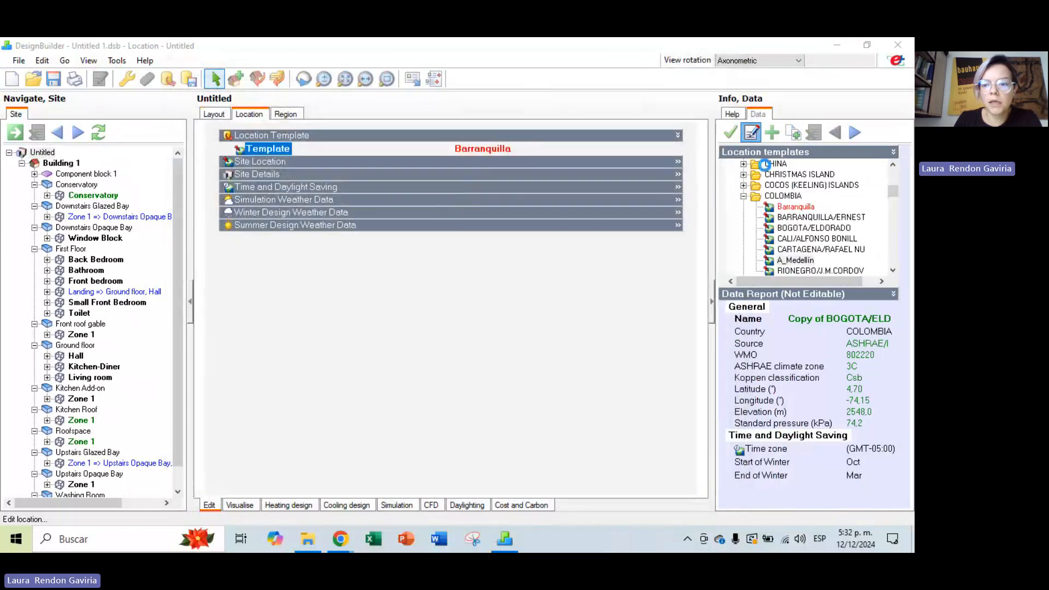
Apply A_Medellín as the site's location template and check its data report through to the hourly weather data entry.
{"action": "left_click", "coordinate": [796, 260]}
{"action": "left_click", "coordinate": [729, 133]}
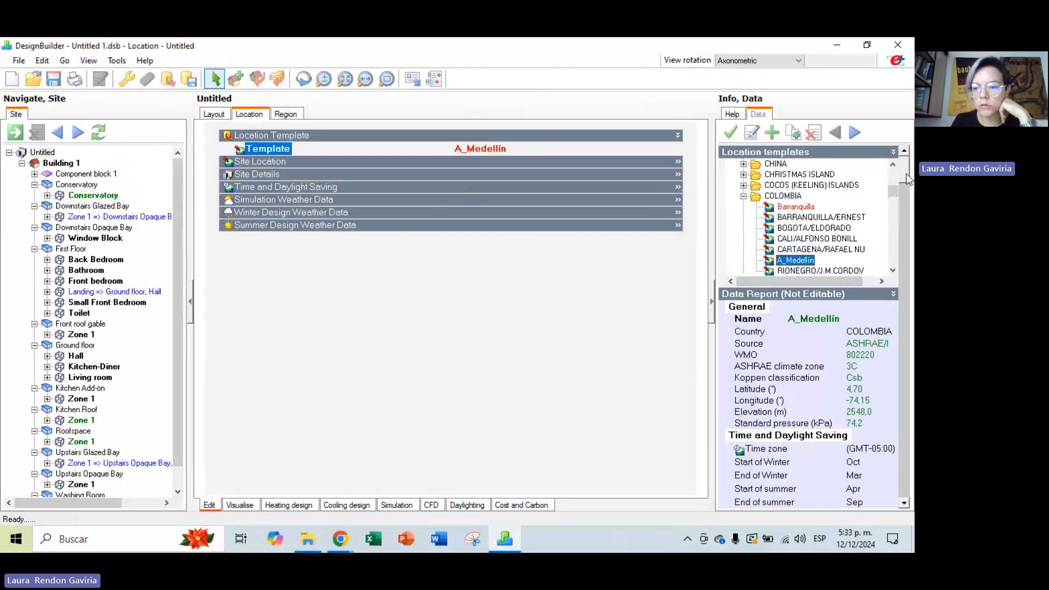
{"action": "left_click_drag", "start_coordinate": [907, 179], "coordinate": [900, 440]}
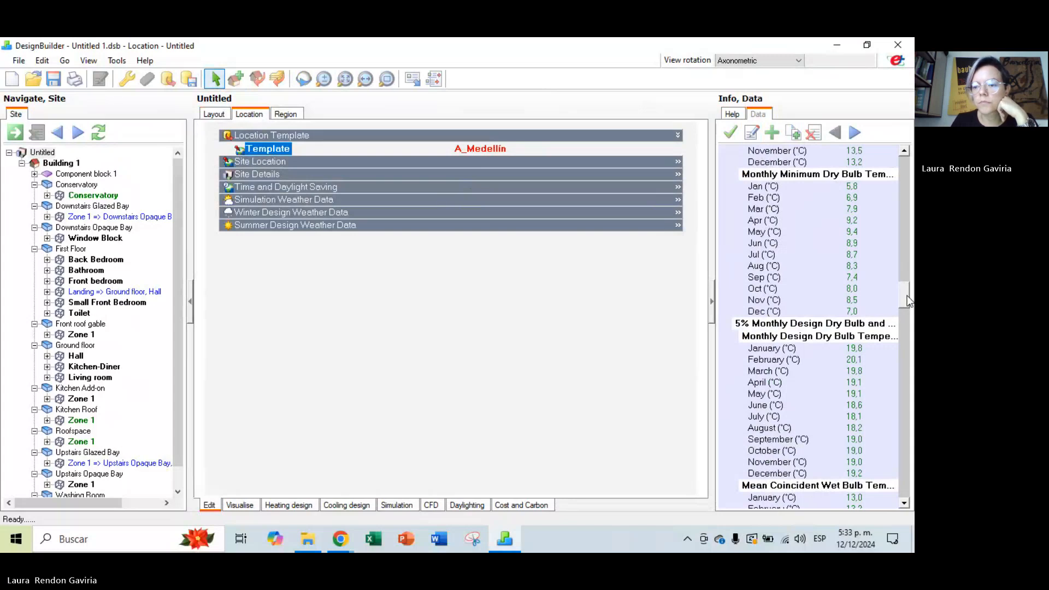
{"action": "left_click_drag", "start_coordinate": [907, 294], "coordinate": [905, 500]}
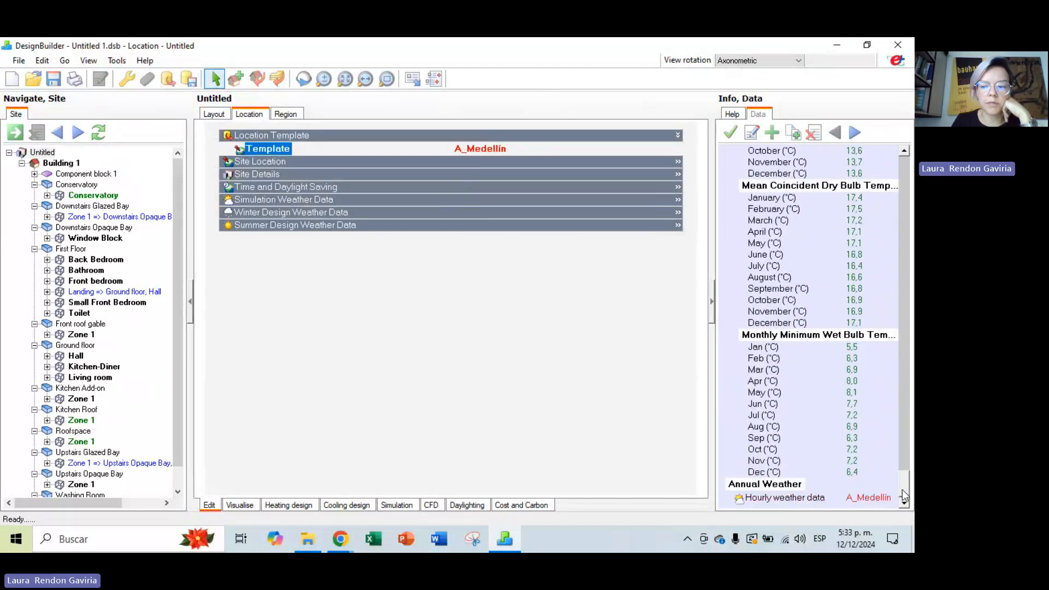
{"action": "left_click_drag", "start_coordinate": [906, 486], "coordinate": [906, 420]}
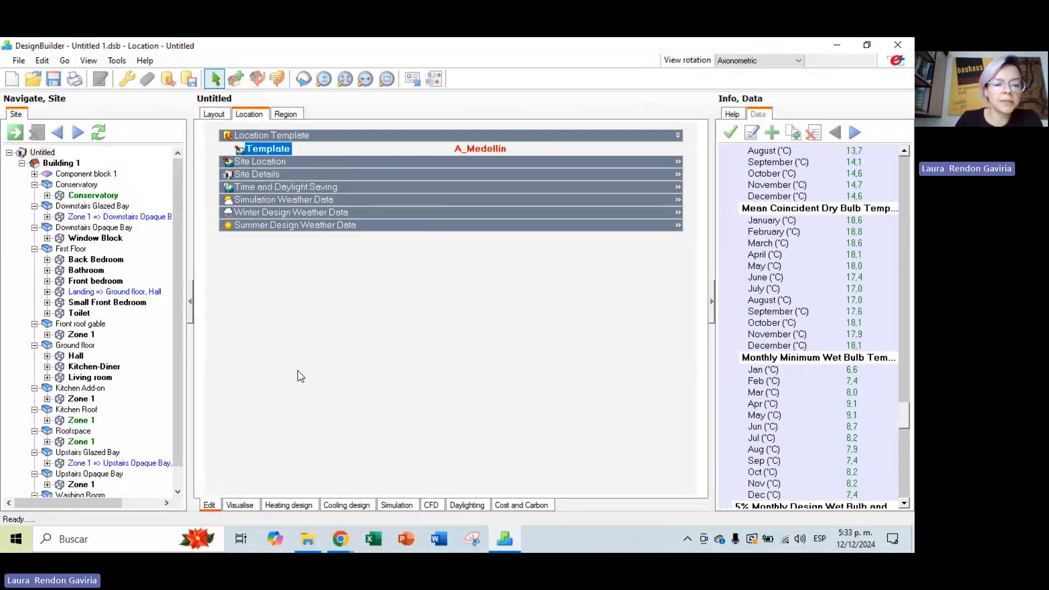
Open the site's simulation view and agree to delete the stored results that use a different date format.
{"action": "left_click", "coordinate": [397, 505]}
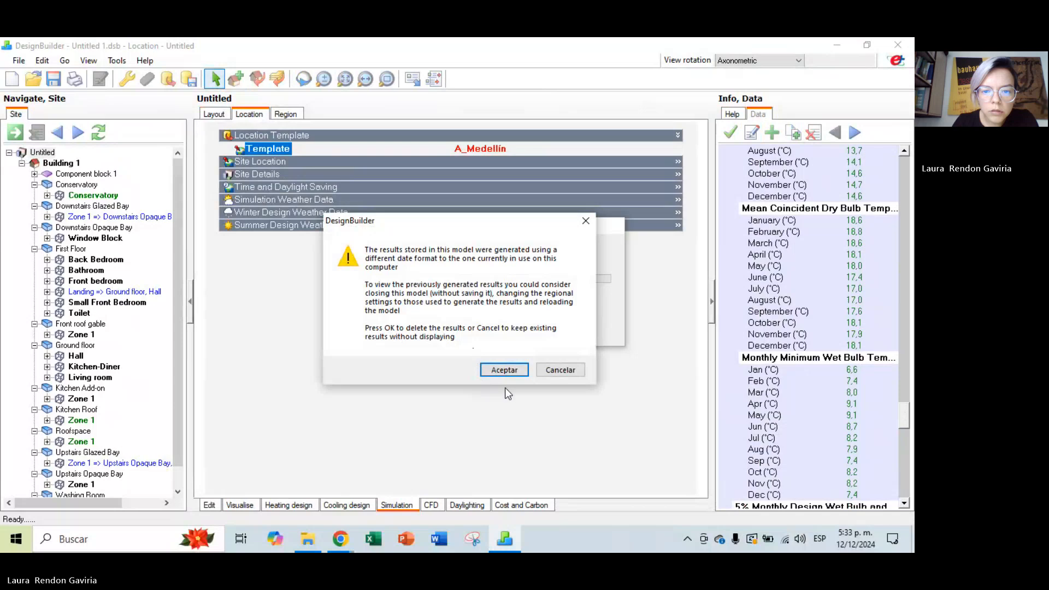
{"action": "left_click", "coordinate": [516, 371]}
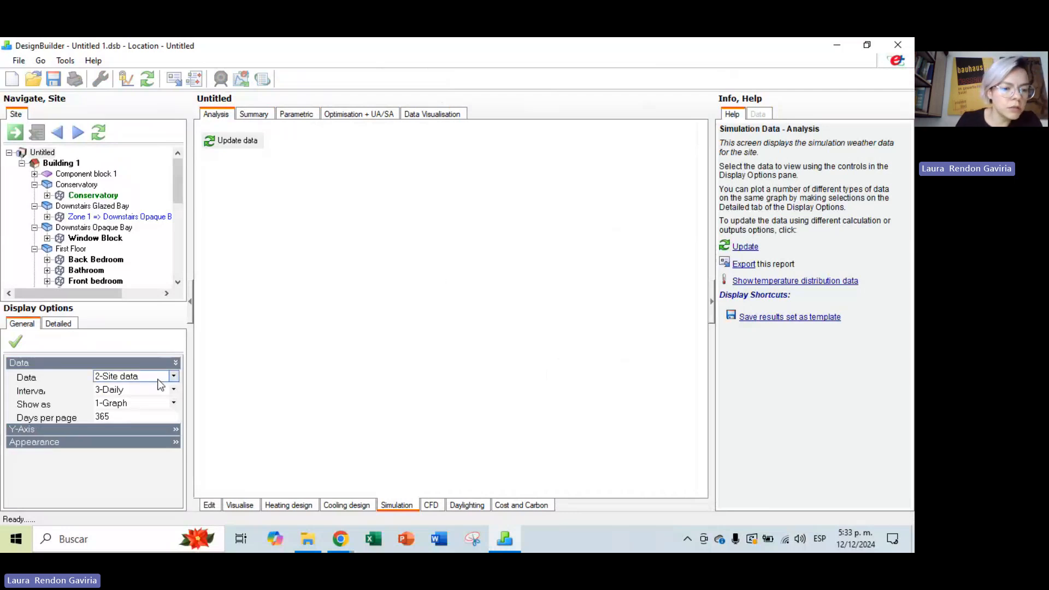
Plot the site data at an hourly interval, agreeing to delete the stored results, and check the graph's detailed display options.
{"action": "left_click", "coordinate": [174, 390]}
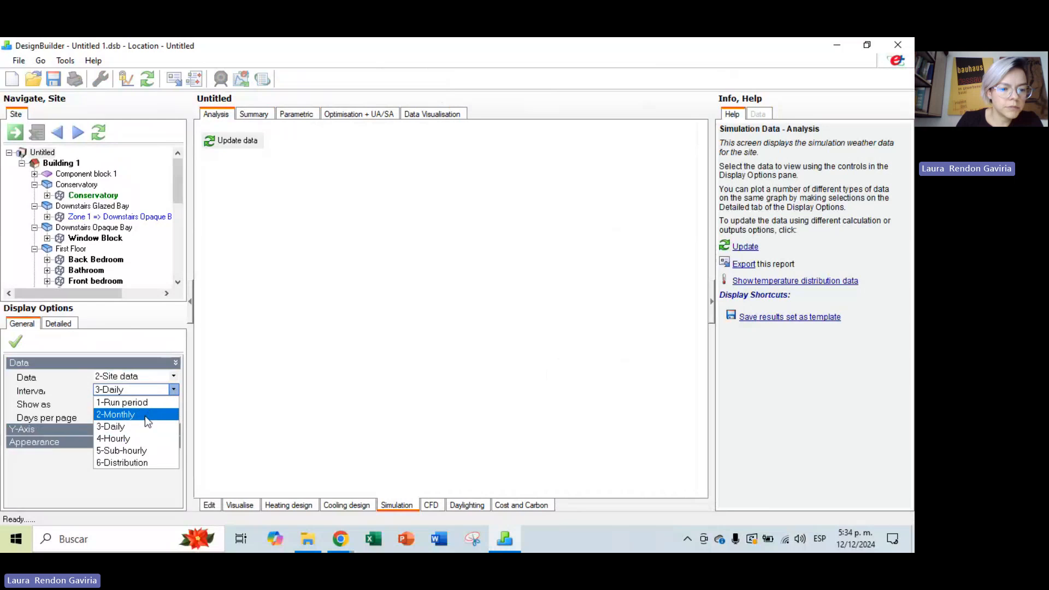
{"action": "left_click", "coordinate": [134, 439]}
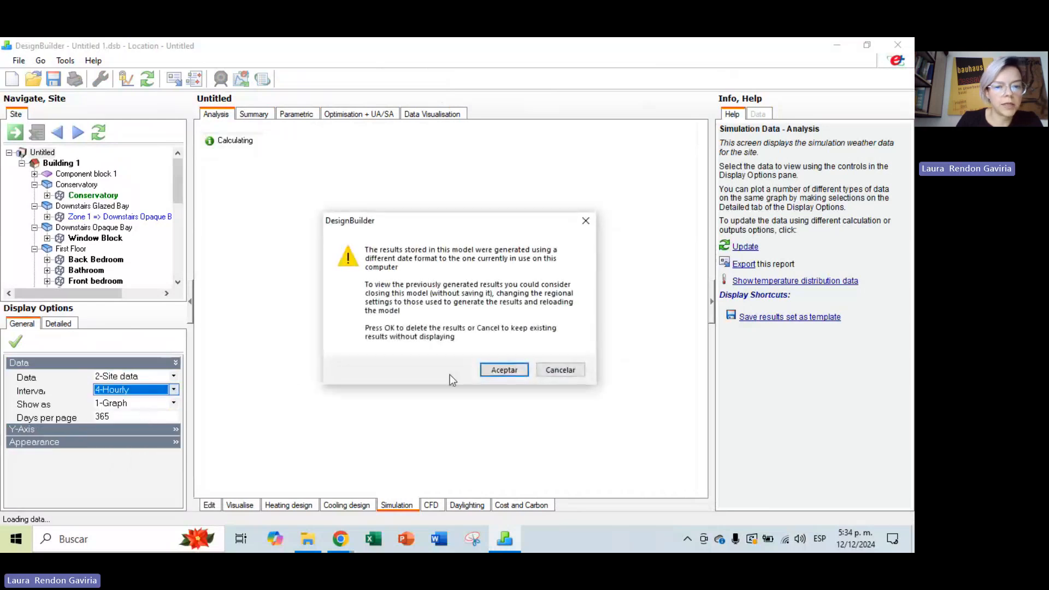
{"action": "left_click", "coordinate": [503, 370]}
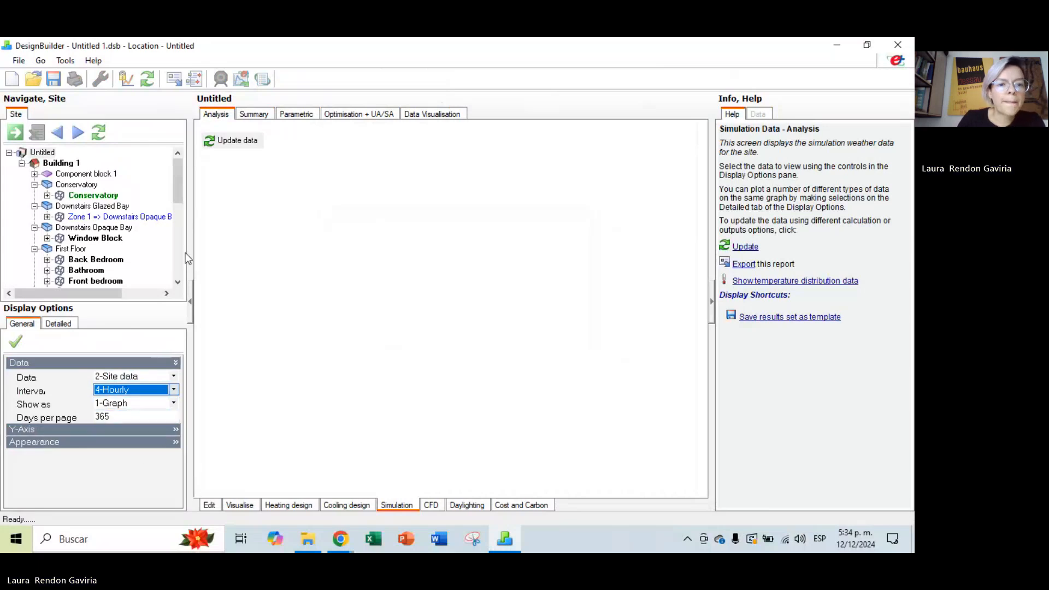
{"action": "left_click", "coordinate": [249, 147]}
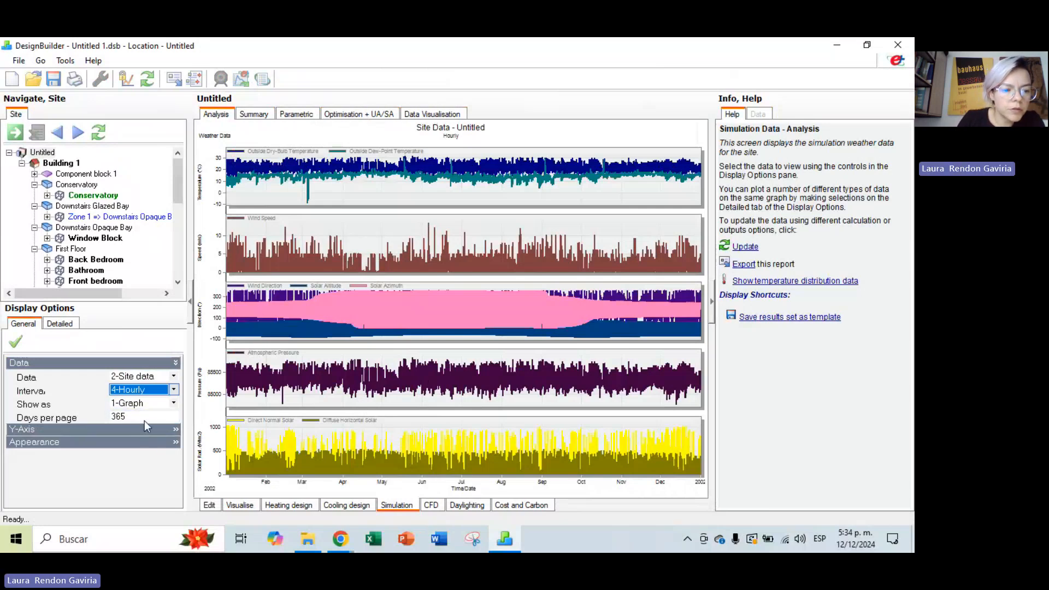
{"action": "left_click", "coordinate": [53, 326]}
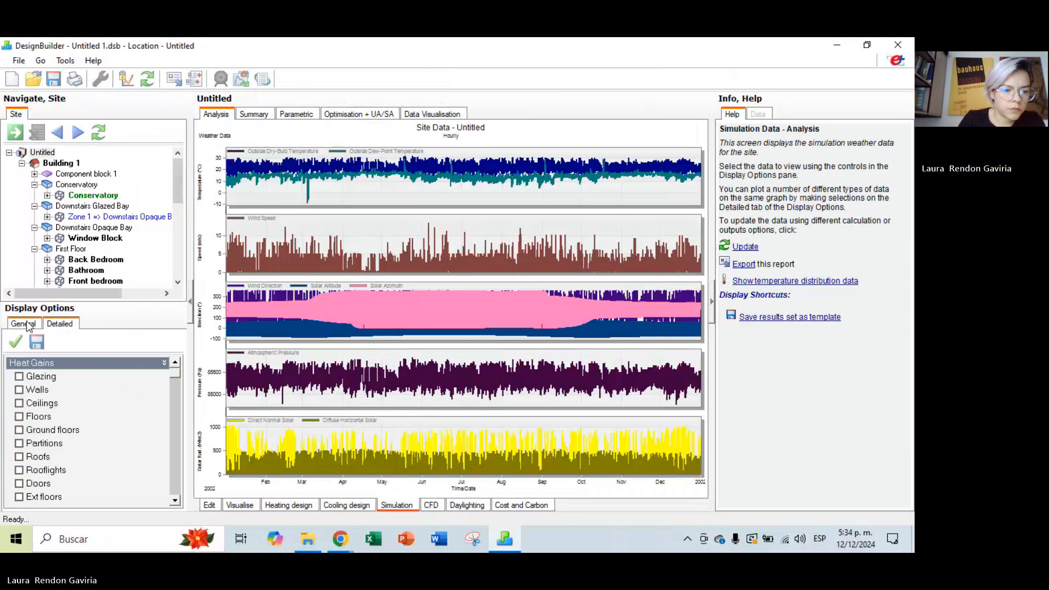
{"action": "left_click", "coordinate": [26, 325]}
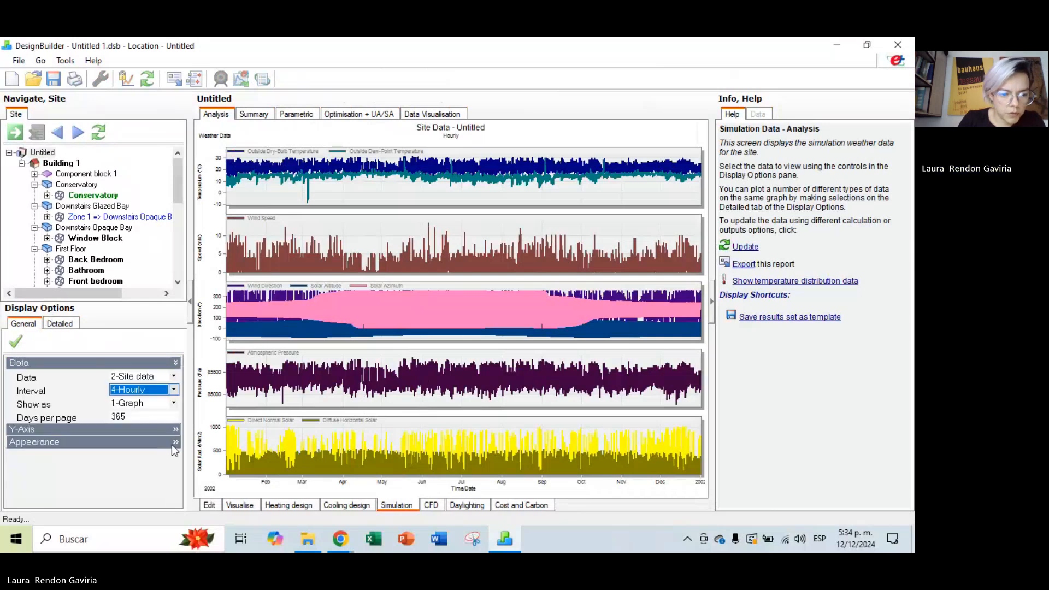
{"action": "left_click", "coordinate": [160, 419]}
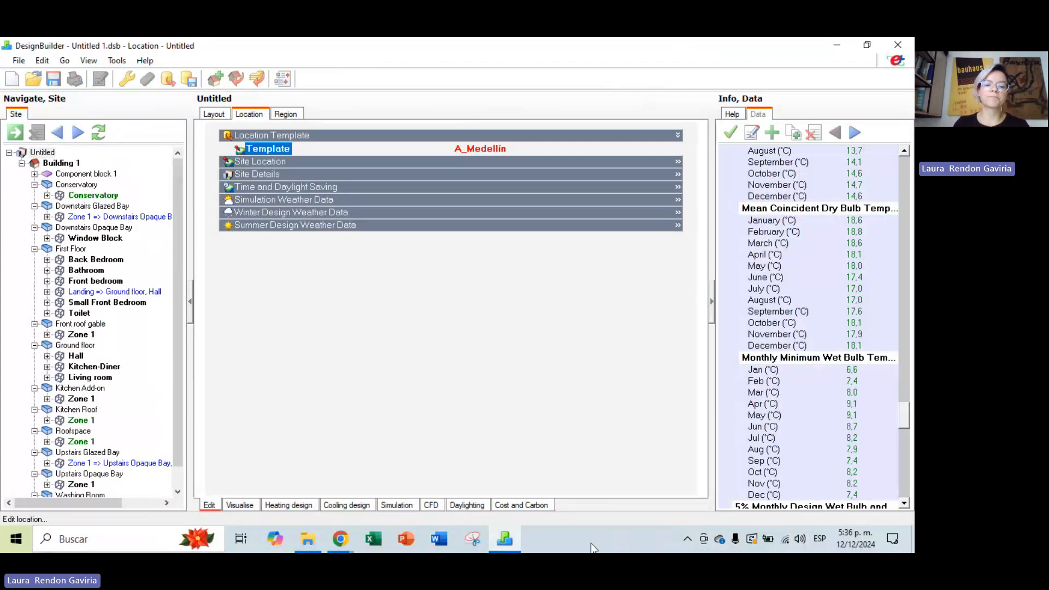
Switch to the Teams meeting in Chrome and open its recording and transcription options.
{"action": "mouse_move", "coordinate": [345, 540]}
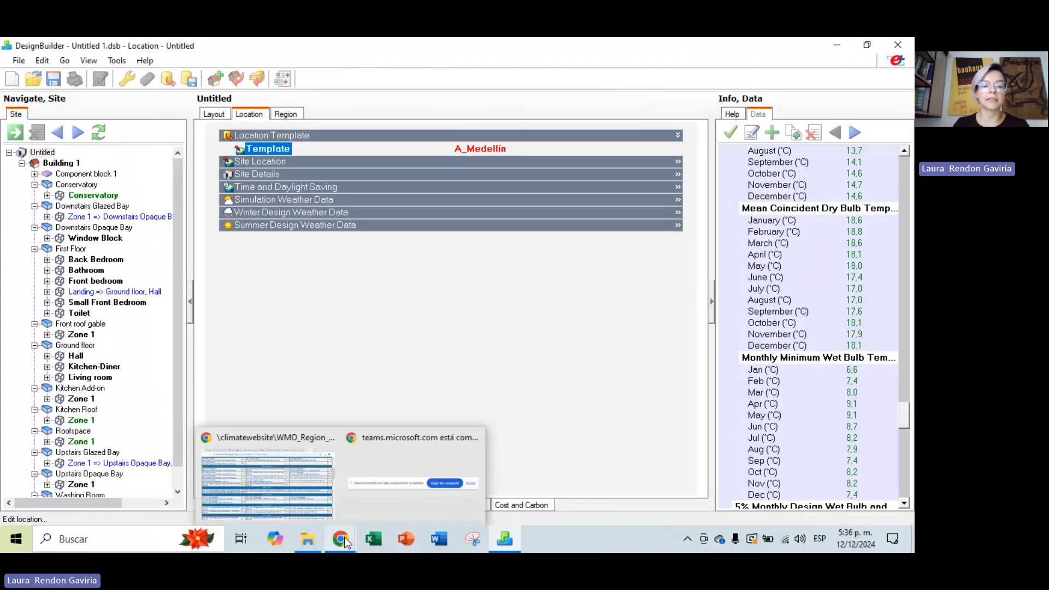
{"action": "left_click", "coordinate": [296, 486]}
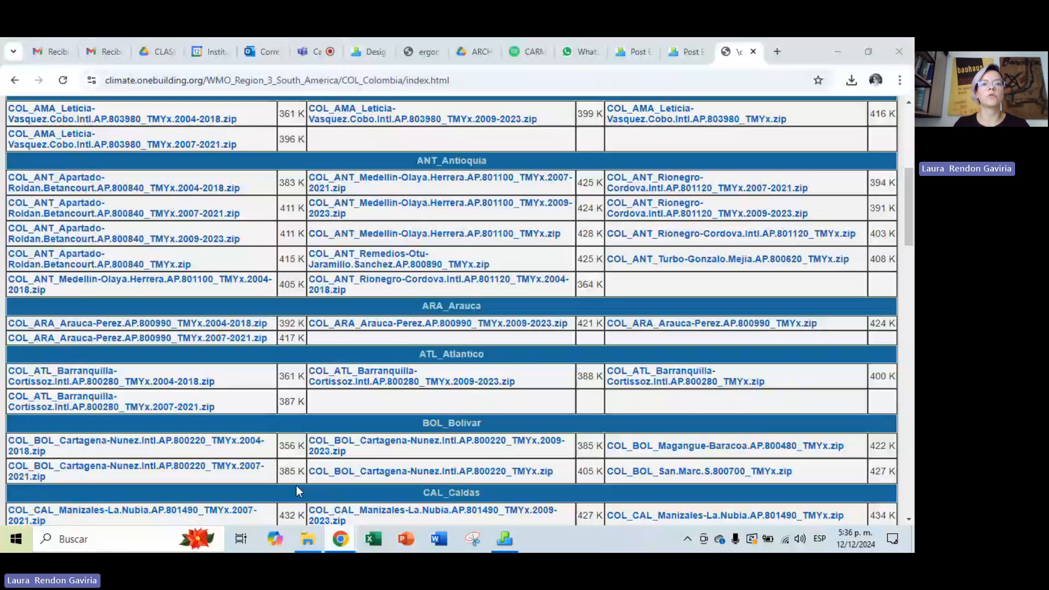
{"action": "left_click", "coordinate": [309, 52]}
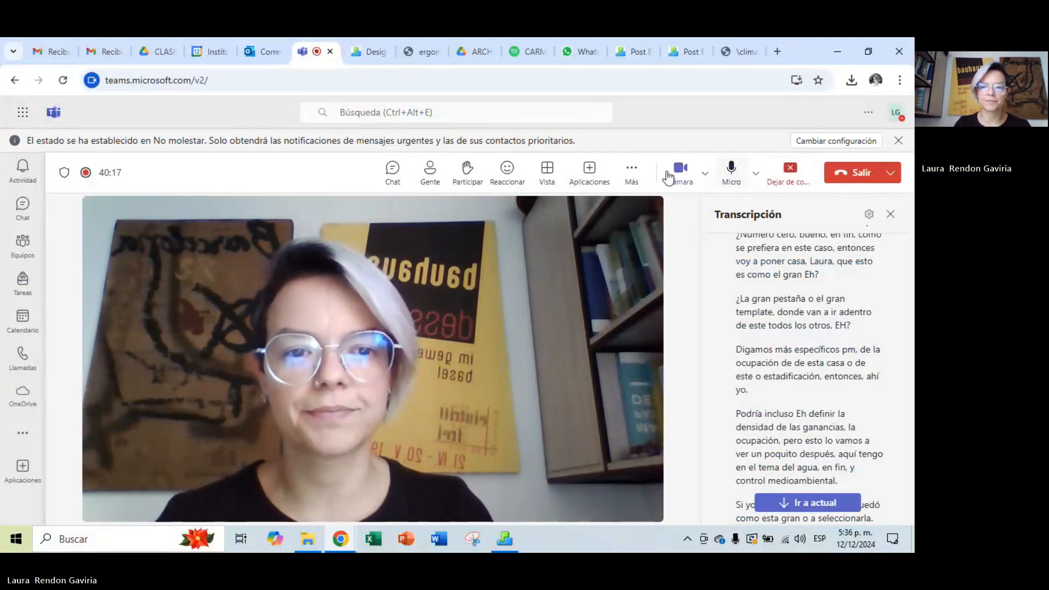
{"action": "left_click", "coordinate": [631, 174]}
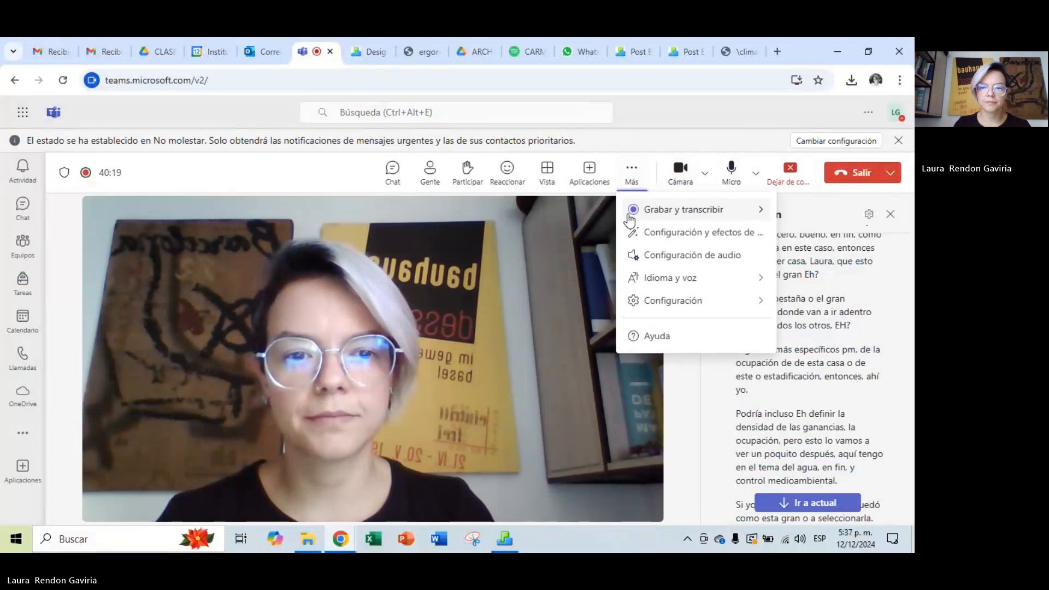
{"action": "left_click", "coordinate": [716, 210]}
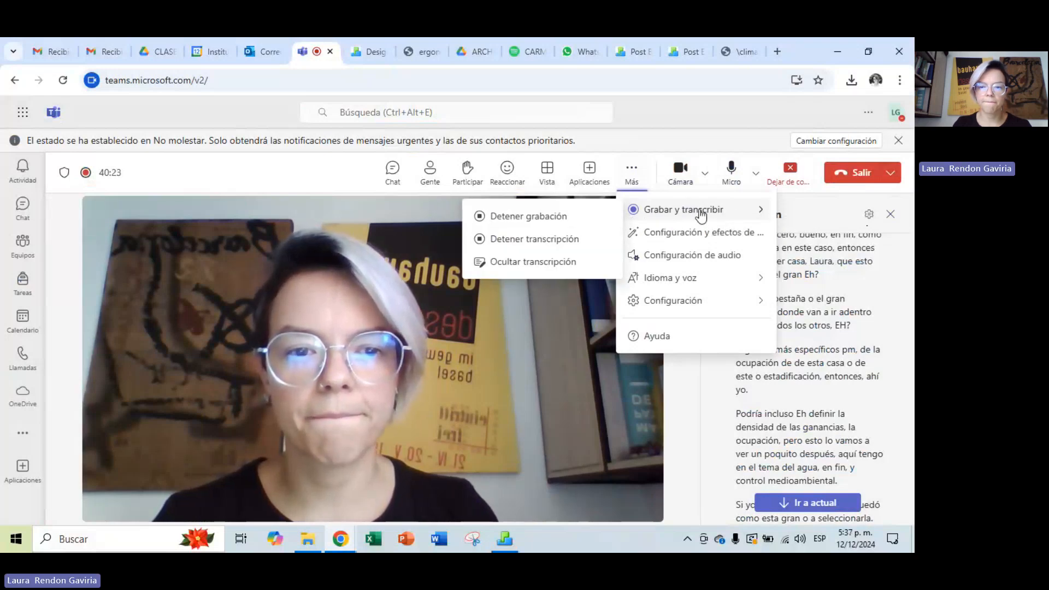